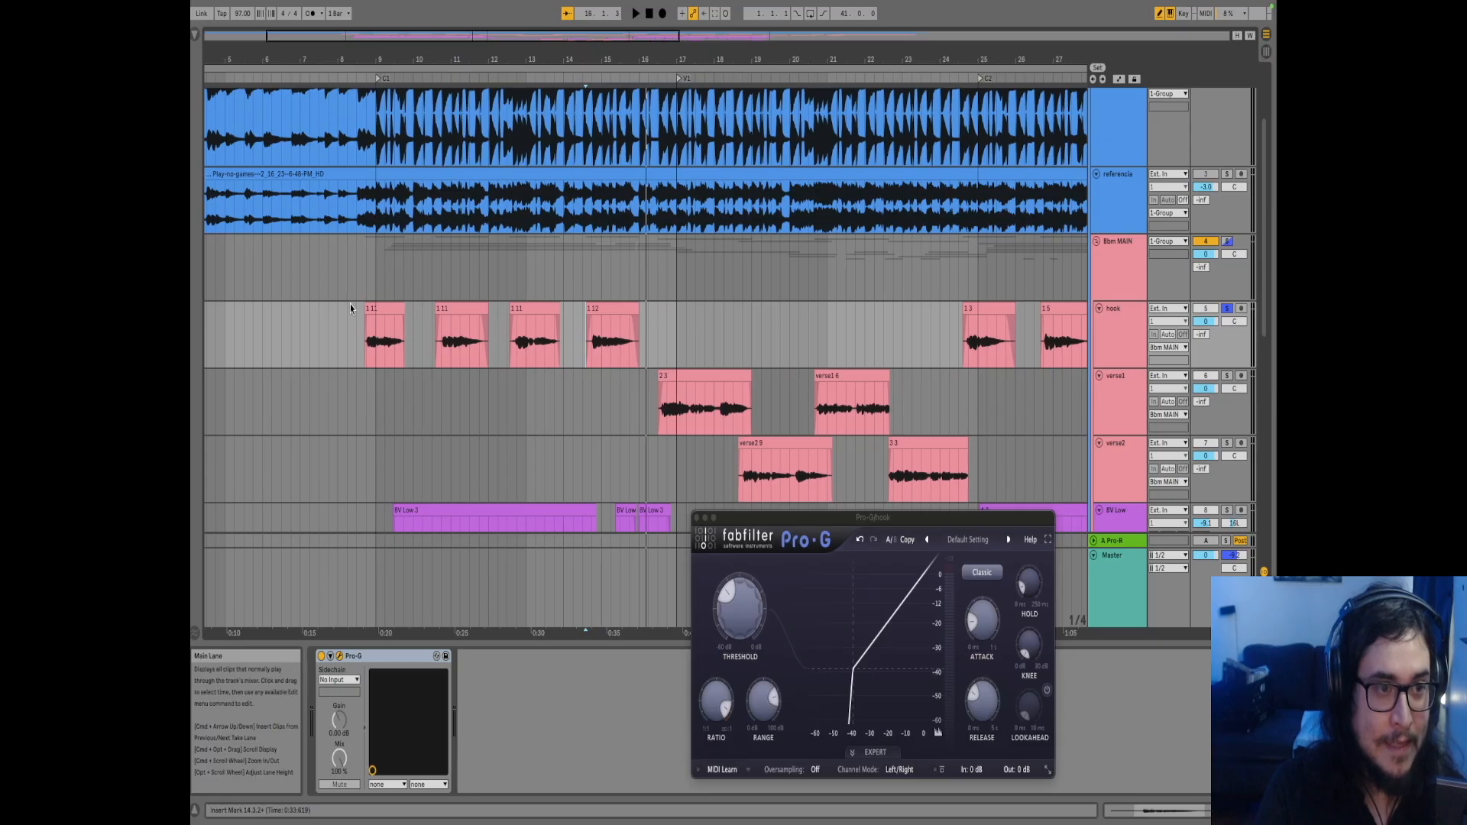
Set the insert mark at 8.3.1 in the hook track and select the Pro-G gate
click(350, 320)
click(356, 329)
click(386, 655)
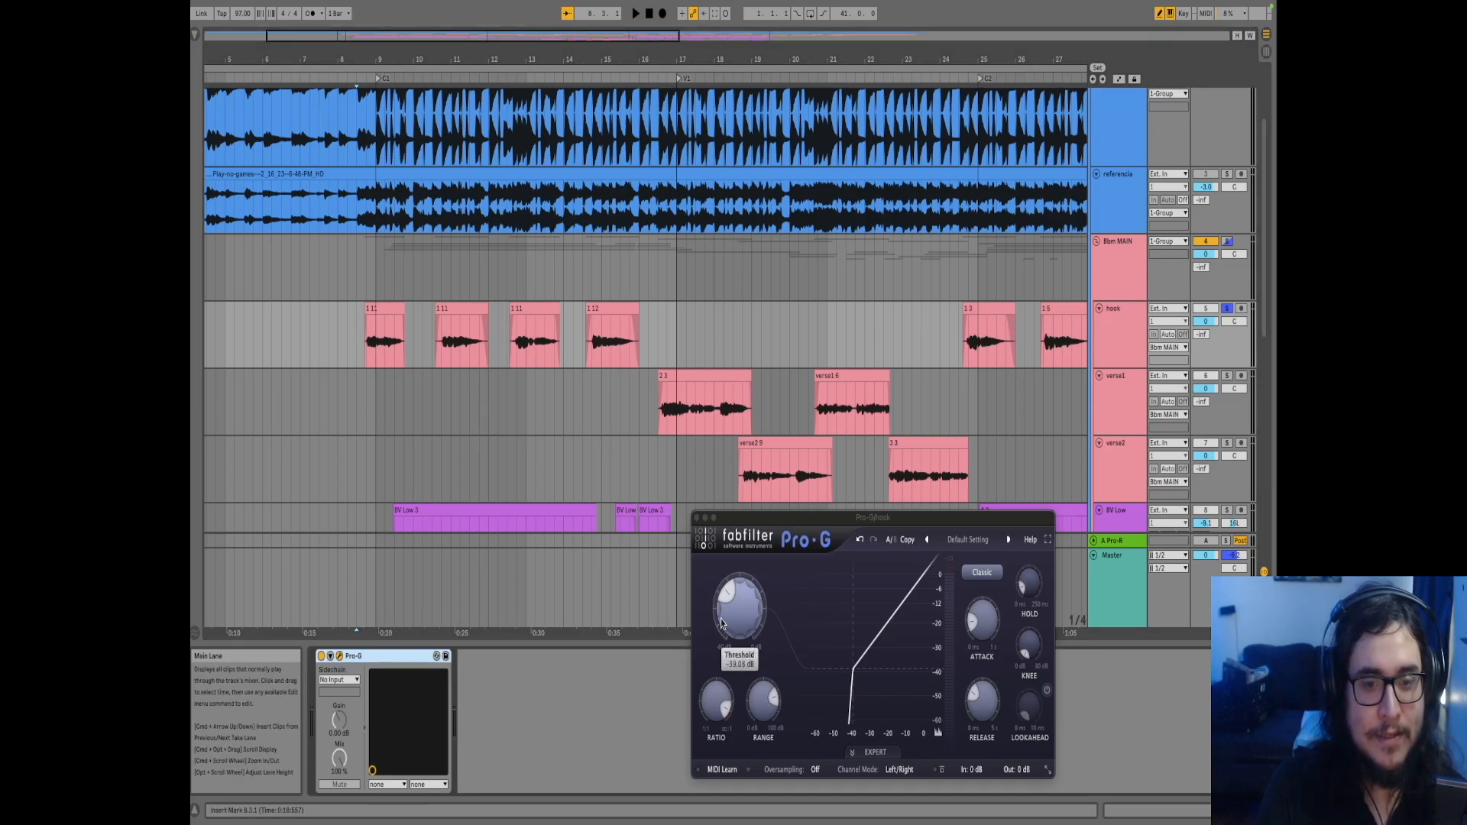
Play the soloed hook track from its first clip at bar 8.4.1 through Pro-G
mouse_move(722, 610)
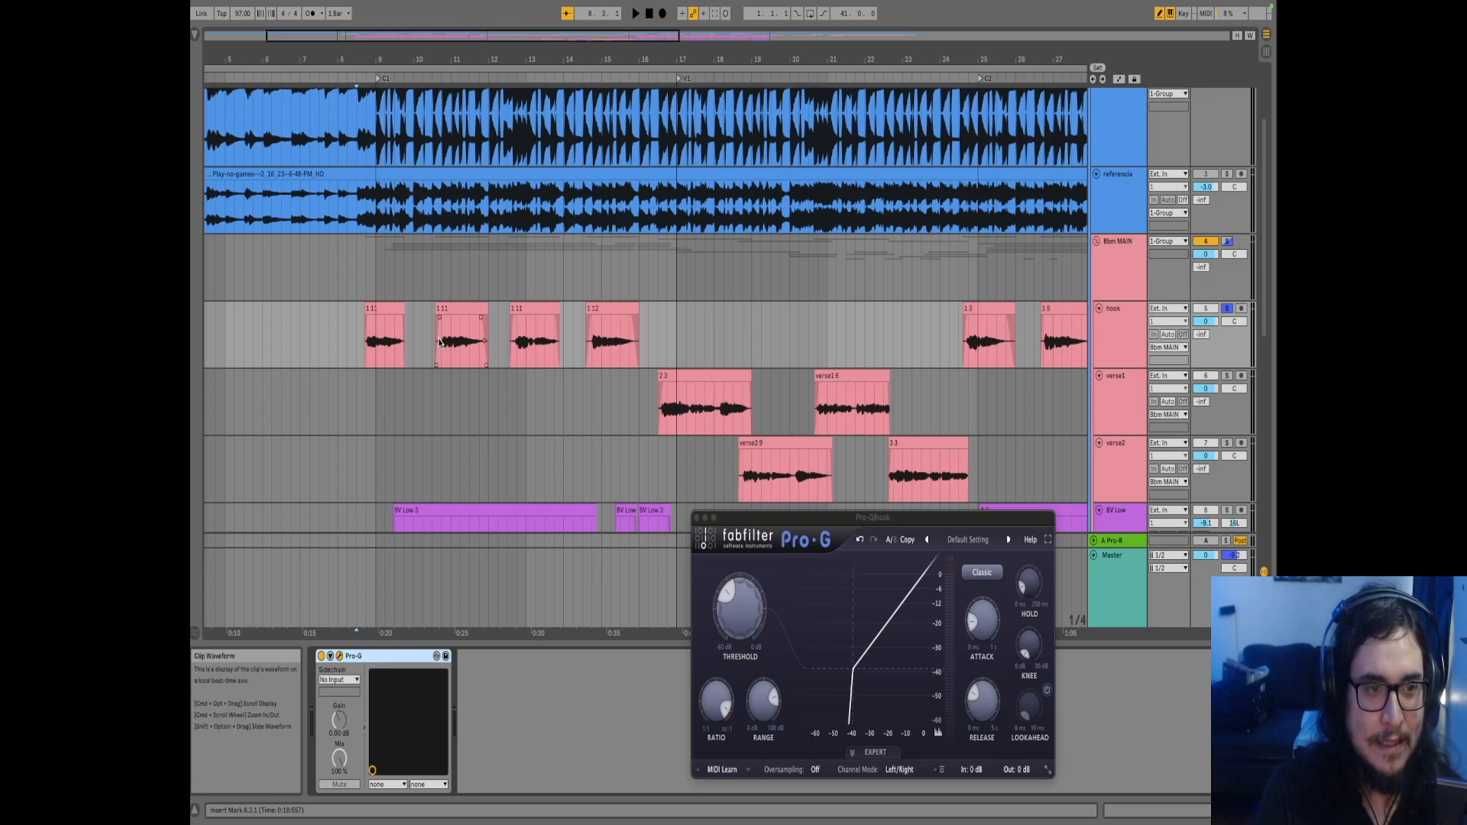
click(364, 345)
key(space)
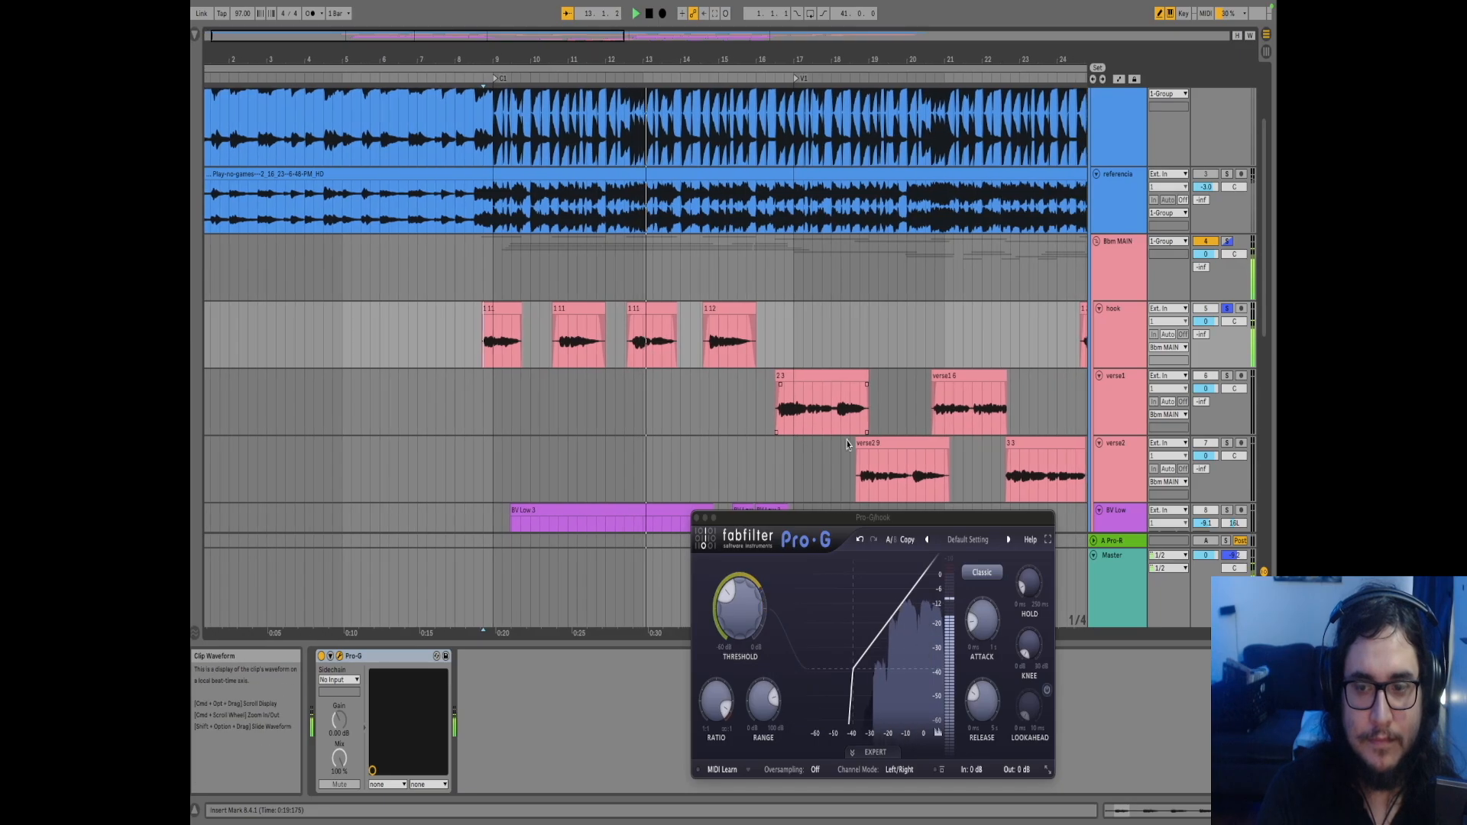
Unsolo the hook track and select the backing-vocal tracks from BV Low to BV High2
click(1226, 308)
scroll(1134, 308, down, 5)
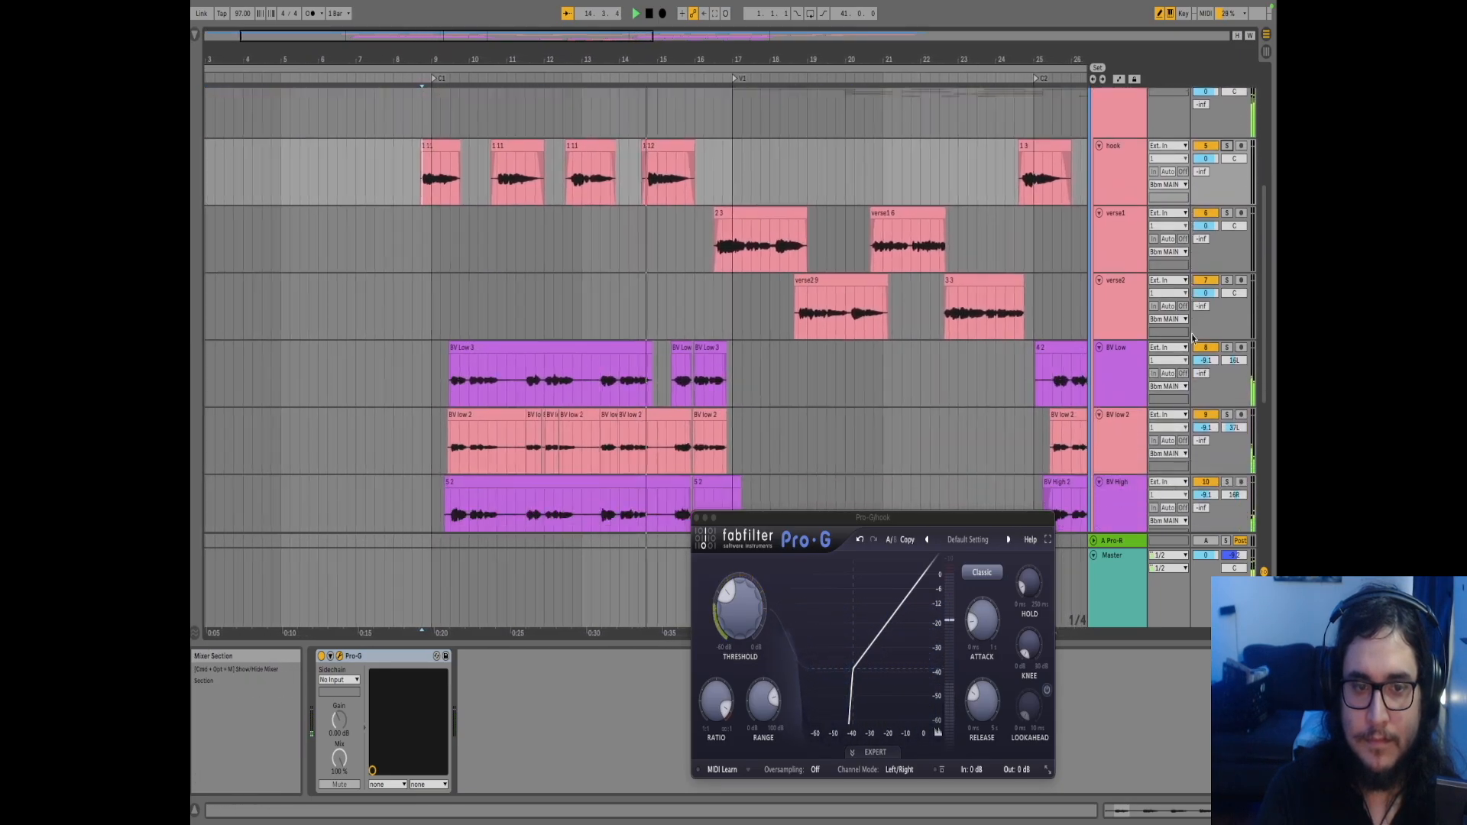
scroll(1100, 310, down, 3)
click(1121, 224)
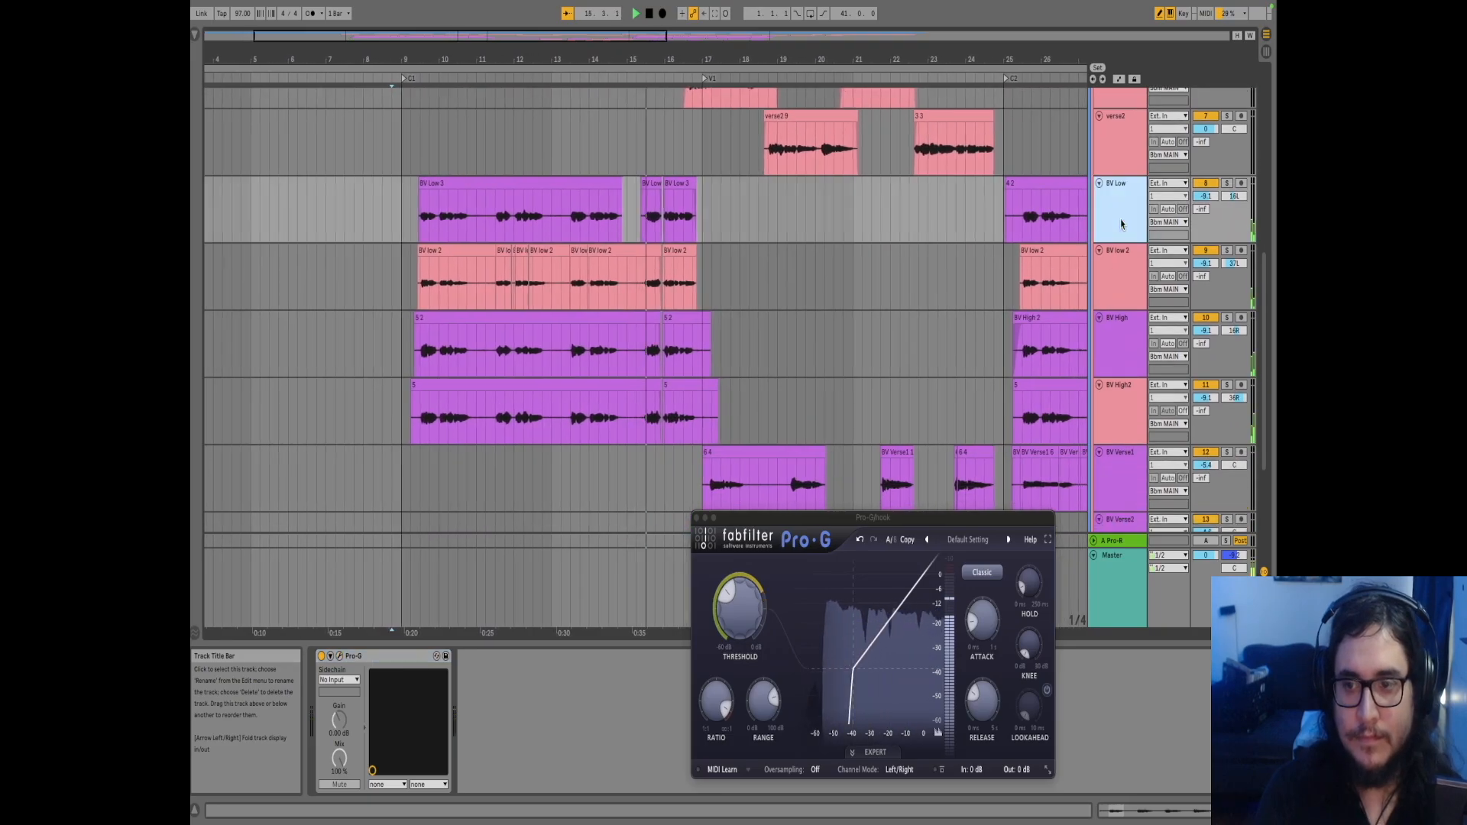
scroll(1120, 222, down, 5)
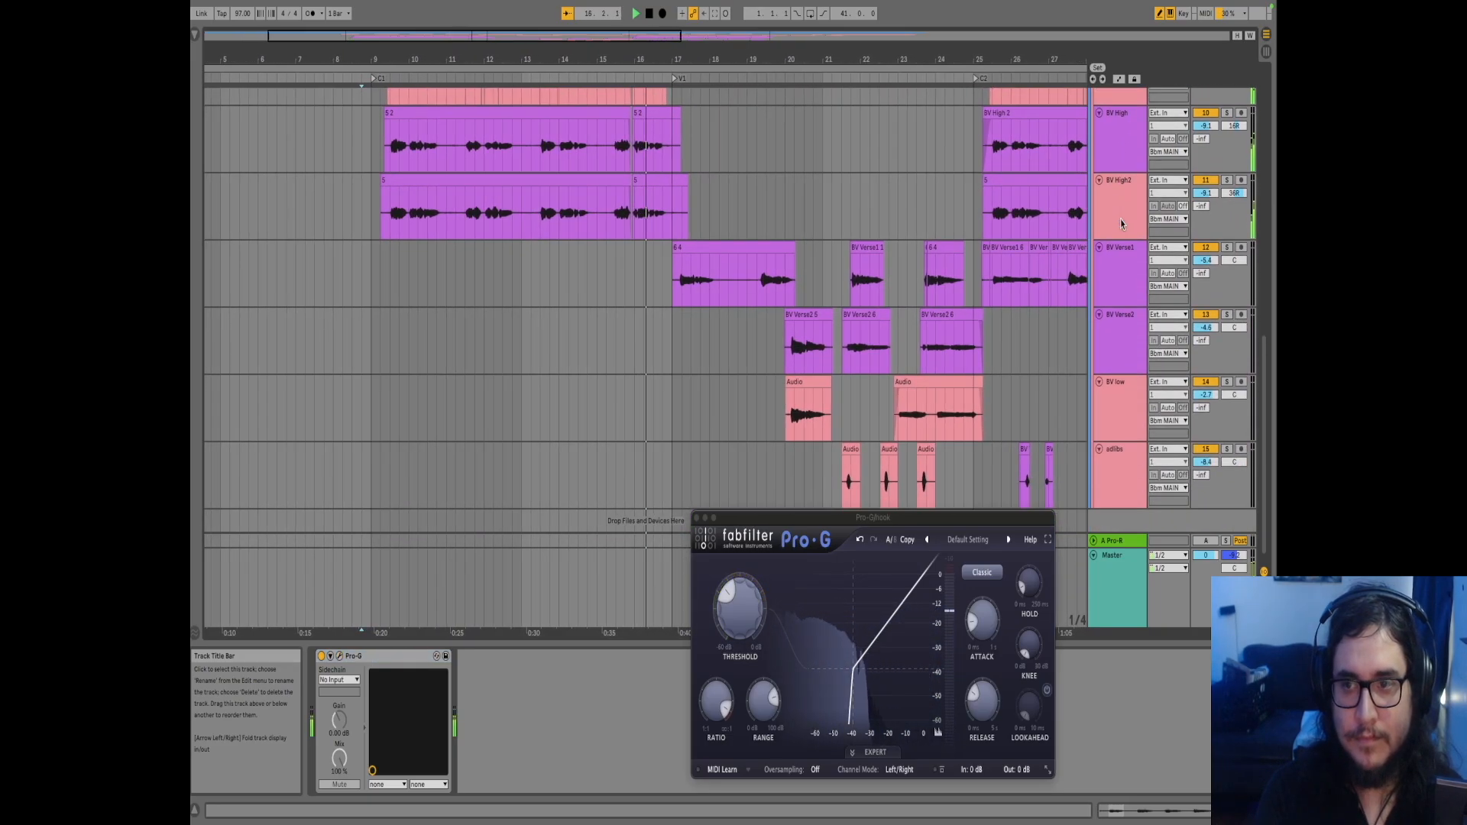
shift+click(1116, 262)
shift+click(1120, 230)
Play from bar 16, then stop on verse1's first clip around bar 17
key(space)
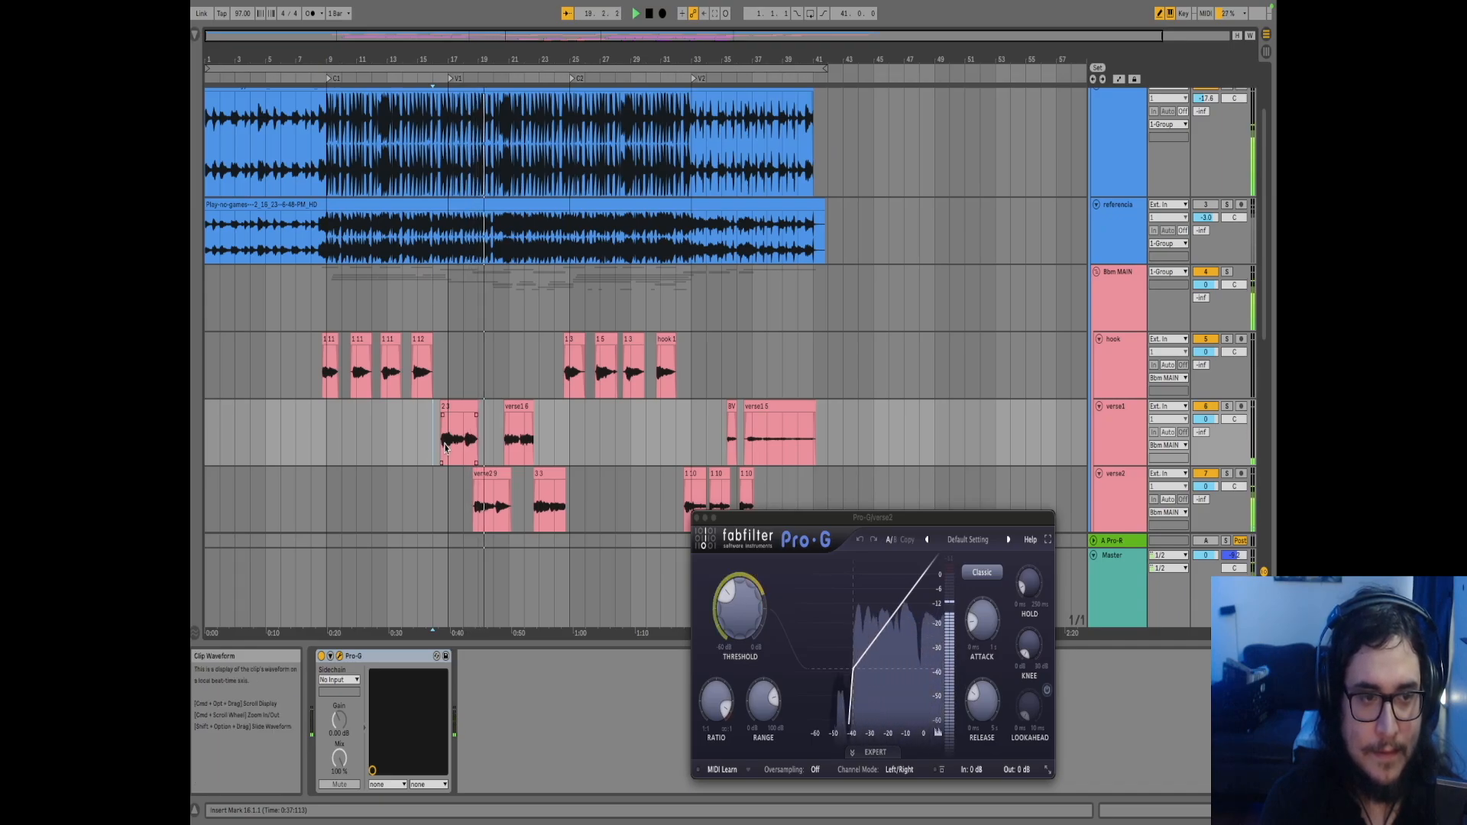
click(445, 447)
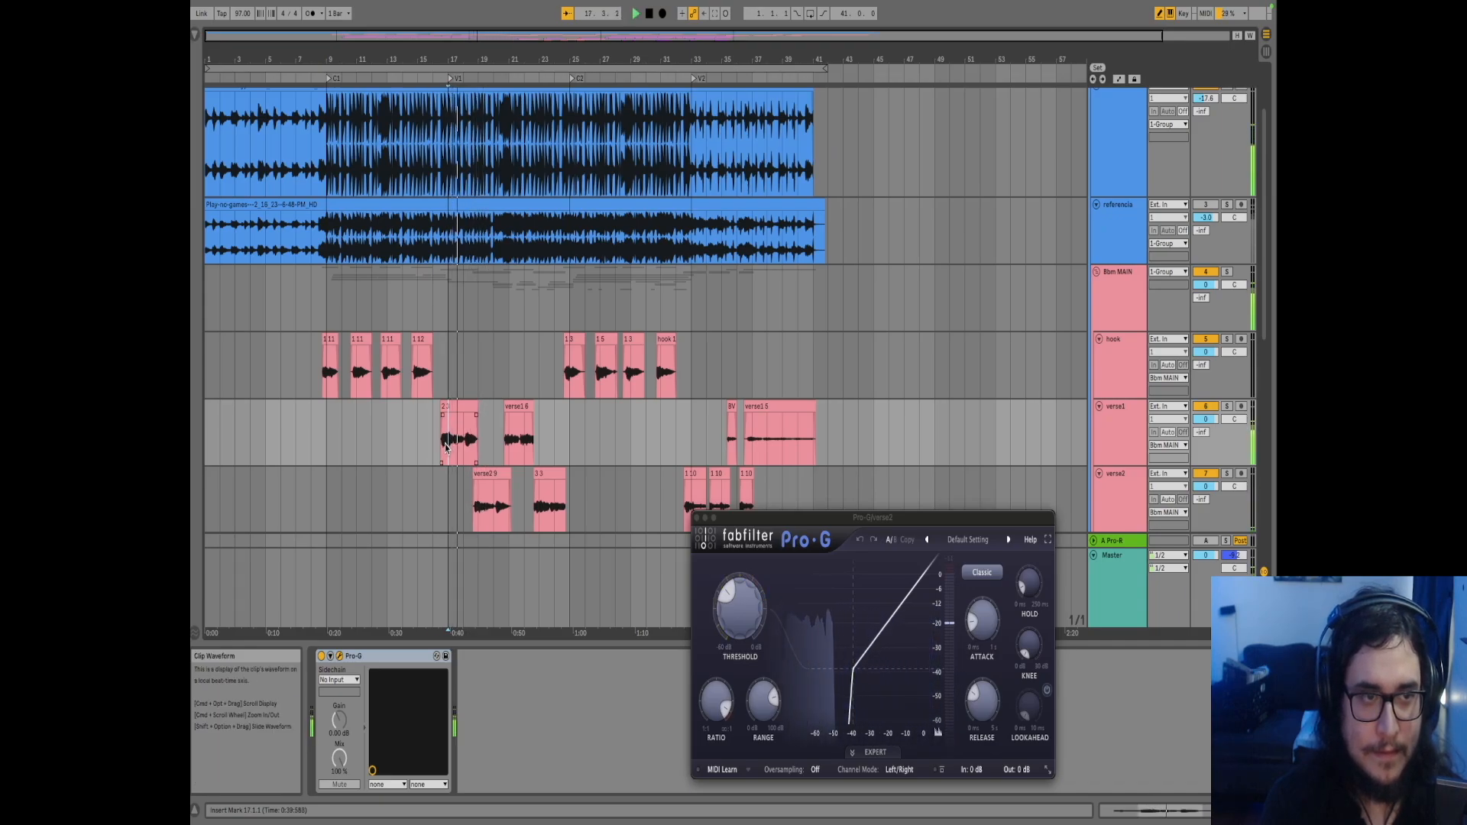
key(space)
scroll(456, 449, up, 2)
scroll(455, 448, up, 10)
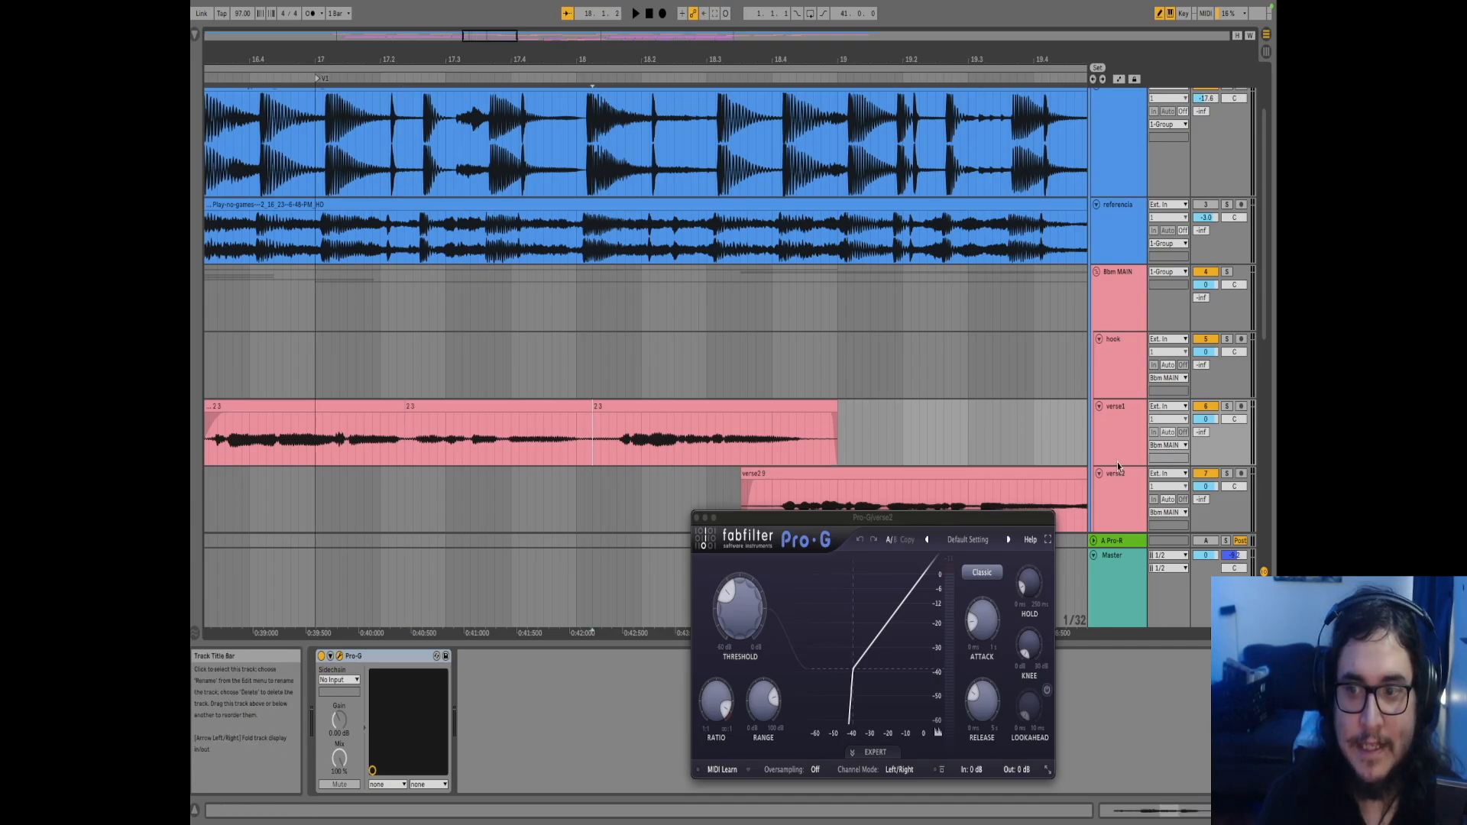
Make verse1 taller and mark time ranges on its clip, from 16.3.3 to 17.2.2 and near bar 18
drag(1121, 466, 1116, 595)
scroll(748, 287, down, 5)
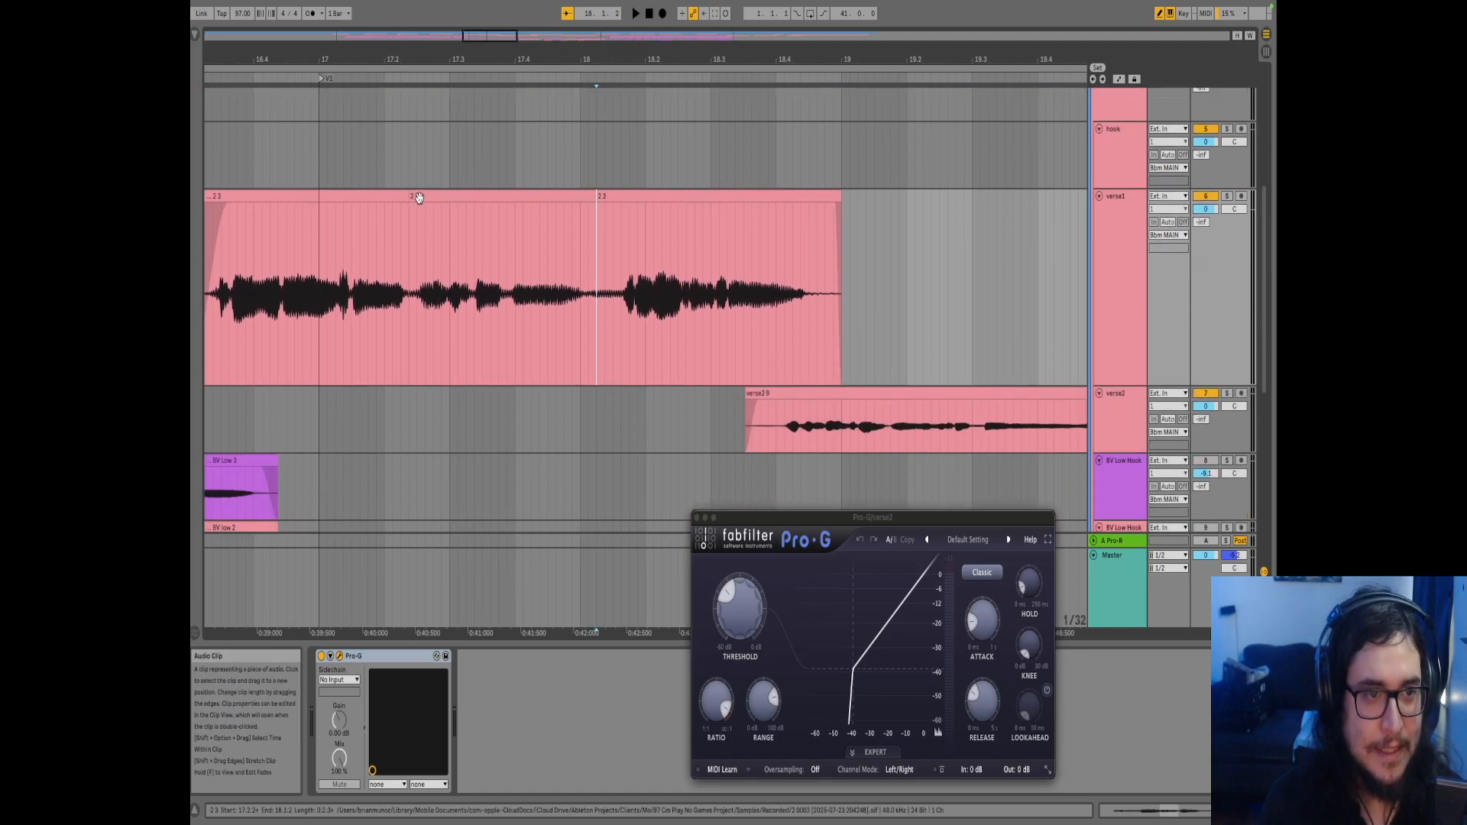
drag(405, 279, 583, 281)
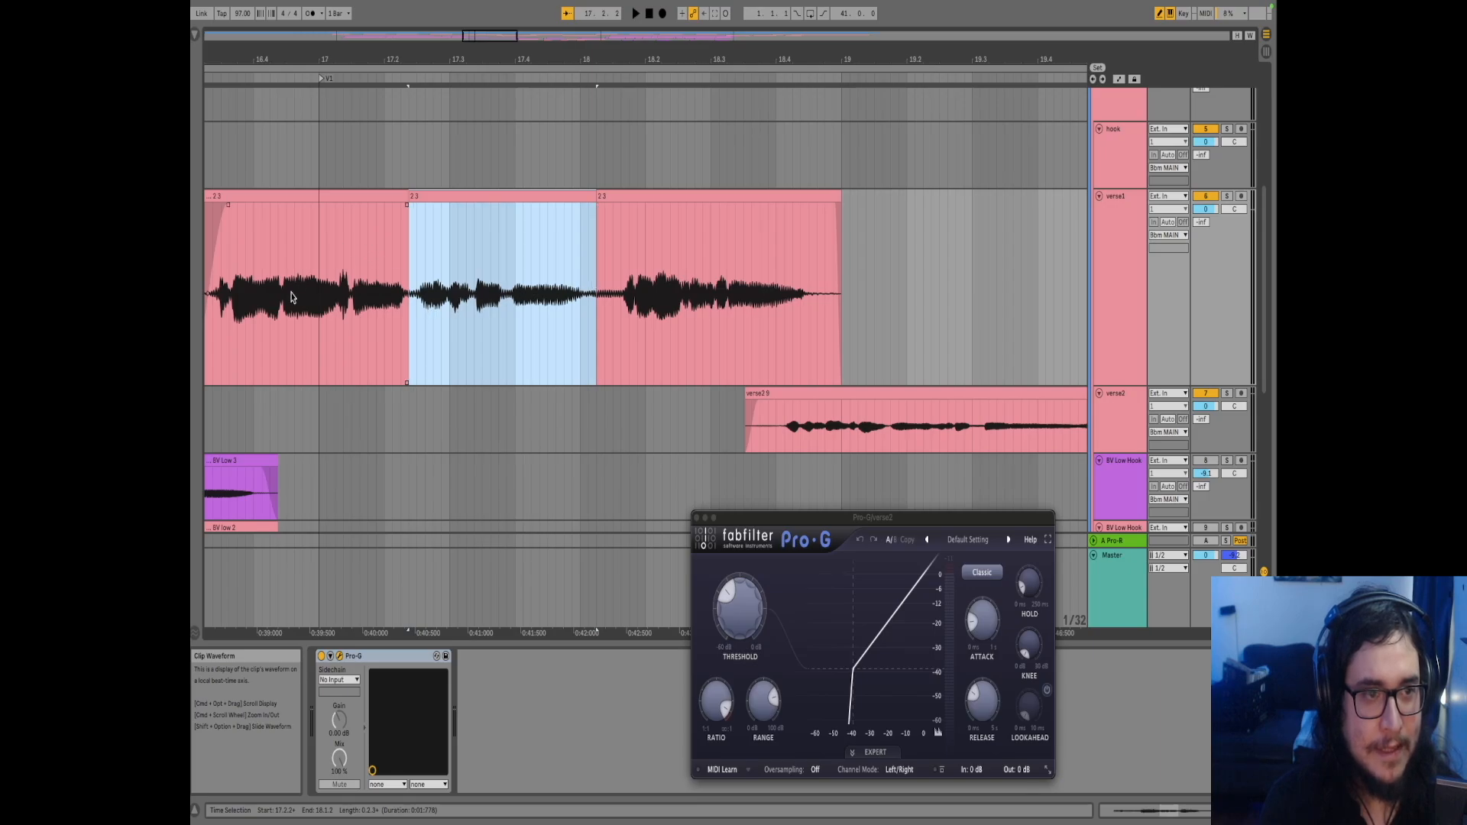
click(703, 272)
drag(395, 243, 221, 253)
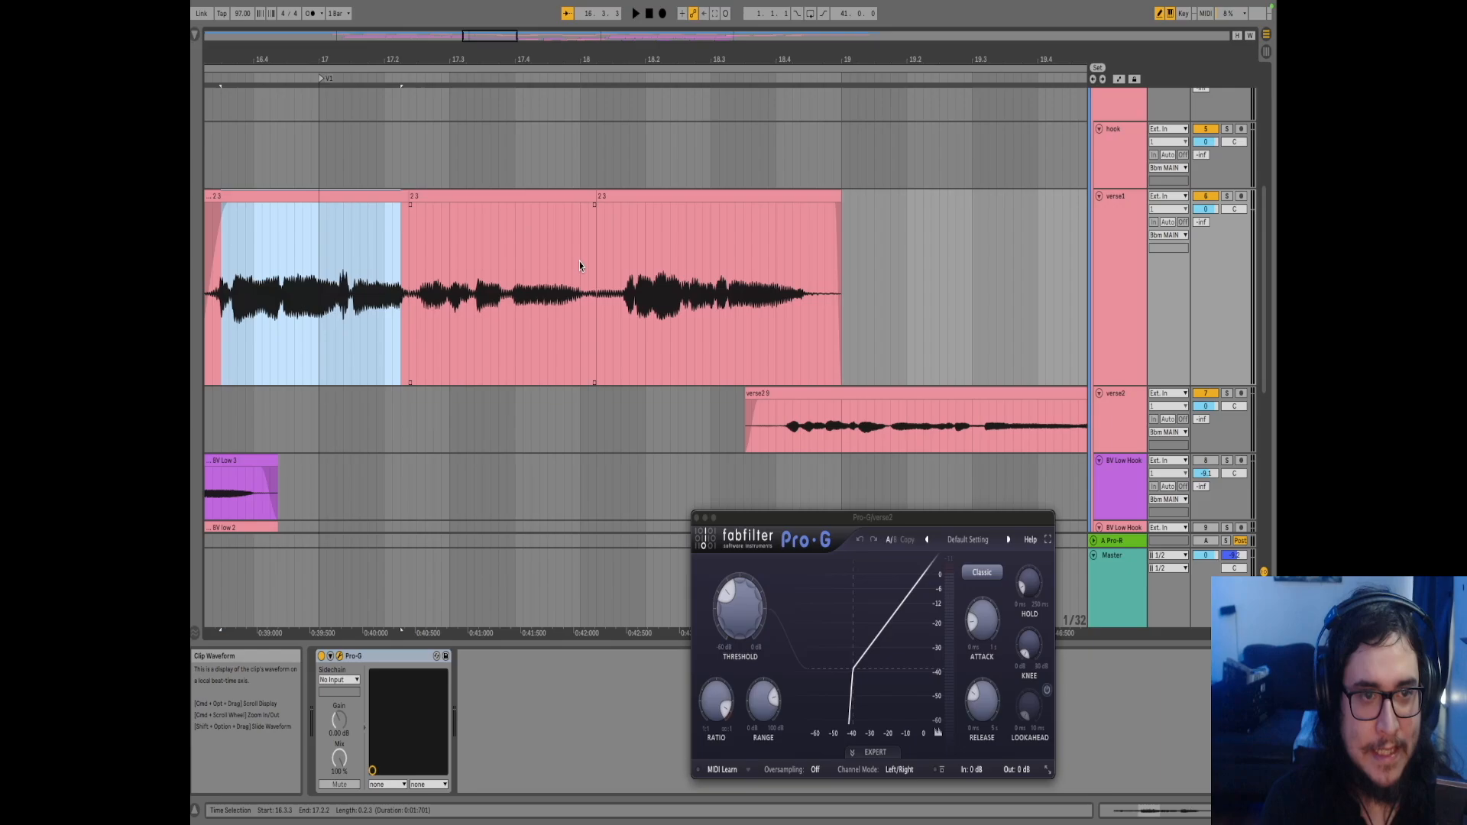
drag(581, 264, 617, 272)
click(488, 201)
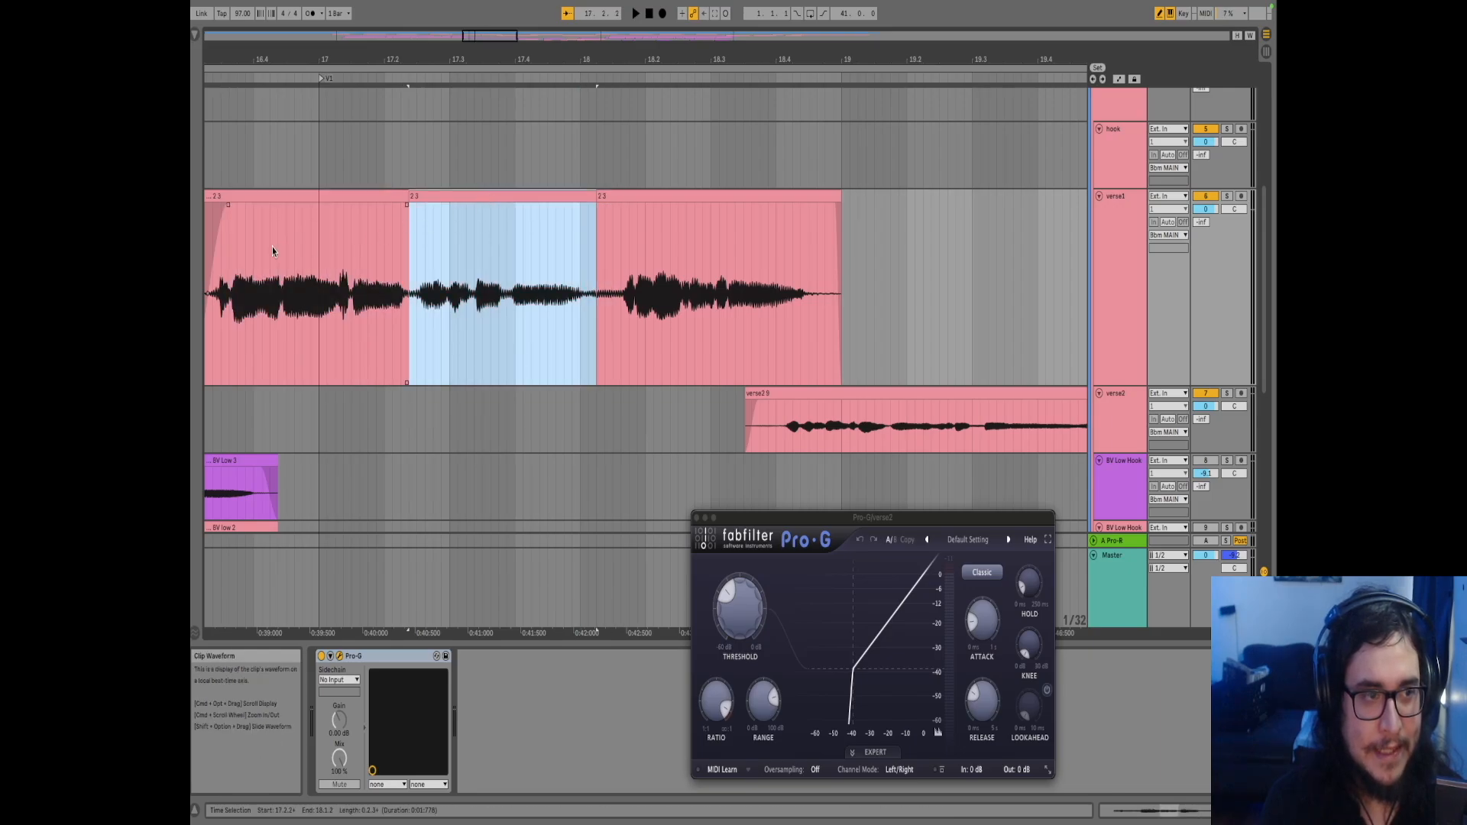
Audition verse1's phrase starting at 16.3.3
click(229, 266)
key(space)
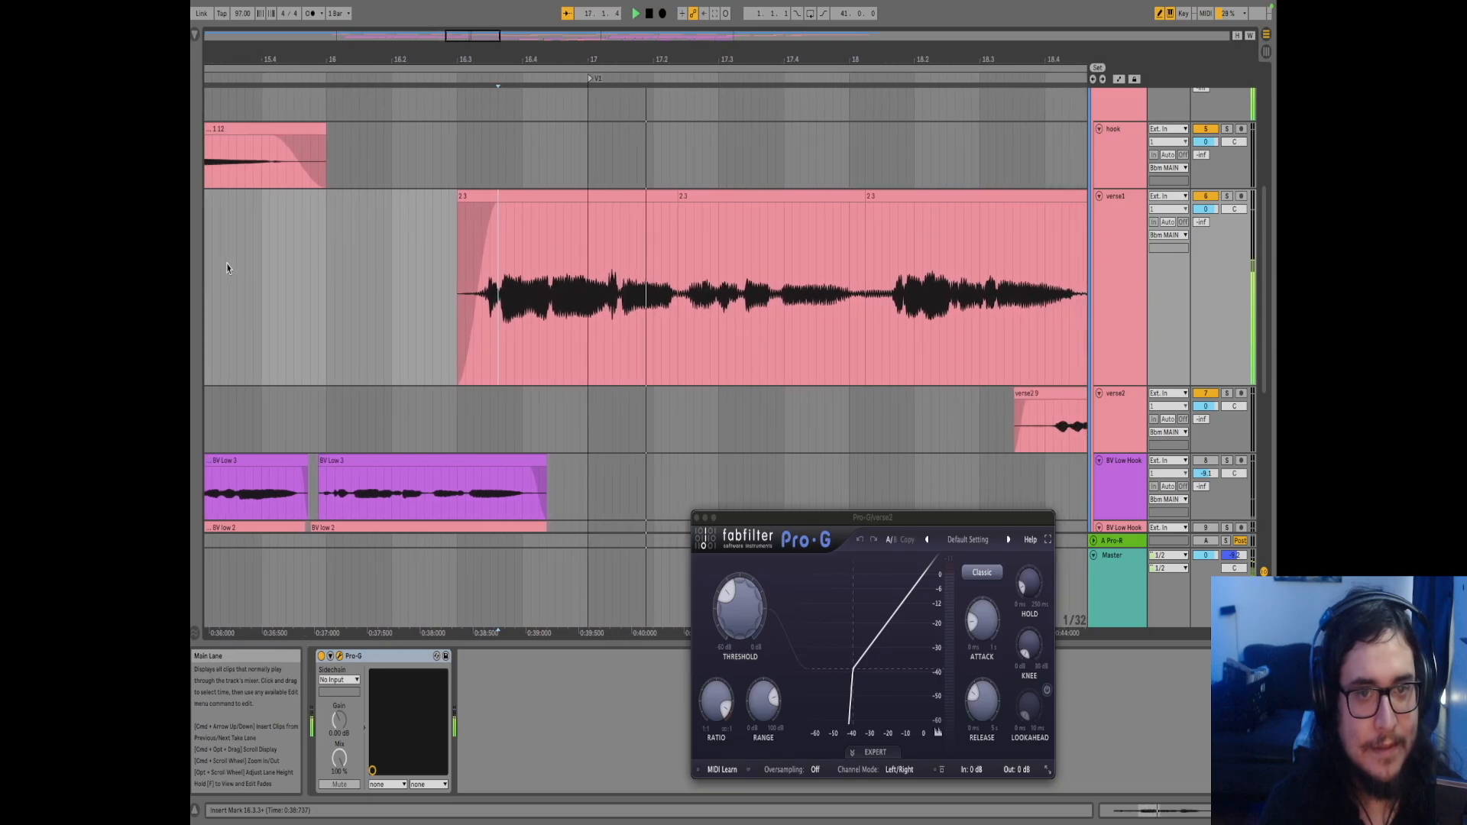
key(space)
scroll(1124, 306, up, 4)
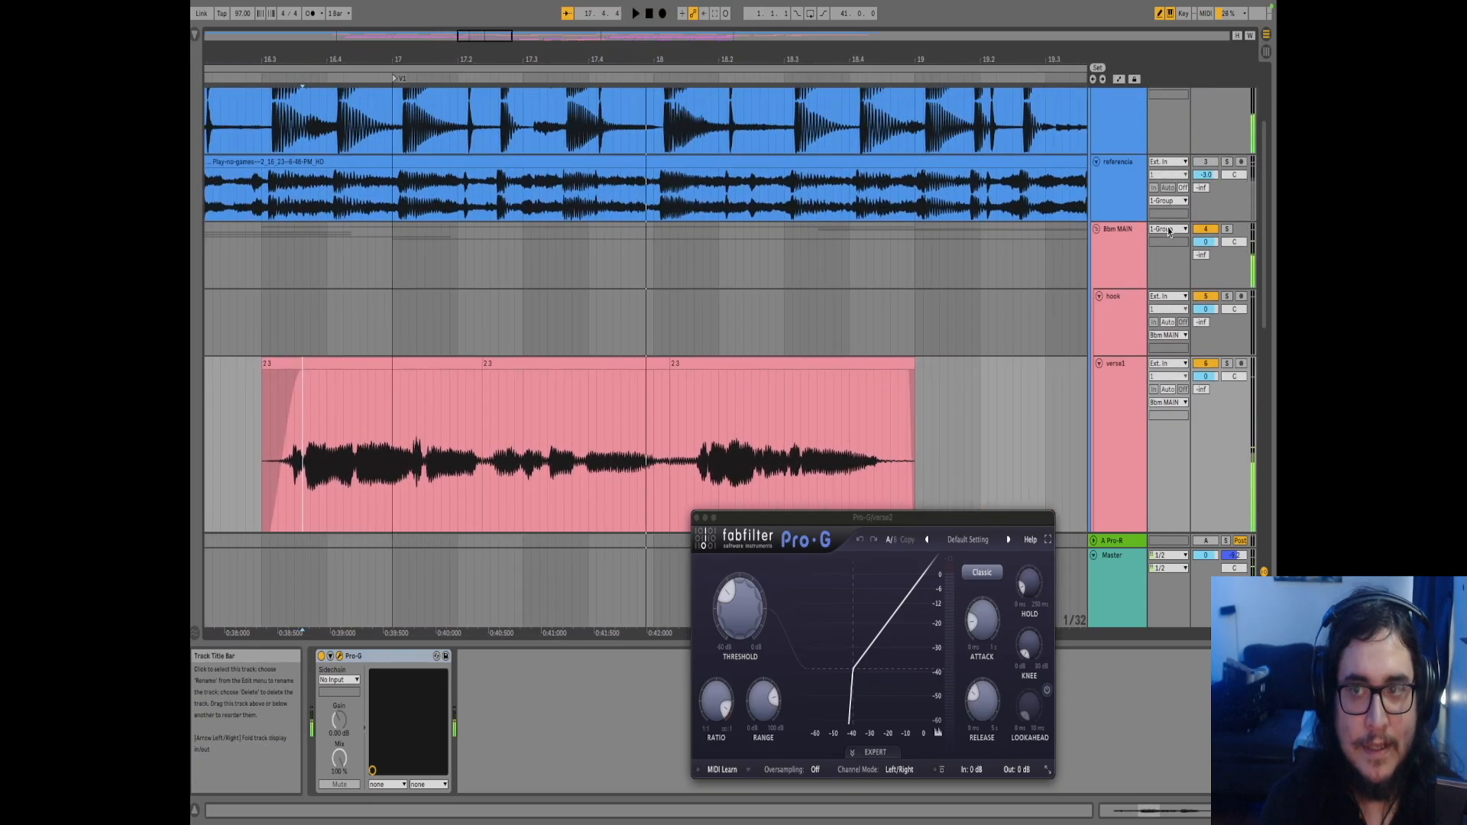
Show the Bbm MAIN group's effect chain, then play verse1 from bar 16.3
click(1127, 254)
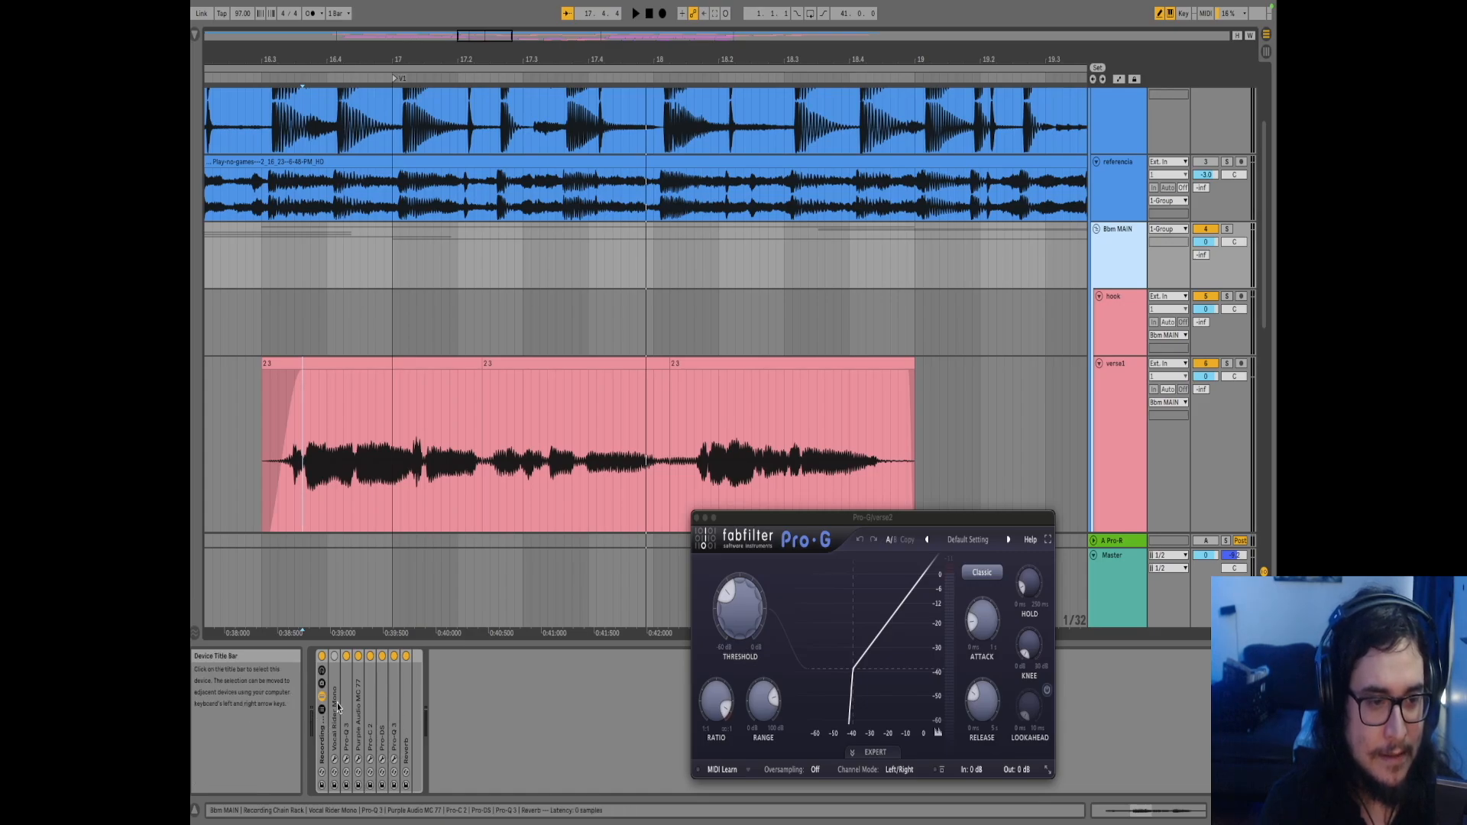
click(322, 659)
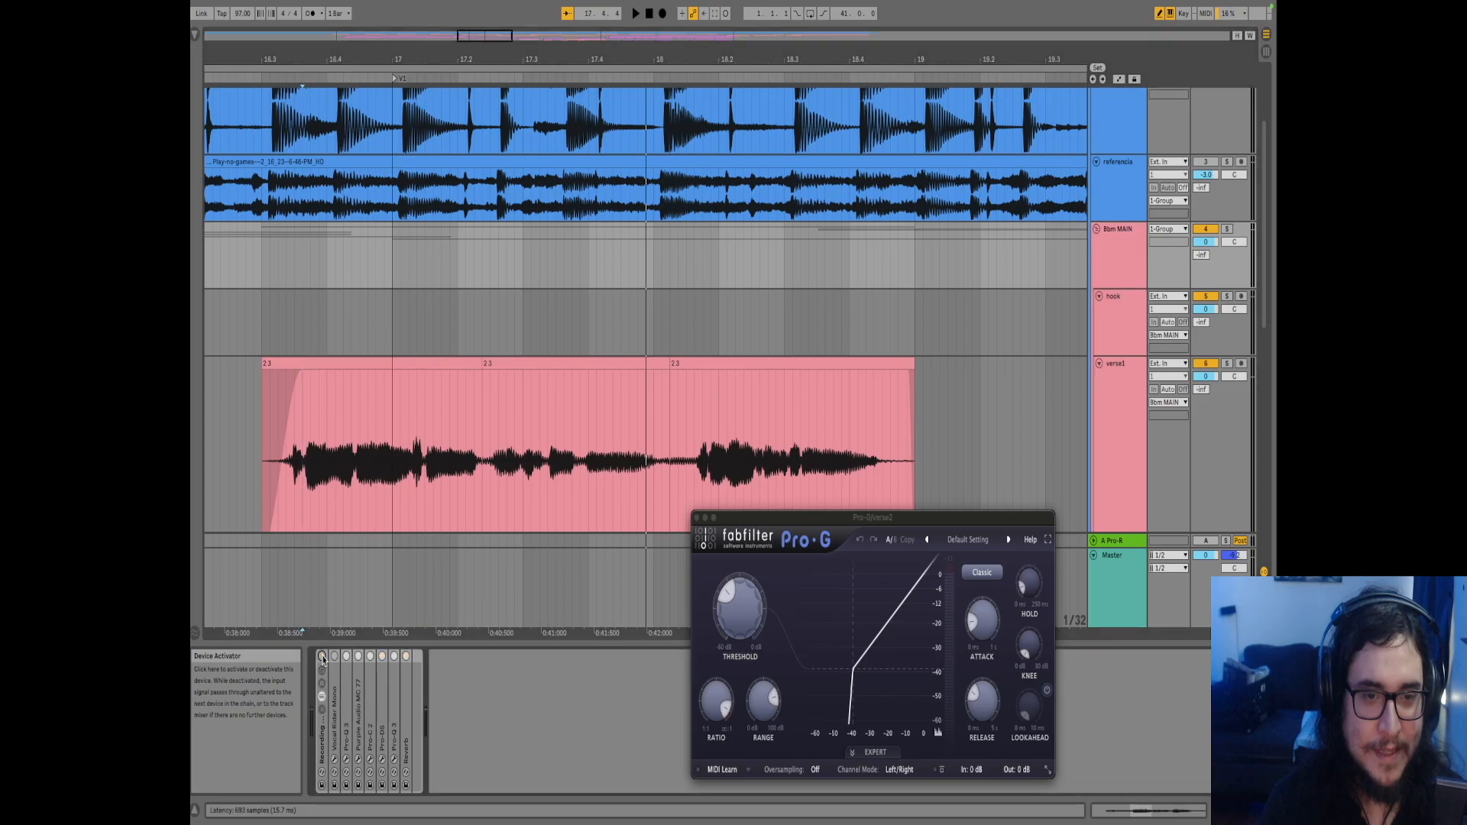
click(259, 438)
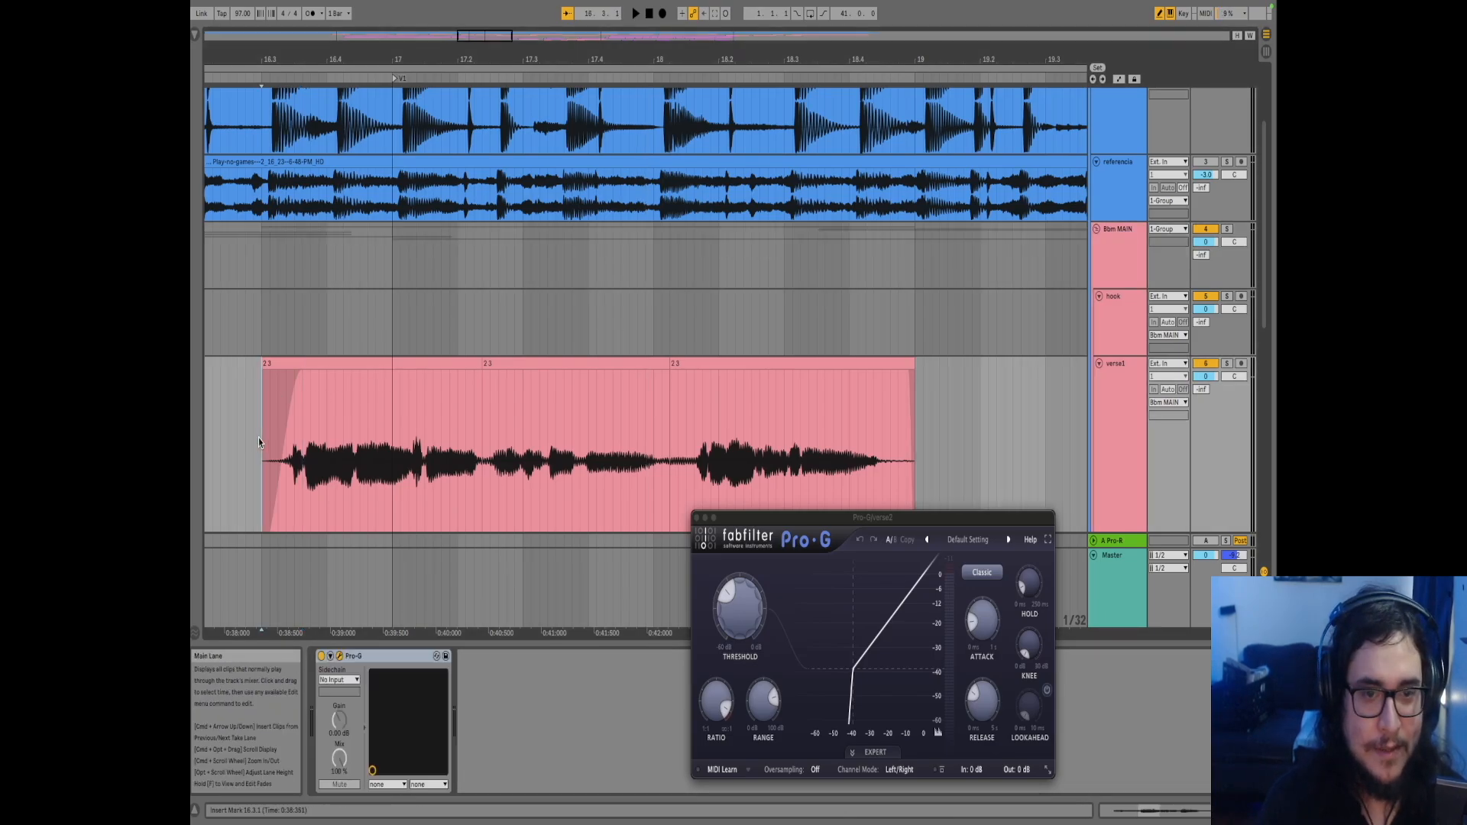
key(space)
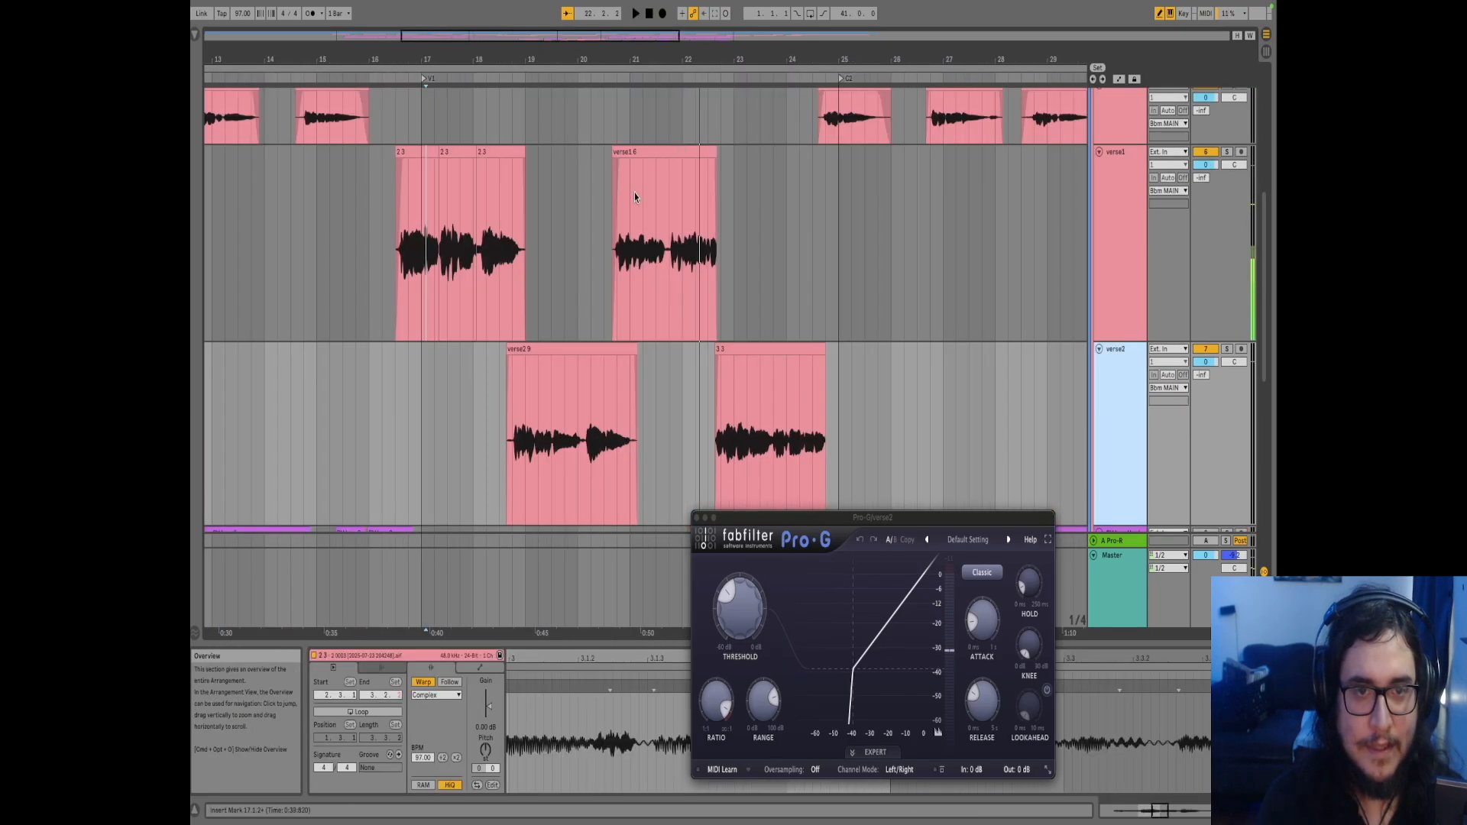
Play verse1's second clip from 21.3.4
click(662, 262)
scroll(662, 261, up, 5)
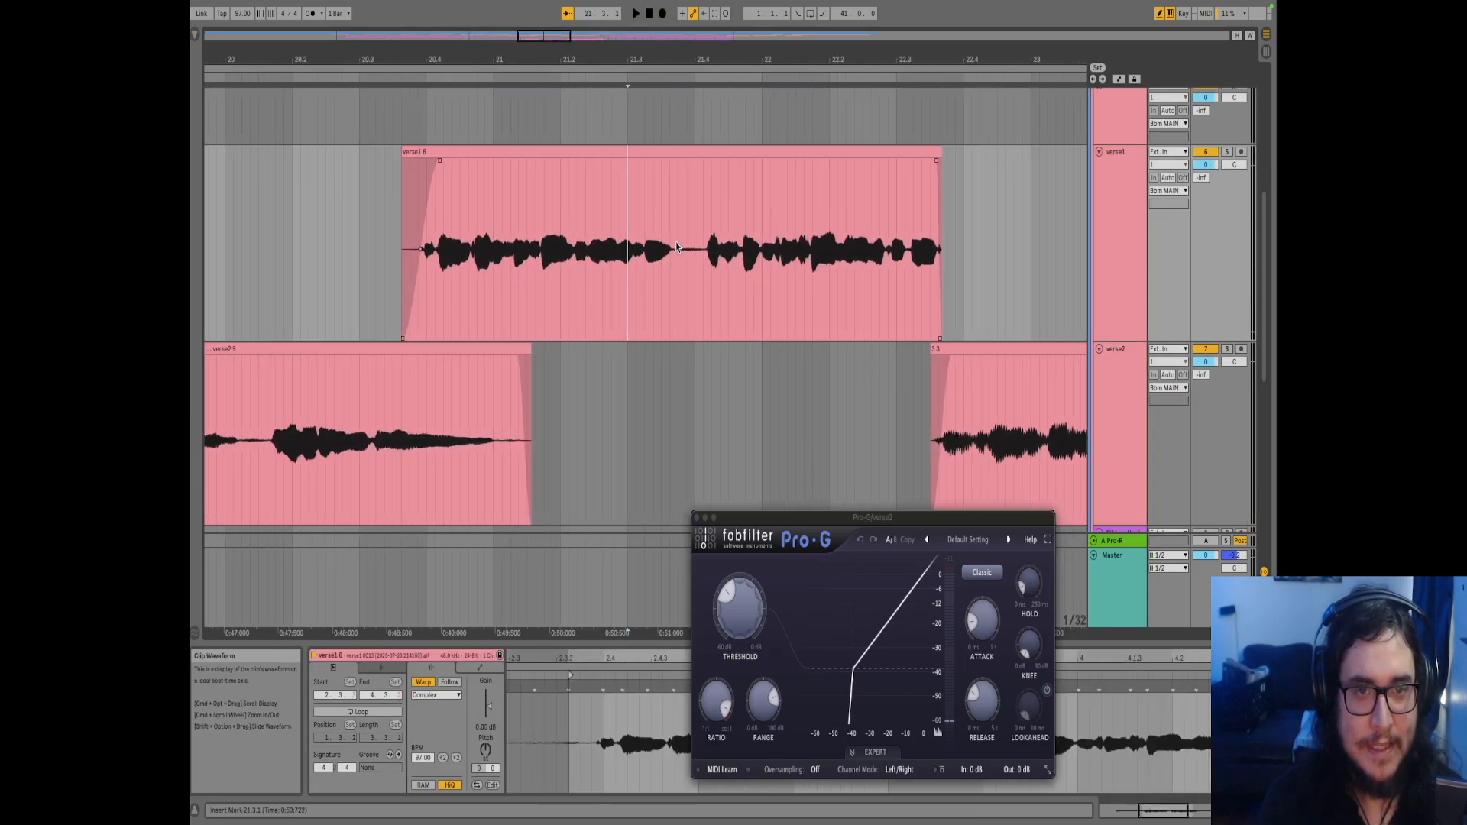
click(676, 244)
key(space)
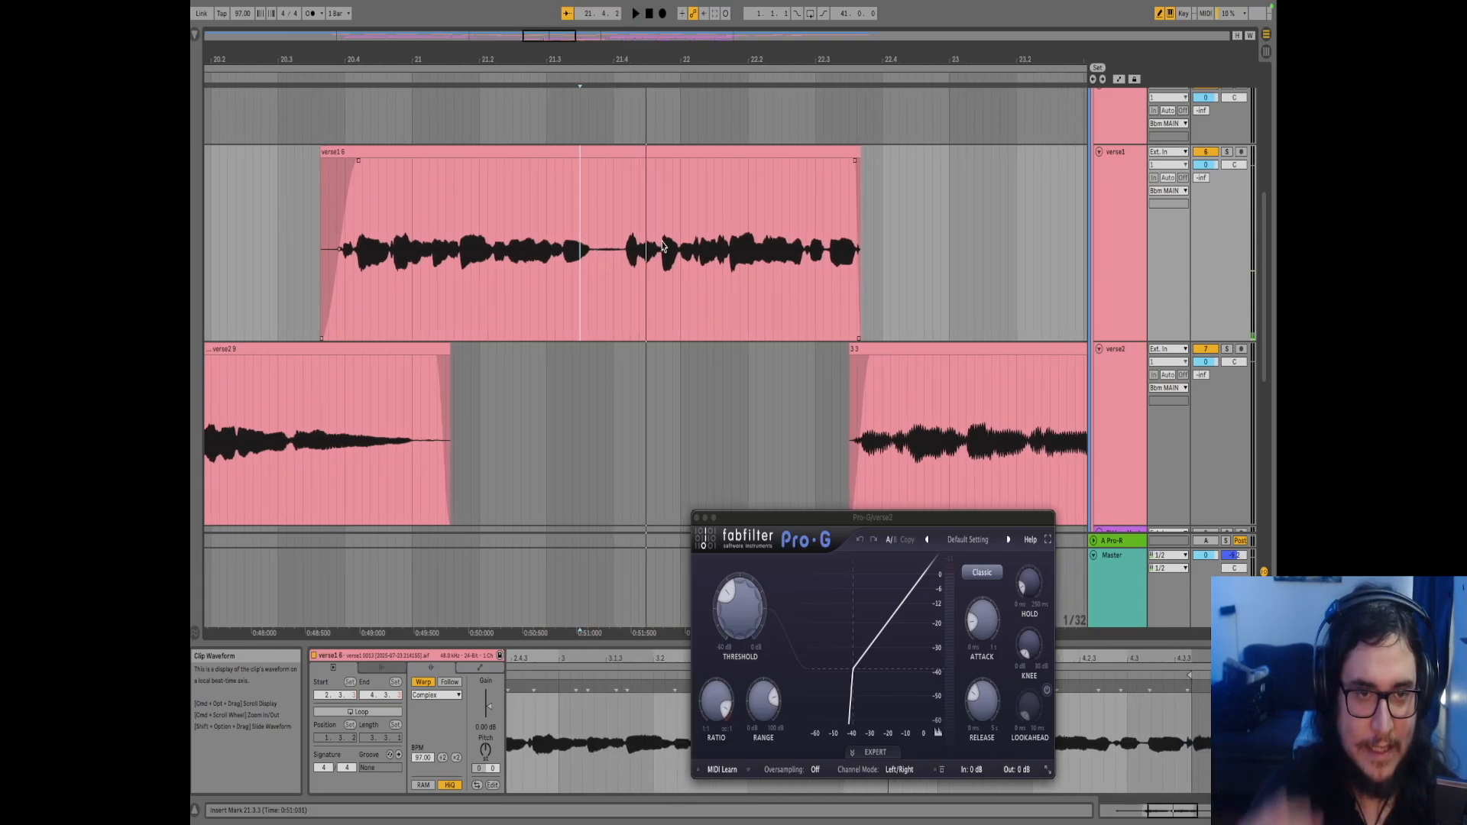
Split verse1's clip near bar 21.4, trim the right part to start at 21.4.1, and play it back
click(598, 237)
key(super+e)
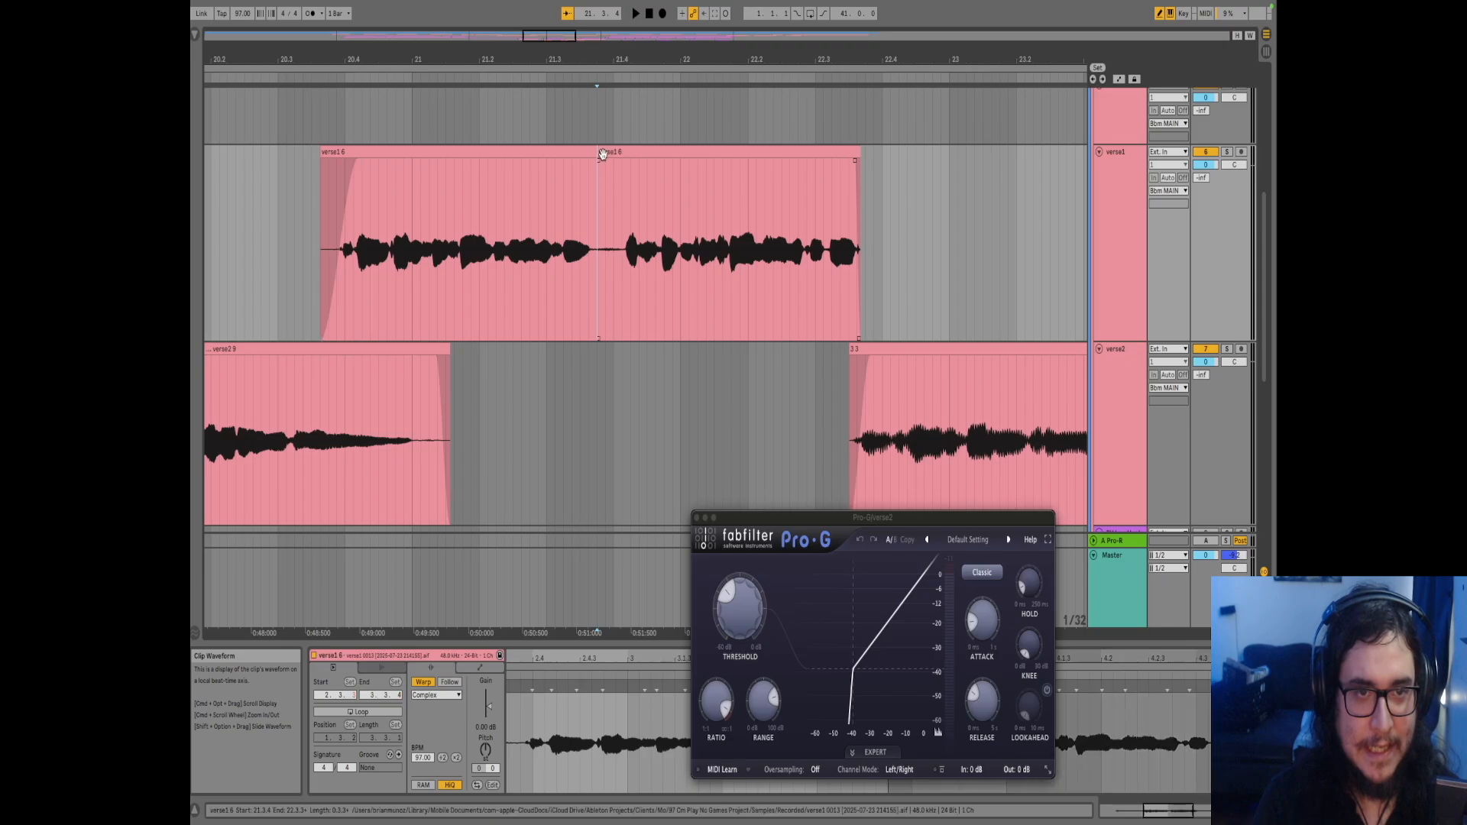
drag(599, 155, 625, 163)
key(f)
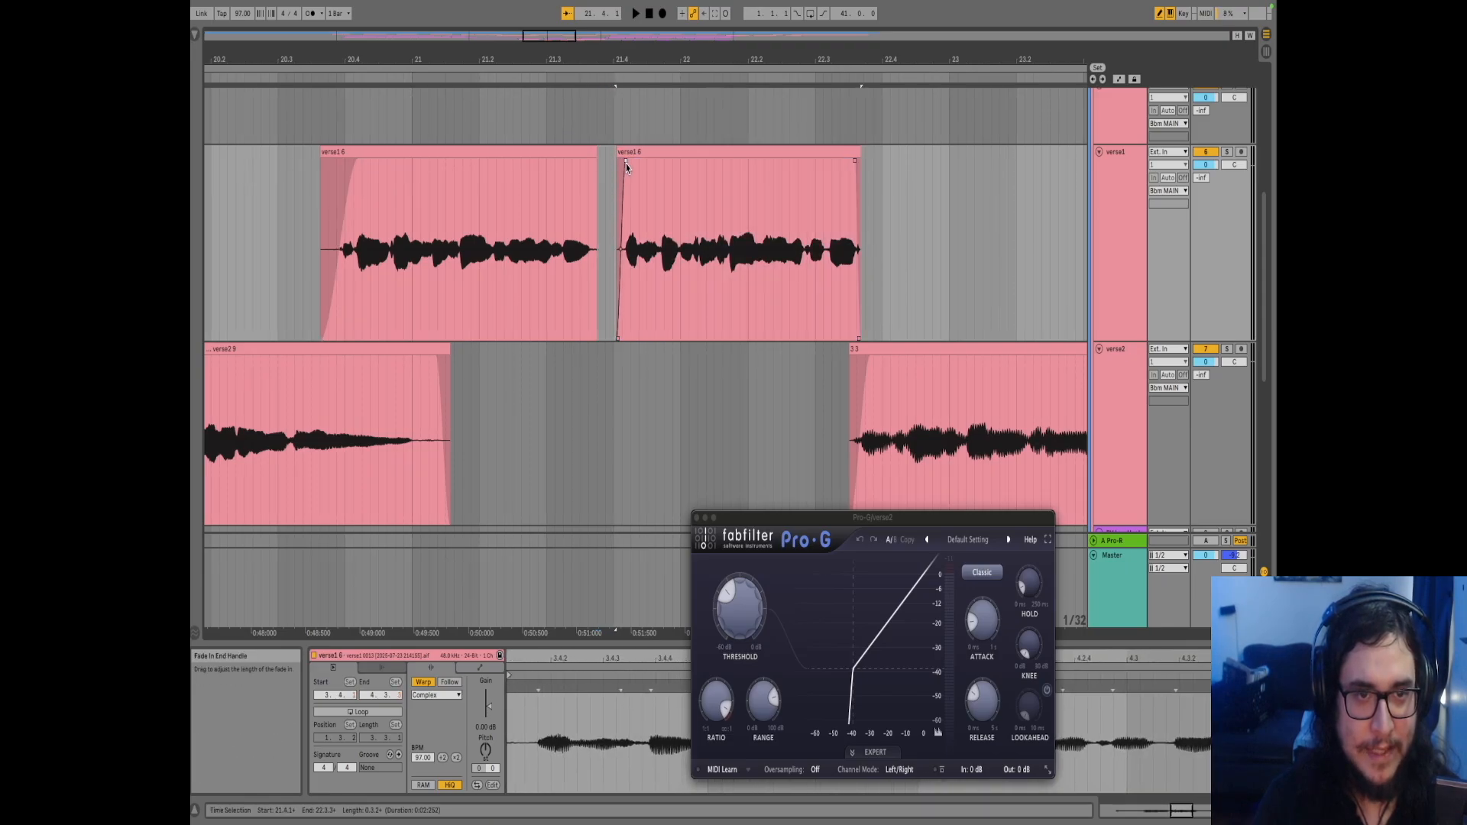
click(596, 164)
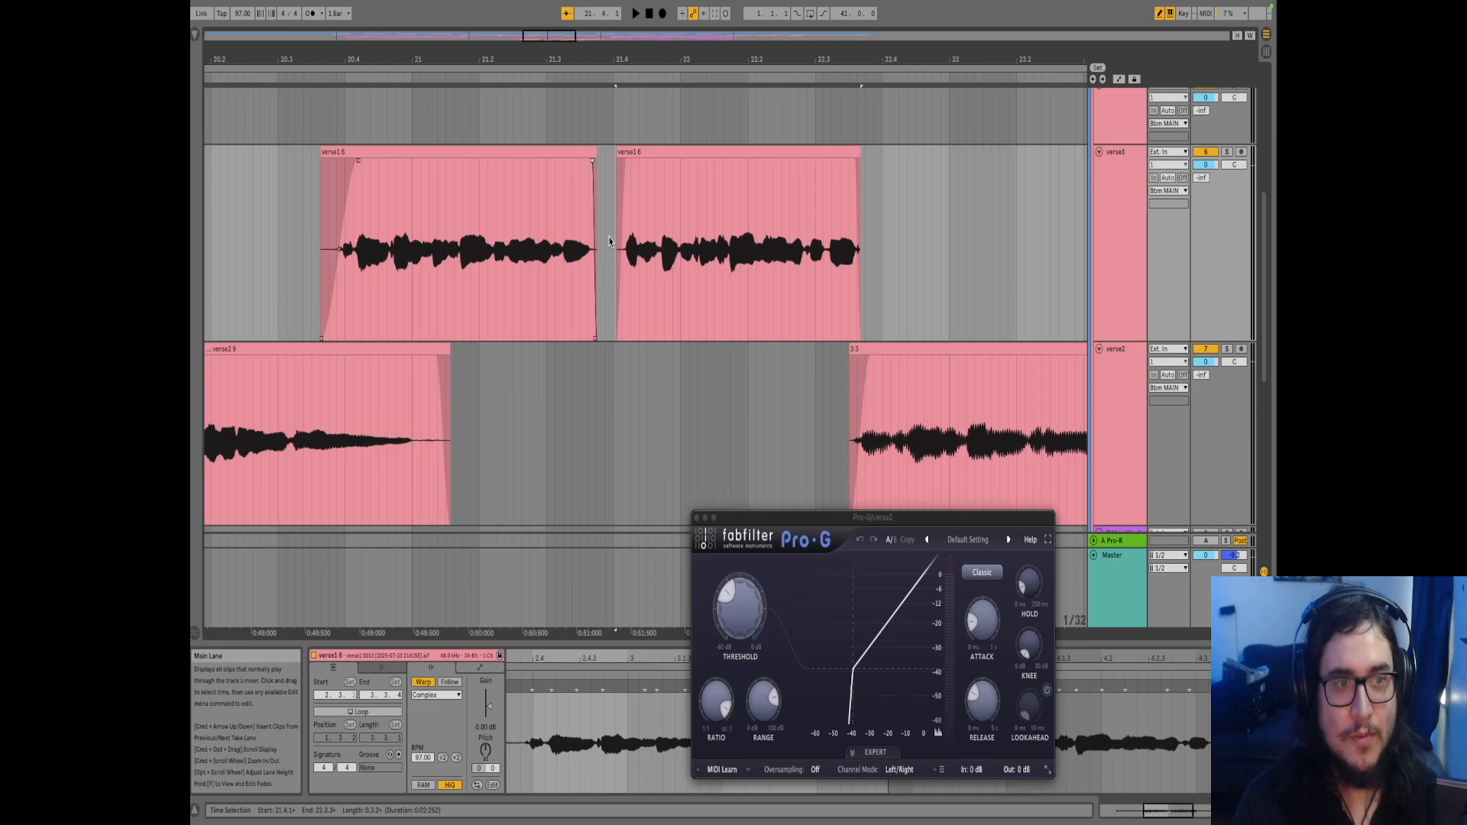
click(323, 256)
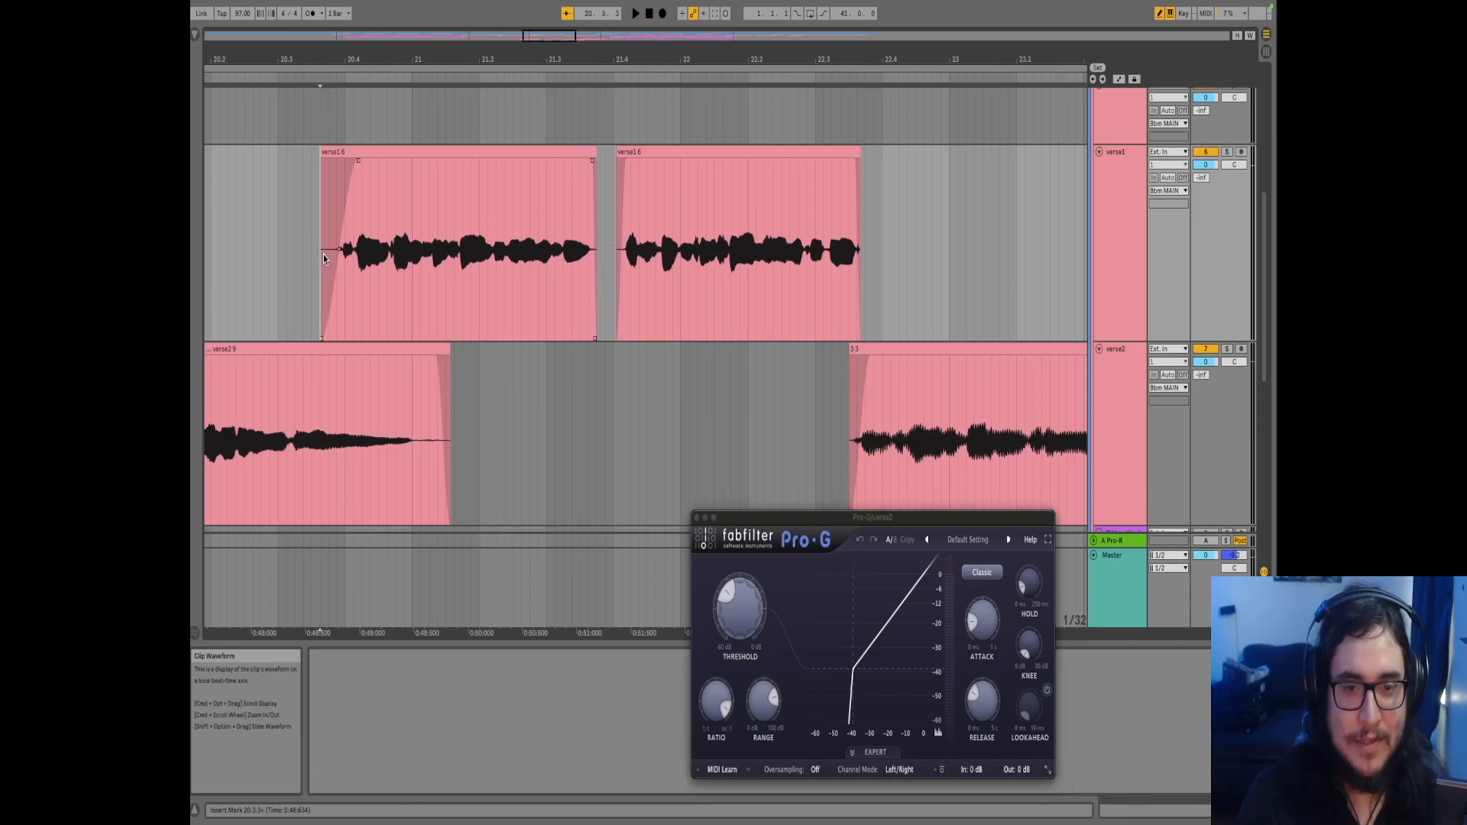
key(space)
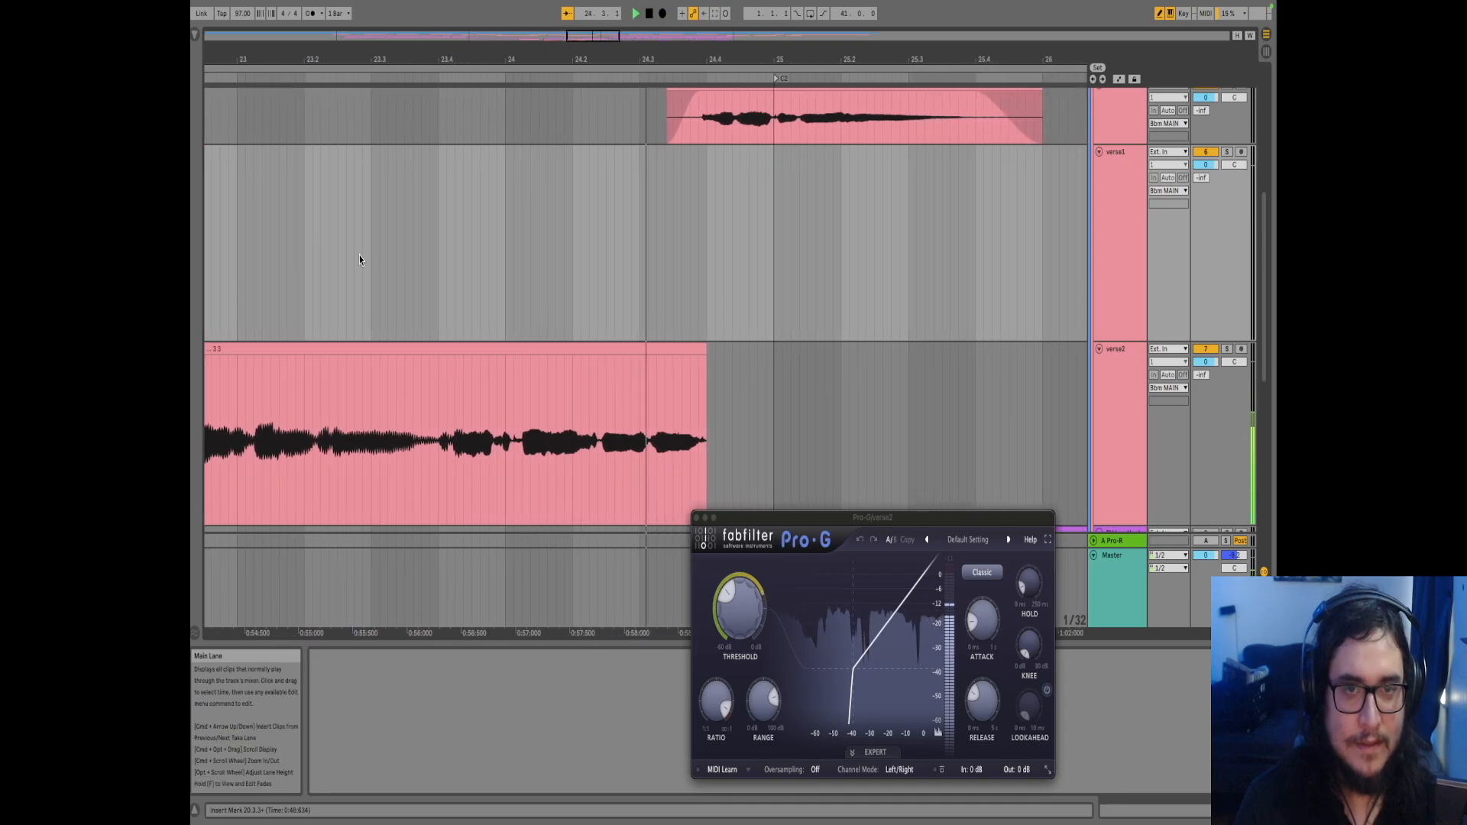
scroll(497, 237, down, 5)
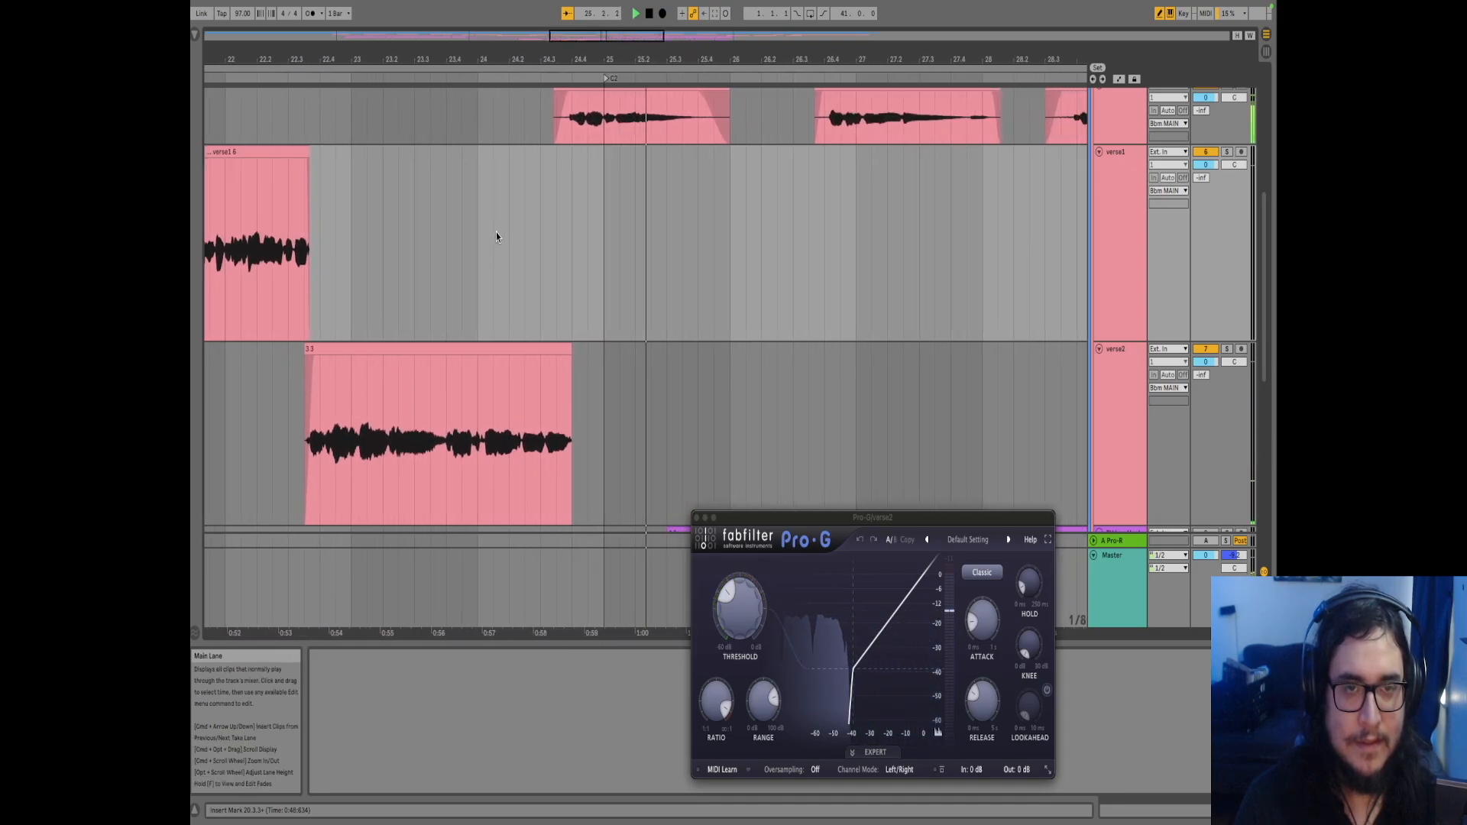
scroll(497, 237, down, 8)
scroll(497, 237, up, 2)
scroll(492, 246, down, 3)
scroll(569, 246, down, 3)
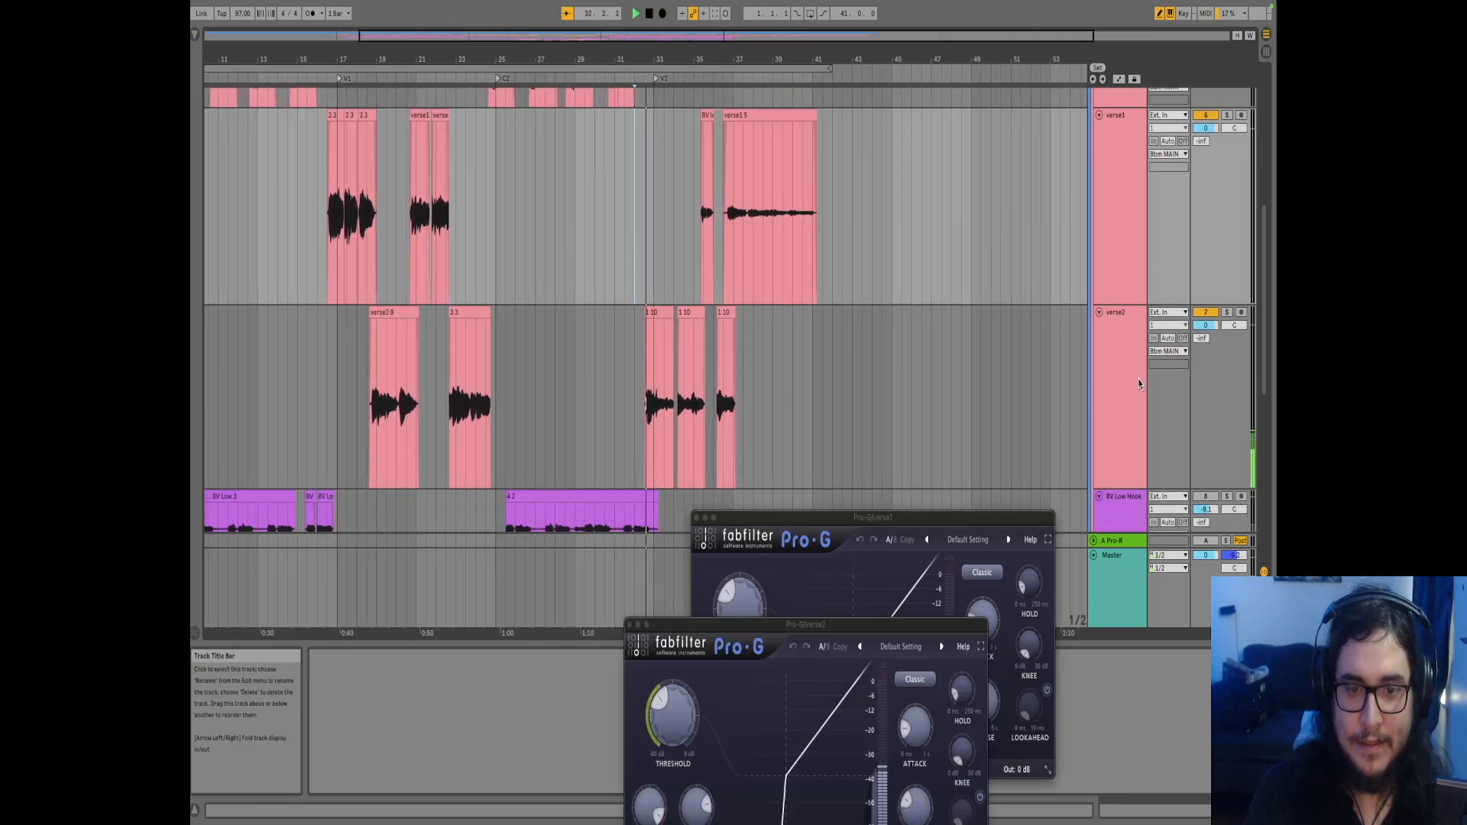
click(1139, 380)
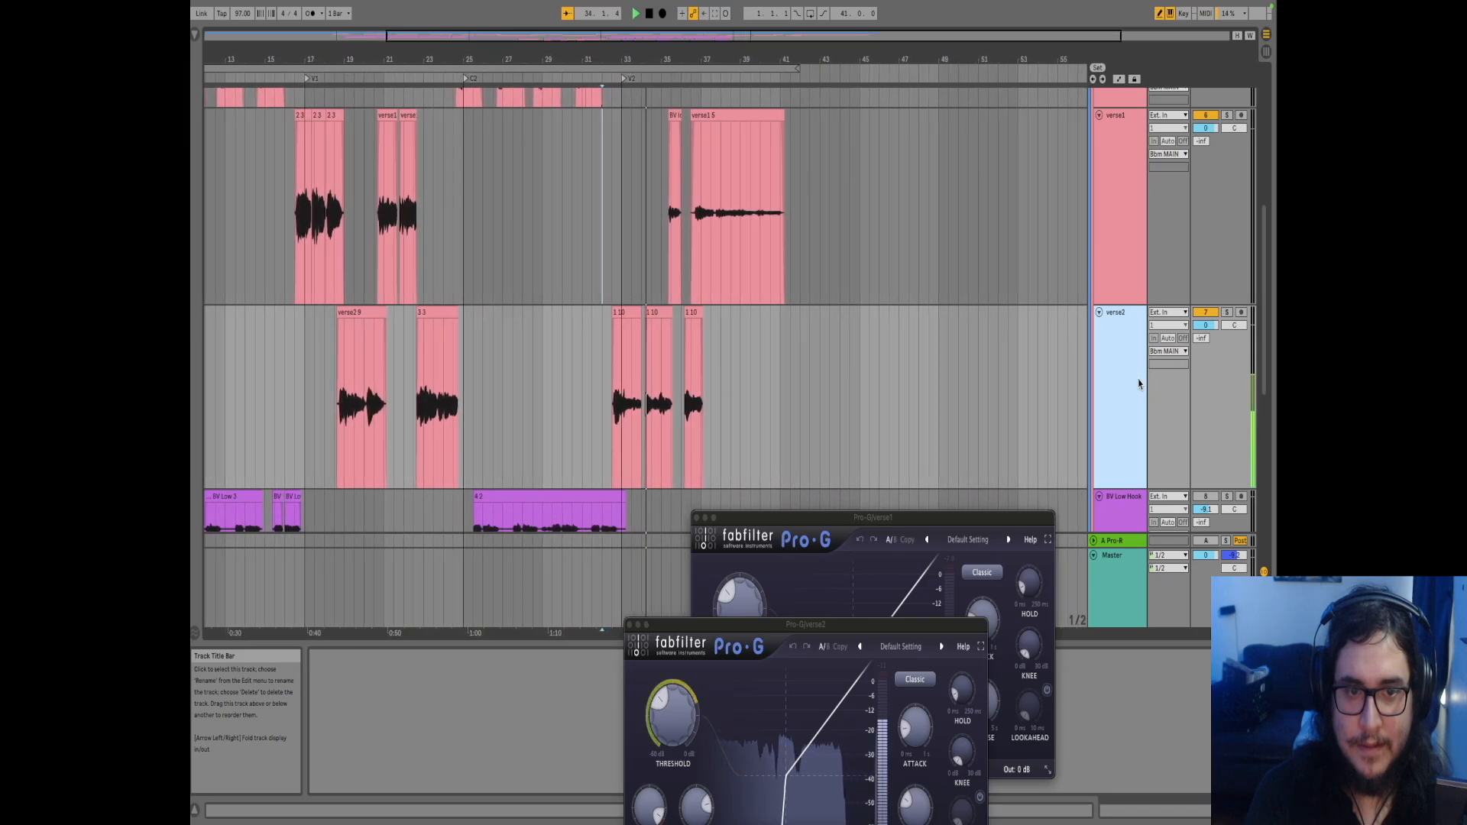
key(space)
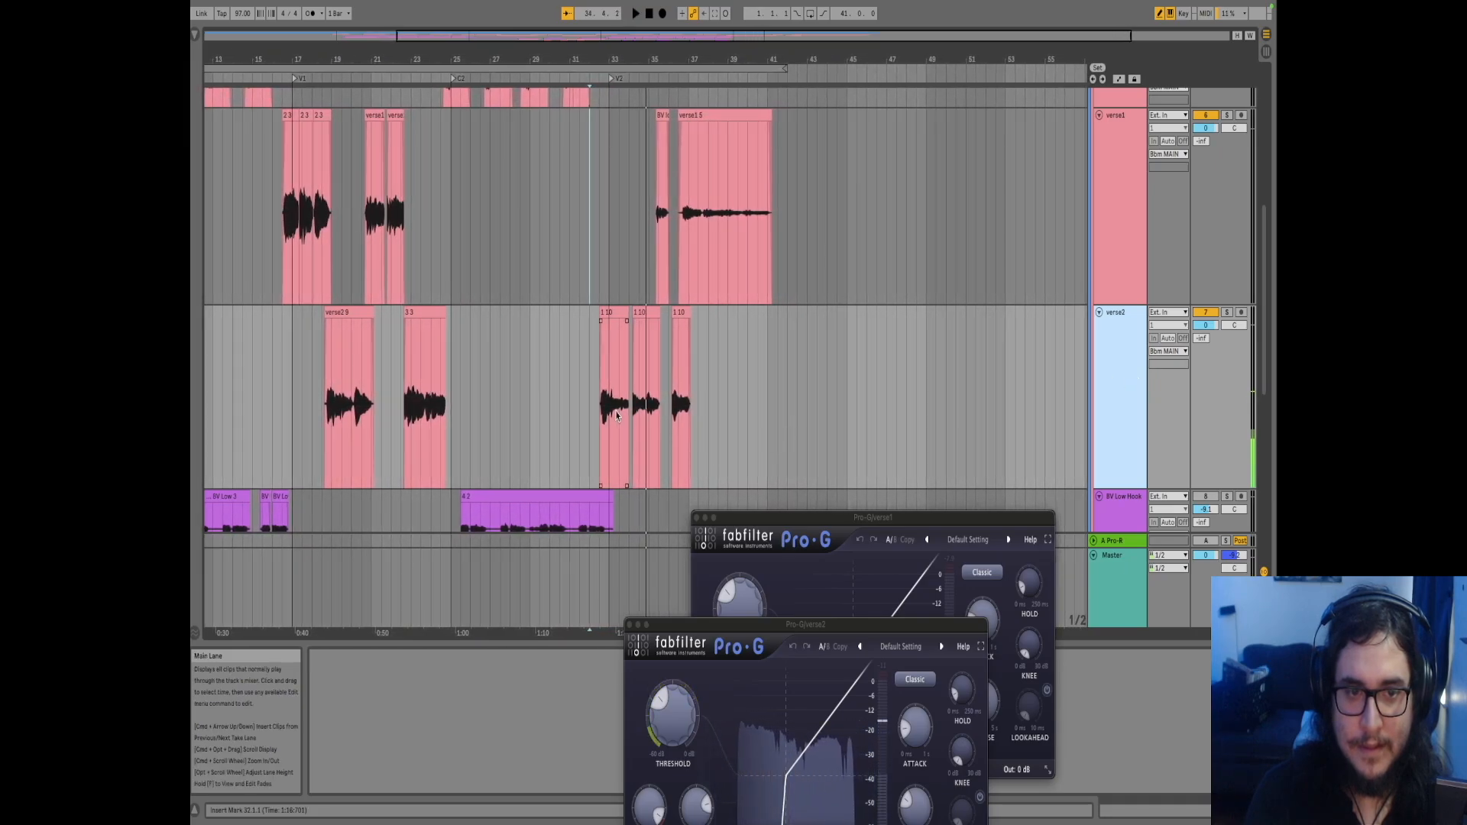
click(608, 409)
scroll(606, 411, up, 4)
scroll(606, 410, up, 5)
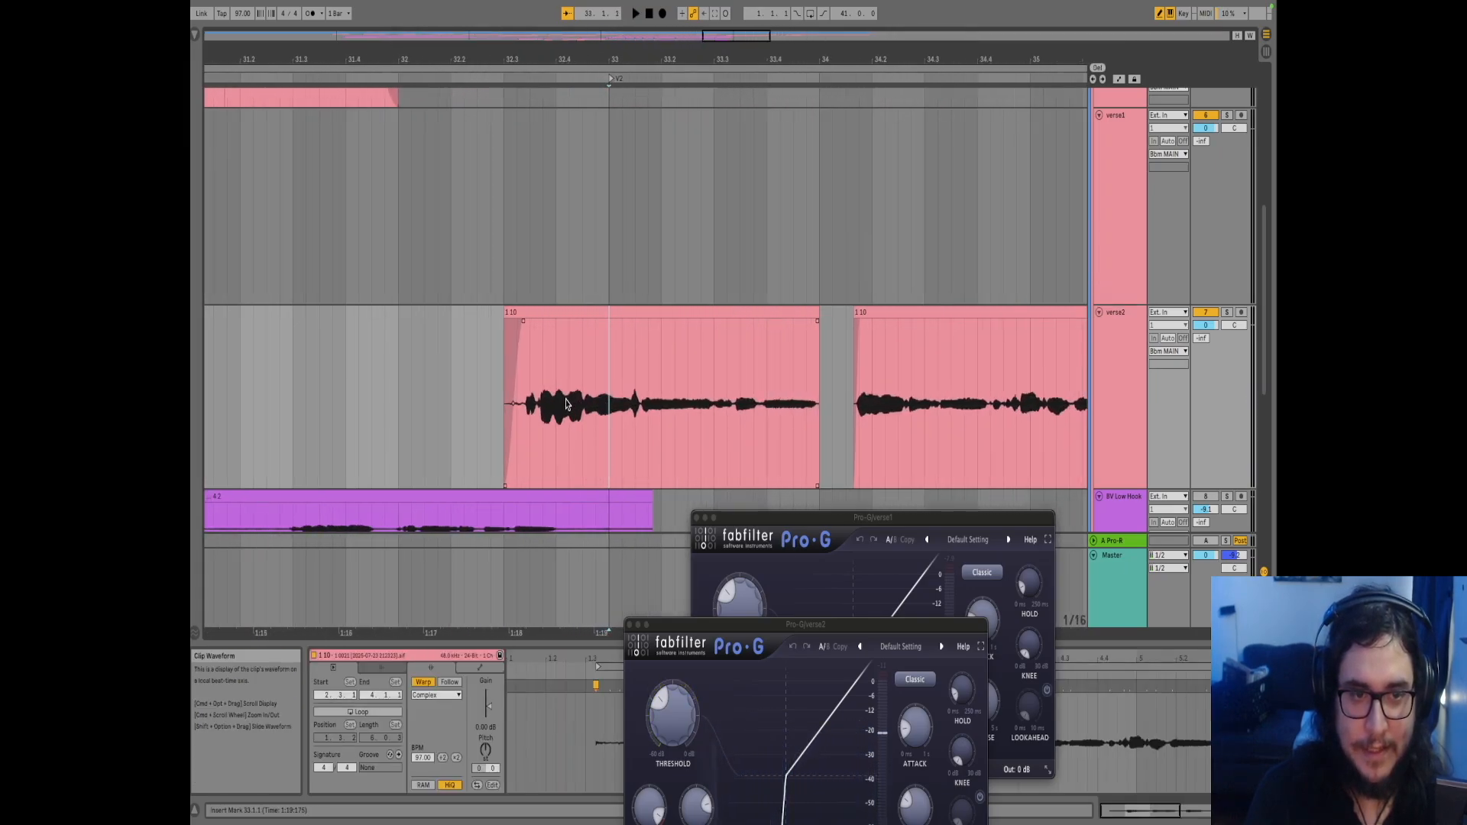
scroll(648, 407, up, 5)
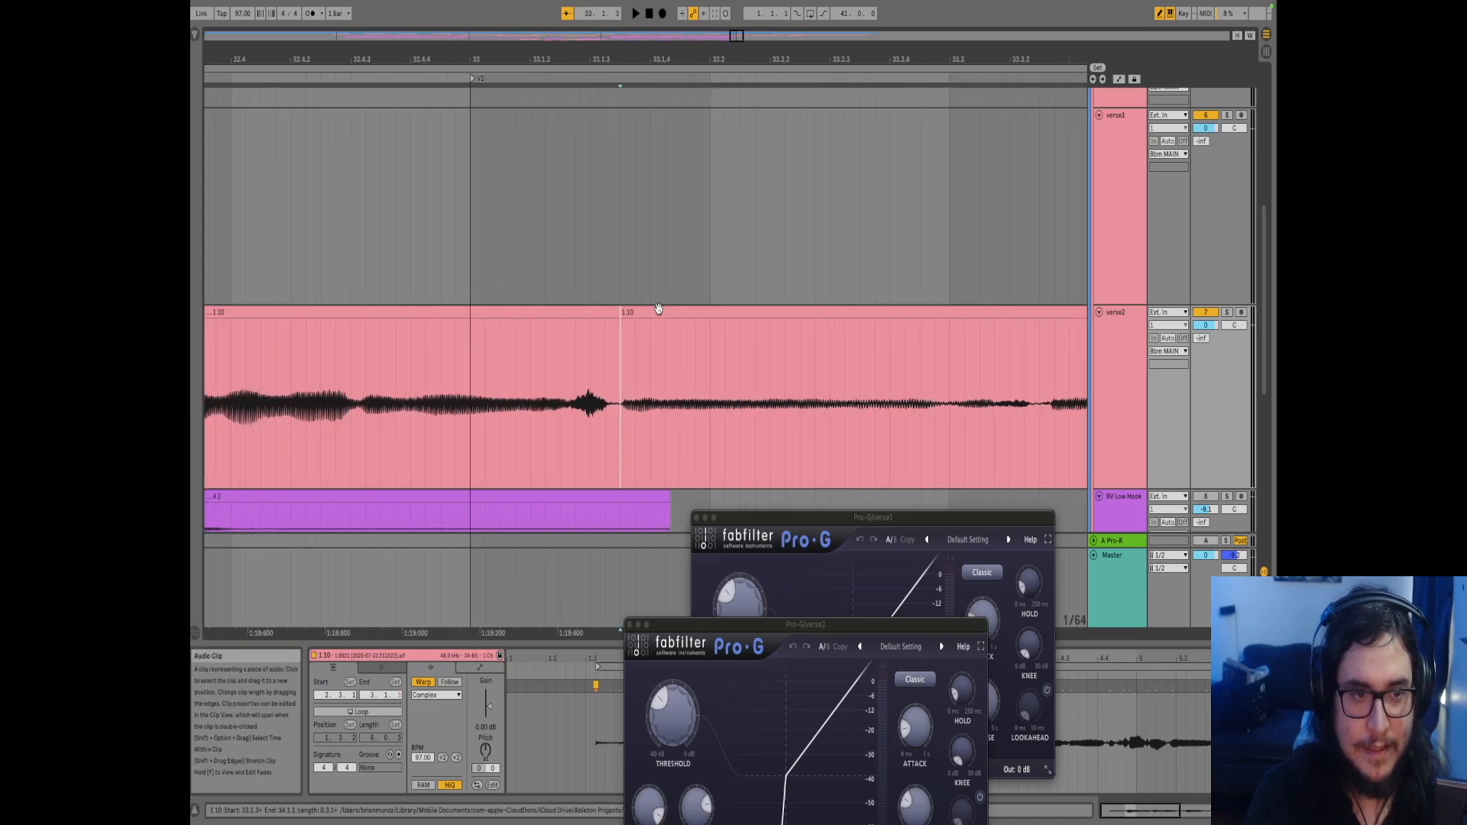
click(655, 311)
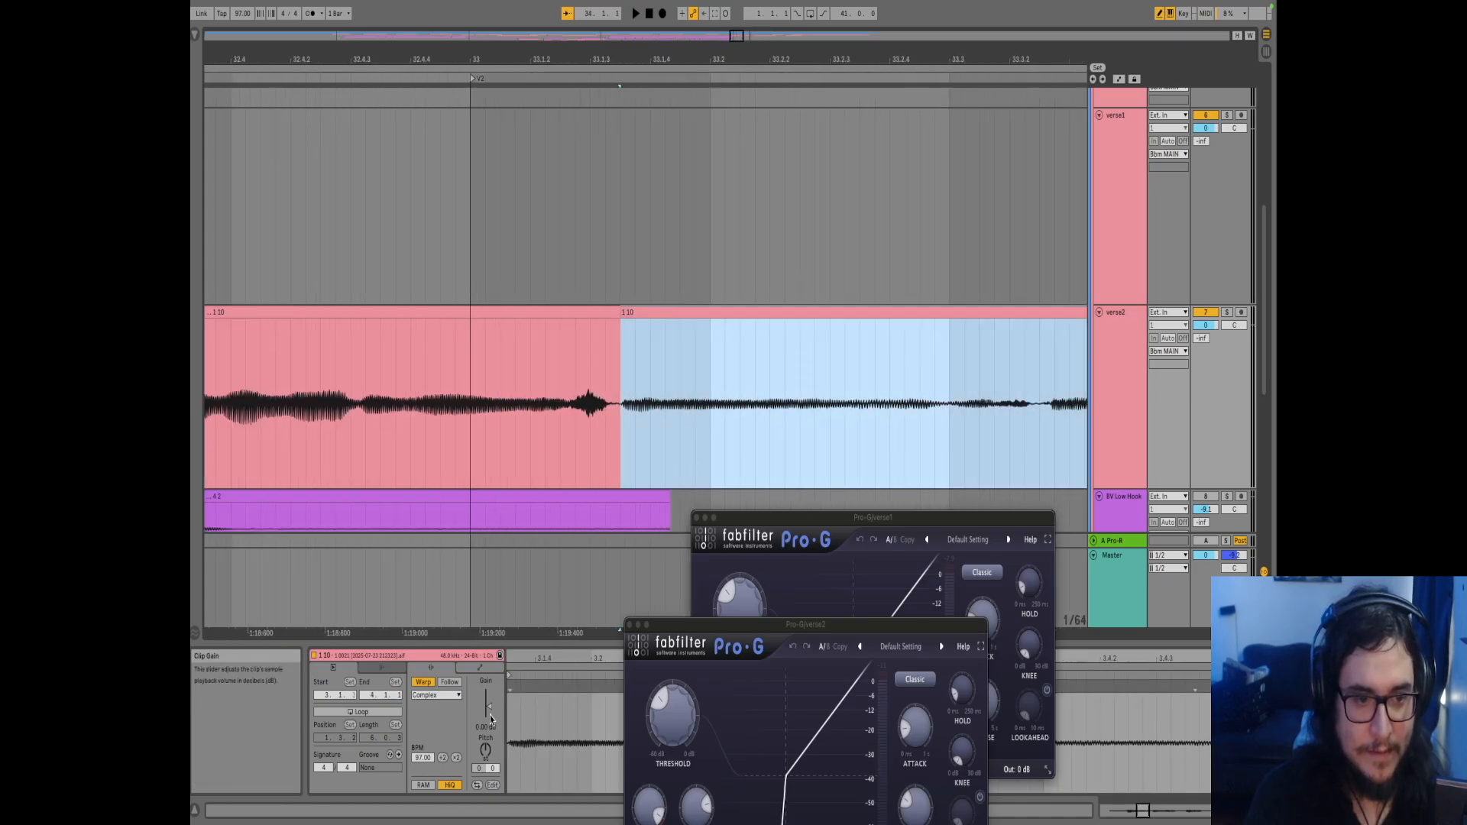
click(639, 413)
key(space)
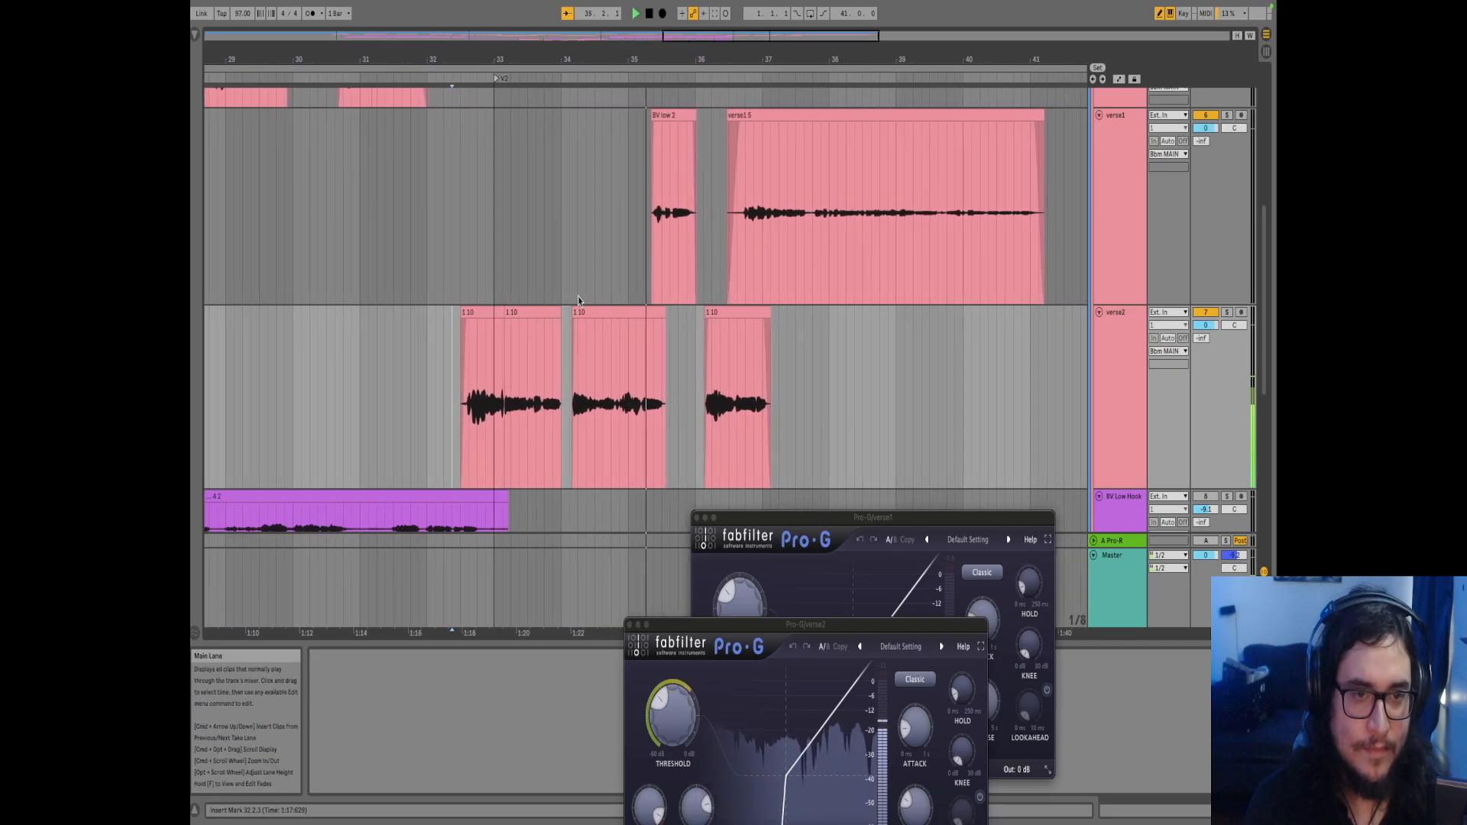
Close verse2's Pro-G window, show verse1's device chain, and play from inside the verse1 clip
click(604, 312)
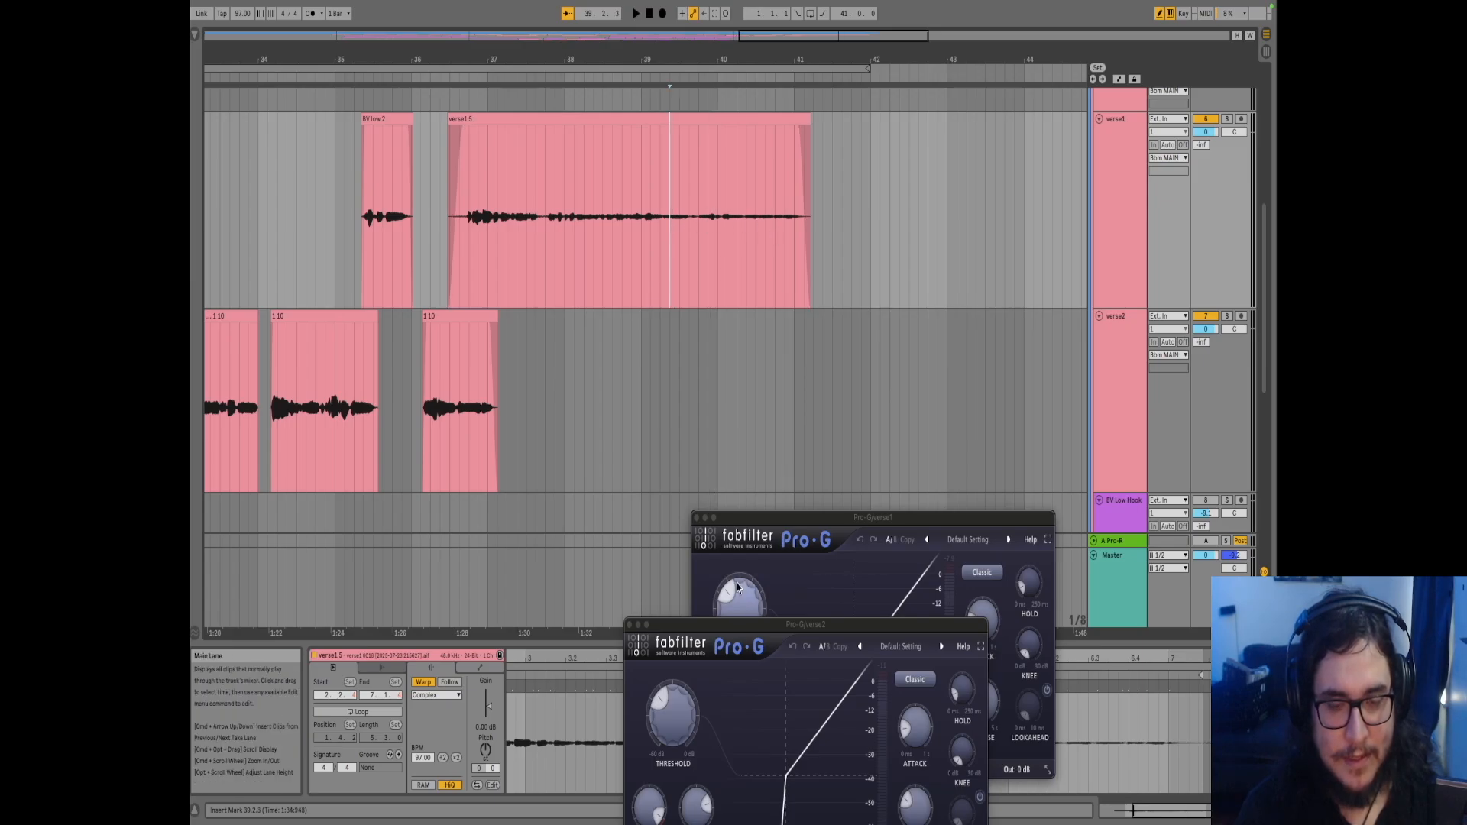
click(461, 241)
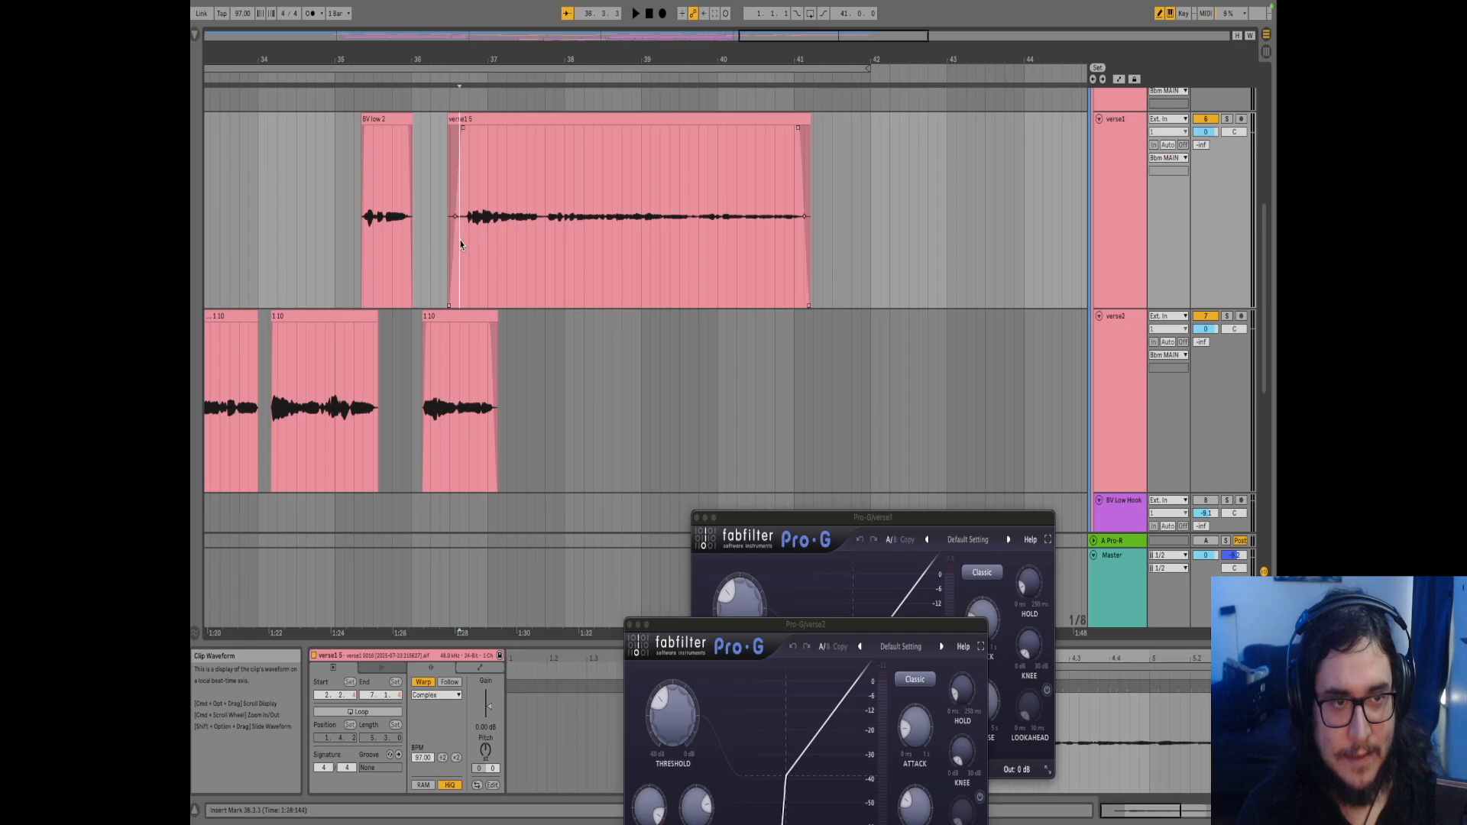
key(space)
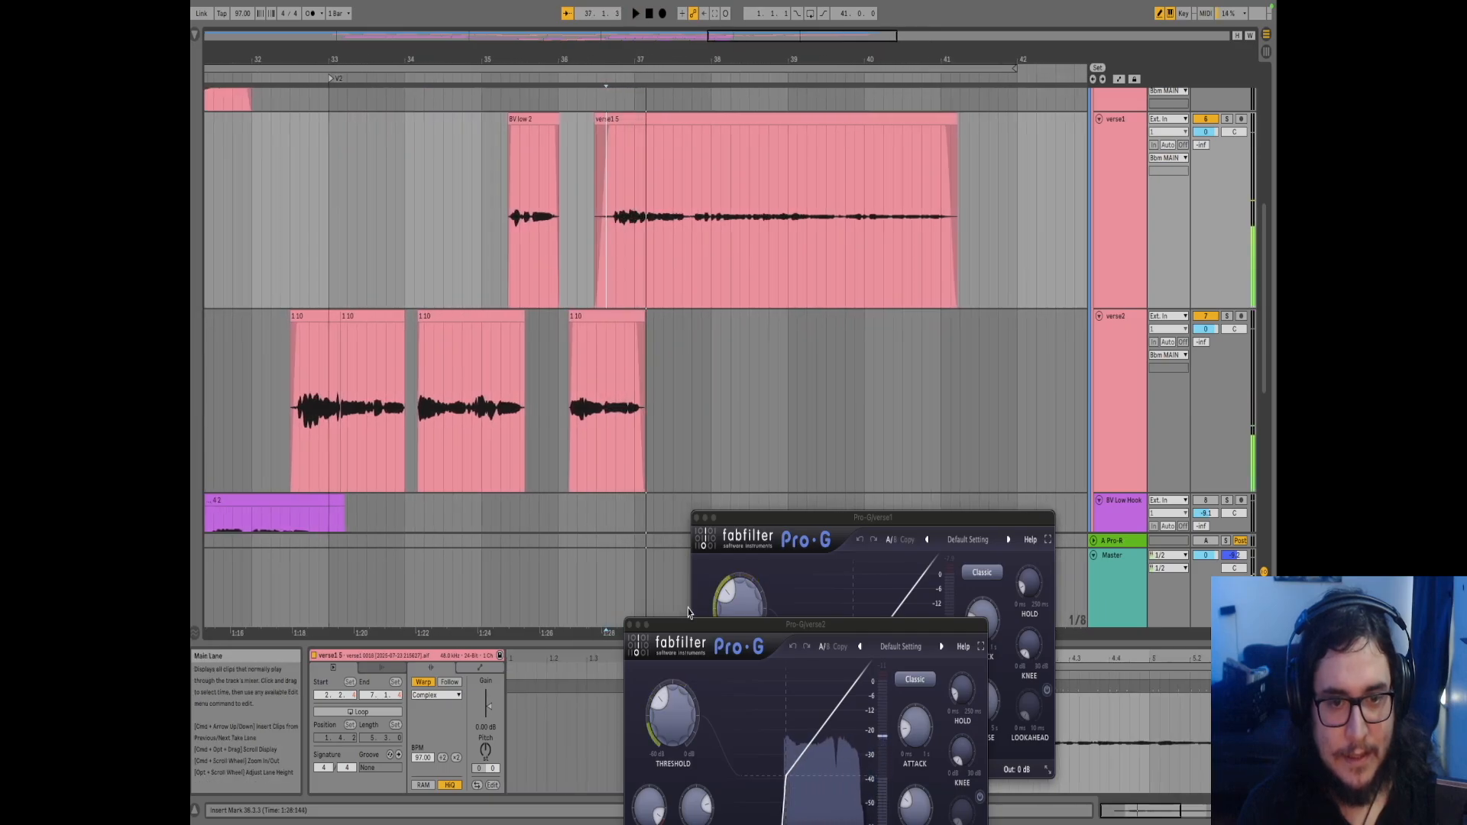
click(630, 625)
click(1116, 197)
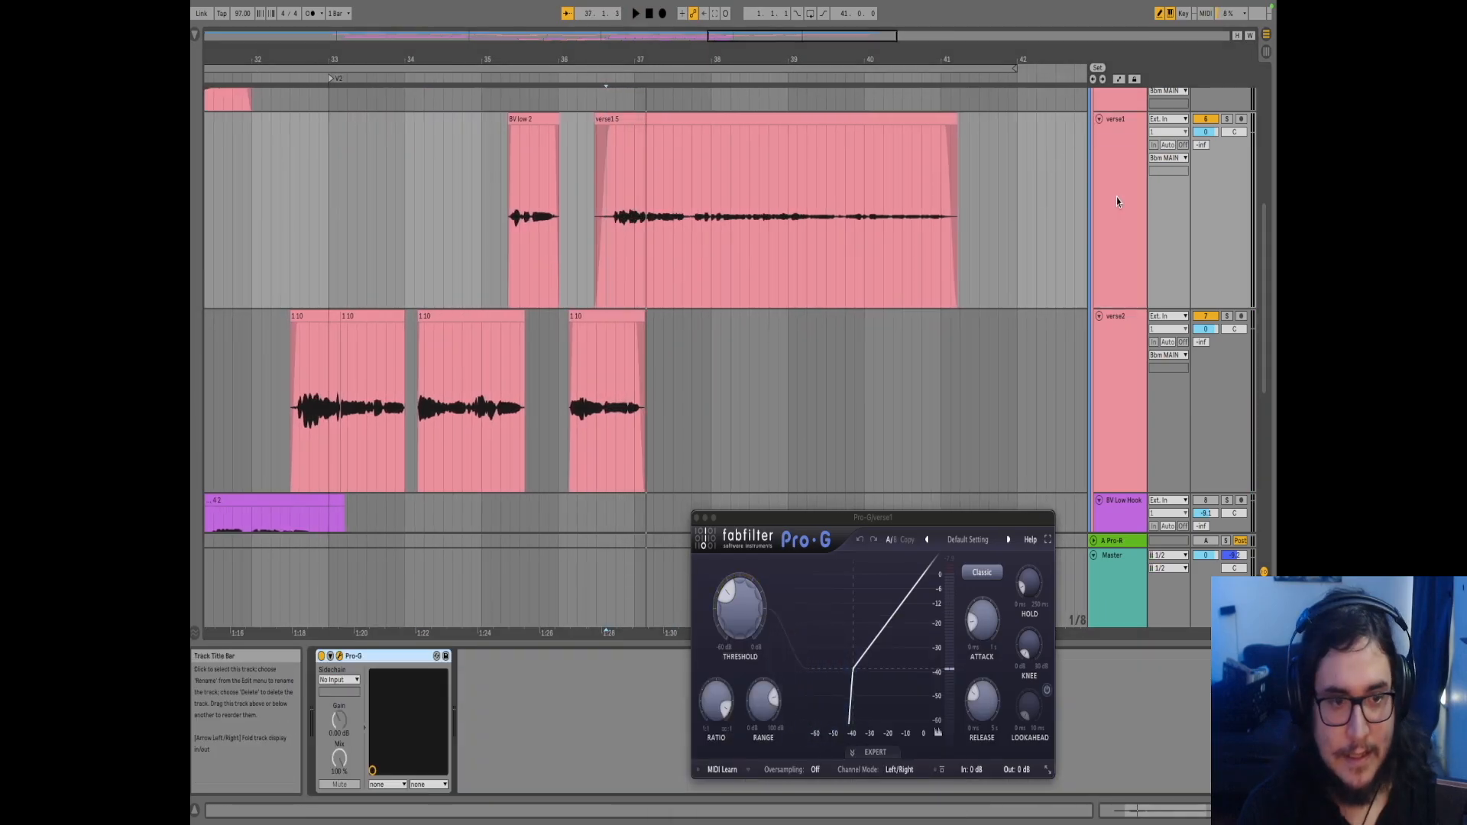
key(space)
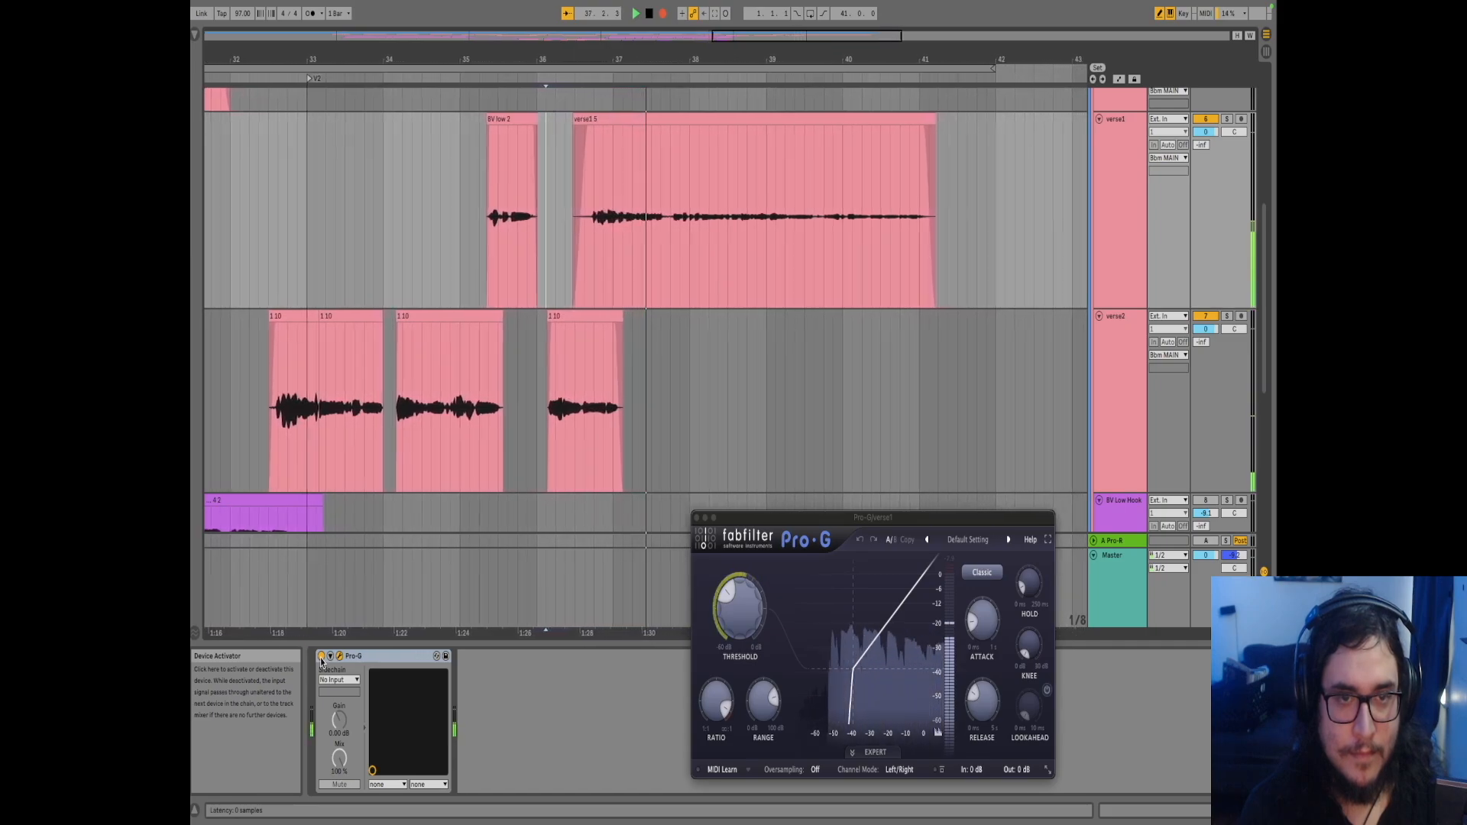
Bypass the Pro-G gate on verse1 and select the hook and verse1 tracks
click(321, 657)
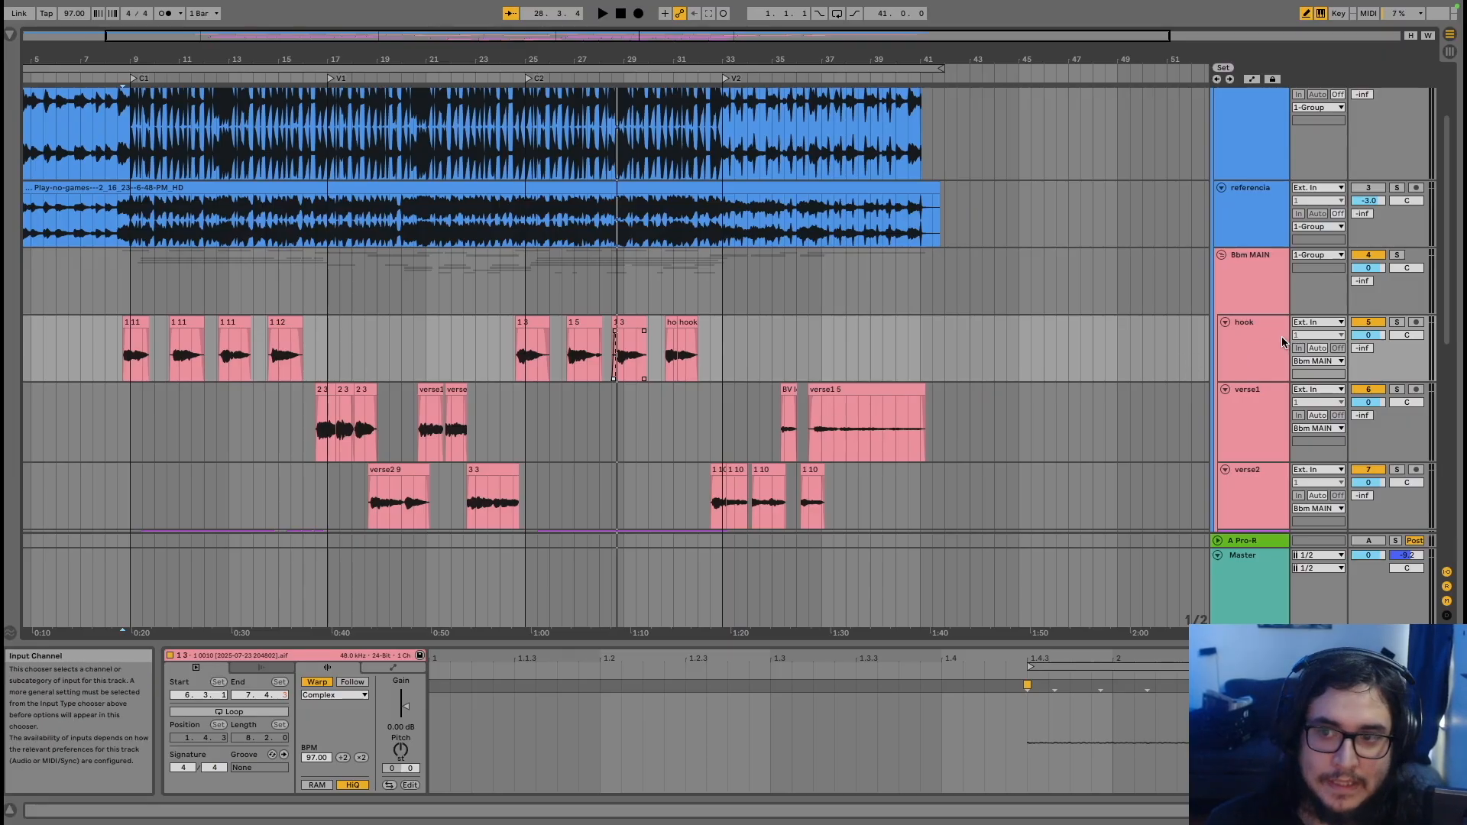
click(1247, 351)
click(1243, 405)
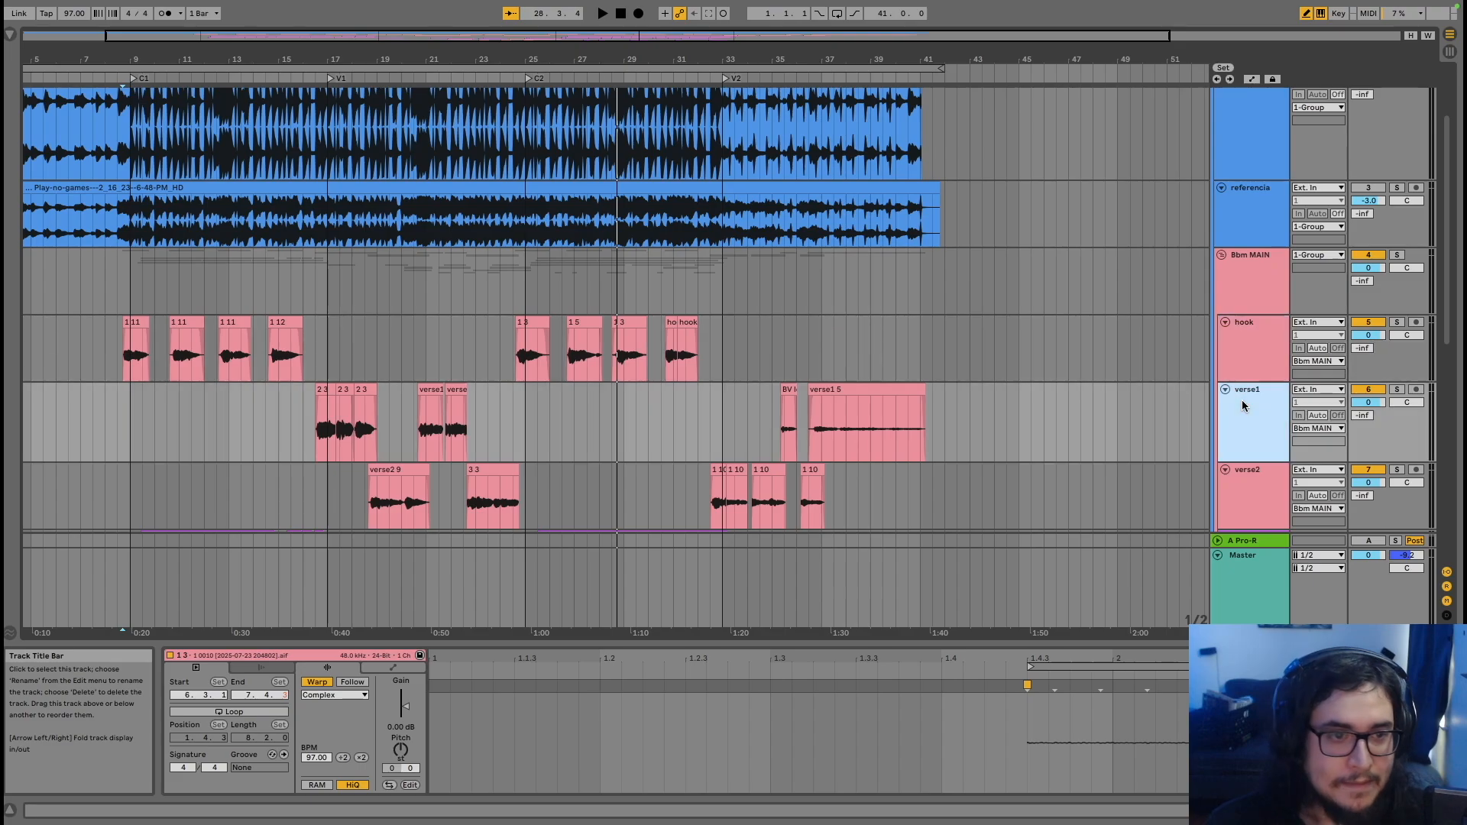
Select the BV Low Hook and BV High Hook tracks, then the BV Low 3 clip at bar 9
scroll(1244, 405, down, 8)
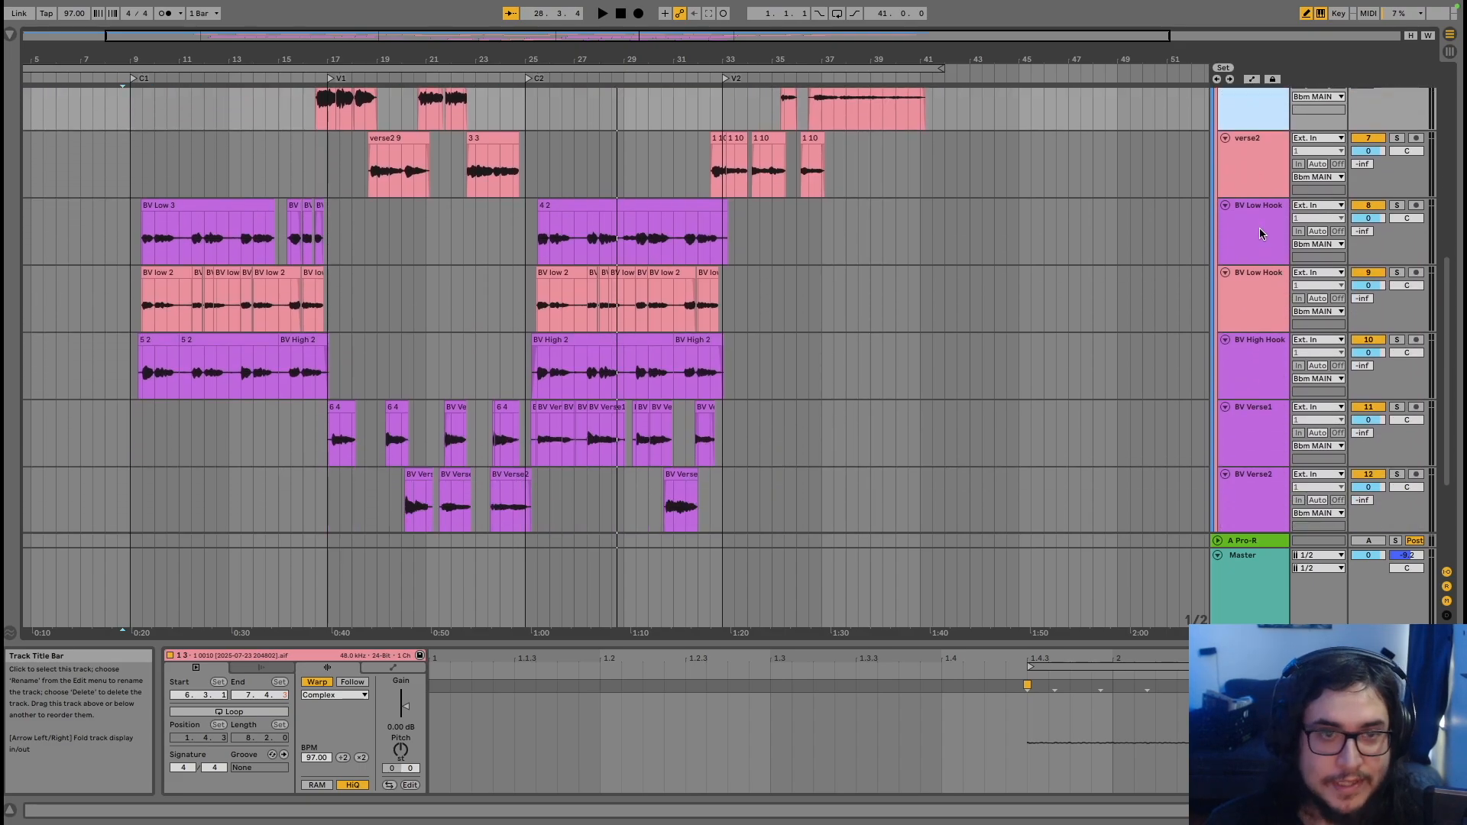
click(1261, 234)
click(1256, 305)
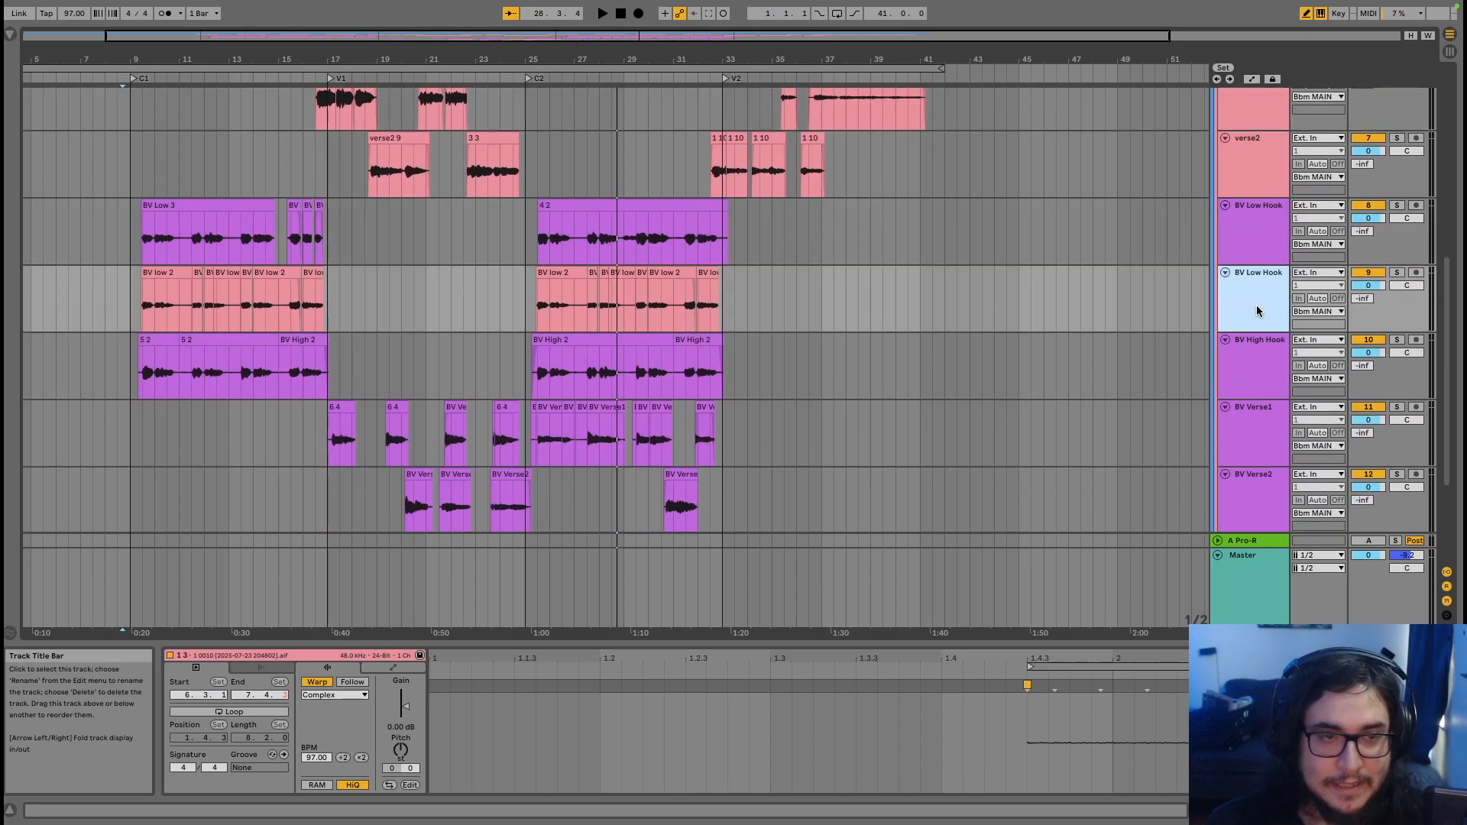
click(1256, 352)
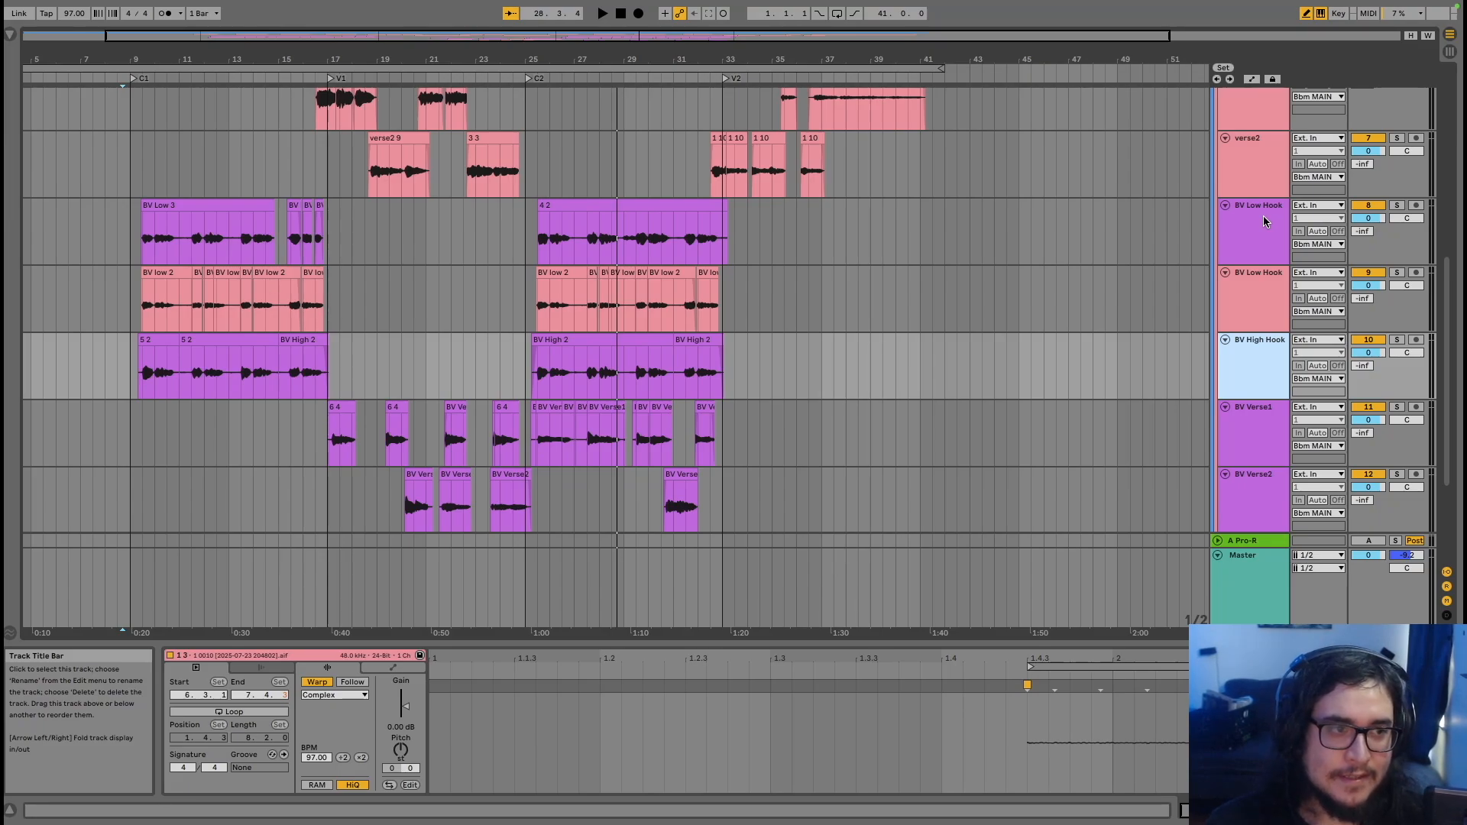
click(139, 242)
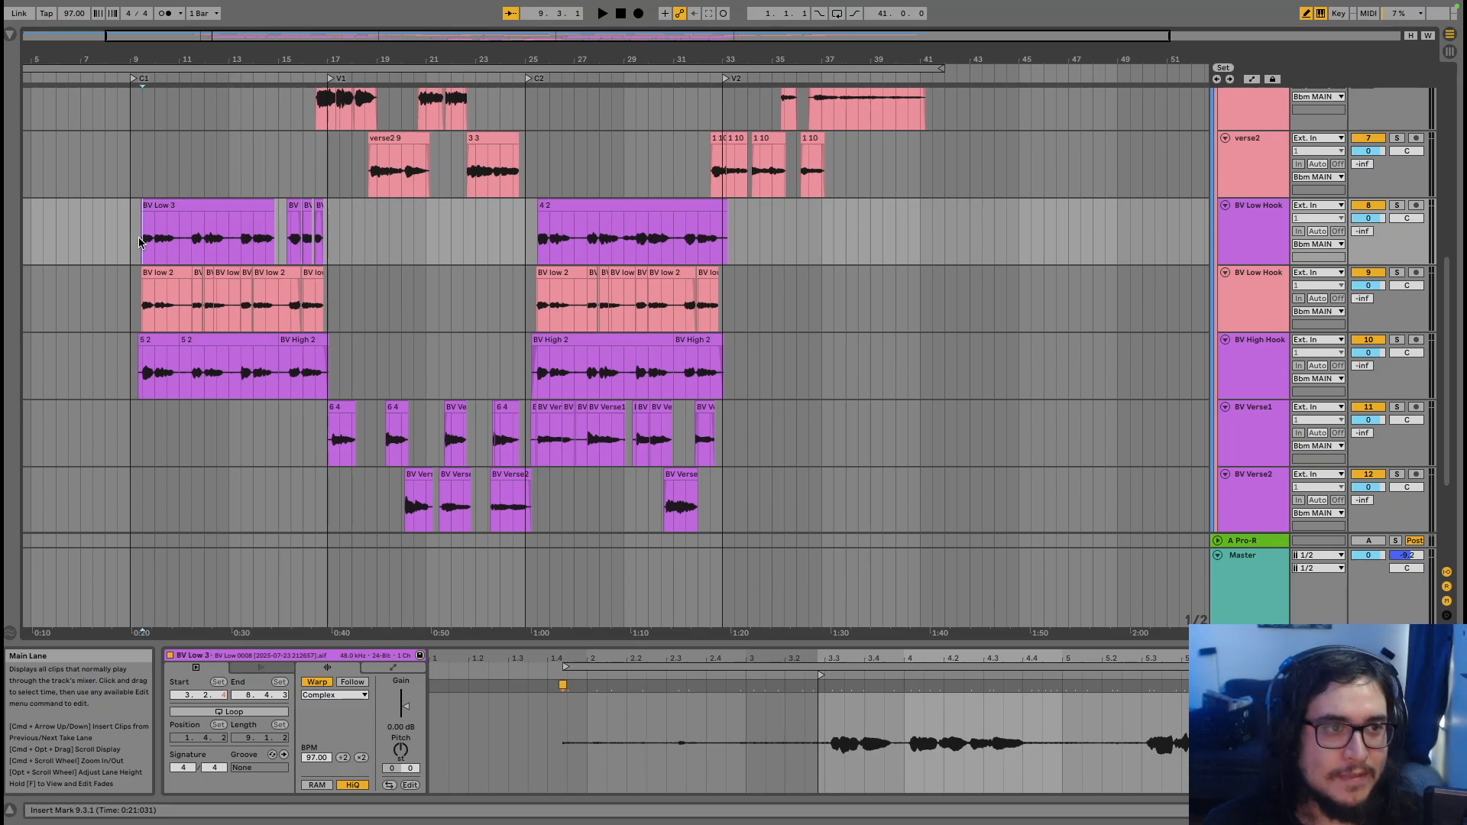
Split the BV Low 3 clip at bar 11 and trim the right part to start at 11.1.4
click(180, 237)
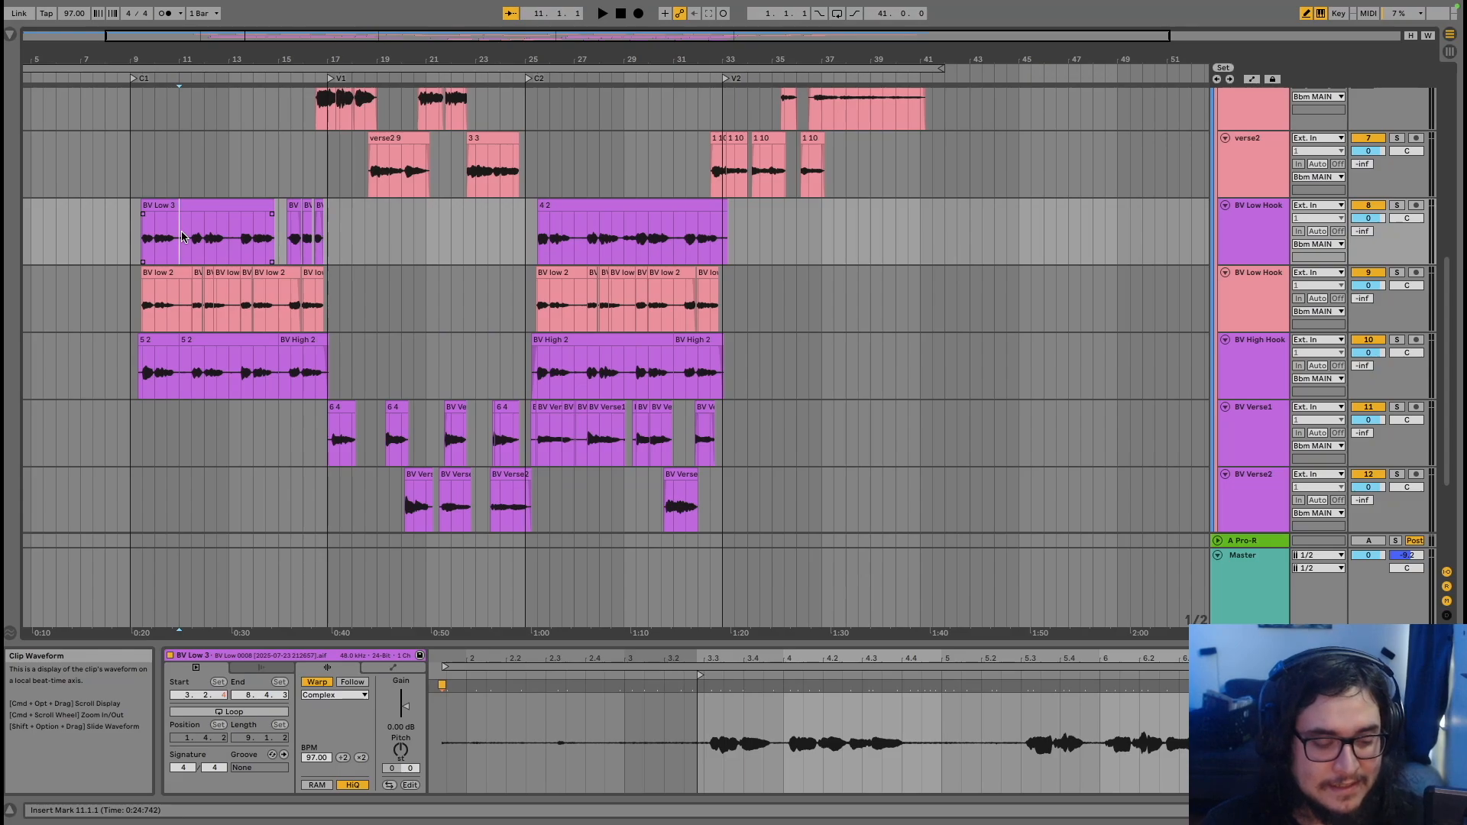
key(super+e)
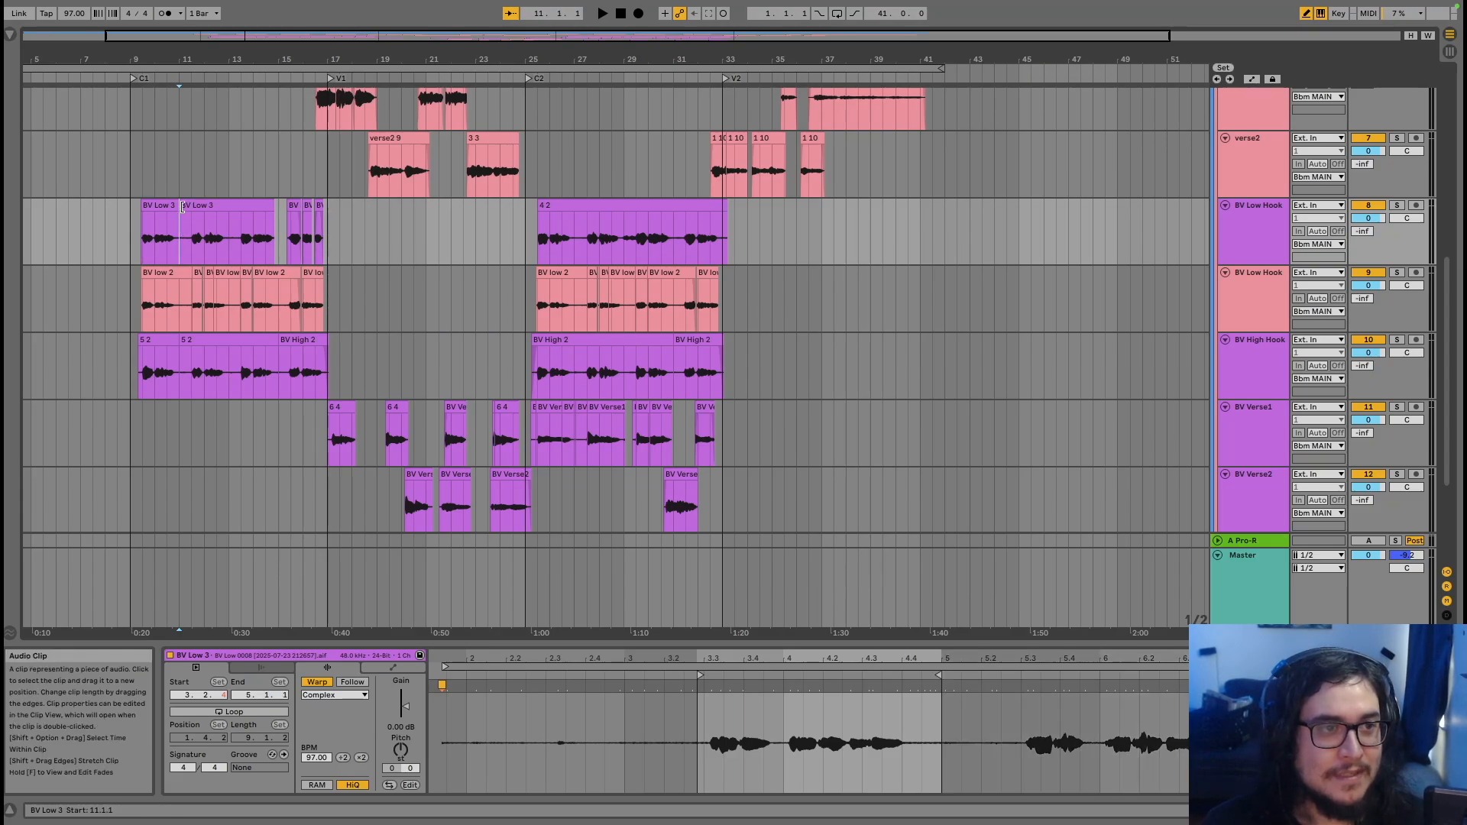
drag(180, 208, 186, 207)
click(1176, 244)
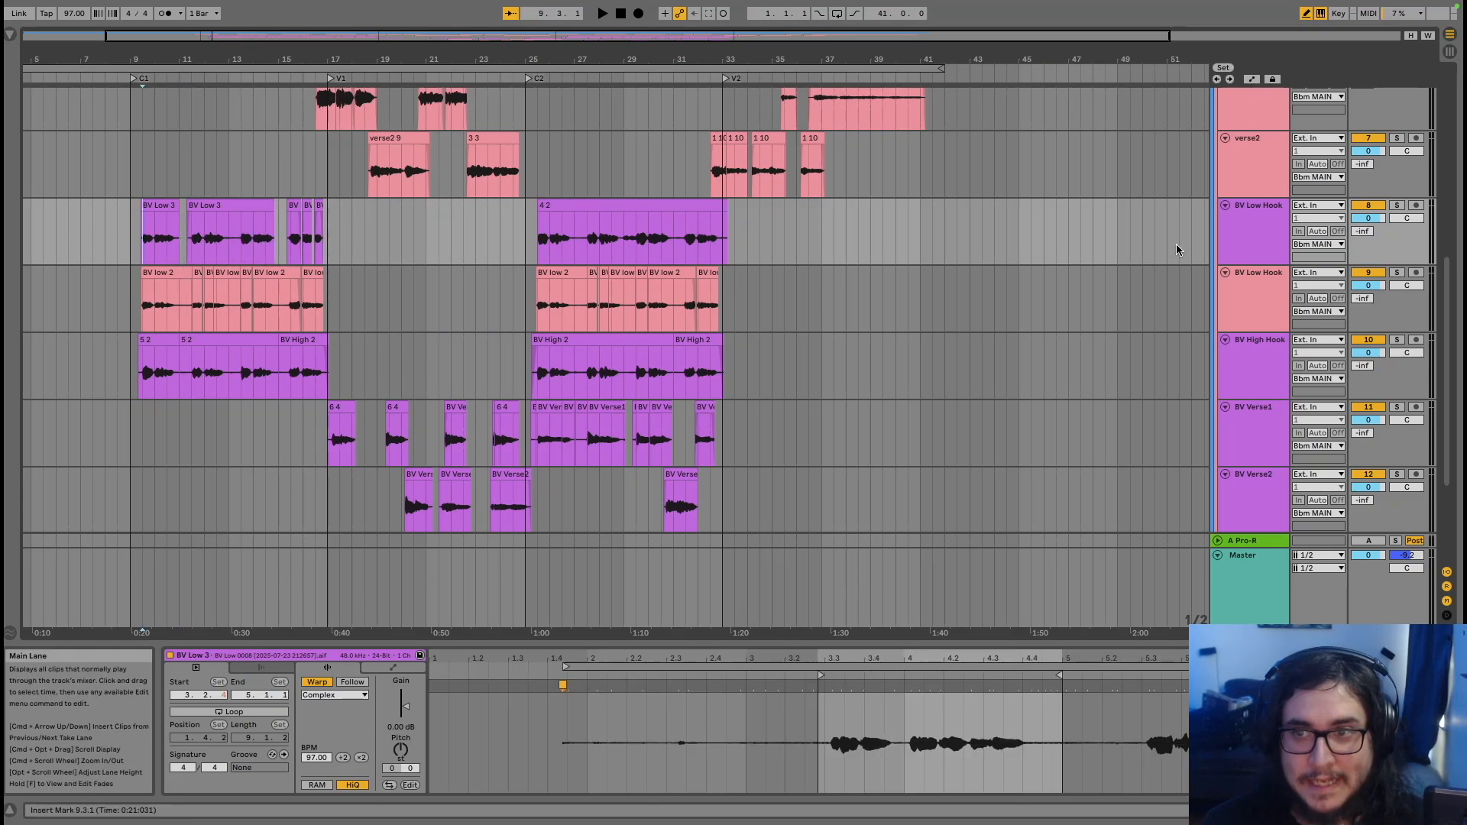
Show the BV Low Hook track's devices, move to the next track, and start playback
click(1241, 247)
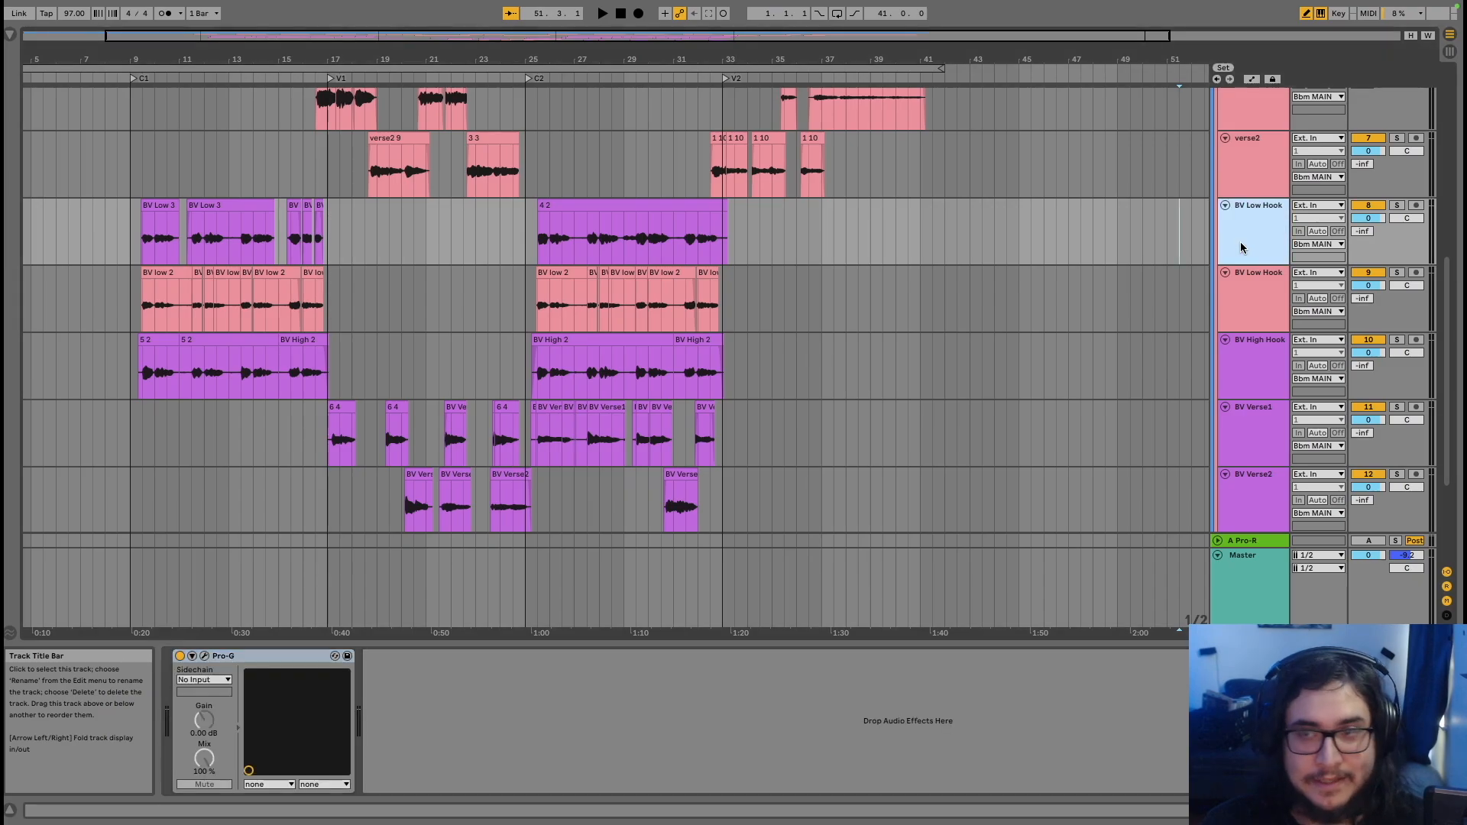
key(Down)
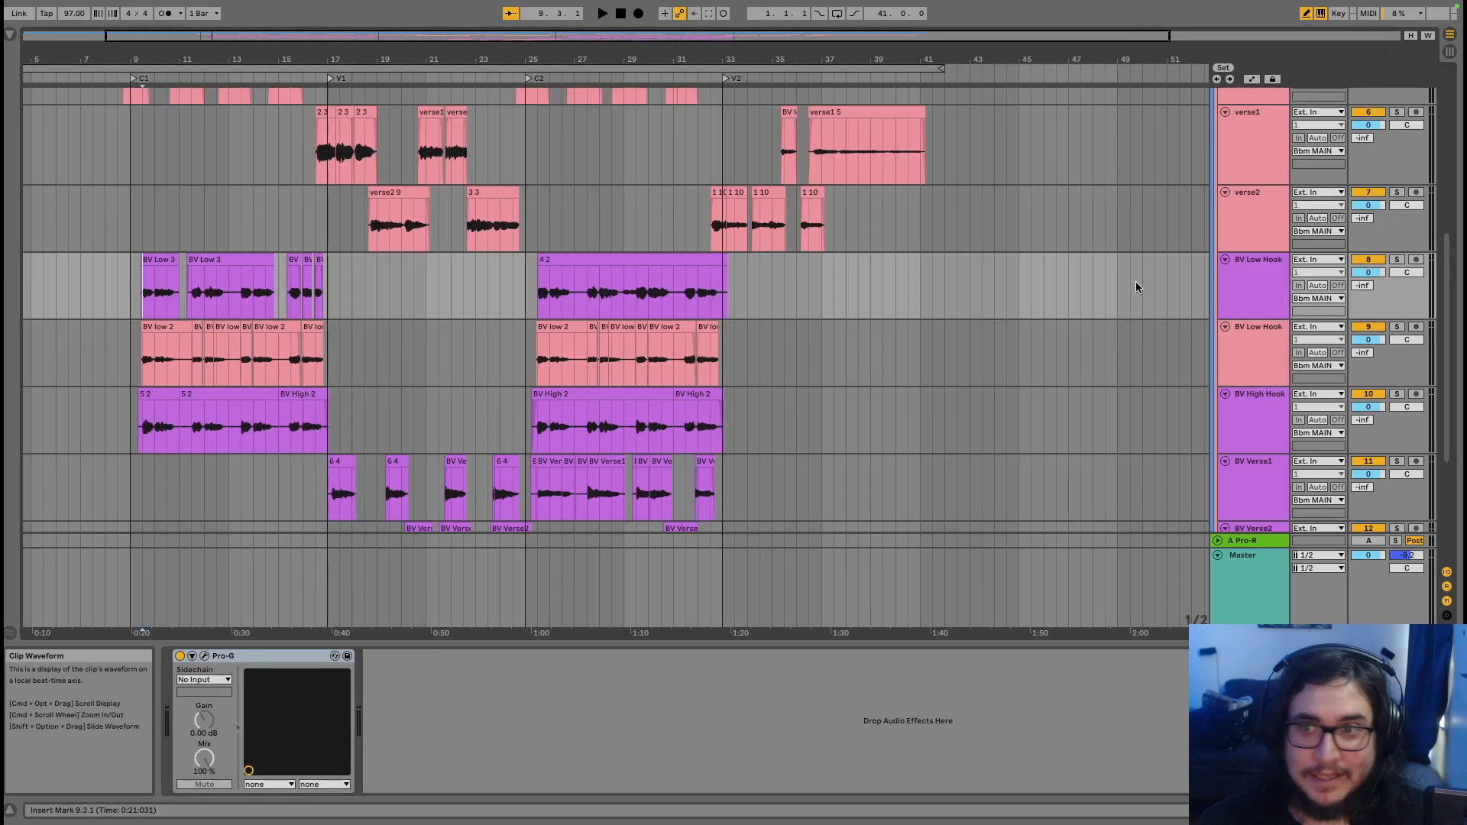
scroll(1389, 248, down, 5)
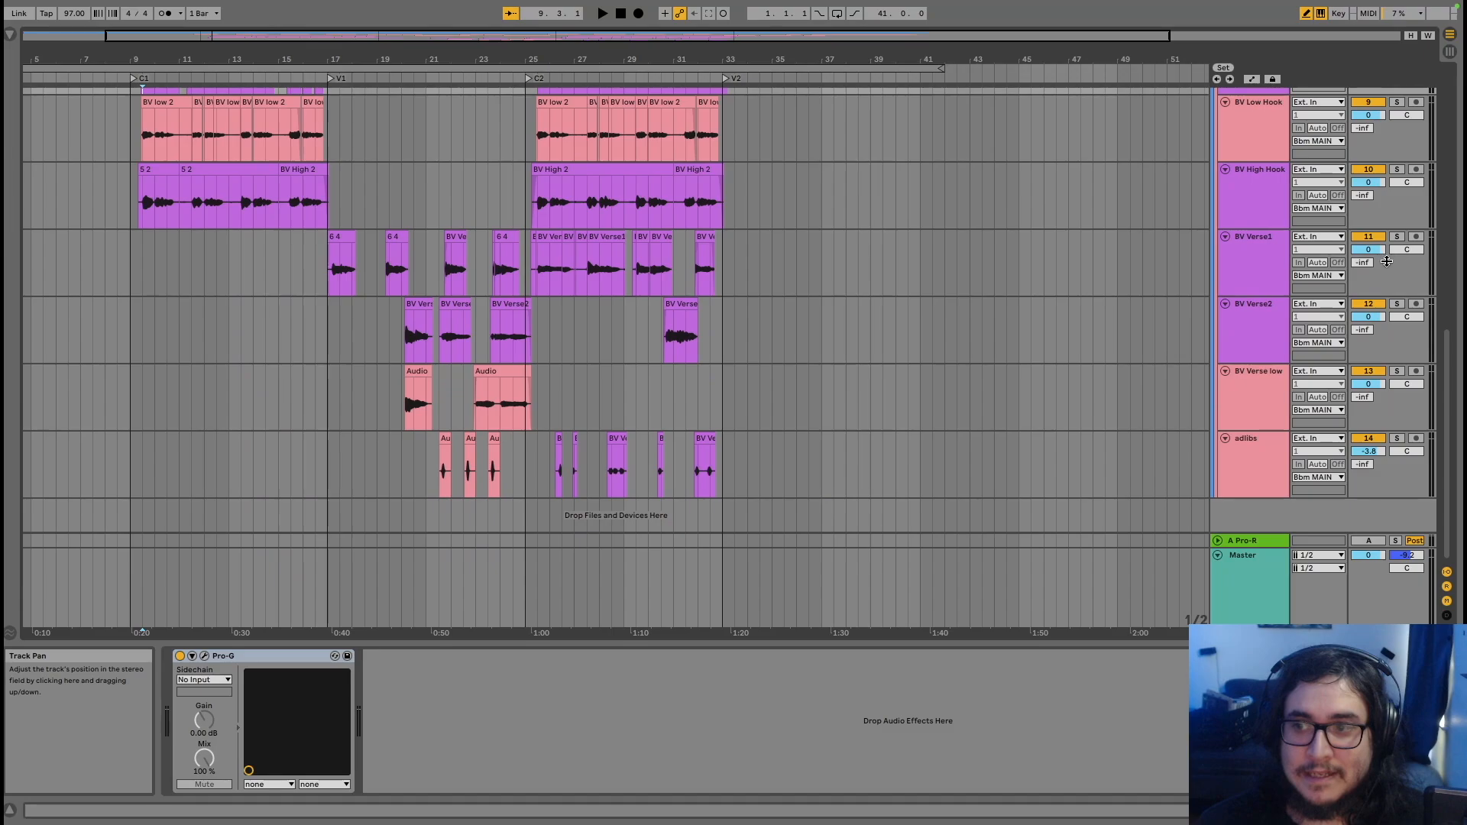
key(space)
scroll(1387, 261, up, 6)
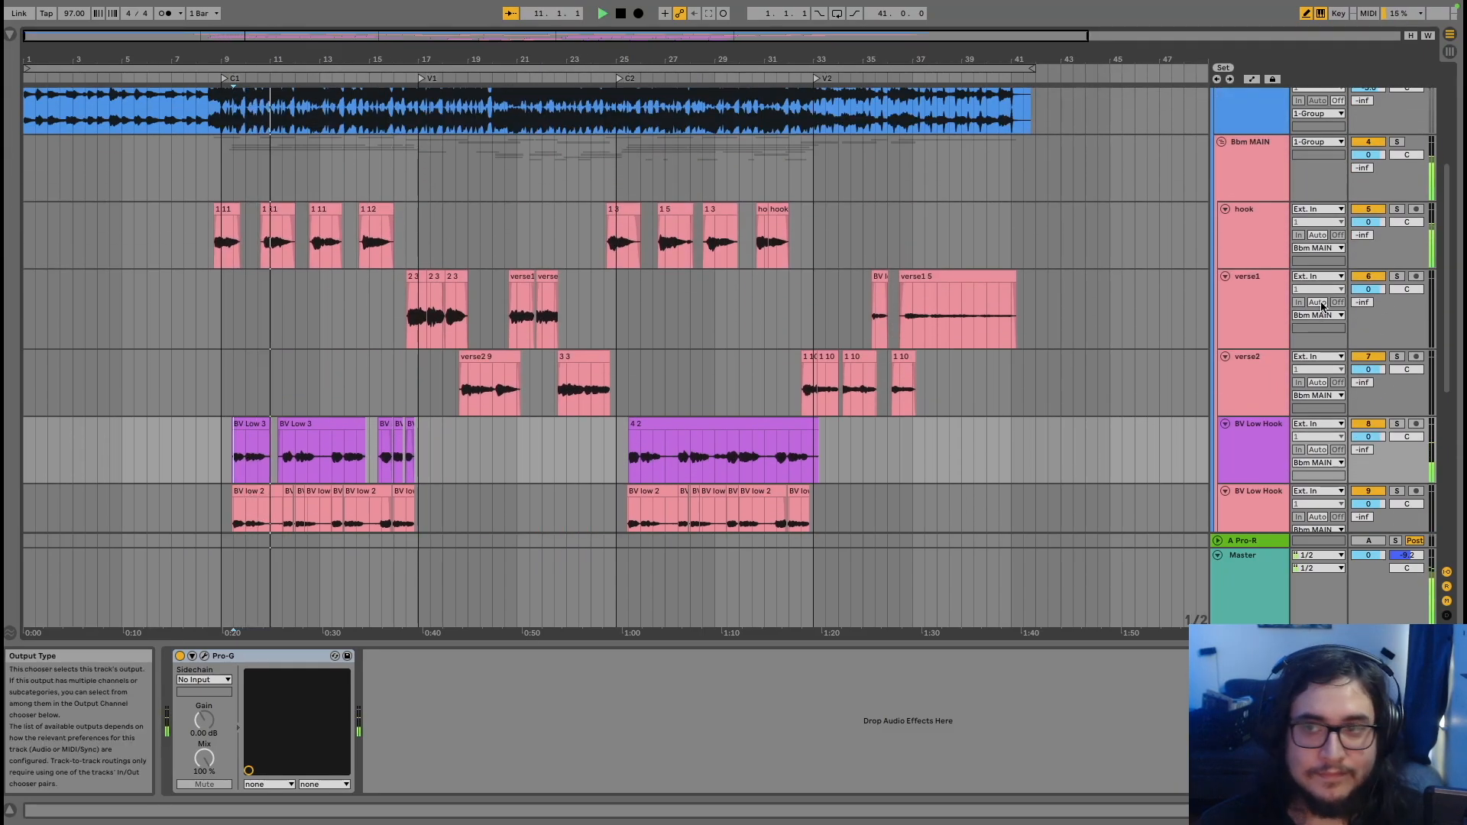
Select the hook, verse1 and verse2 tracks together
click(1272, 236)
shift+click(1263, 360)
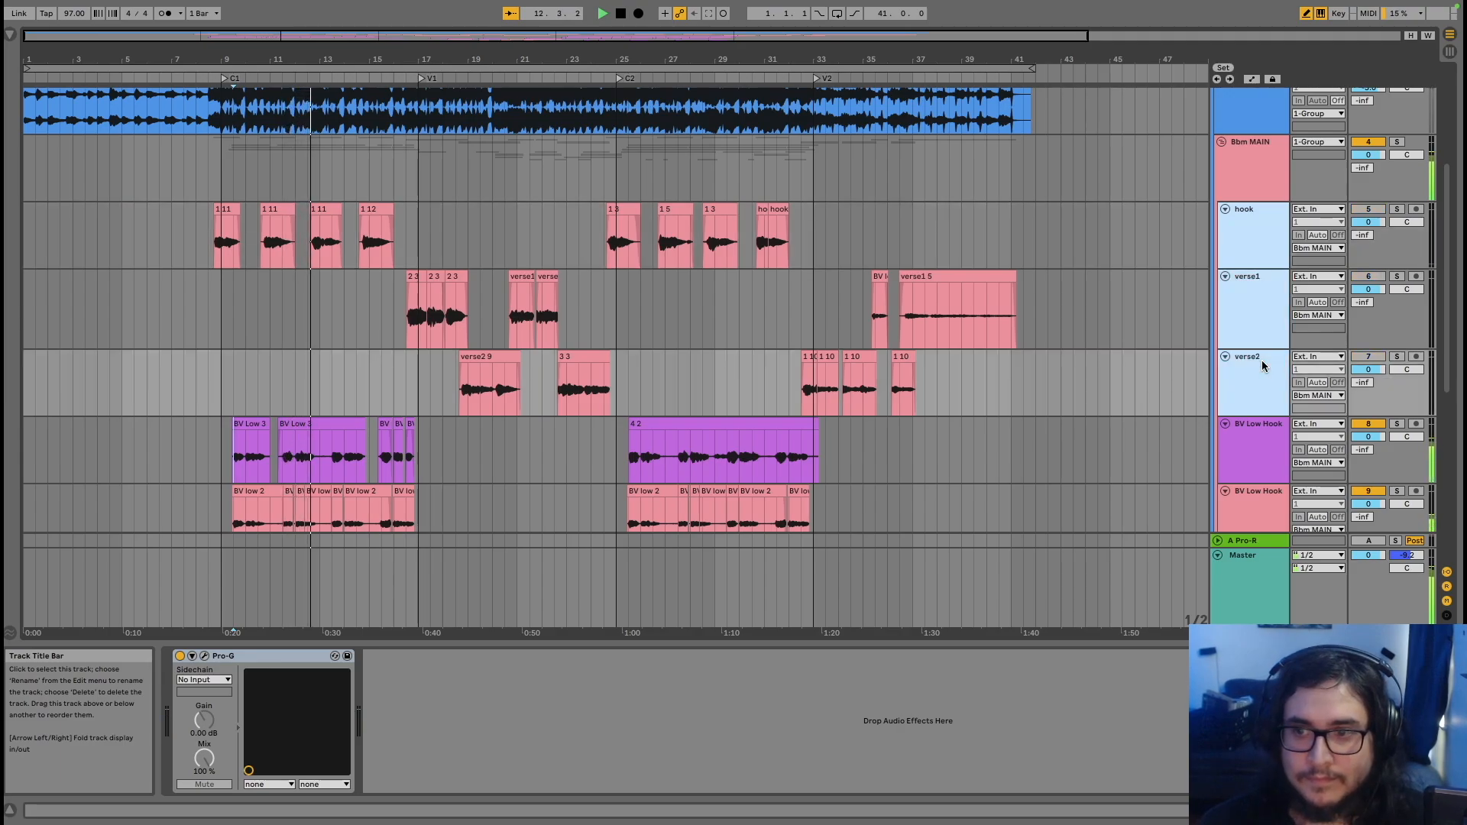
scroll(1262, 360, down, 3)
scroll(1262, 360, down, 2)
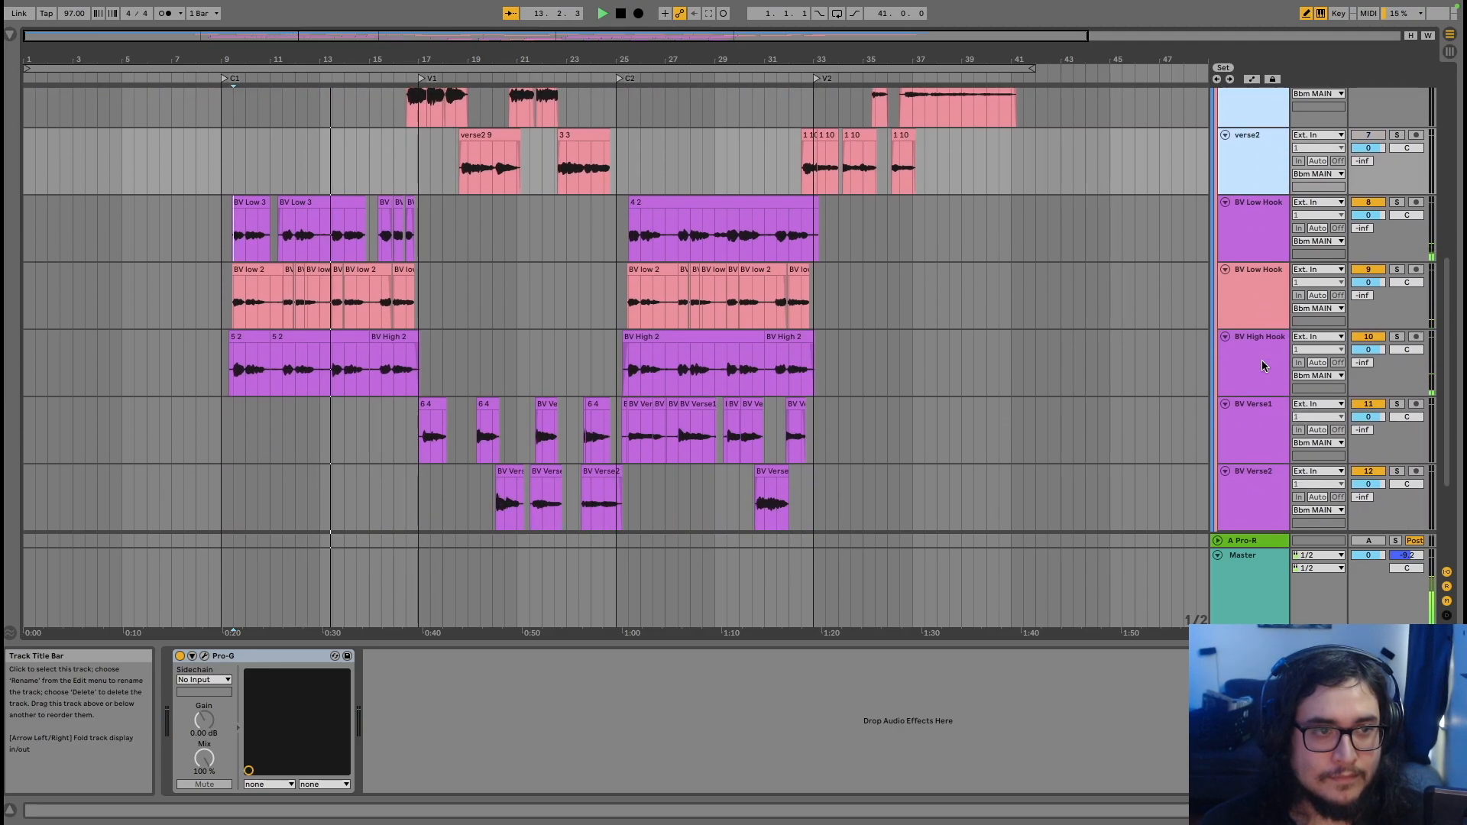
Split the BV Low 3 clip at bar 13
click(319, 225)
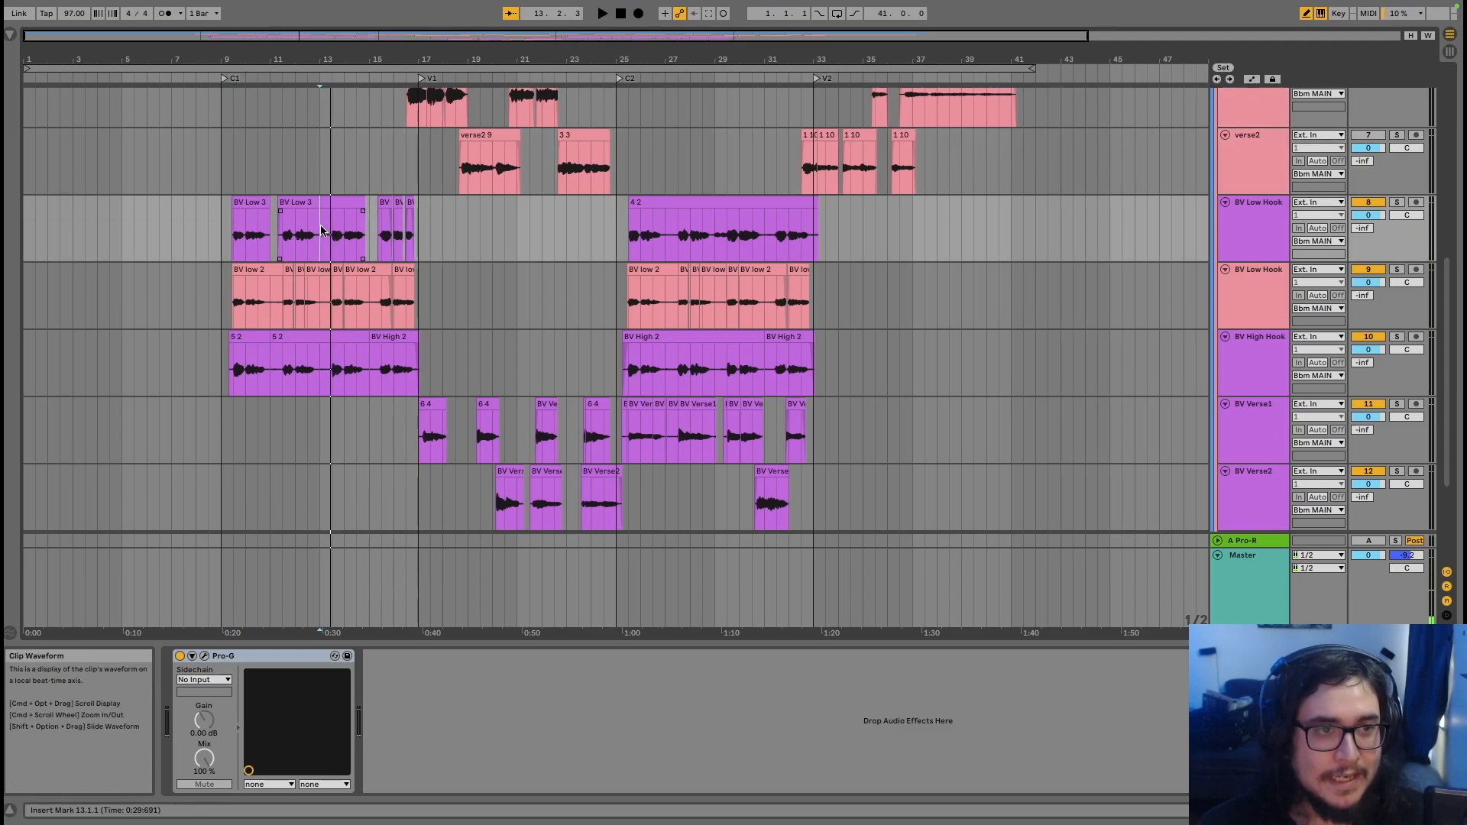
key(super+e)
scroll(319, 232, up, 5)
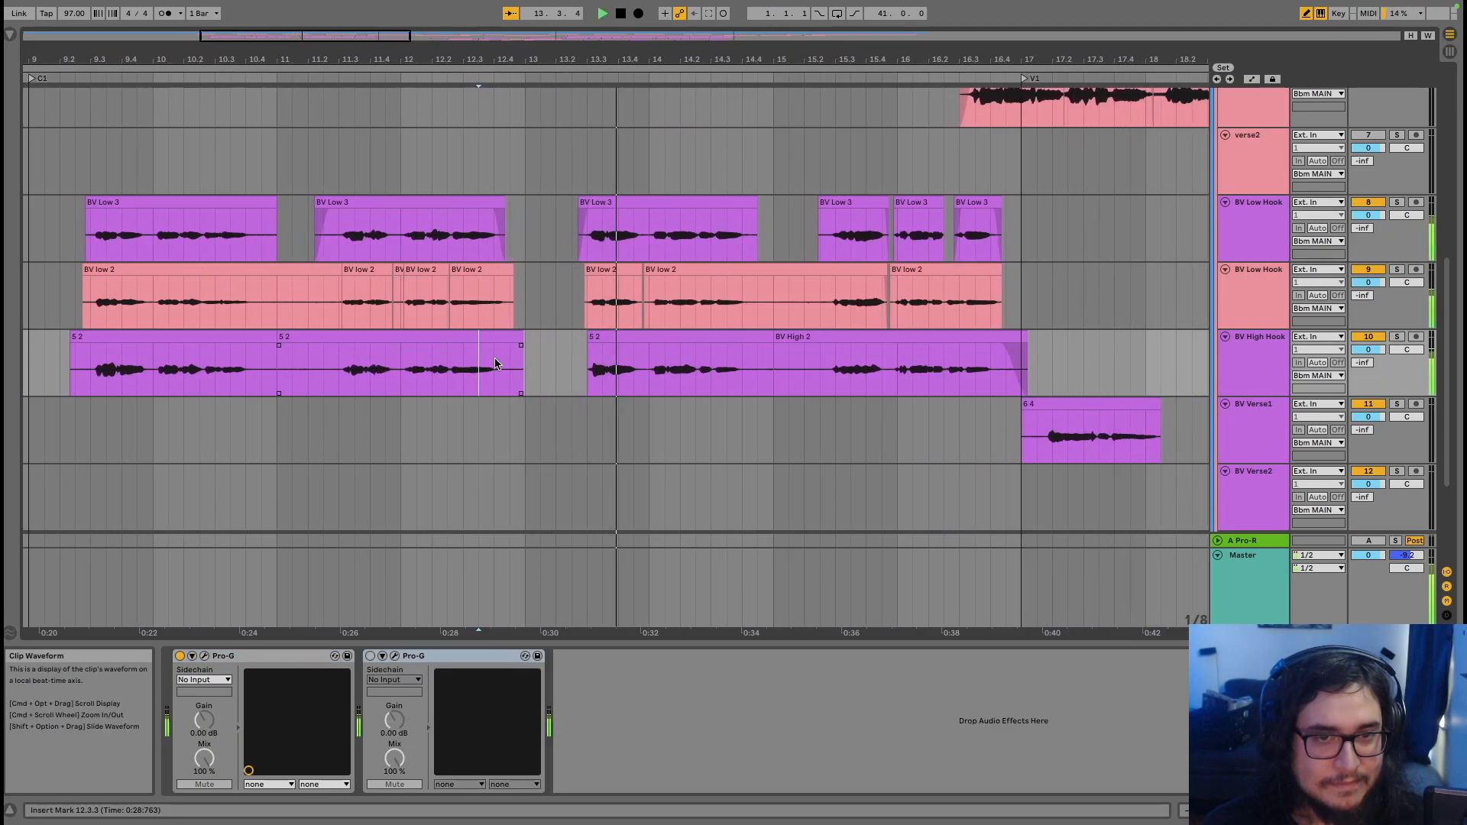
scroll(541, 356, down, 8)
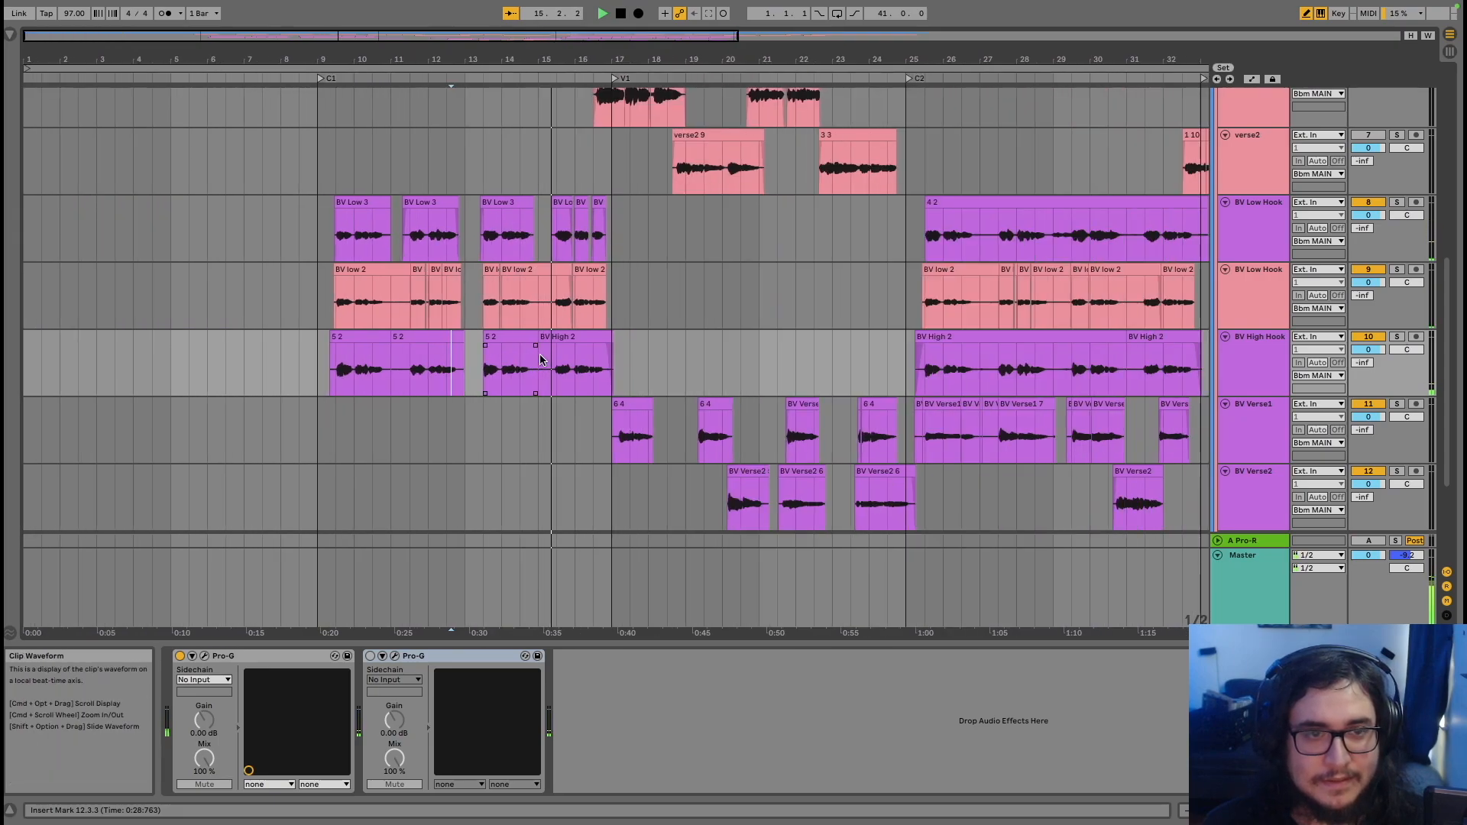
Stop playback and select the BV Low Hook, second BV Low Hook and BV High Hook tracks
key(space)
right_click(540, 359)
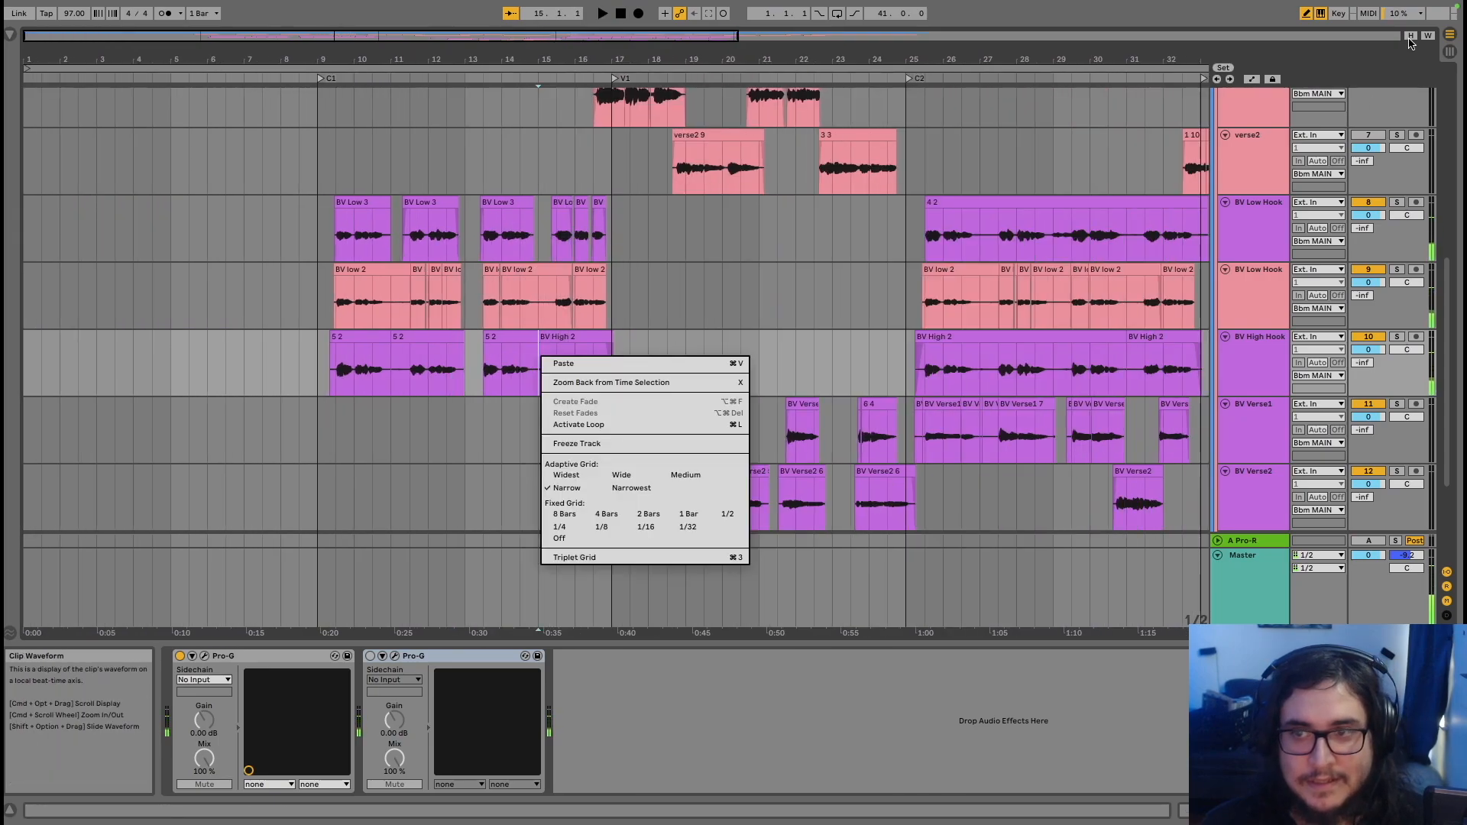
click(1227, 224)
click(1227, 225)
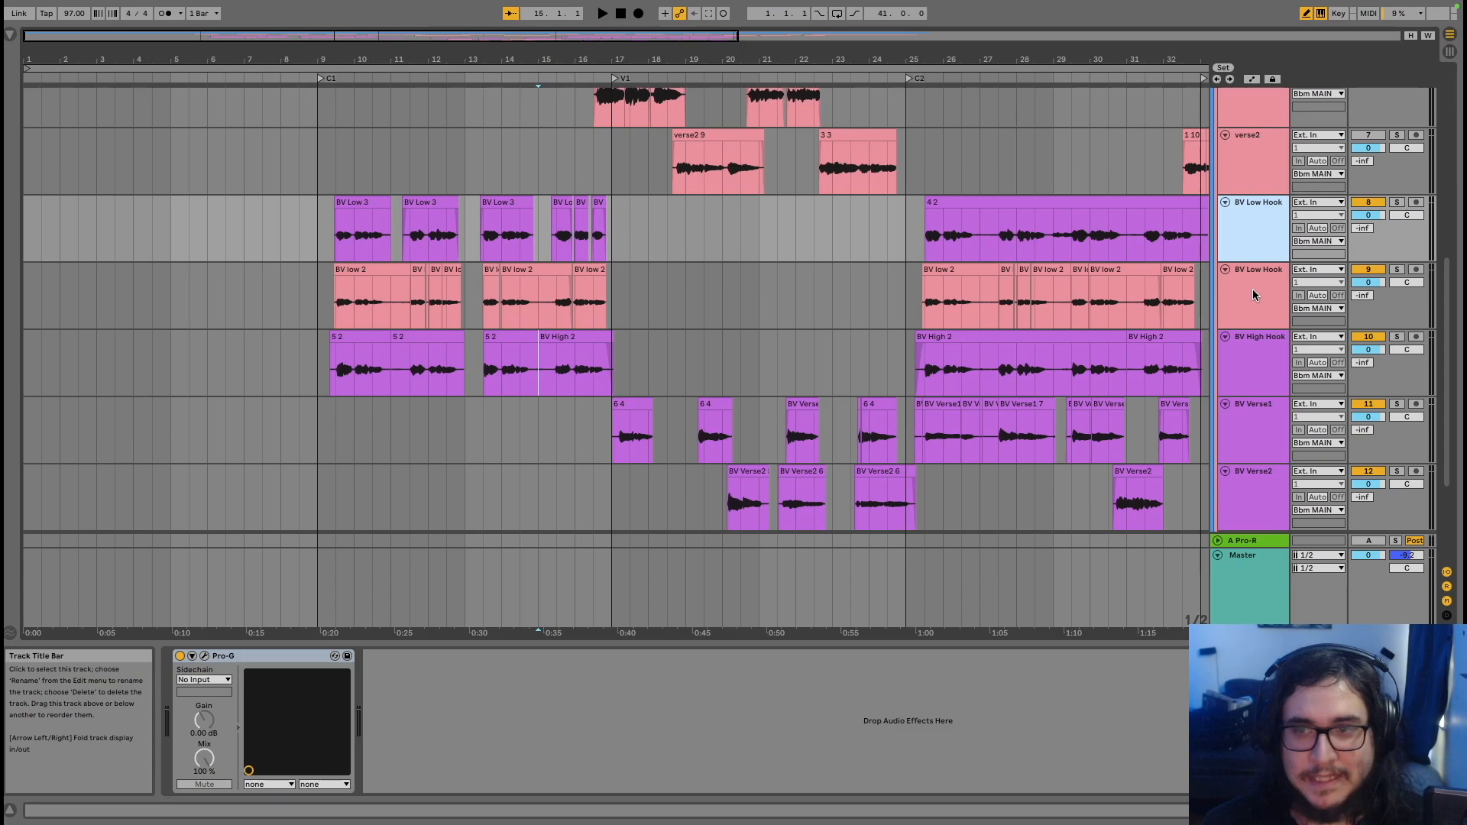
click(1257, 313)
click(1249, 363)
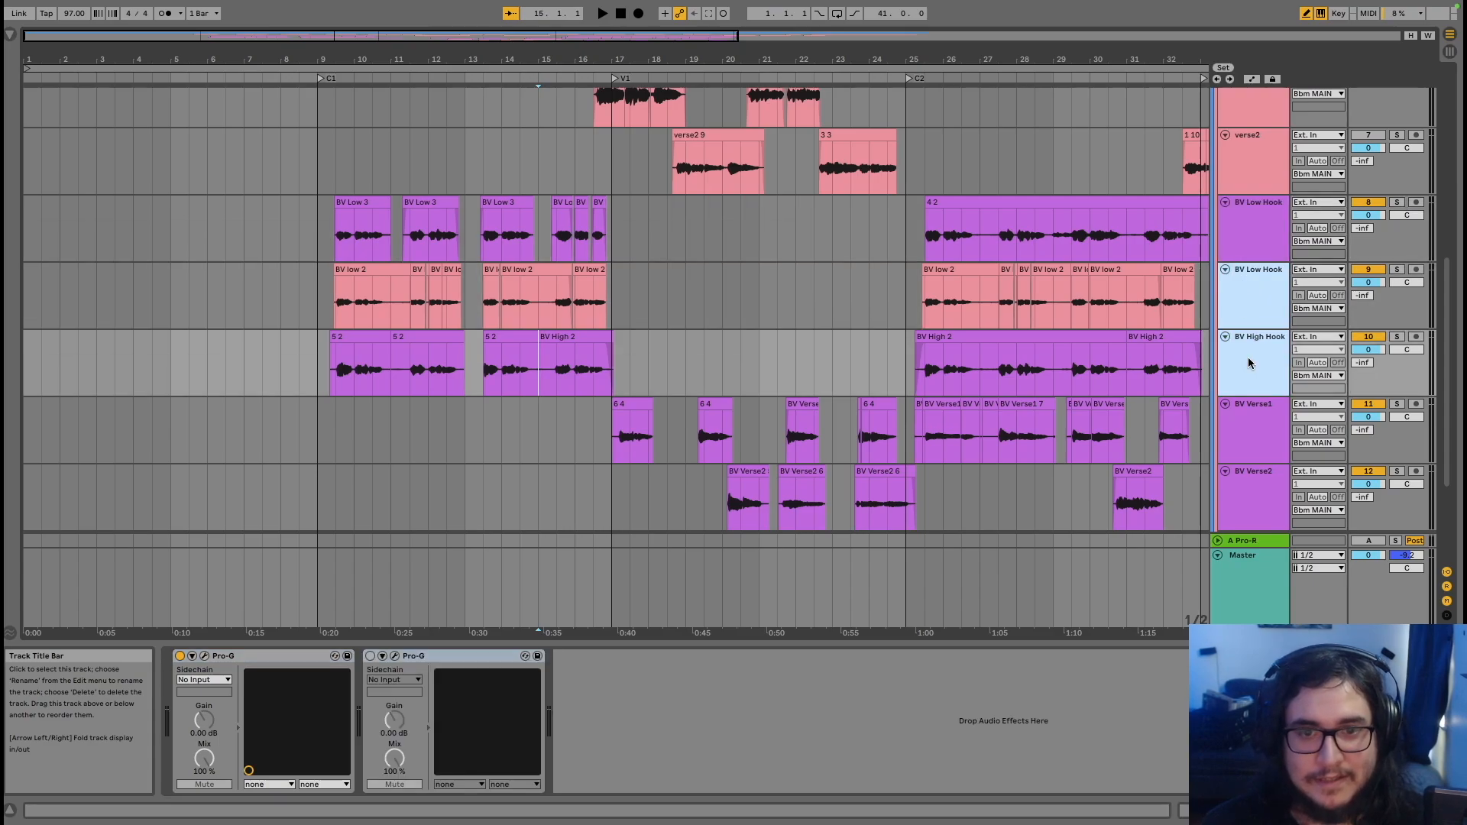
Extend the track selection from BV Low Hook down through the adlibs track
scroll(868, 367, down, 4)
scroll(868, 367, right, 3)
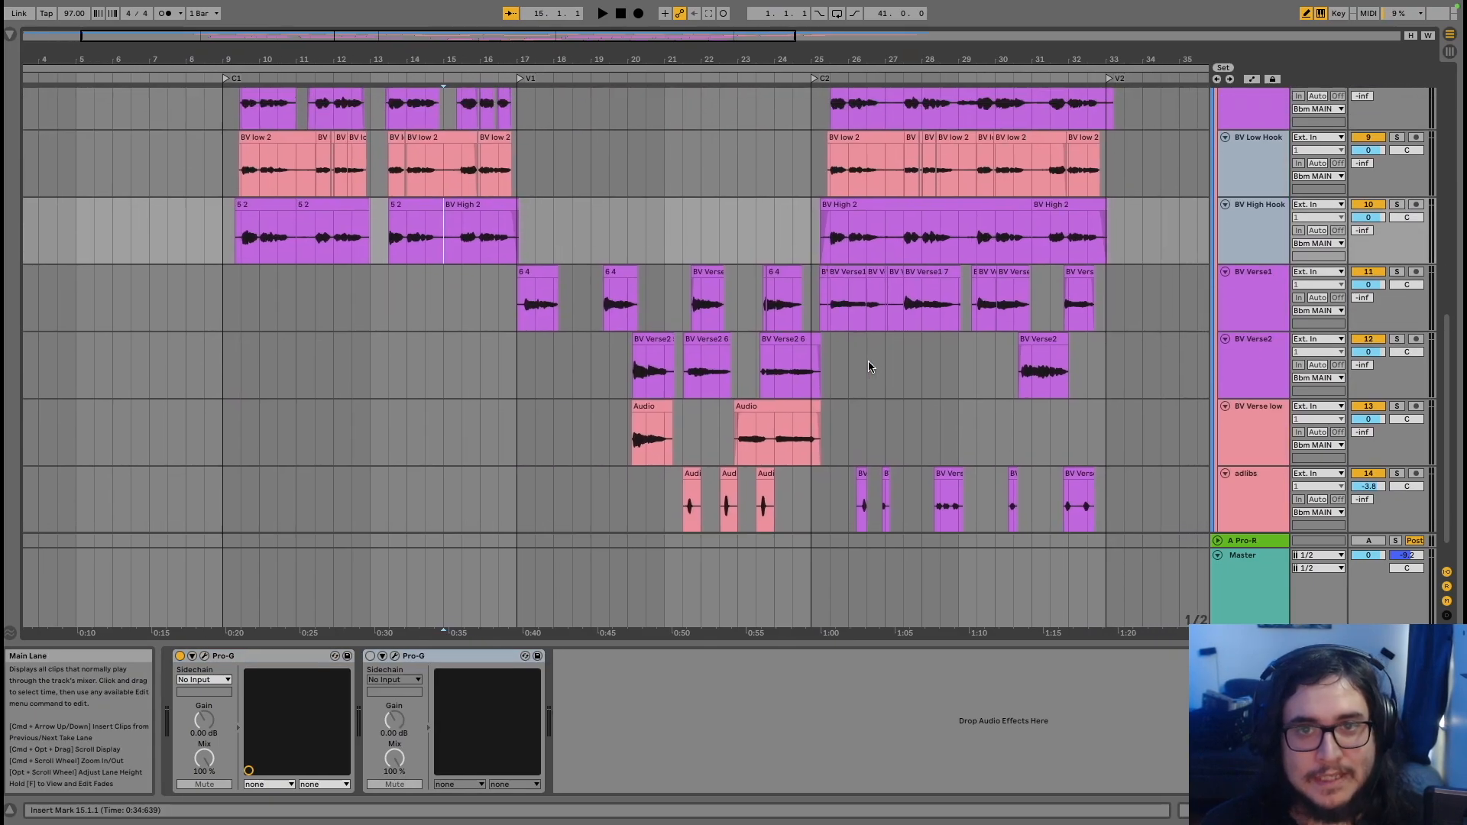
scroll(859, 378, up, 1)
scroll(860, 377, up, 4)
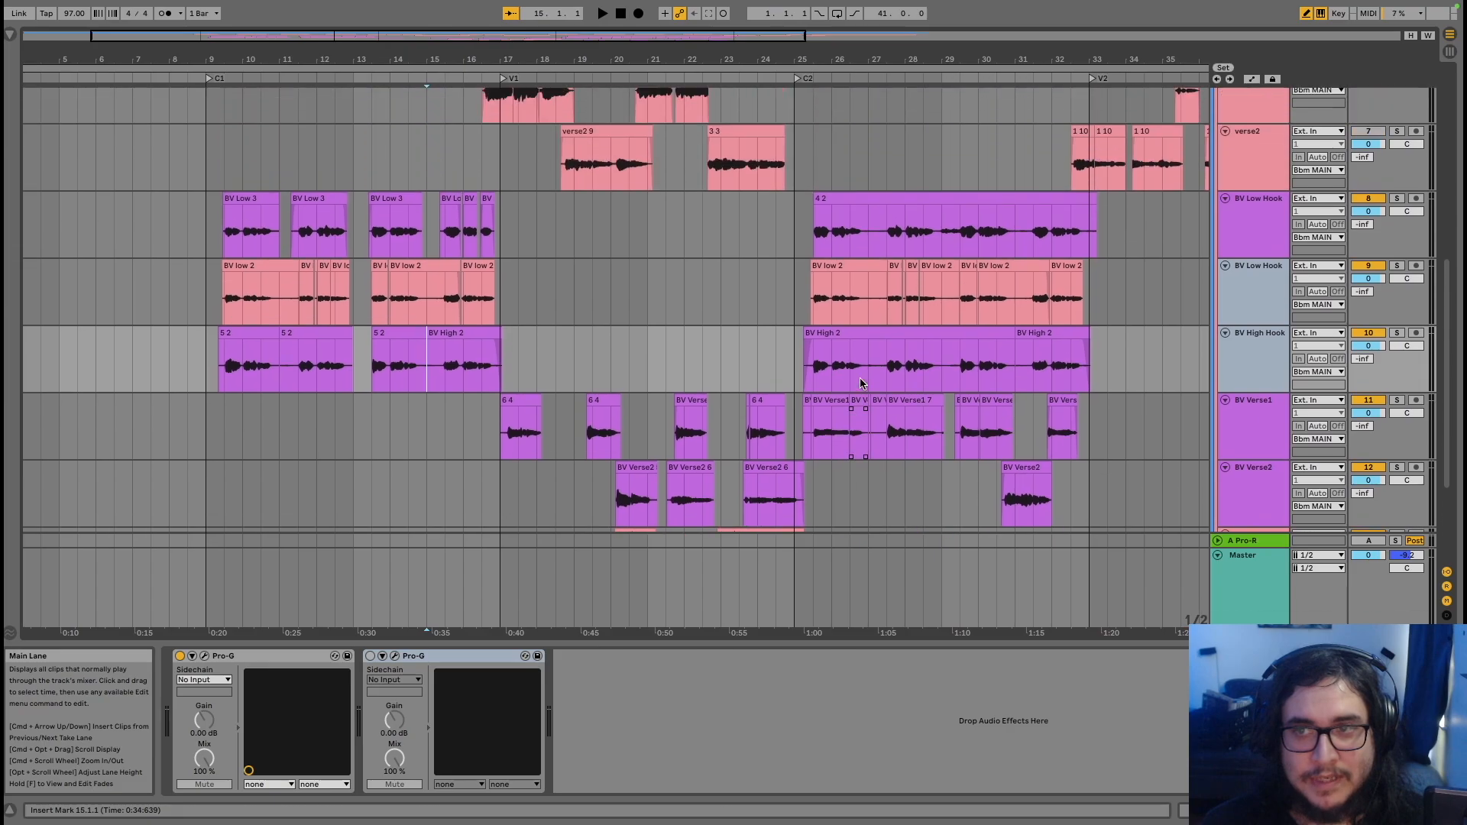
click(1250, 216)
scroll(1254, 288, down, 4)
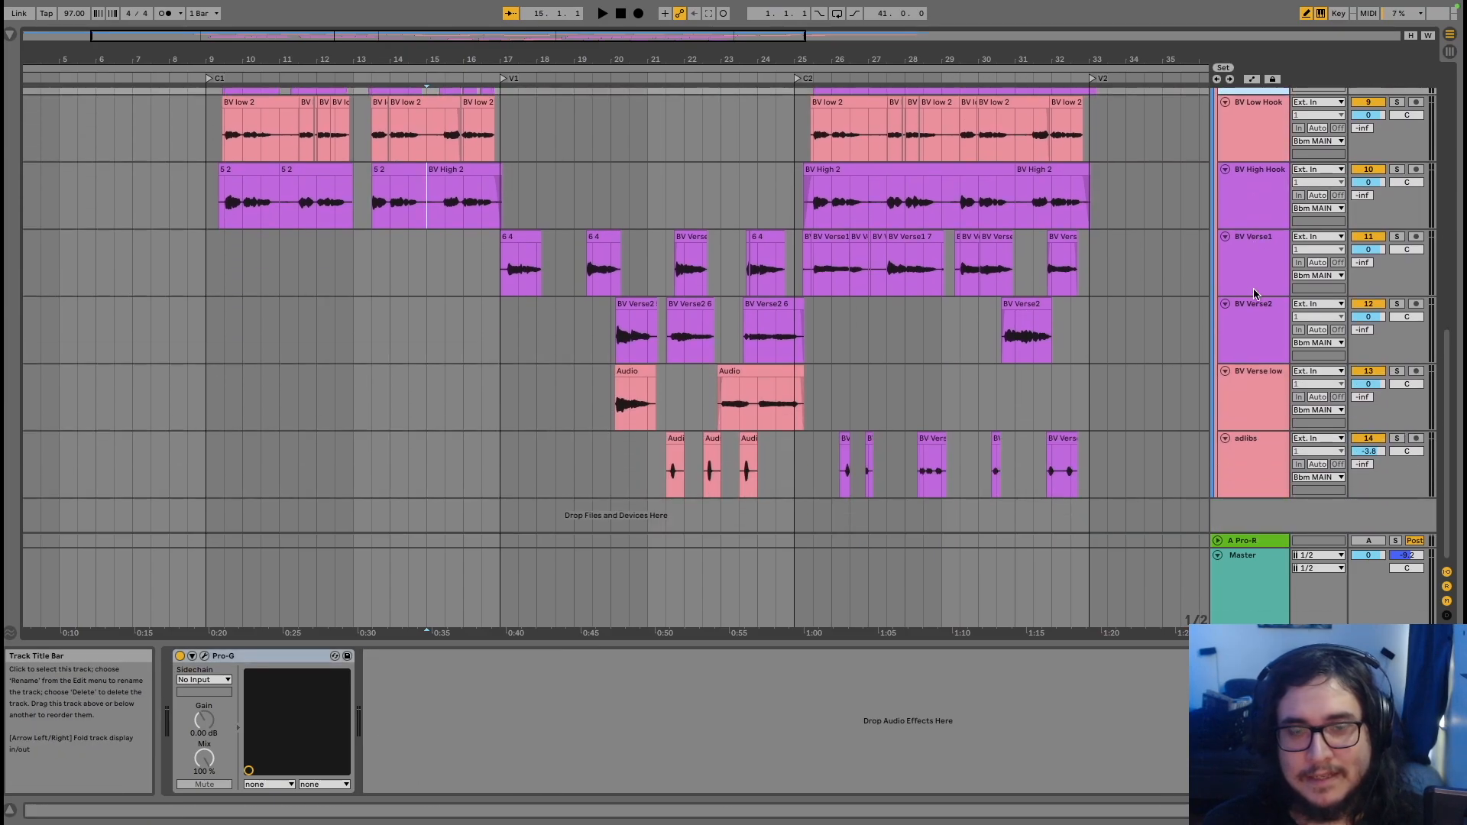
scroll(1253, 292, up, 9)
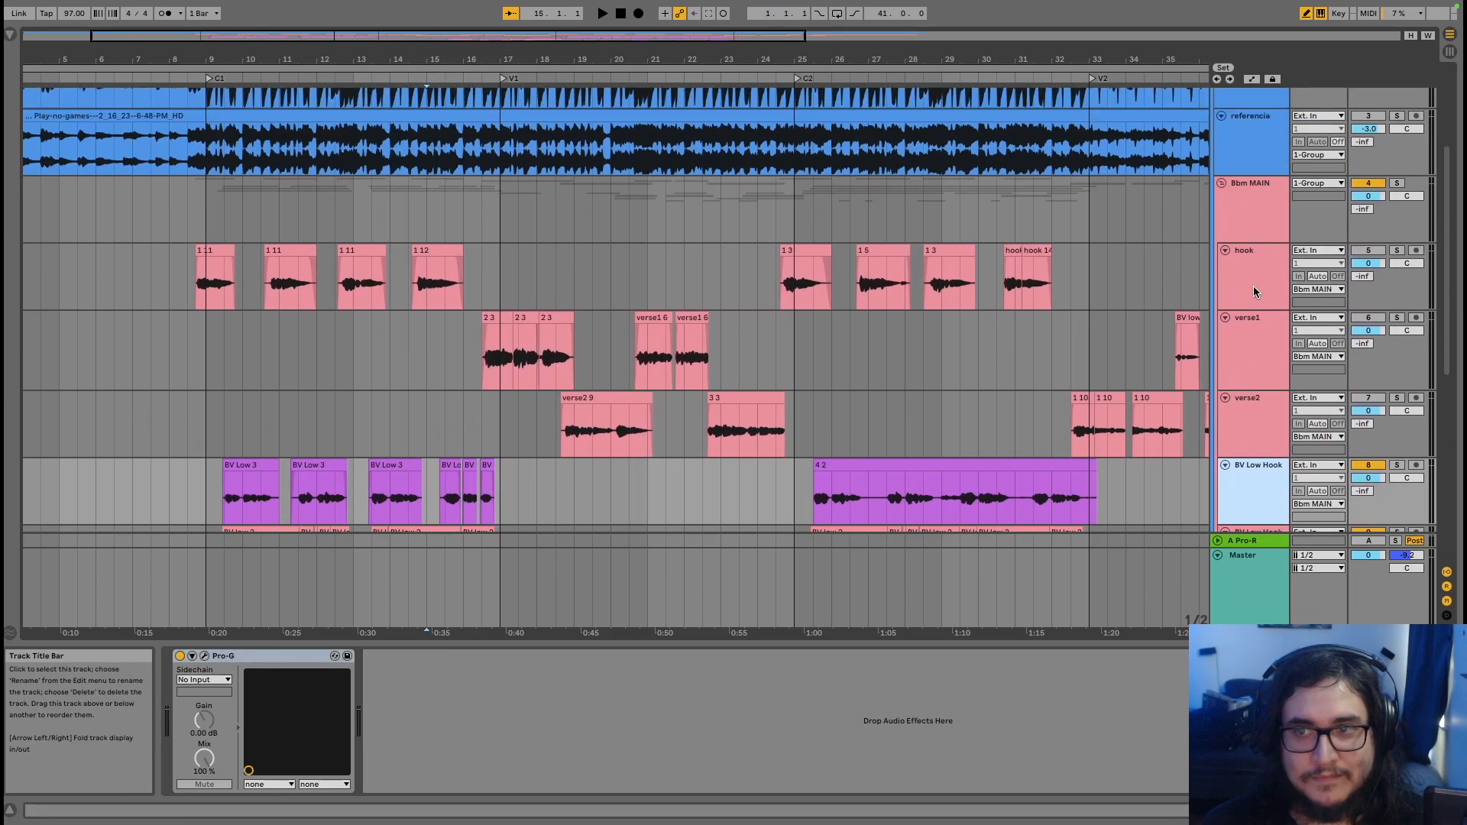
scroll(1253, 289, down, 9)
shift+click(1245, 451)
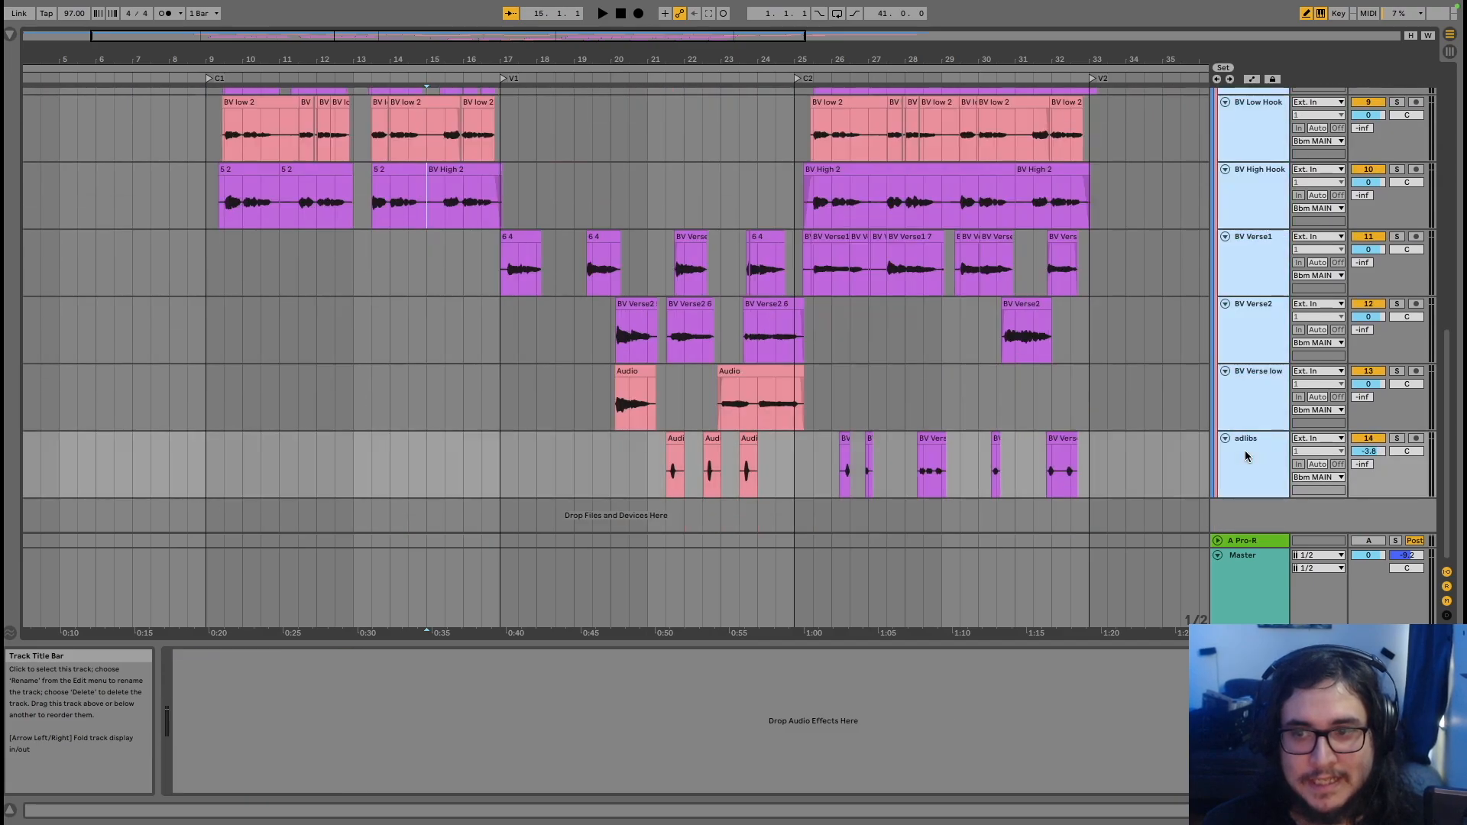
Configure Ableton's audio export for selected tracks only, WAV, 24-bit, and start exporting
key(ctrl+shift+r)
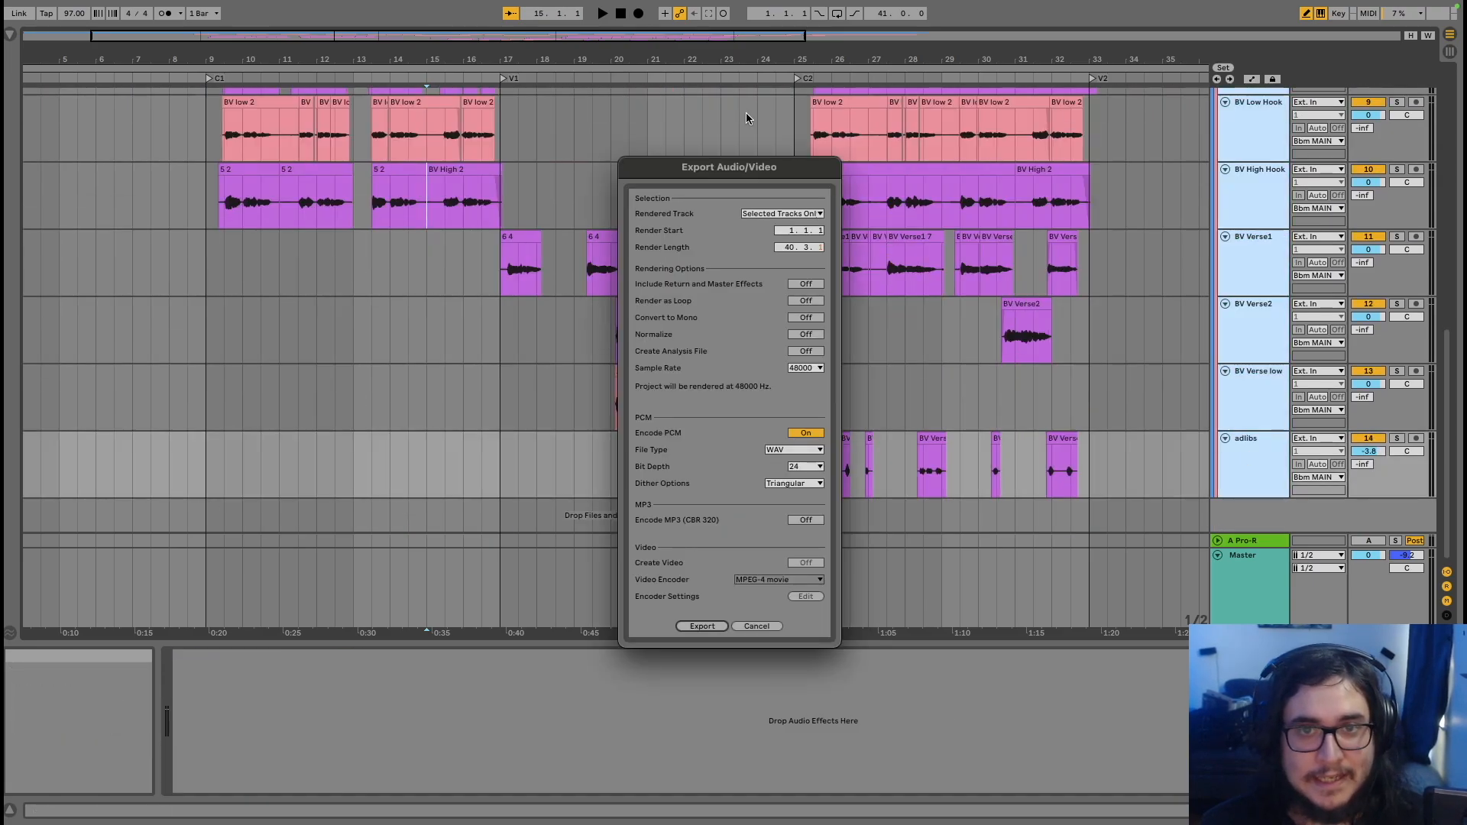
click(779, 214)
click(779, 216)
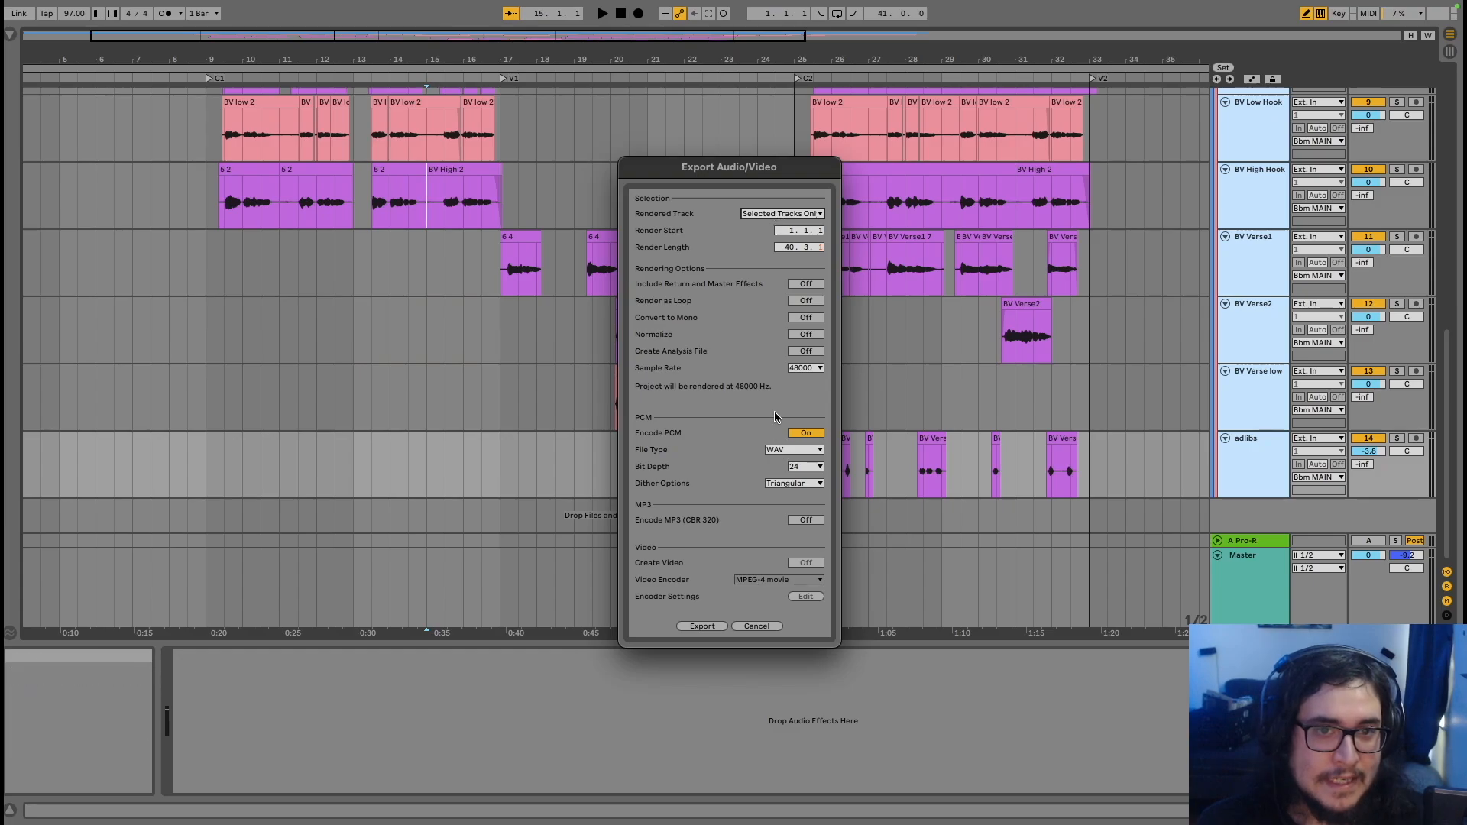
click(780, 452)
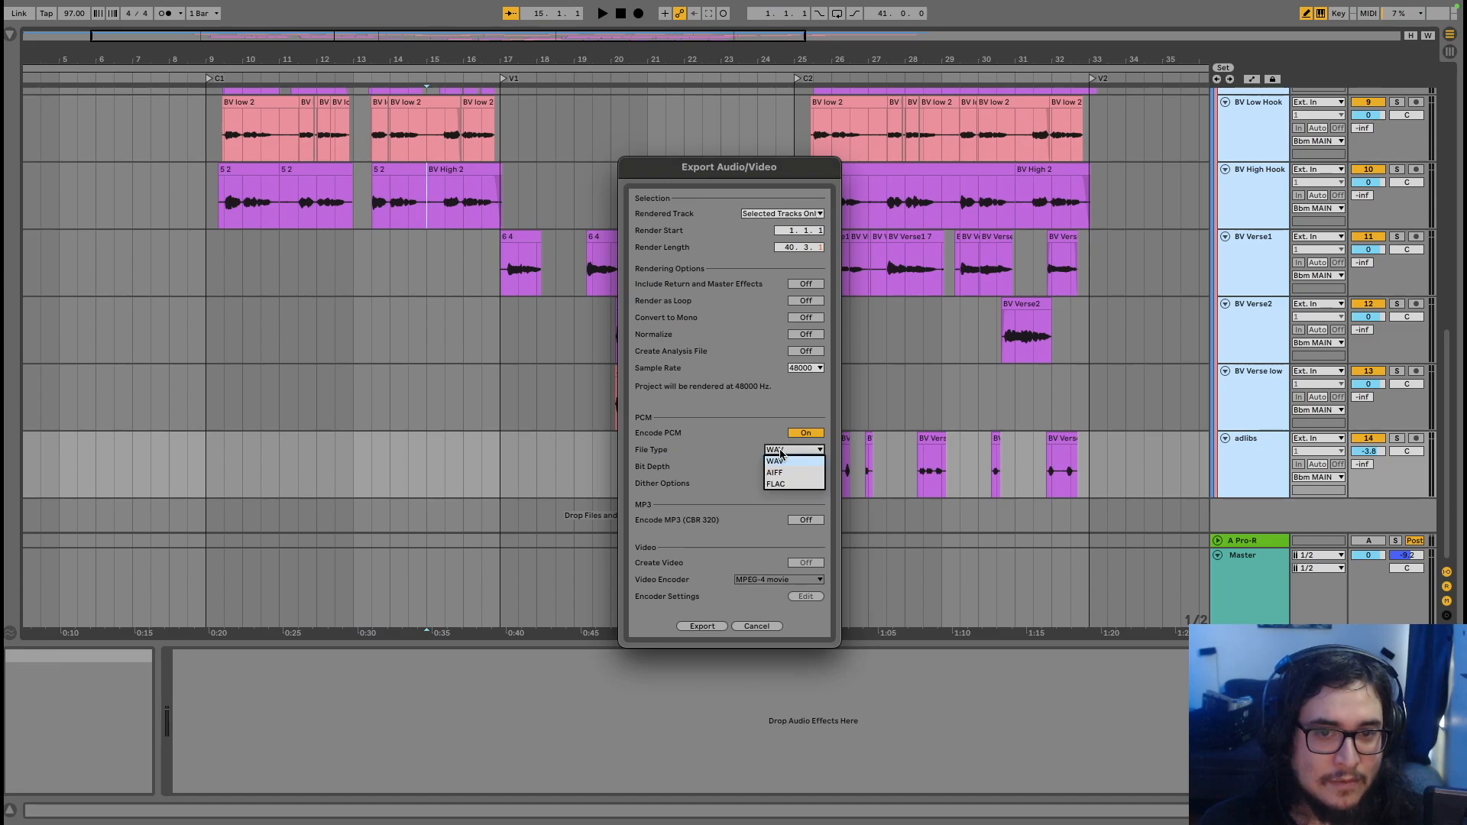
click(713, 452)
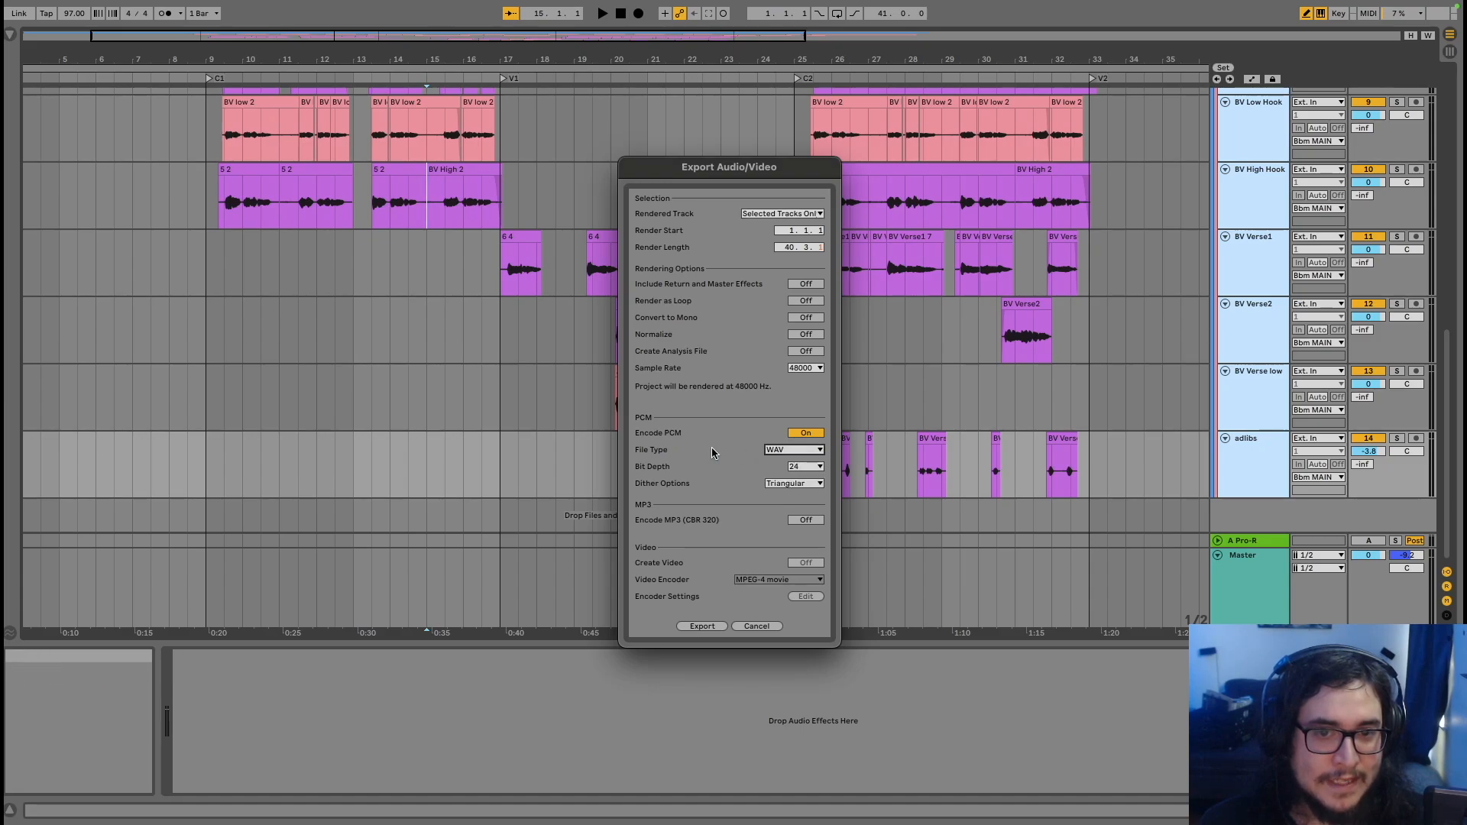
click(816, 466)
click(763, 468)
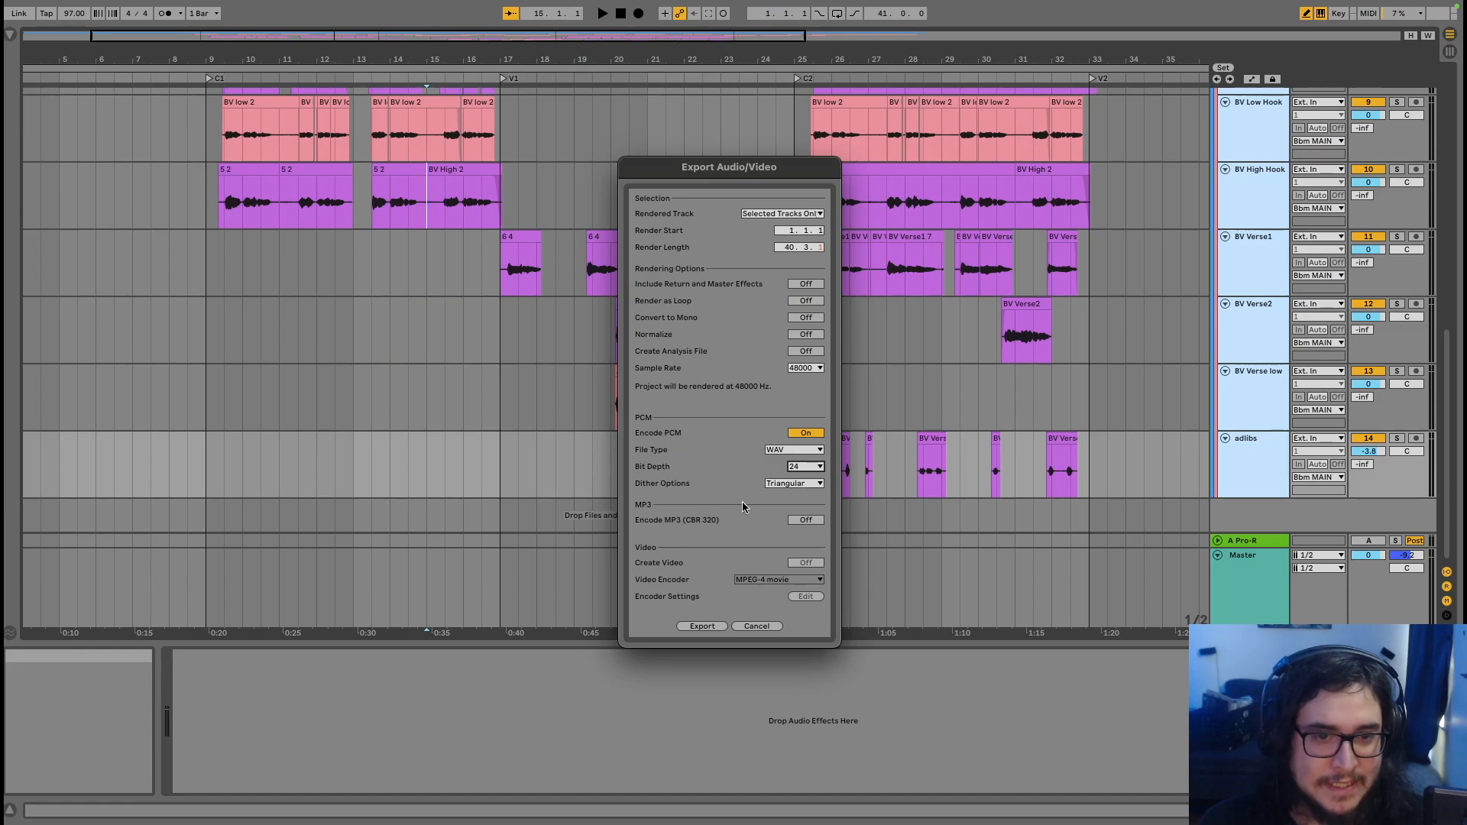
click(702, 626)
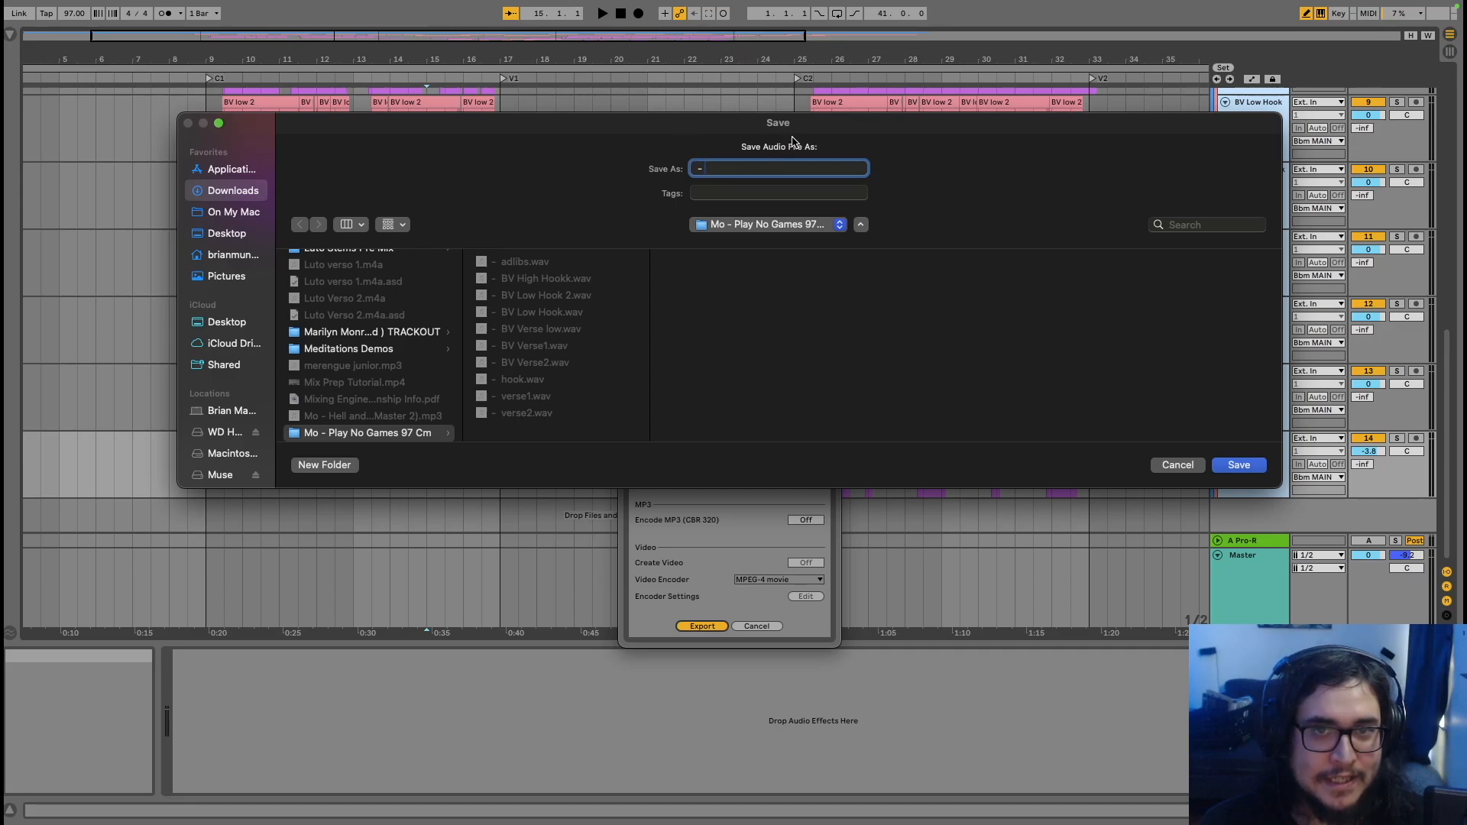
Move the Save dialog lower and cancel saving the export
drag(797, 130, 784, 295)
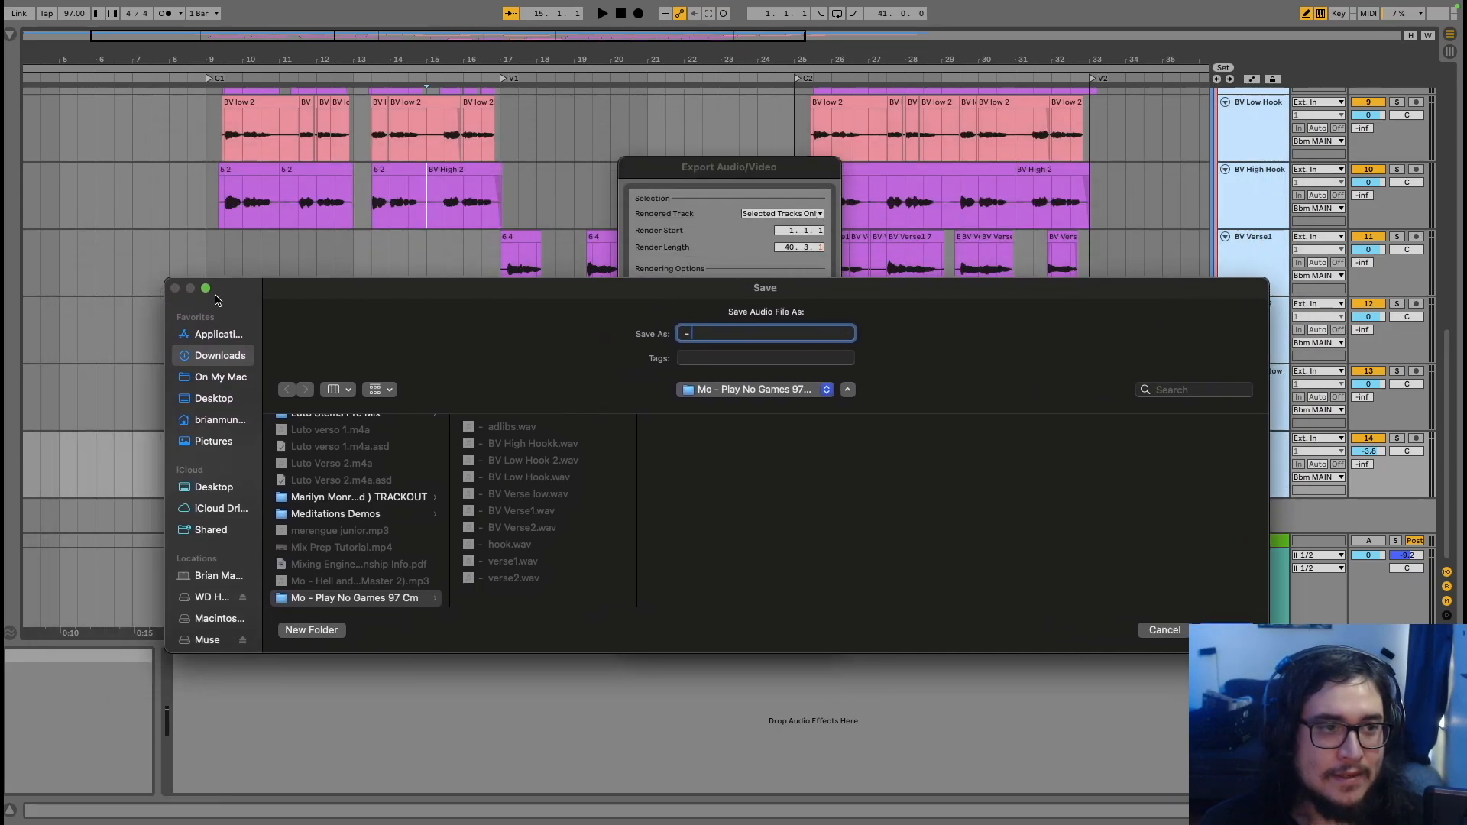
click(1163, 631)
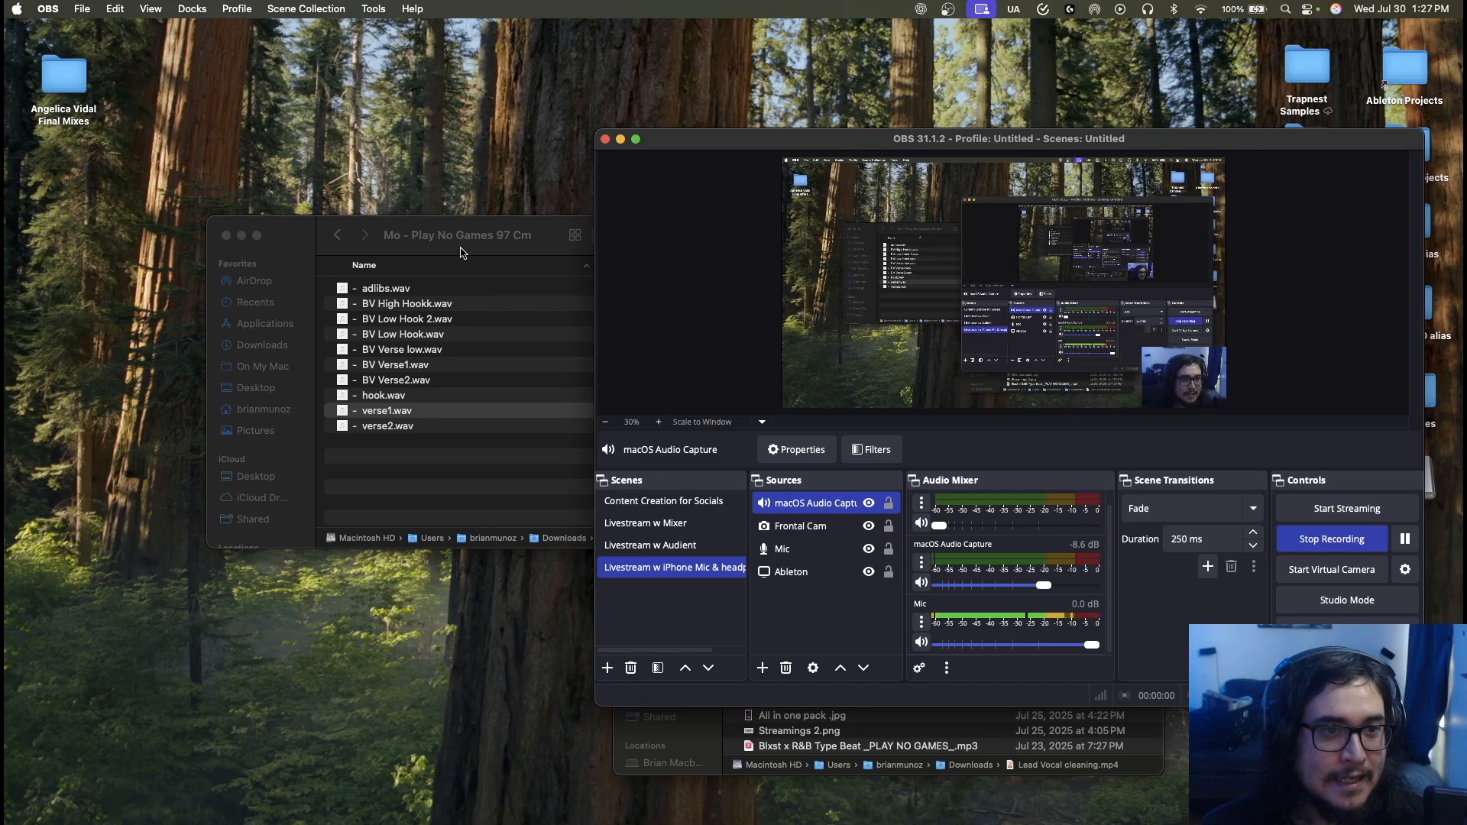
Hide other apps and Quick Look preview hook.wav in the stems folder, skipping ahead
click(478, 238)
key(super+alt+h)
click(384, 305)
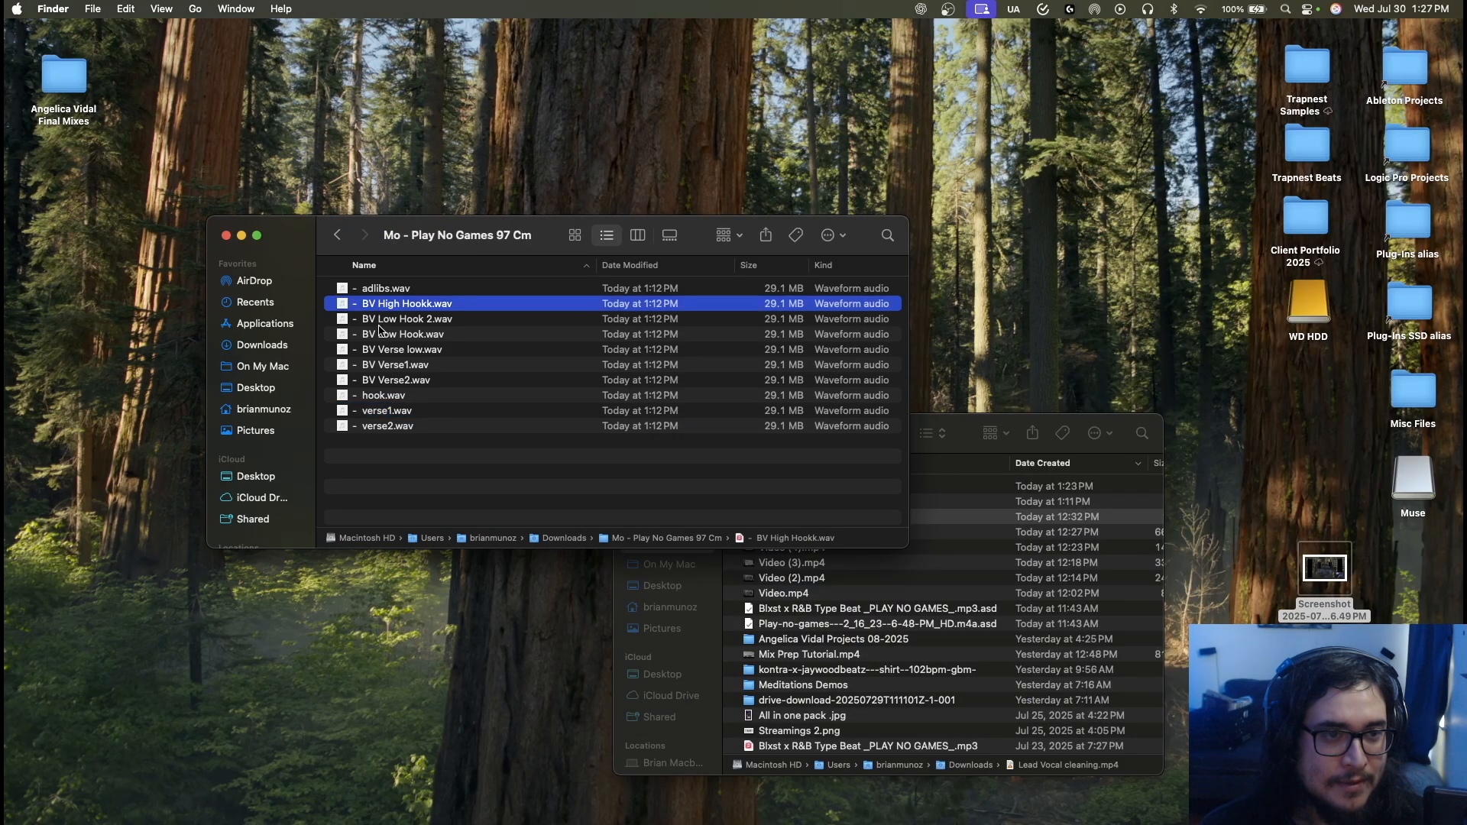
click(380, 334)
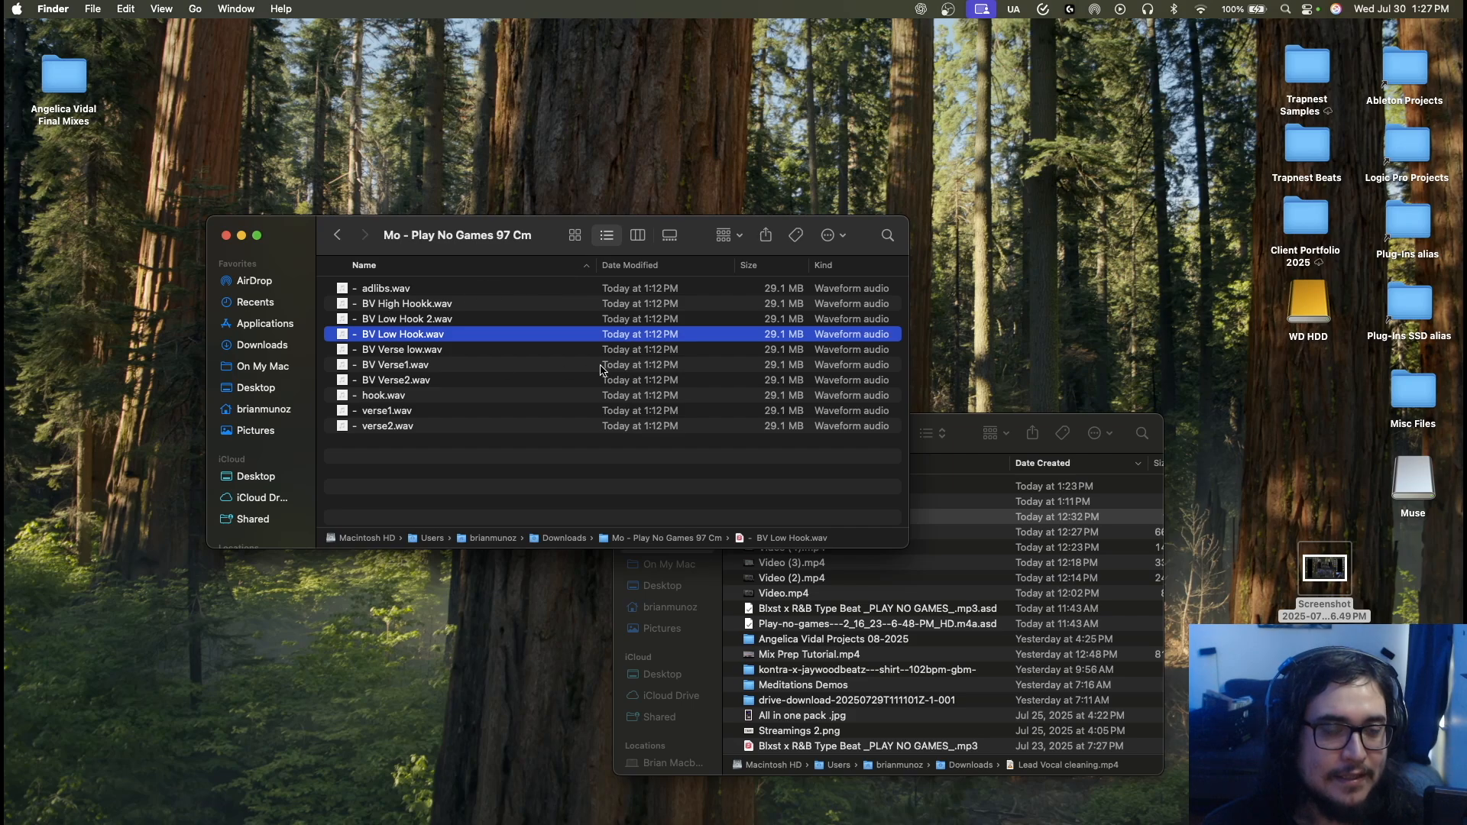
click(382, 395)
key(space)
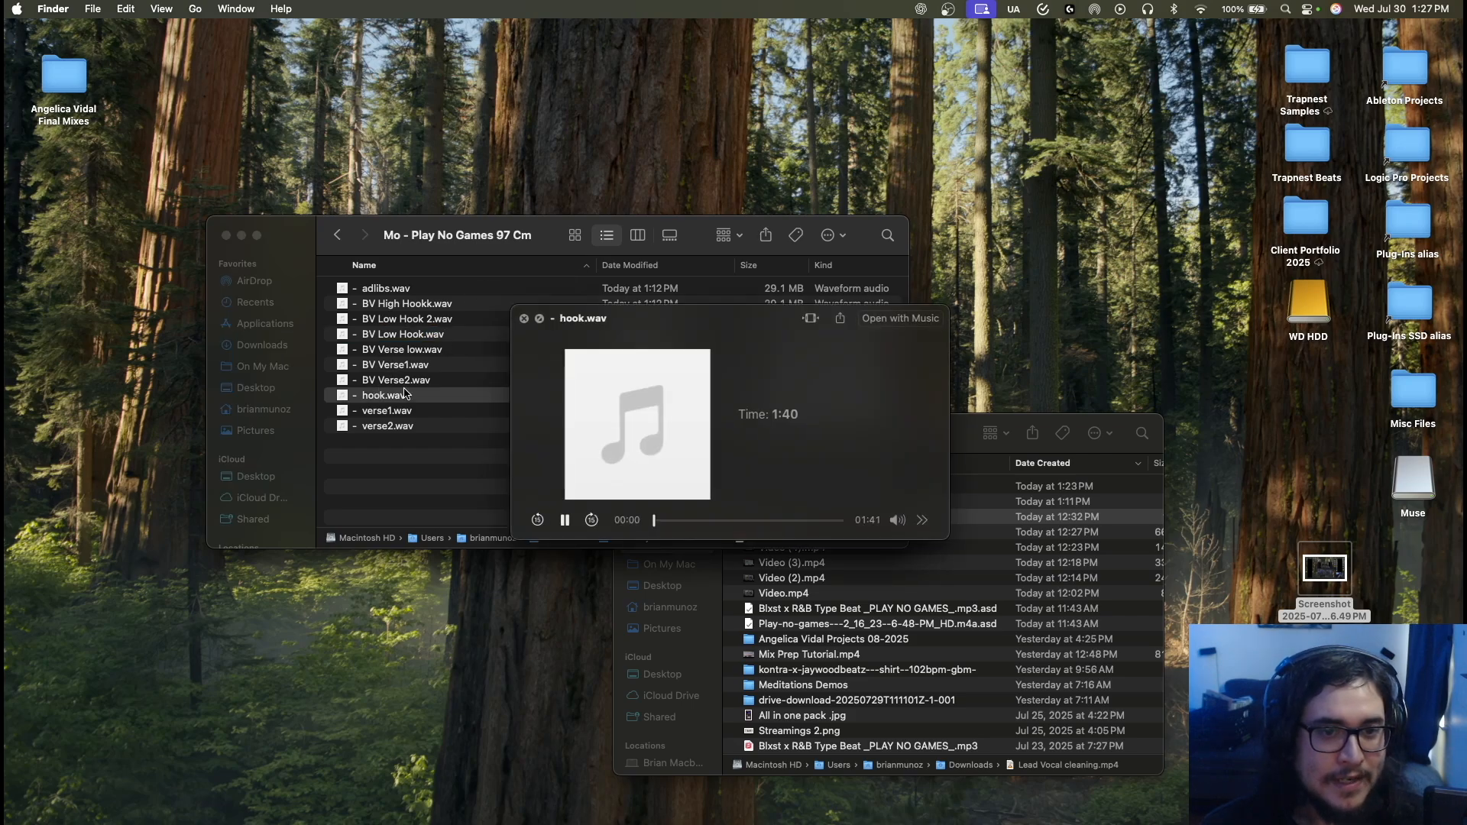
drag(659, 521, 709, 524)
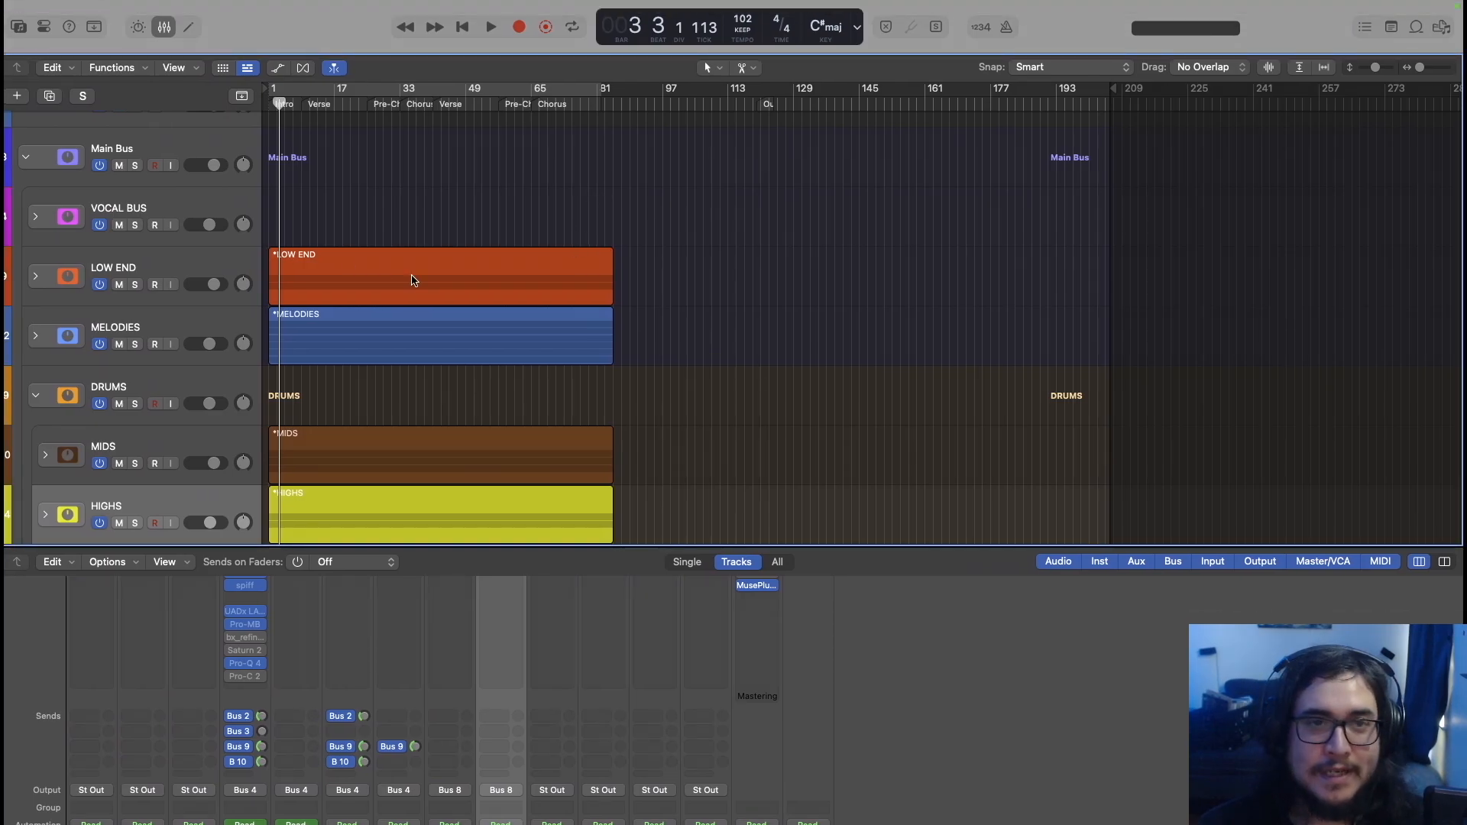
Select and expand the VOCAL BUS stack, then change the counter display mode
click(67, 220)
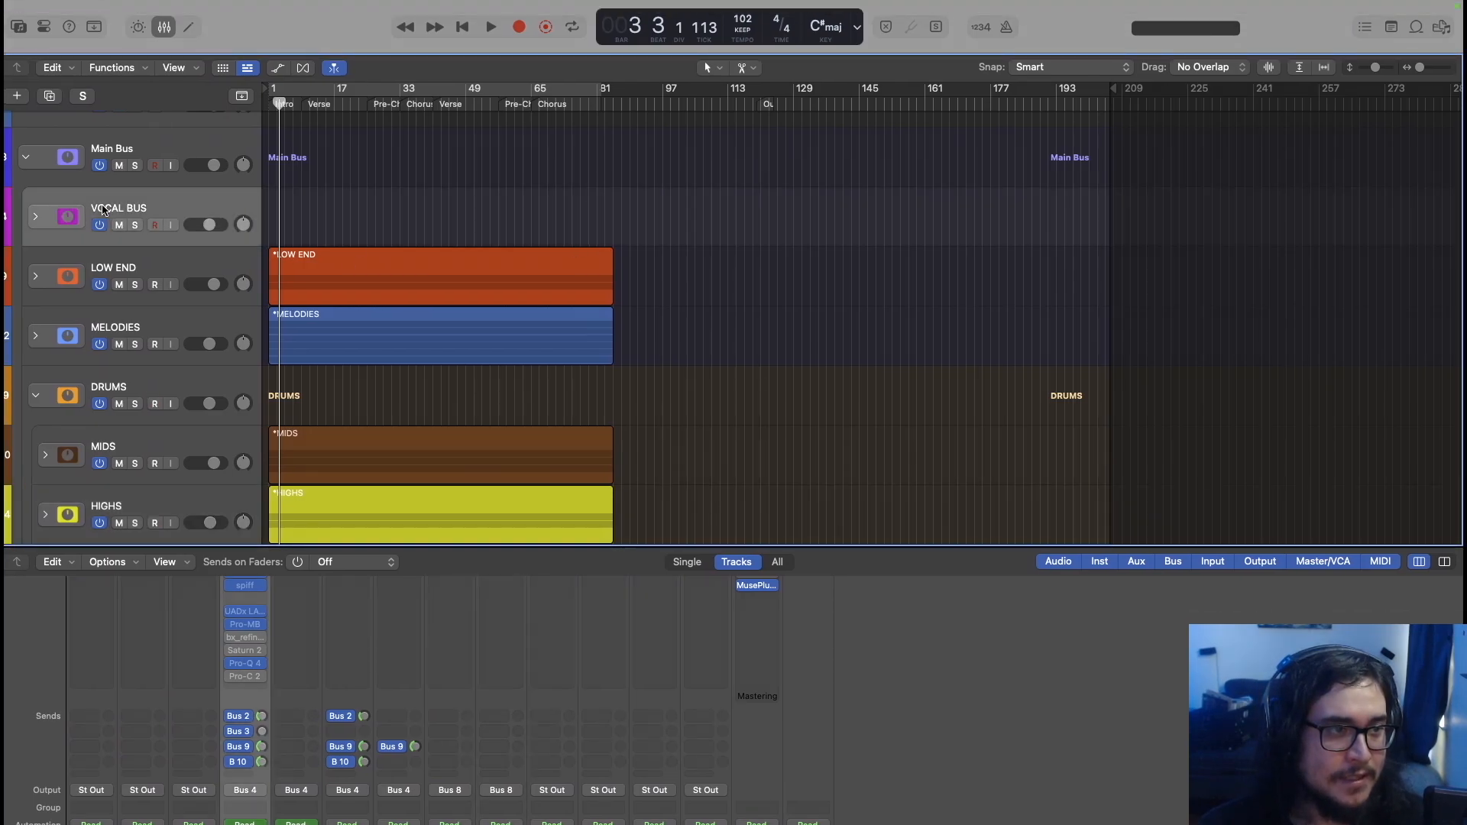
click(30, 217)
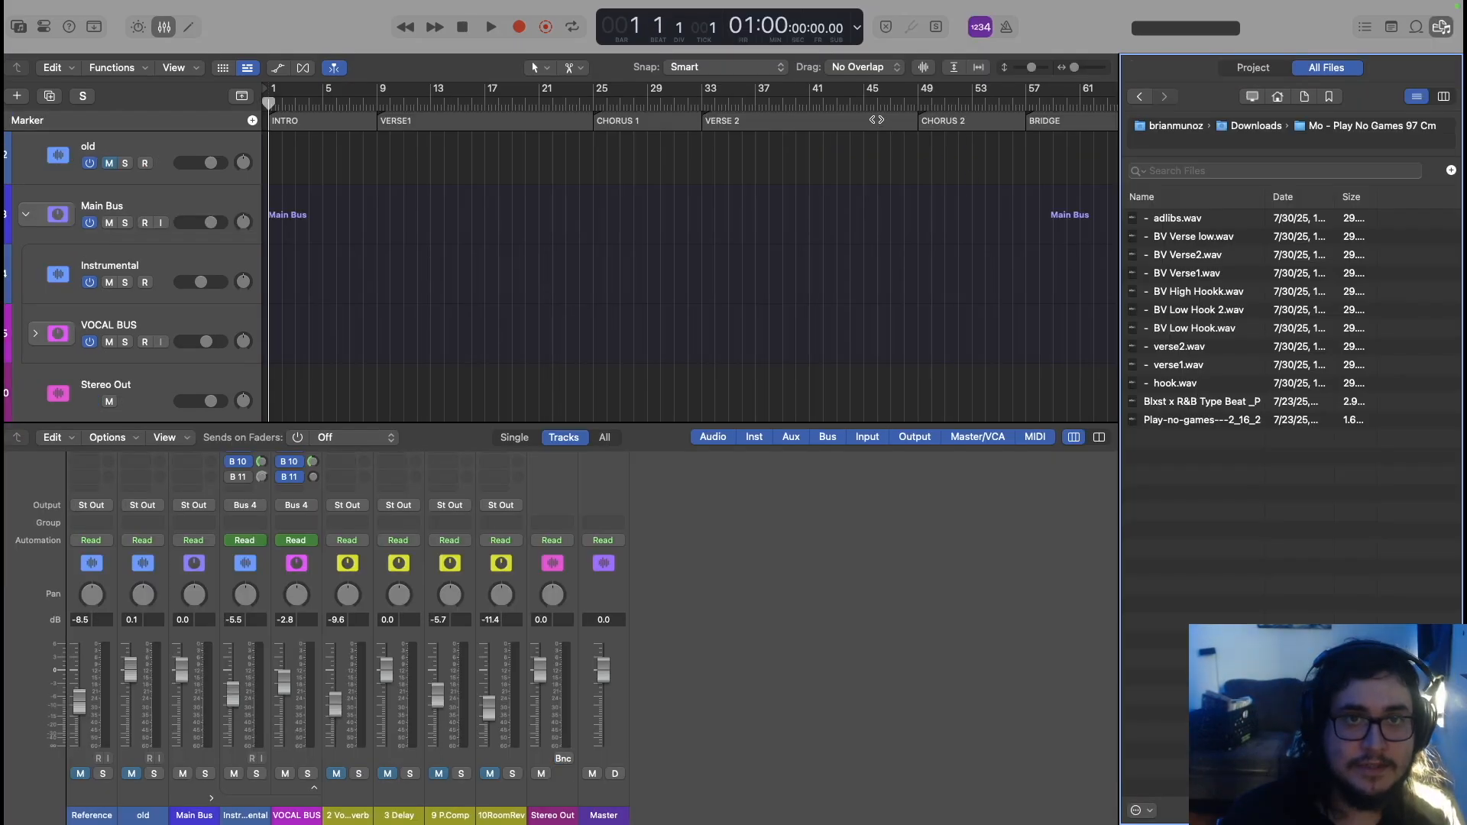
click(858, 28)
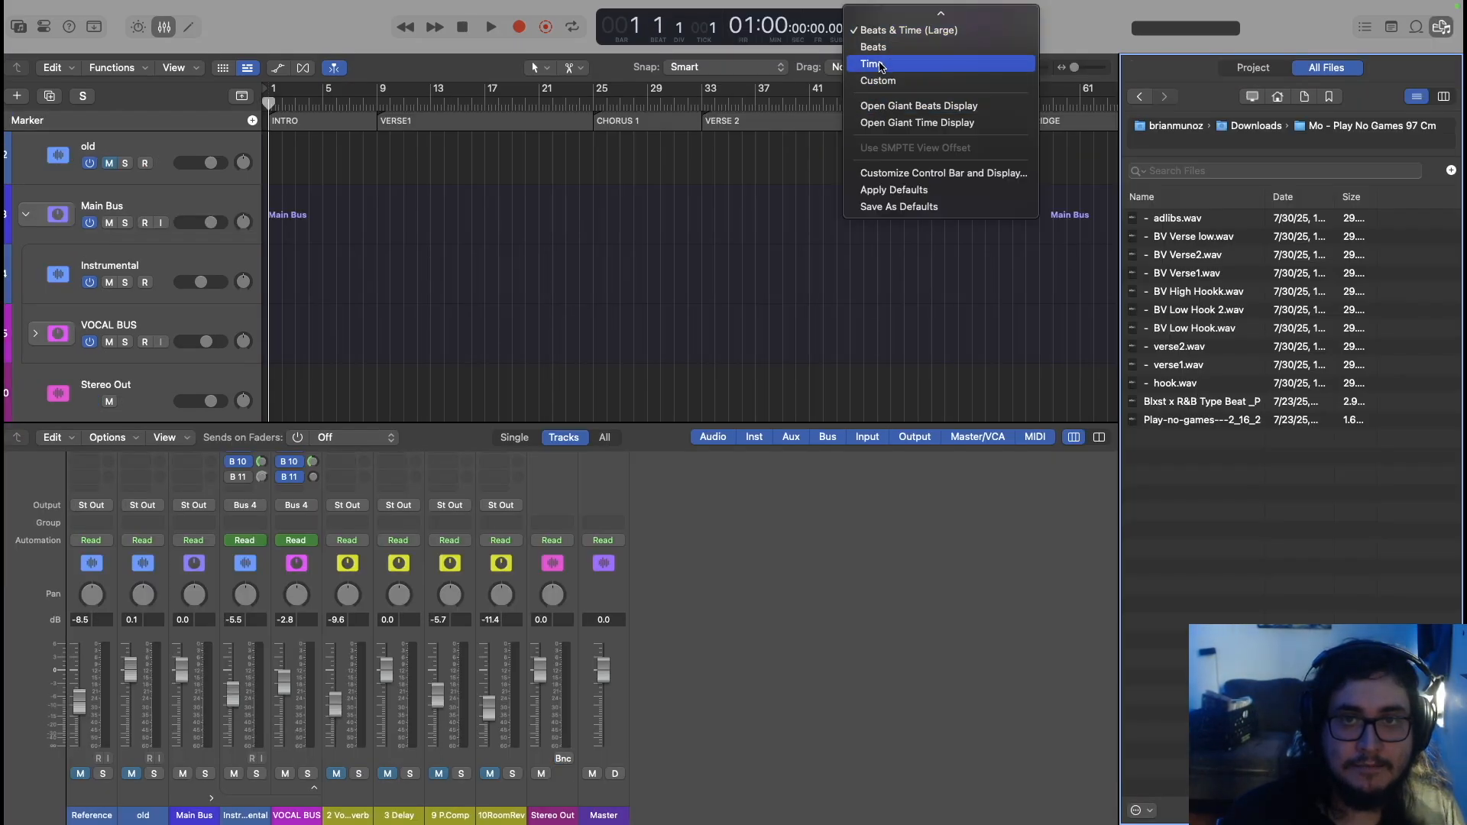
Switch the LCD counter display to the Custom layout
click(883, 106)
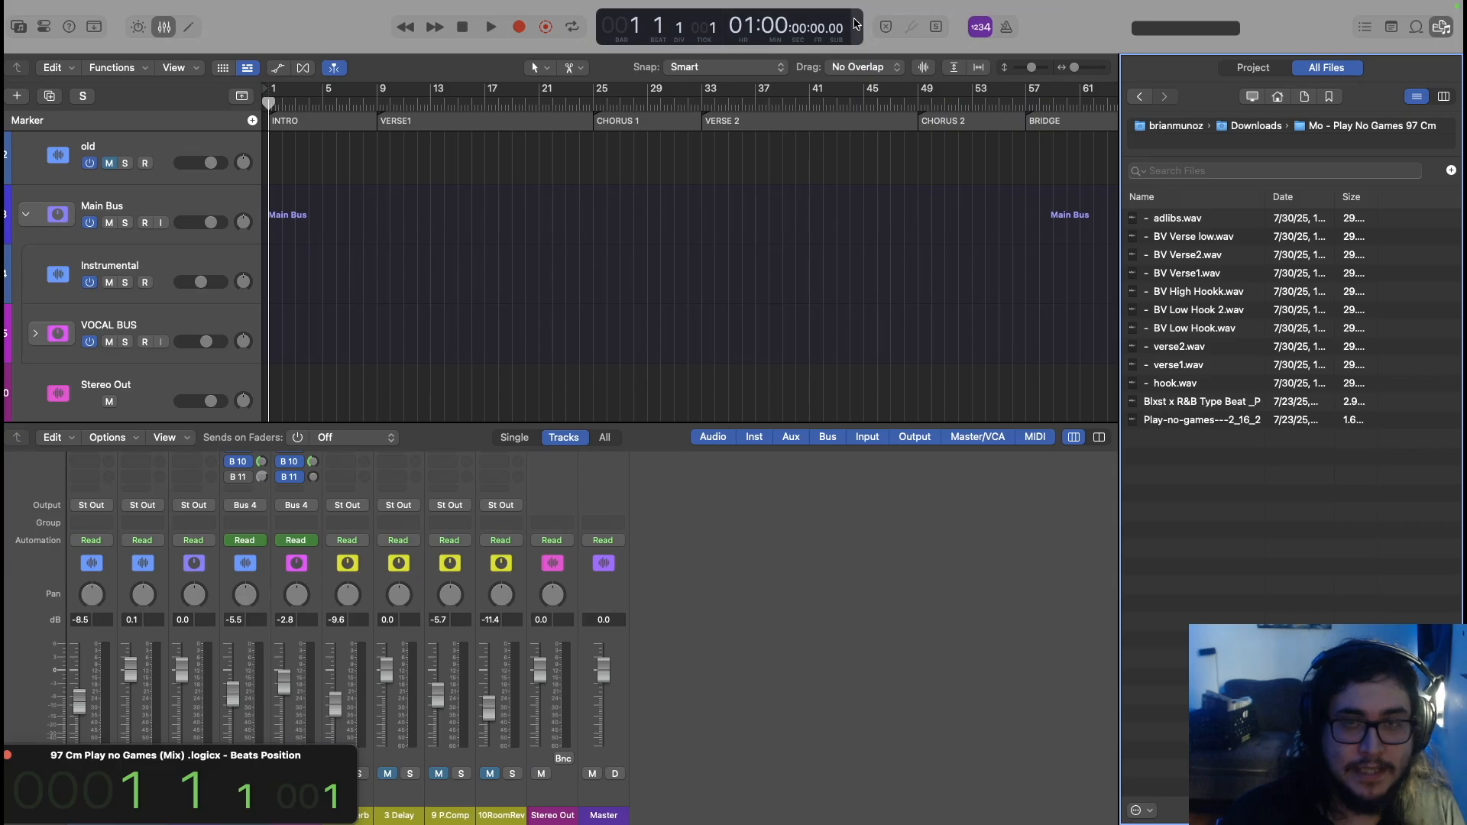
click(859, 27)
click(878, 80)
scroll(301, 399, down, 2)
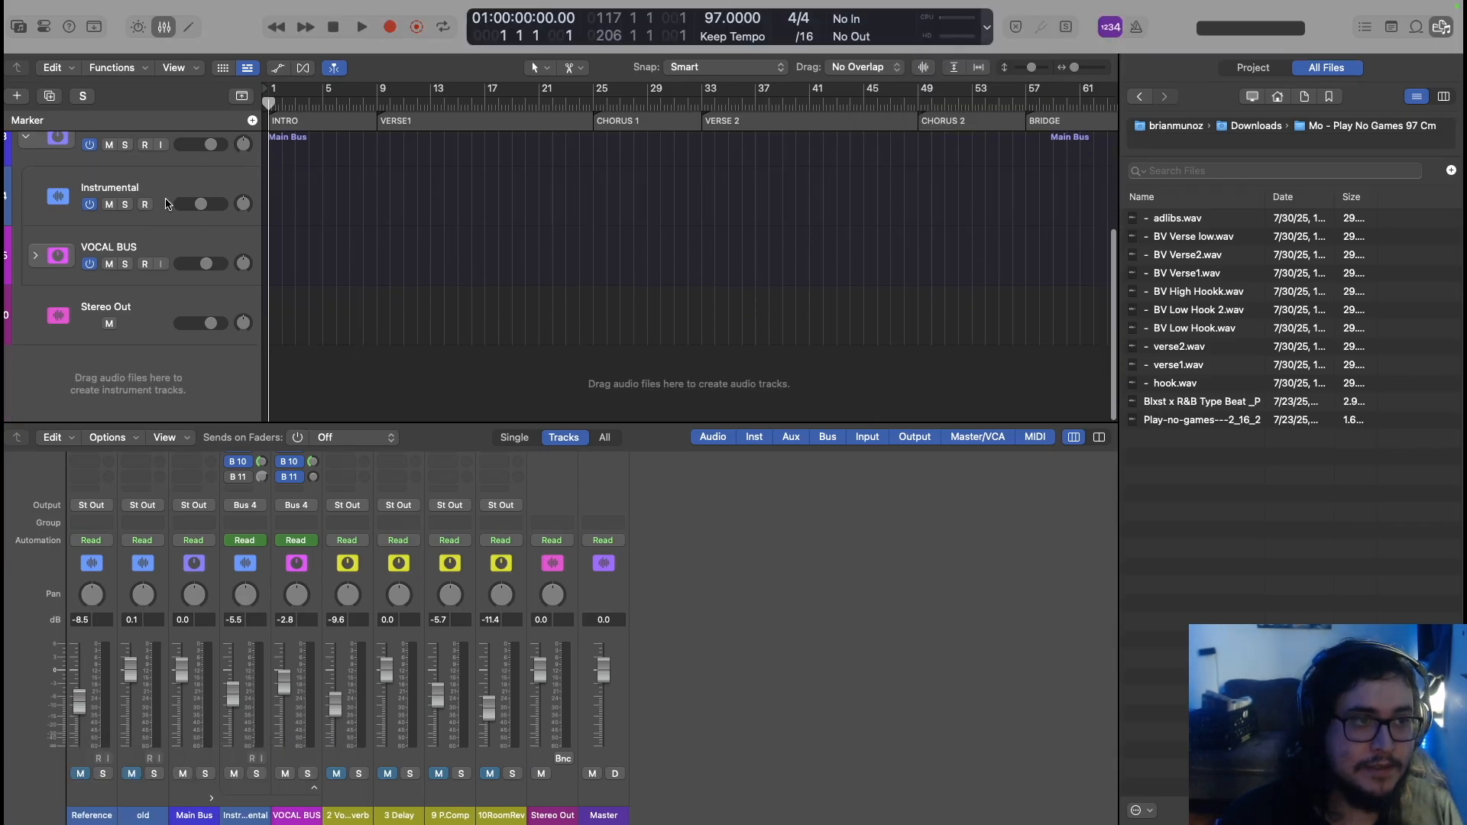
Re-expand the VOCAL BUS stack, view the mixer's Audio FX and Sends, and select BV3
click(35, 256)
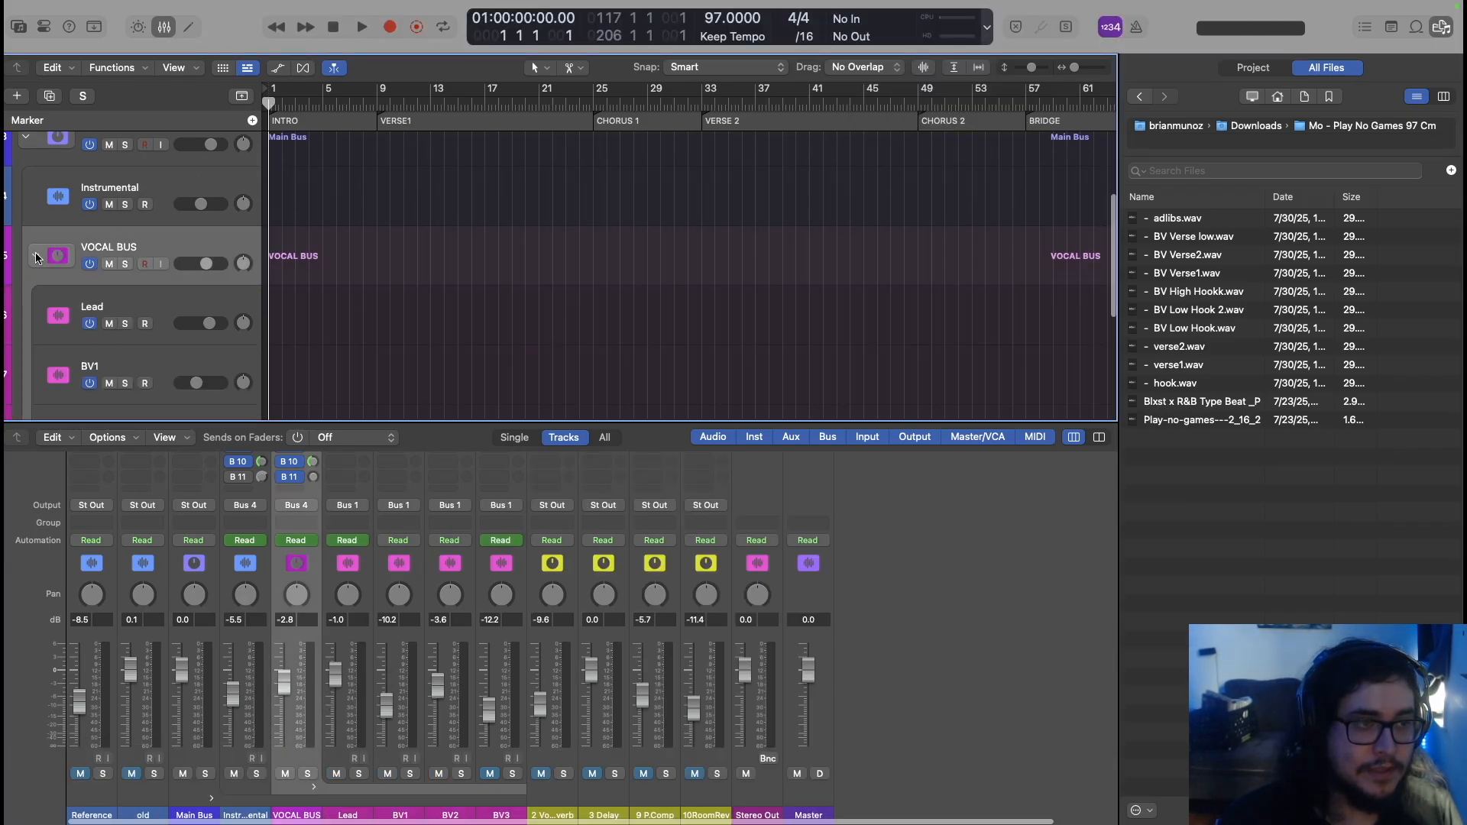
scroll(62, 255, down, 3)
click(159, 217)
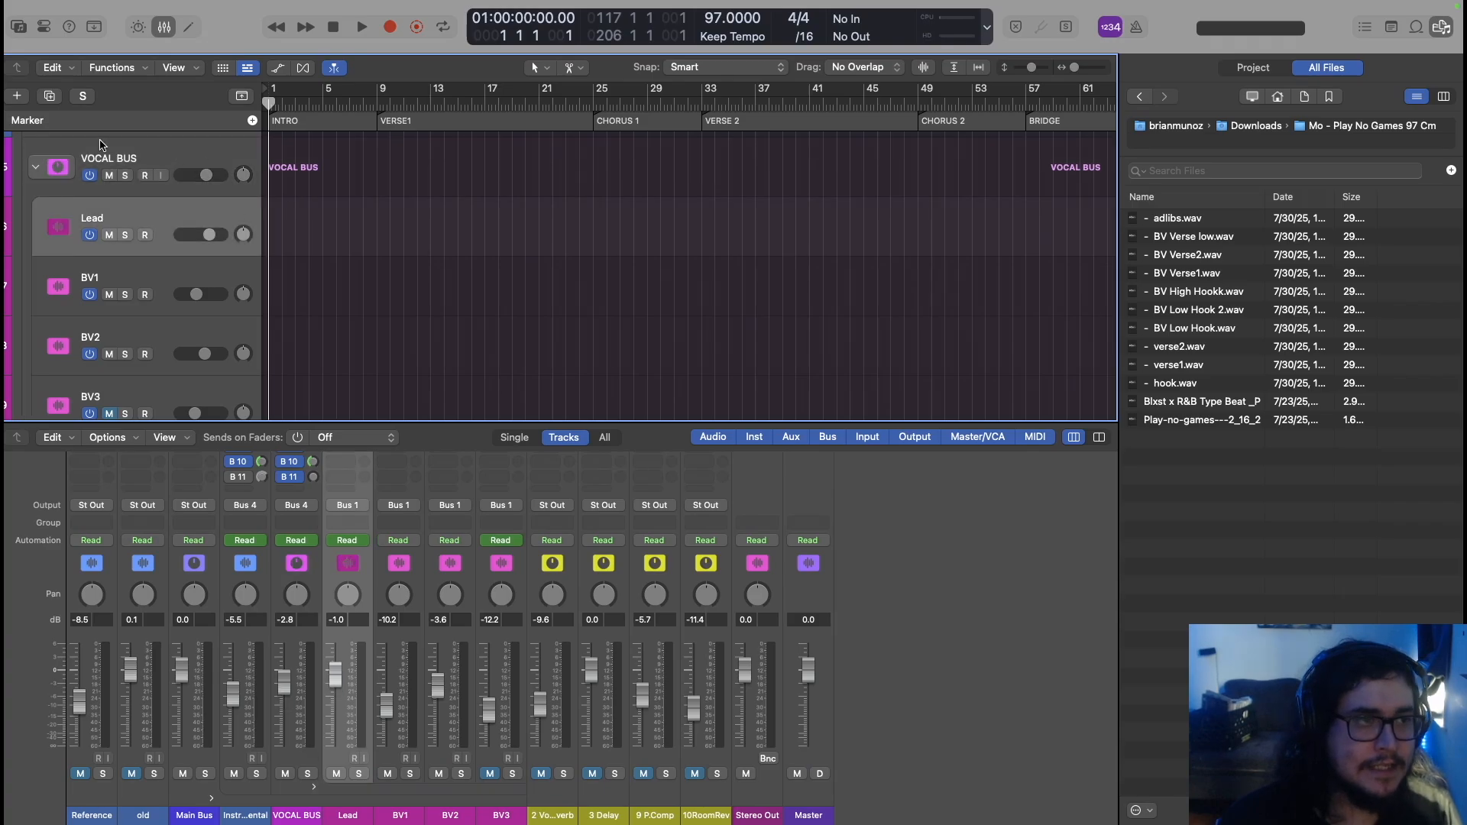
click(36, 166)
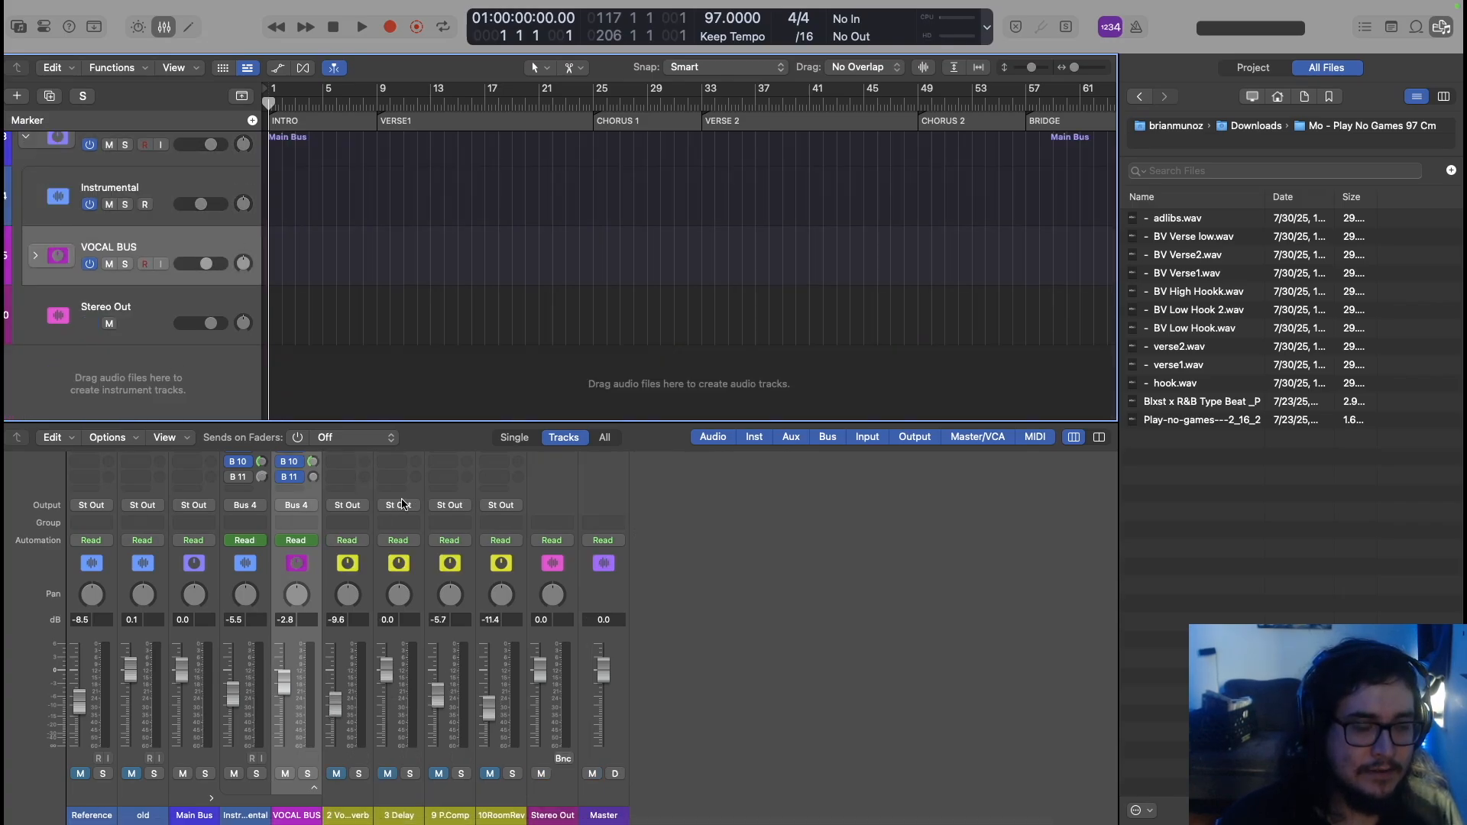
scroll(304, 529, up, 8)
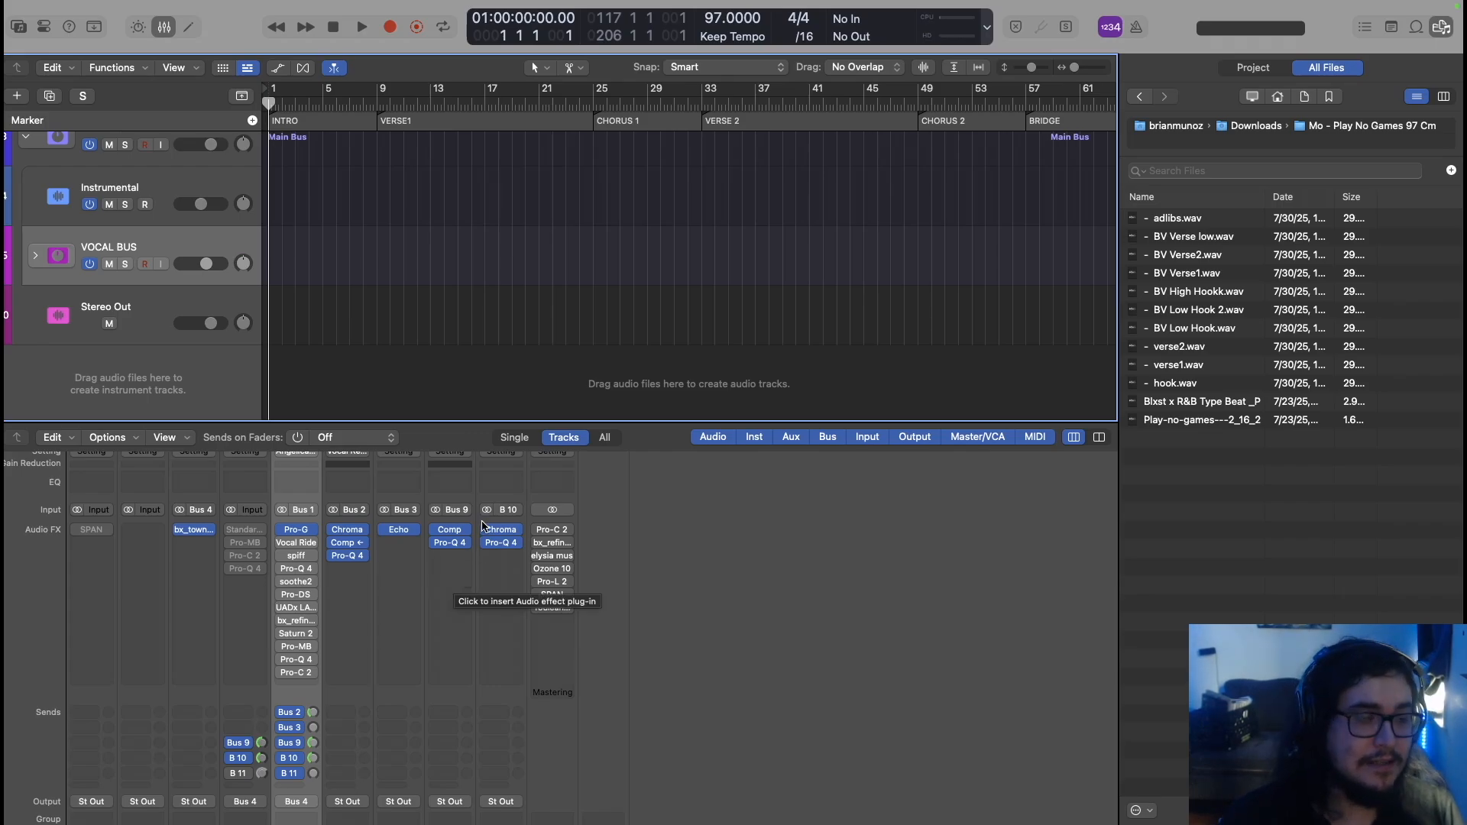
click(35, 256)
scroll(205, 315, down, 5)
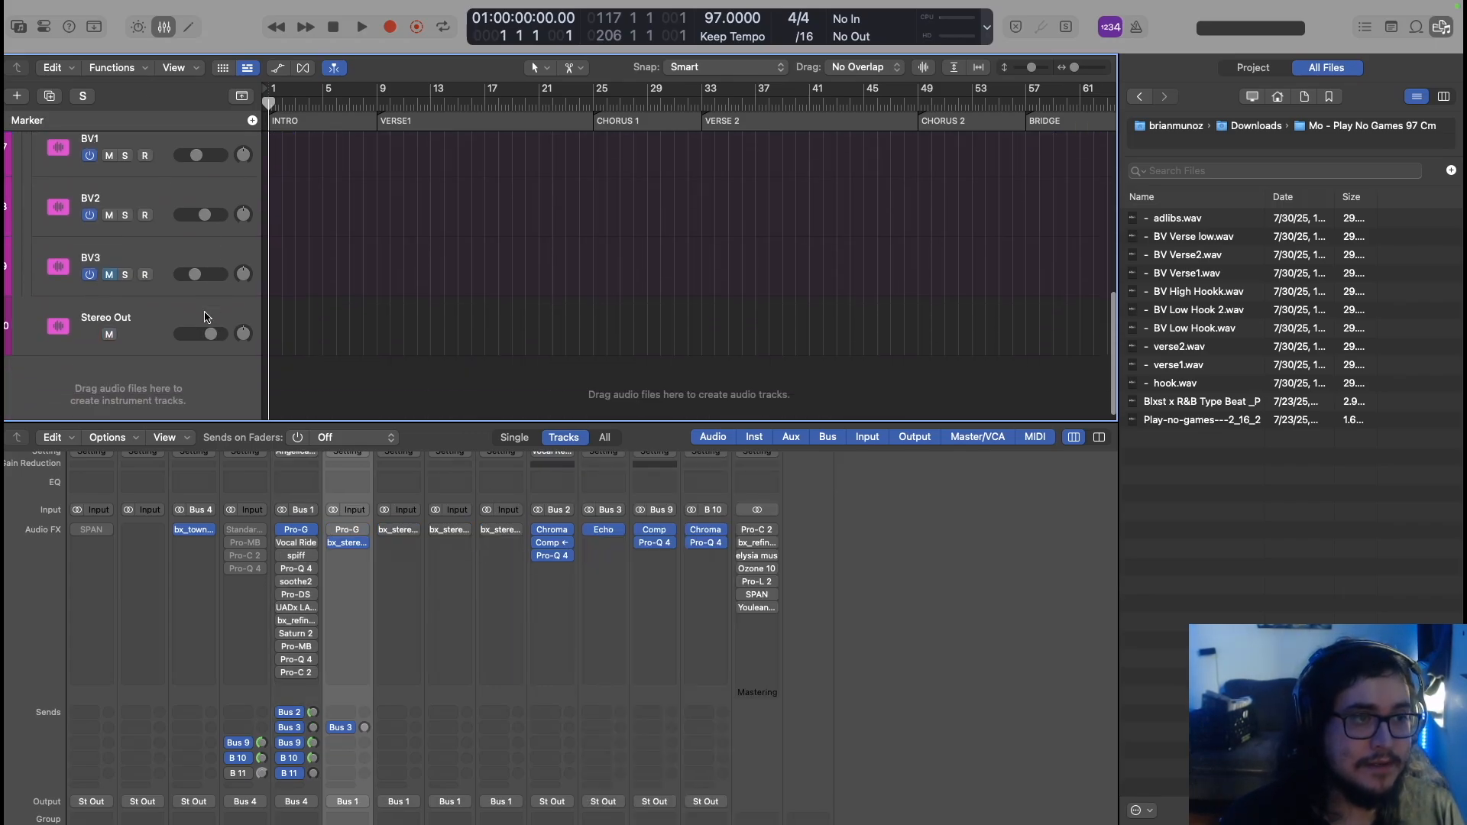
scroll(205, 315, up, 1)
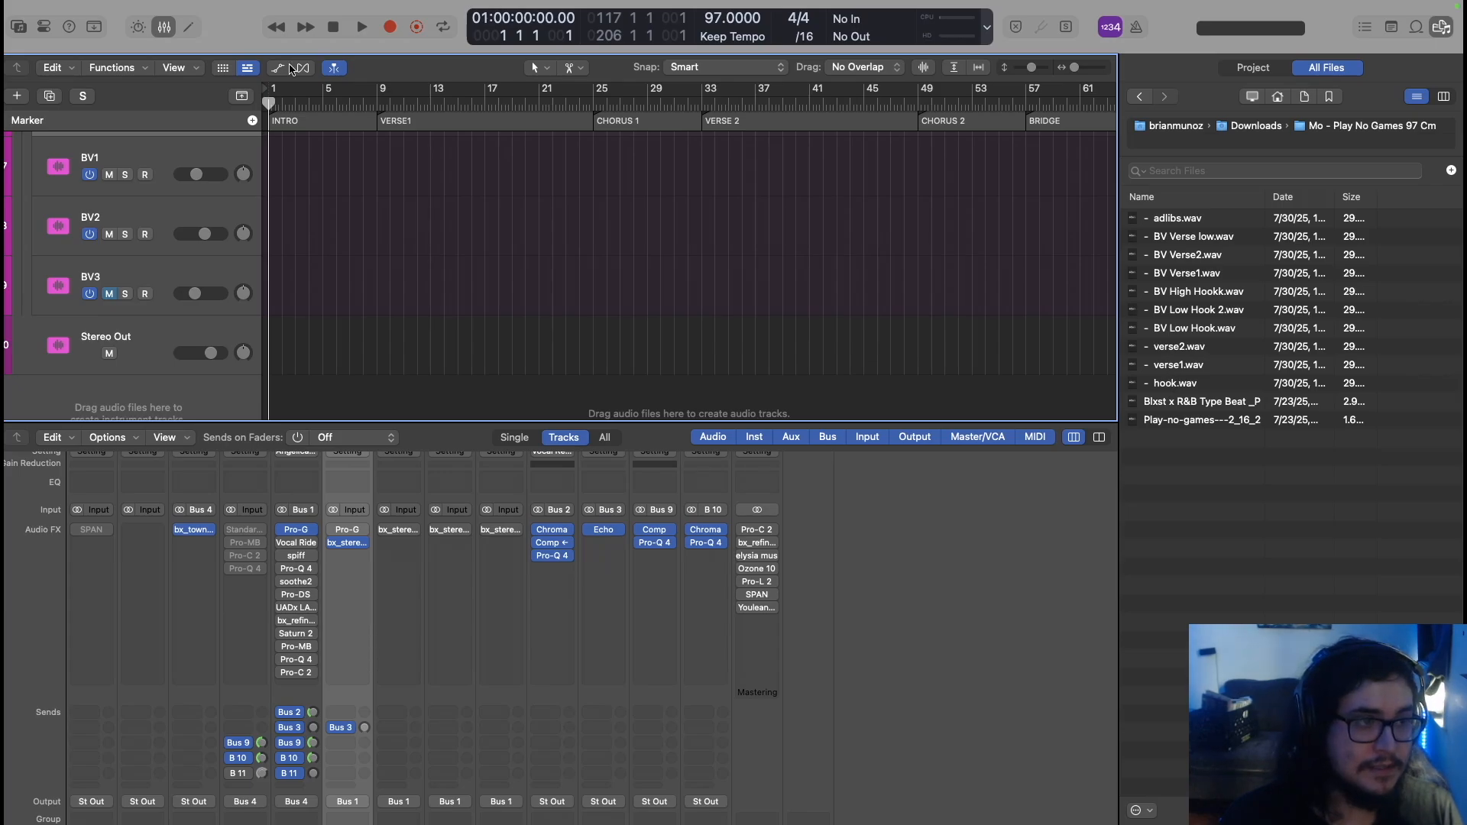
scroll(214, 186, up, 3)
scroll(206, 200, down, 1)
click(150, 331)
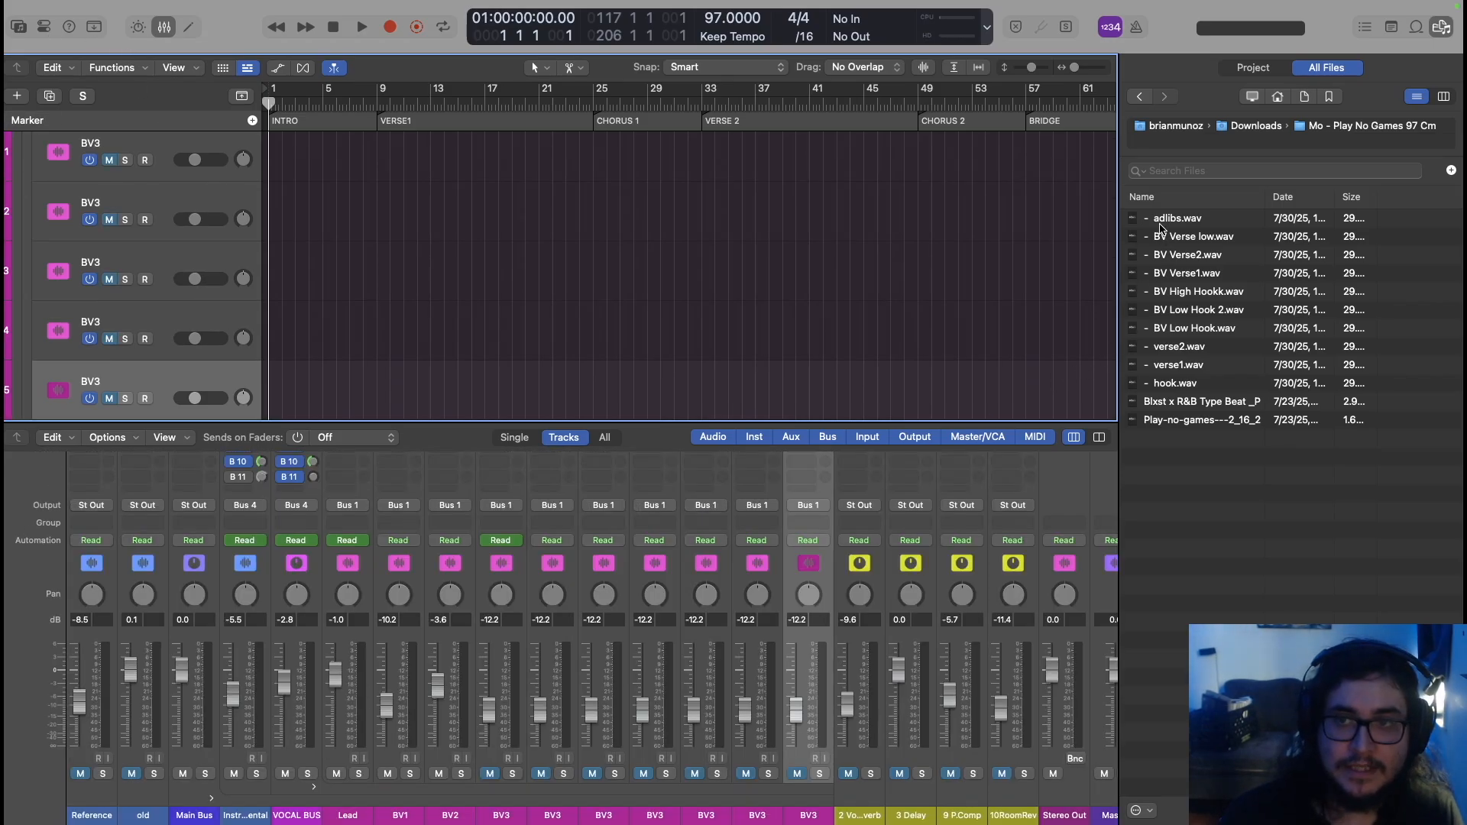
Drop adlibs.wav through hook.wav onto the existing tracks starting at Lead, then deselect them
click(1160, 225)
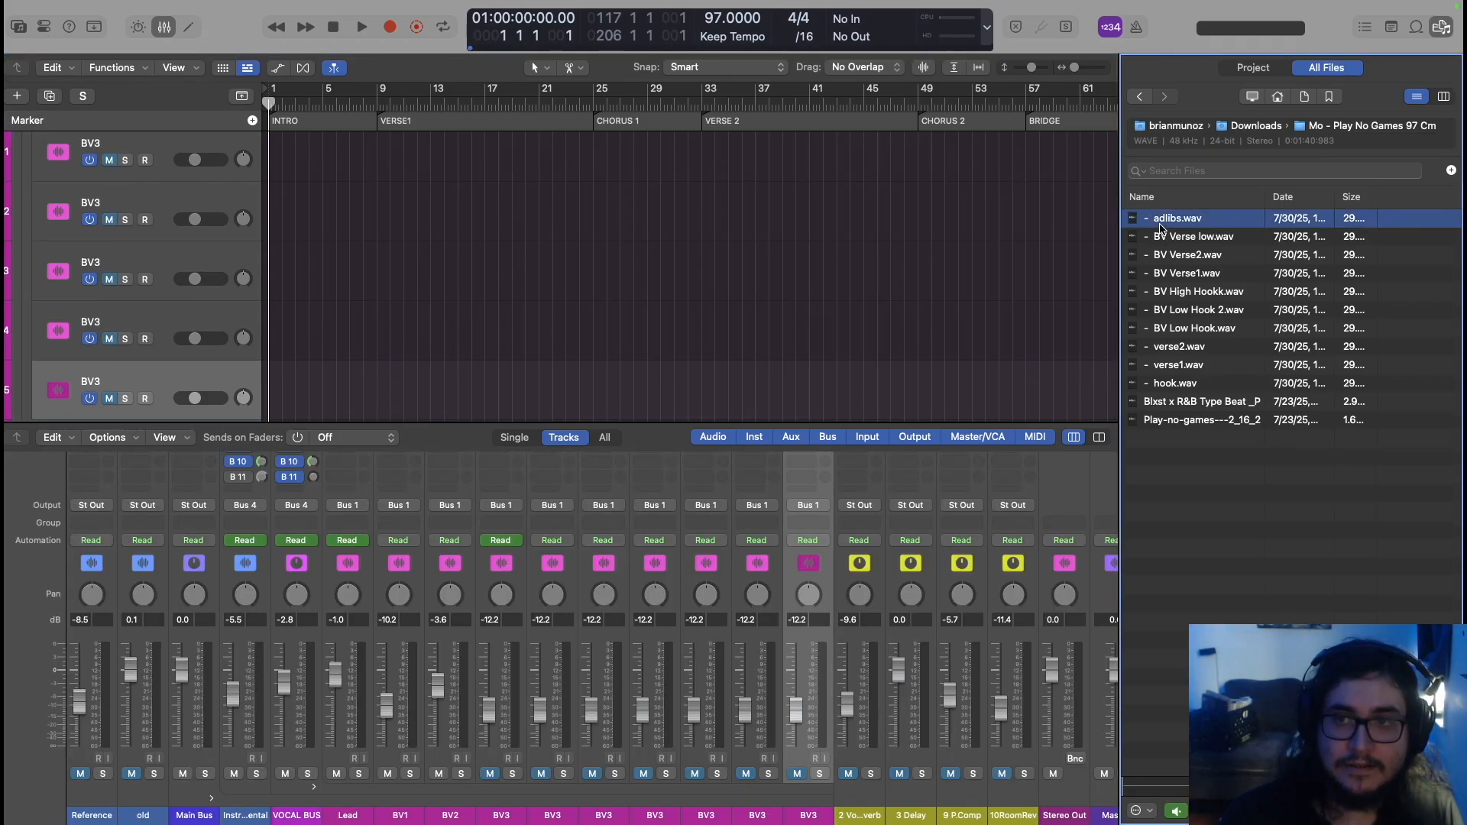
shift+click(1177, 385)
scroll(229, 298, up, 10)
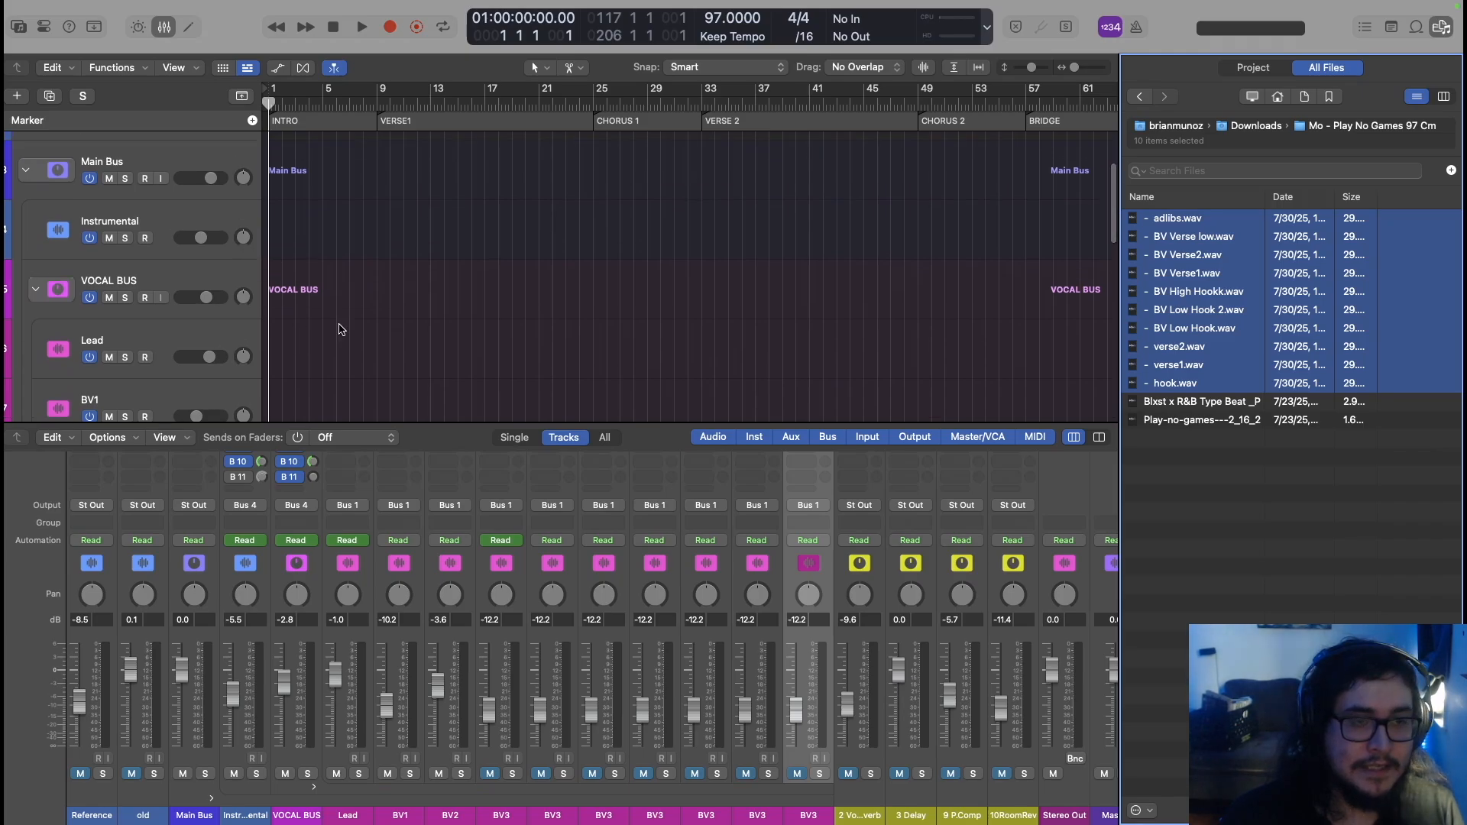
drag(1182, 220, 264, 358)
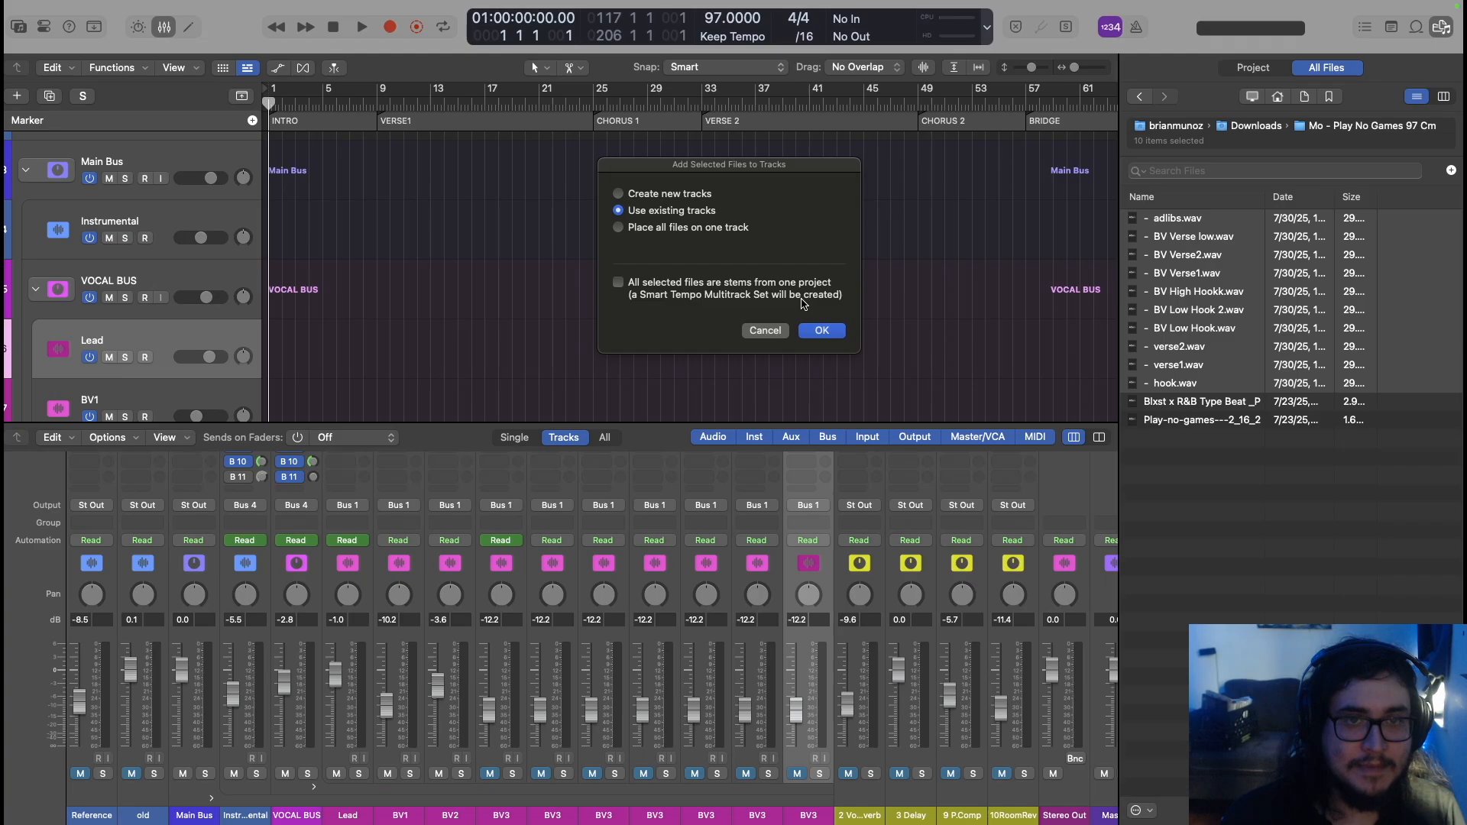
click(822, 331)
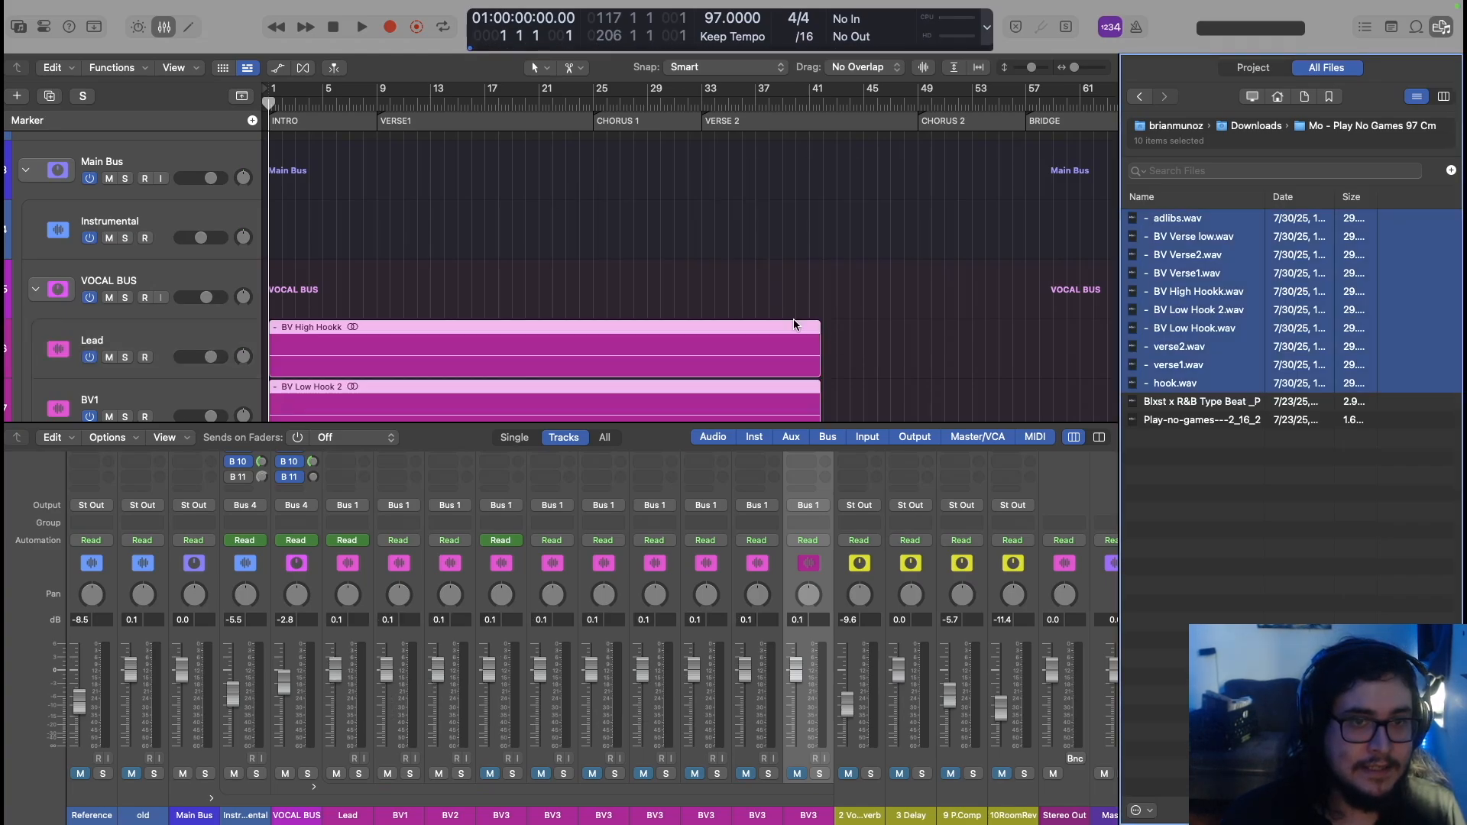
scroll(540, 269, down, 4)
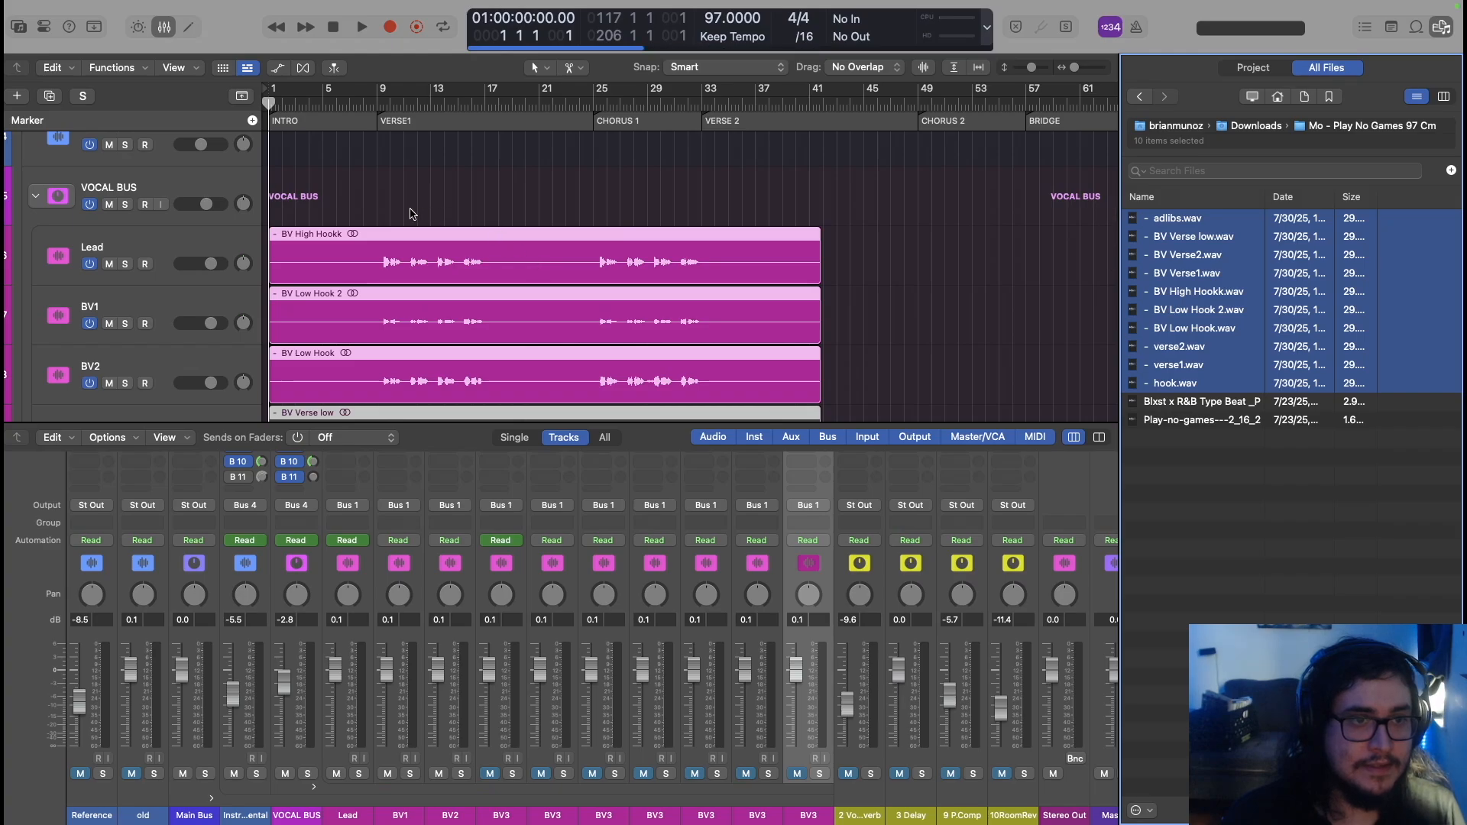
click(378, 155)
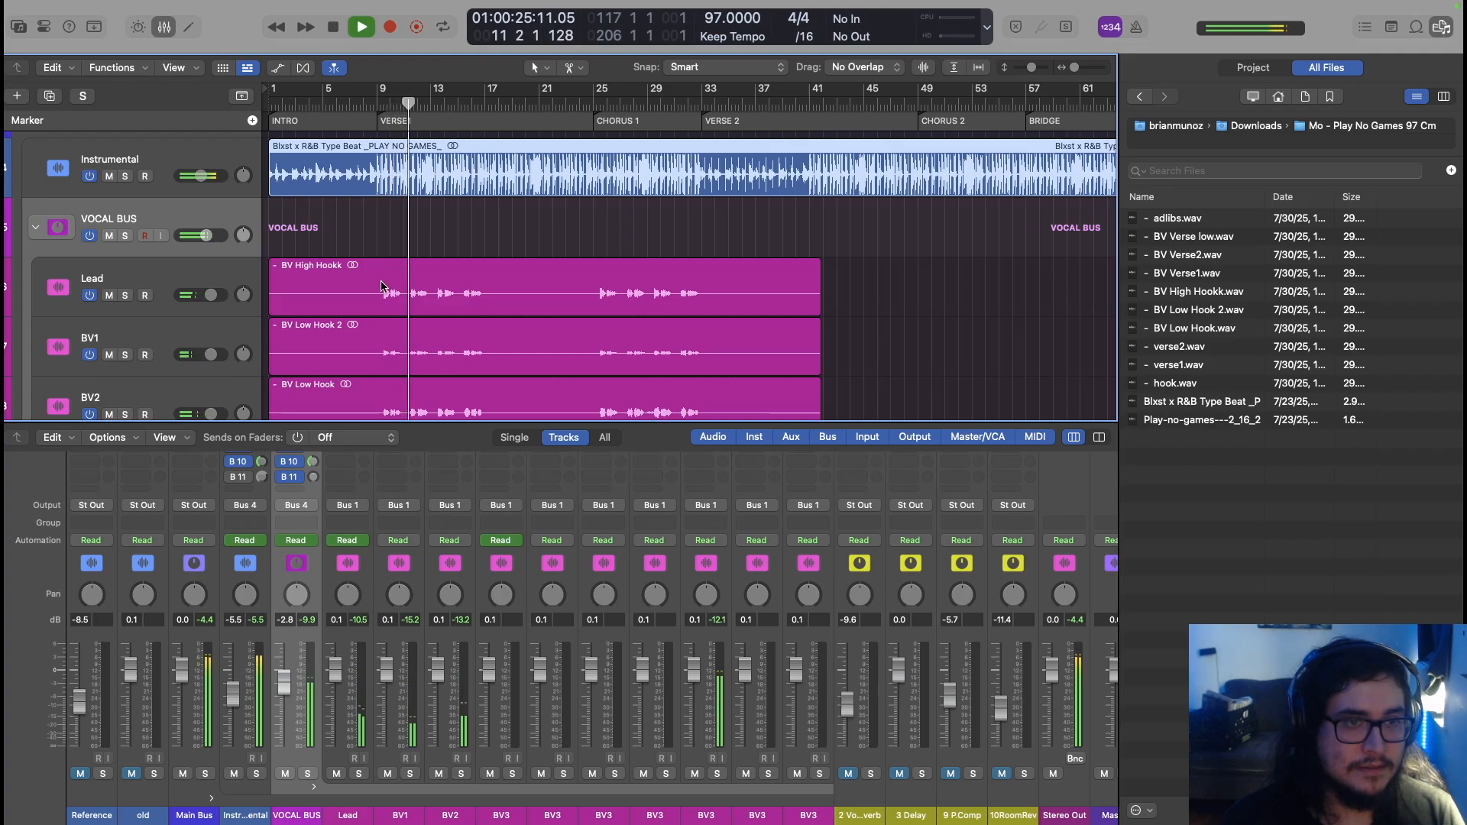
scroll(382, 287, up, 10)
scroll(382, 287, down, 8)
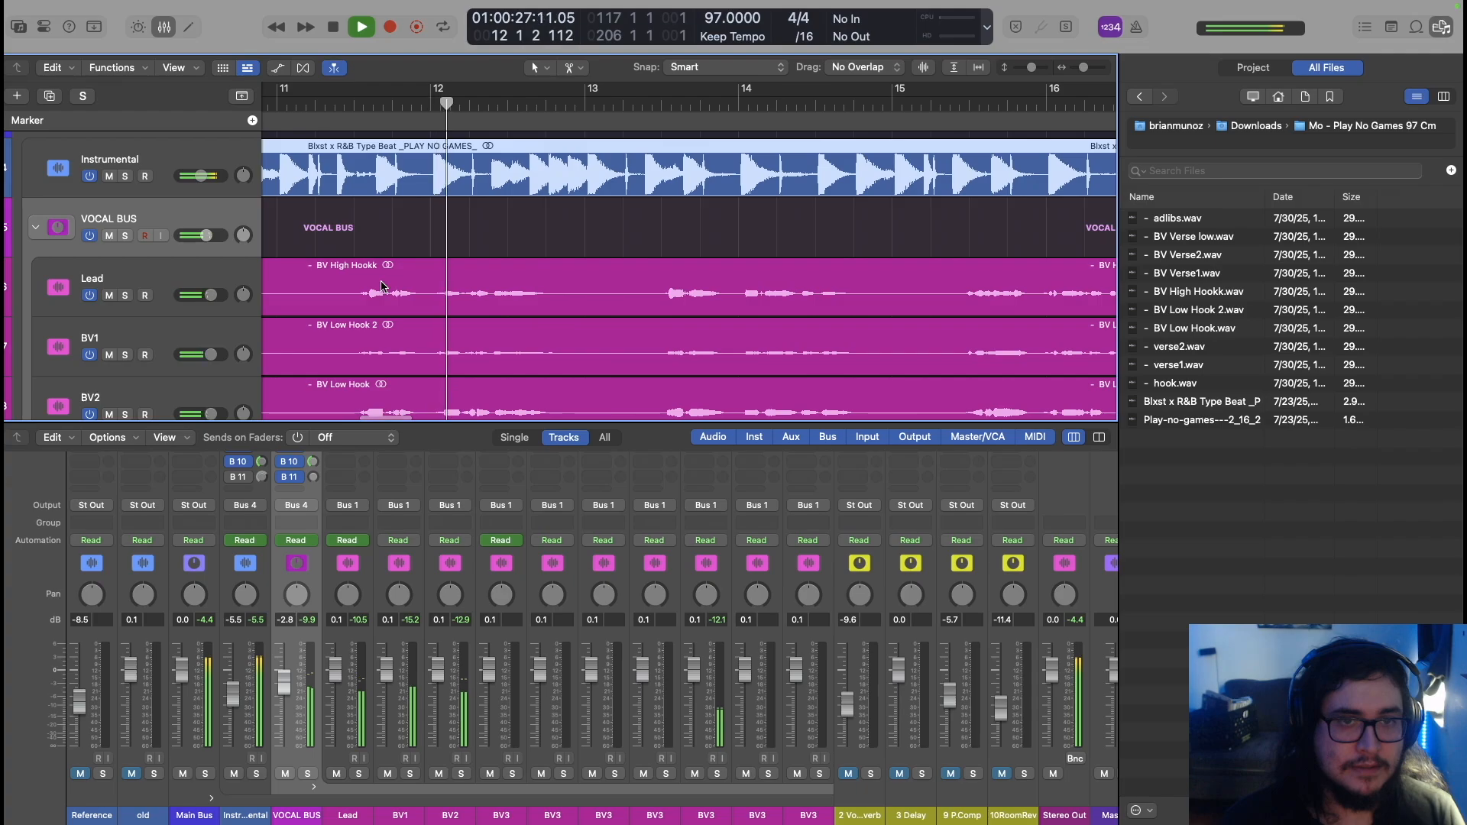
scroll(382, 287, left, 6)
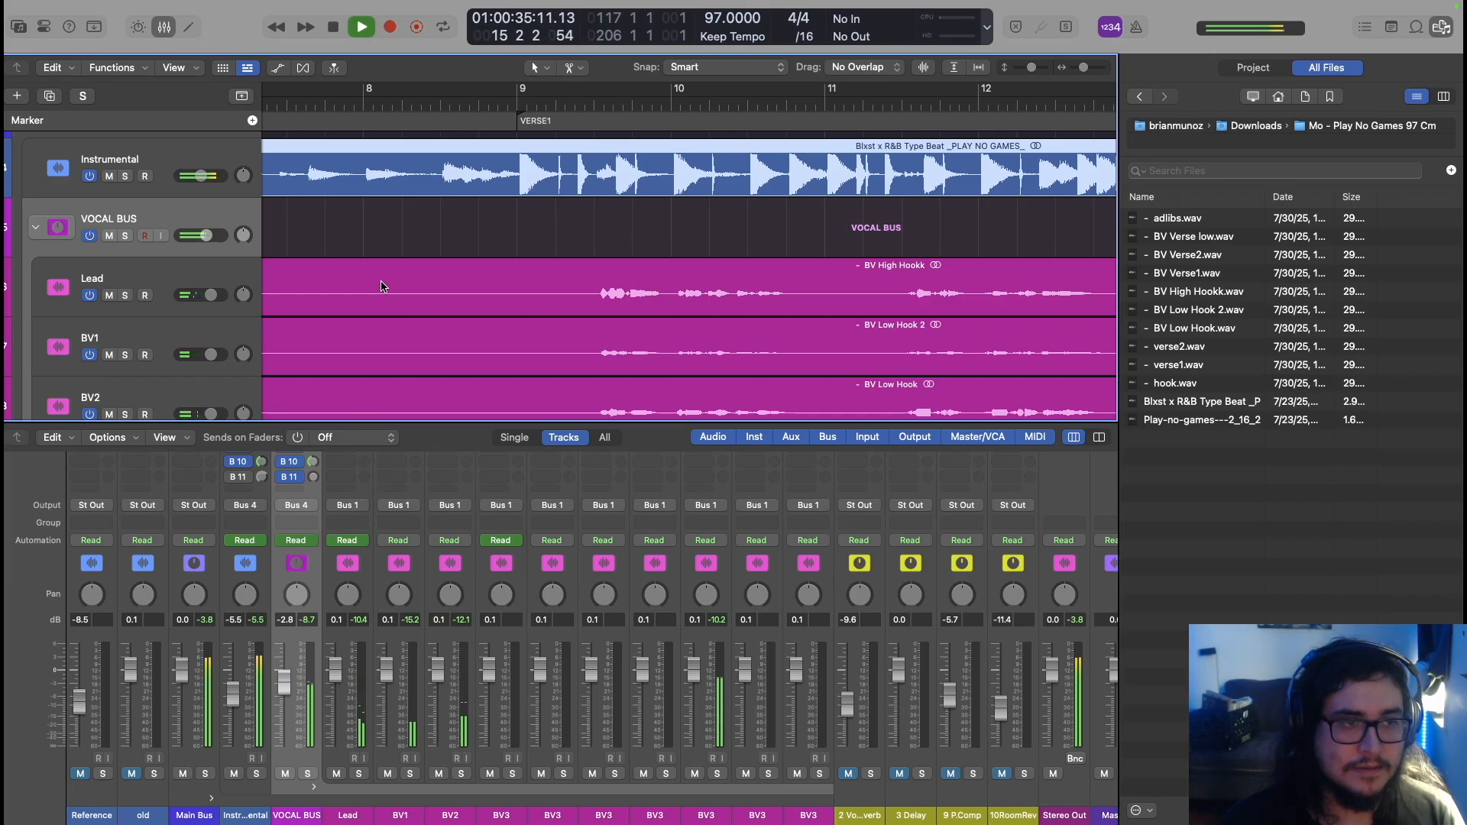
key(z)
scroll(383, 288, down, 6)
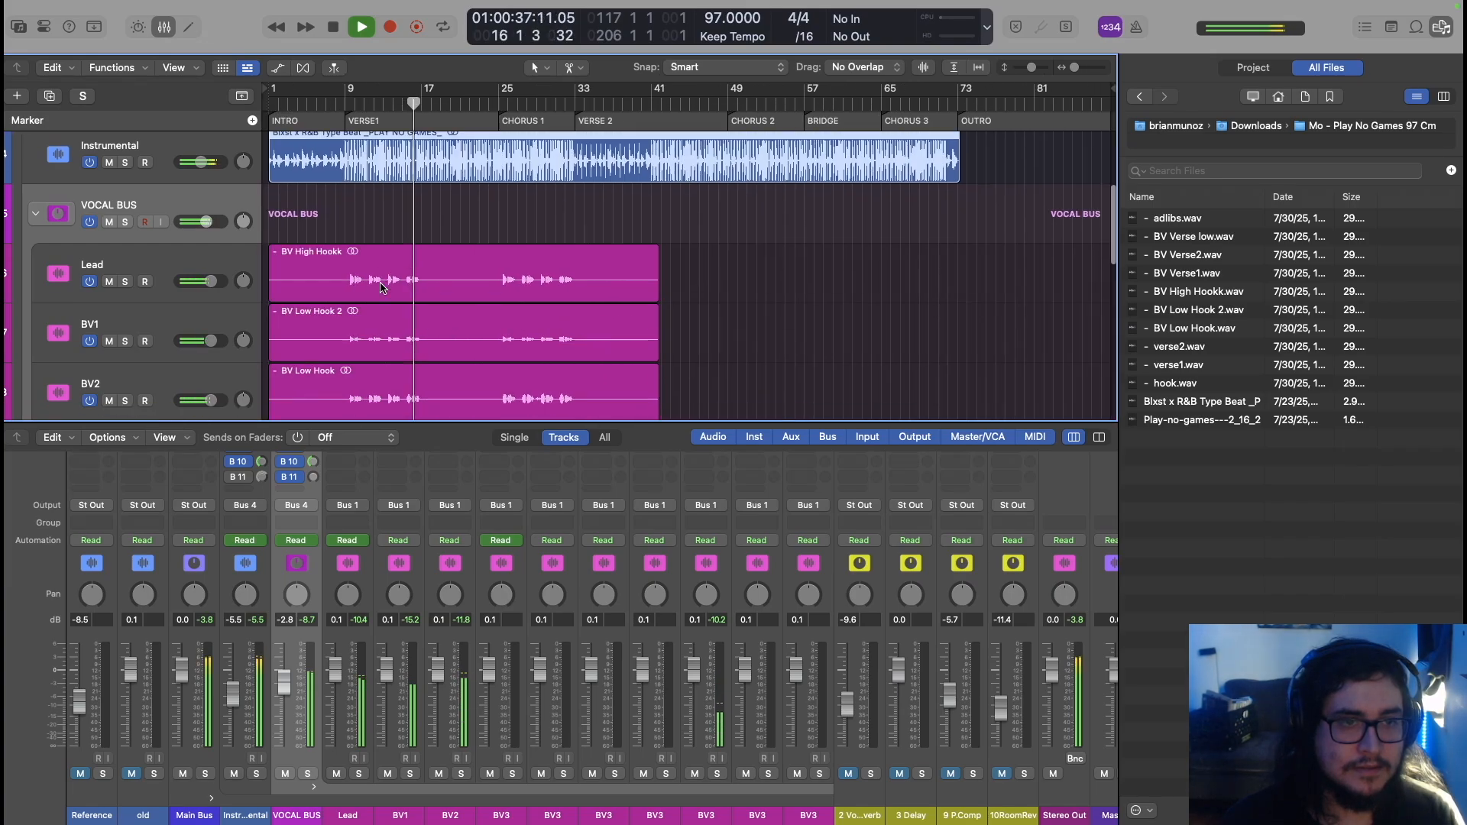
scroll(383, 289, down, 2)
scroll(382, 288, down, 4)
scroll(383, 288, down, 1)
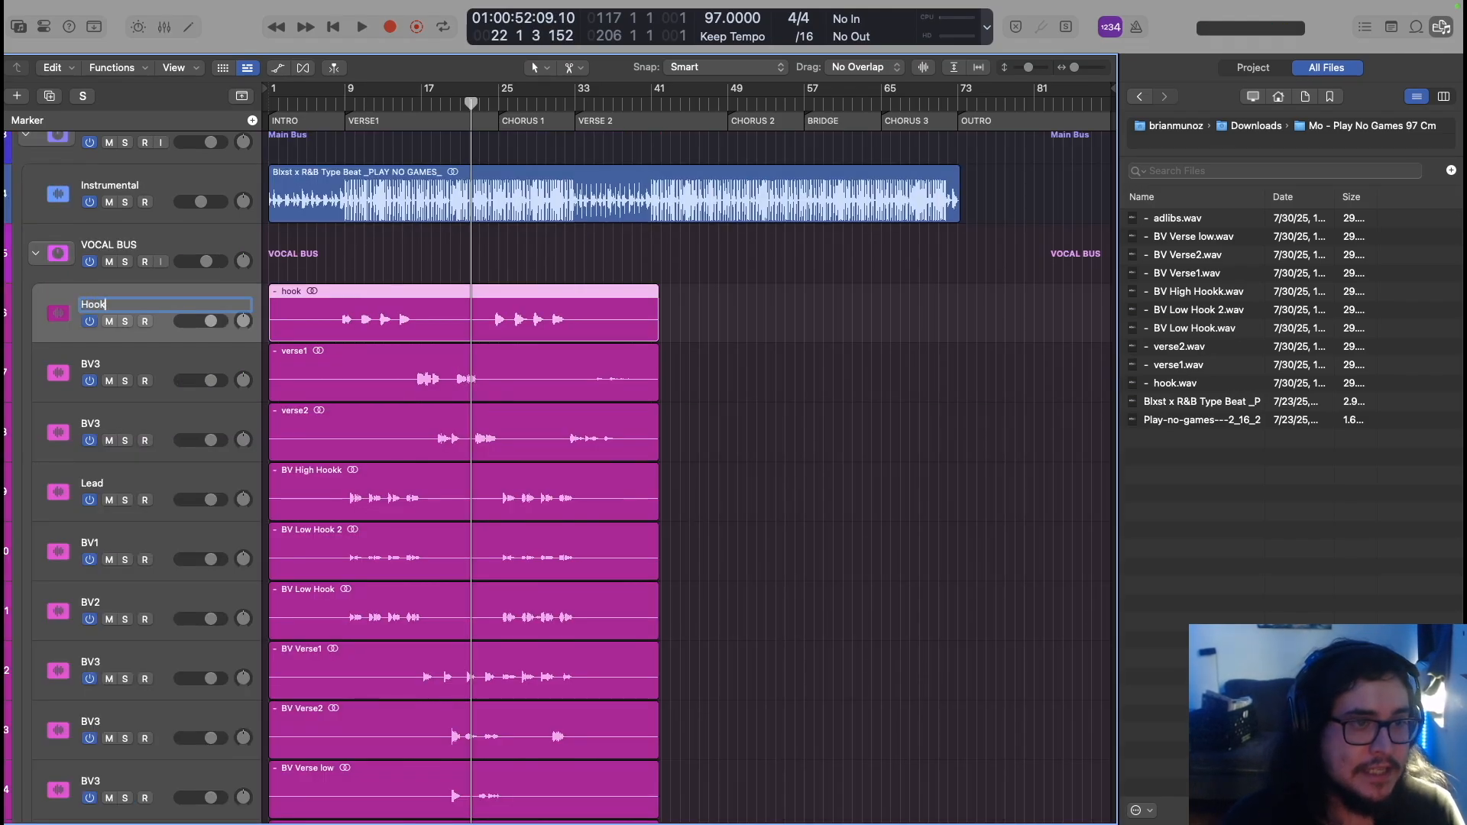
Rename the tracks Hook, Verse1 and Verse2, begin the next BV name, and close the browser
key(Tab)
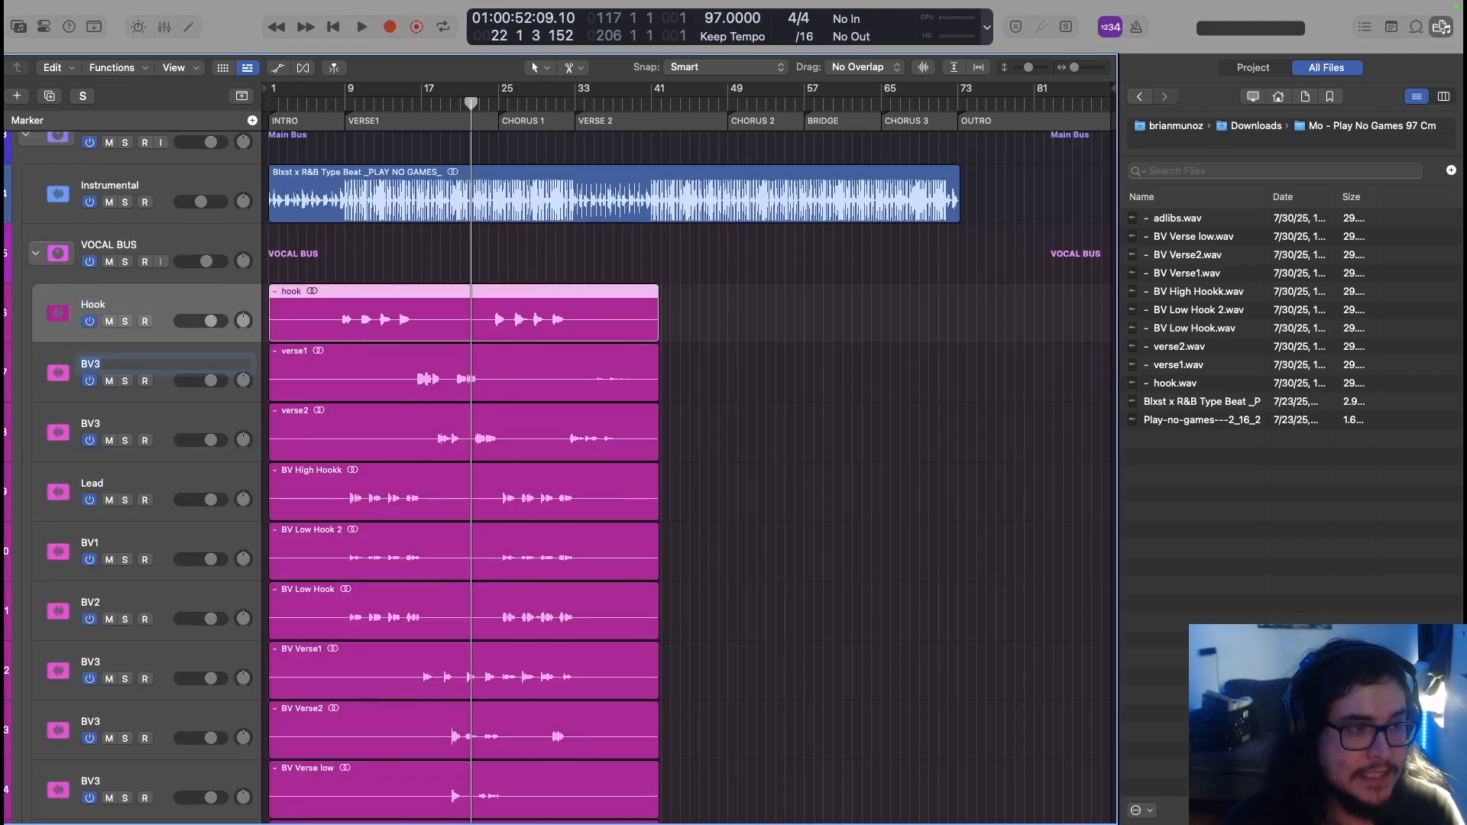
text(Verse1)
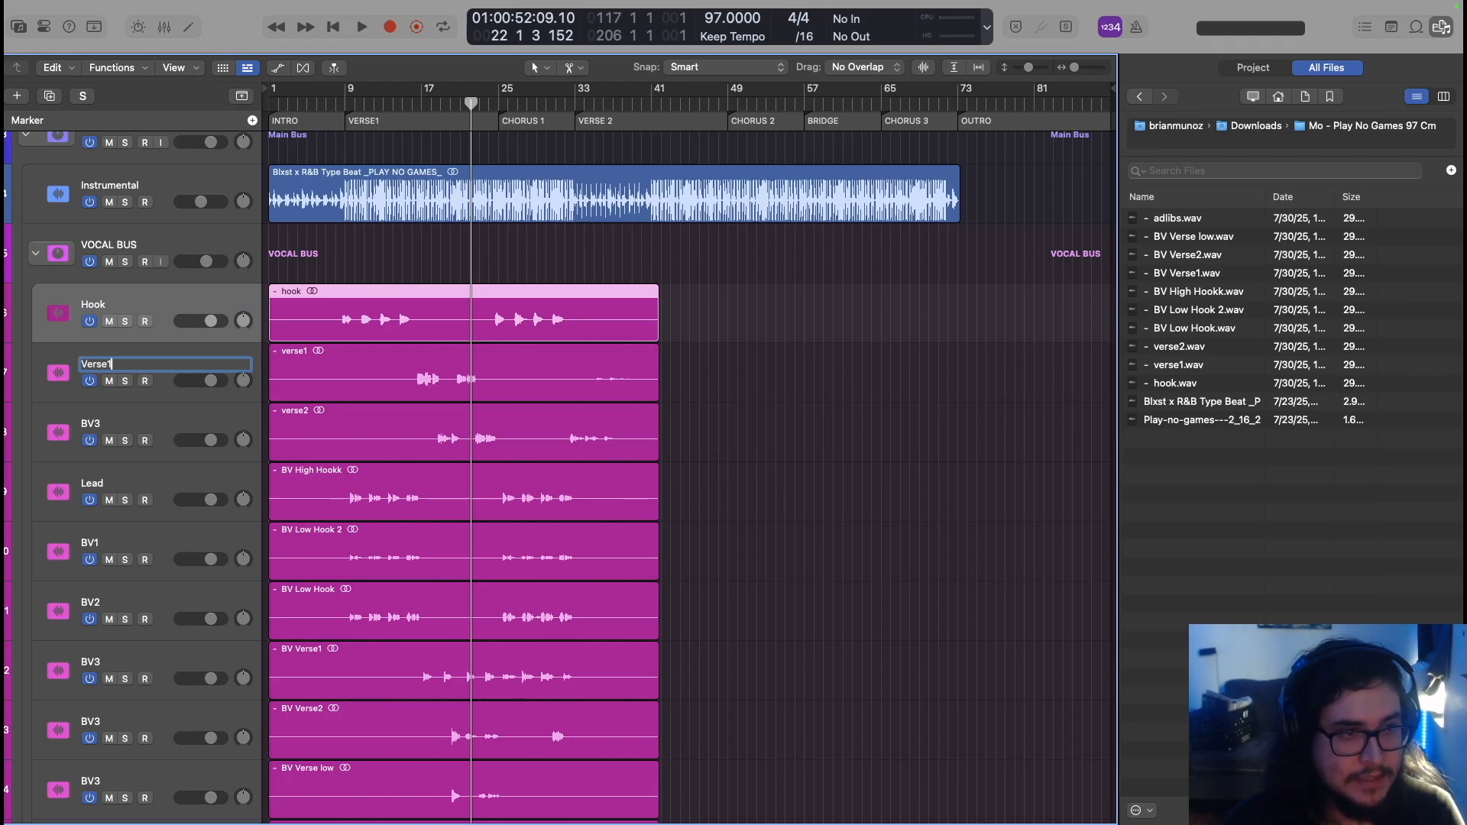
key(Tab)
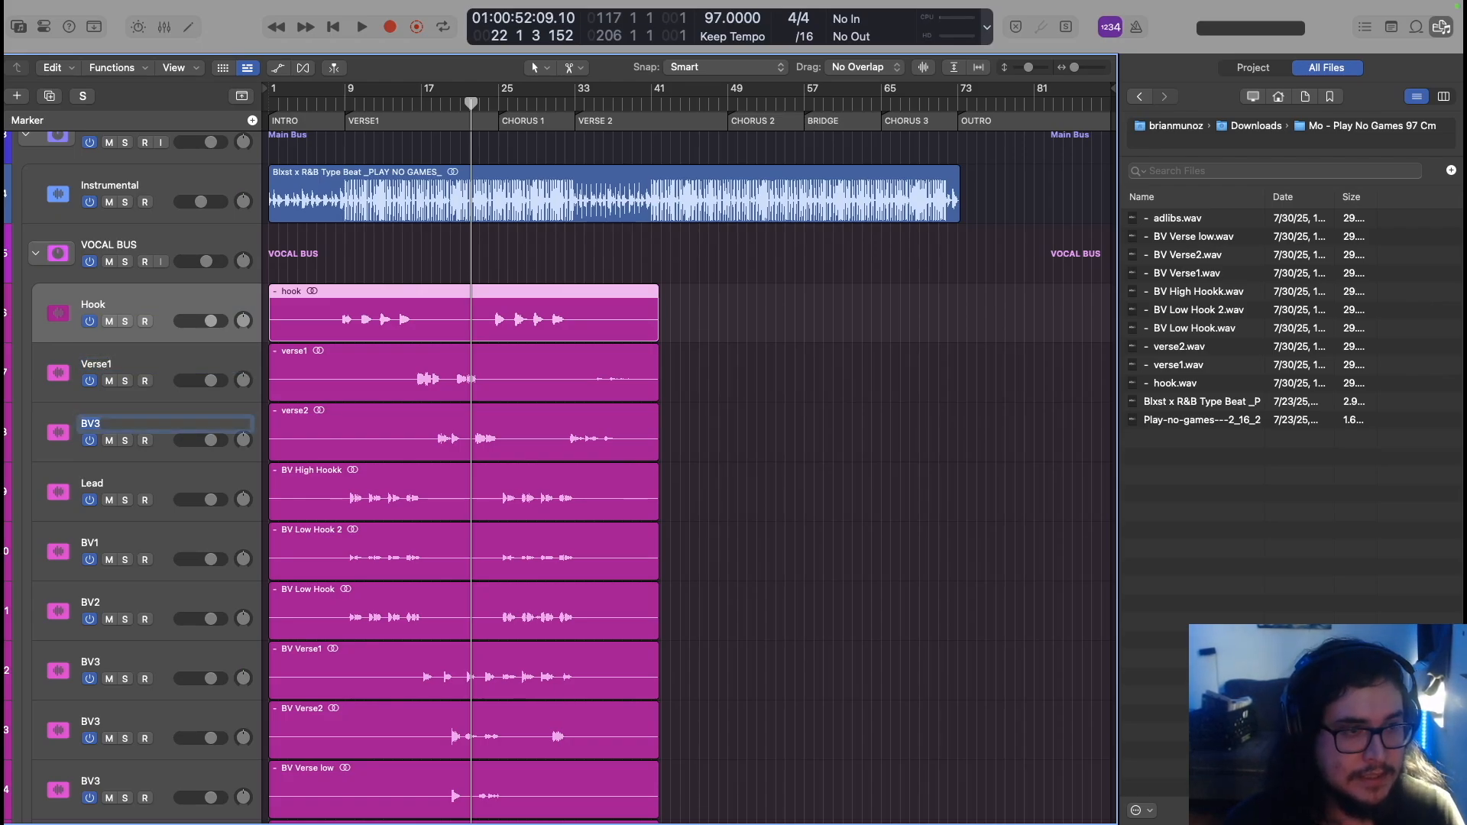
text(Verse2)
key(Tab)
text(B)
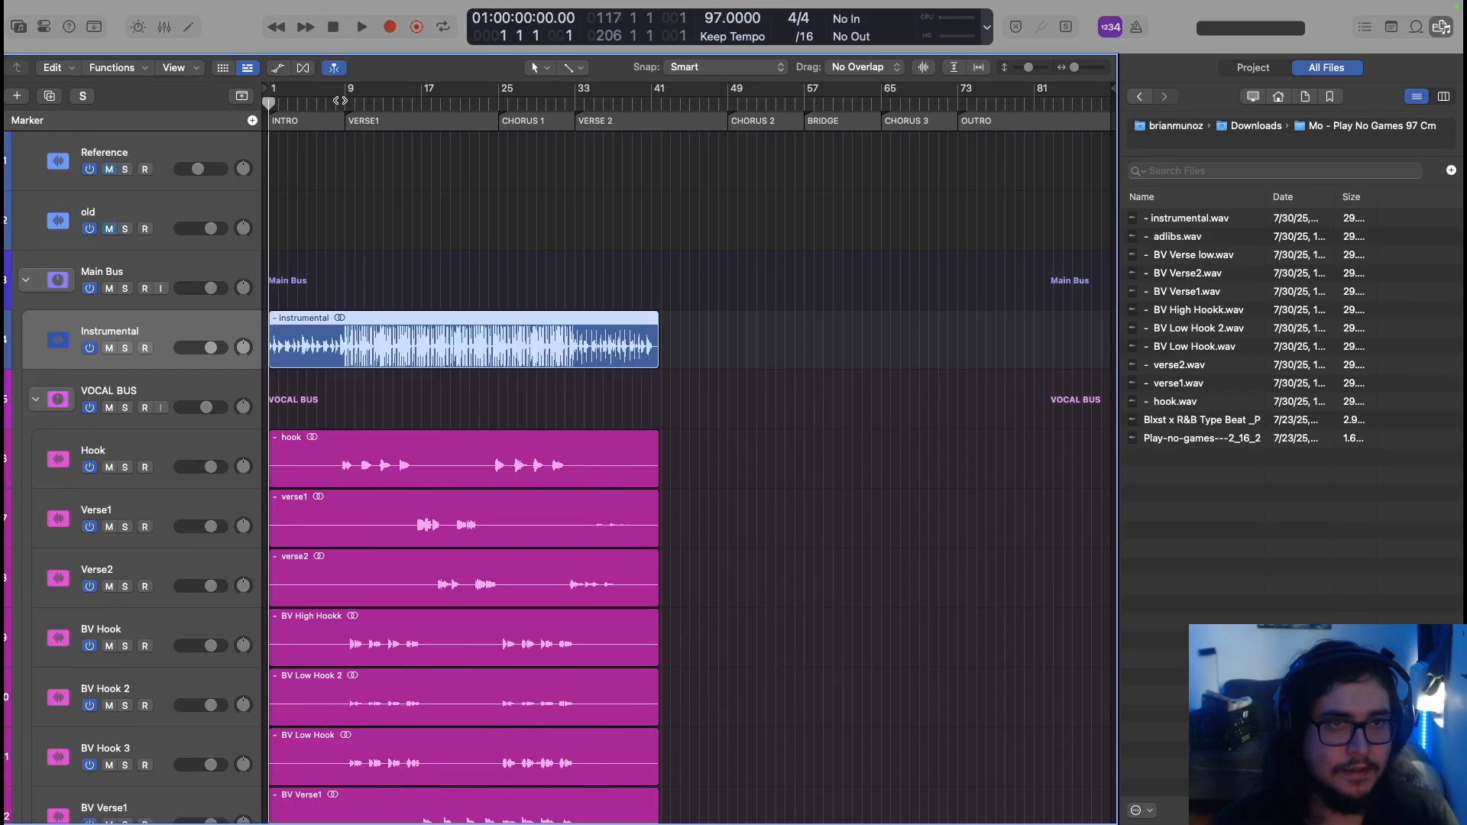
scroll(331, 236, up, 5)
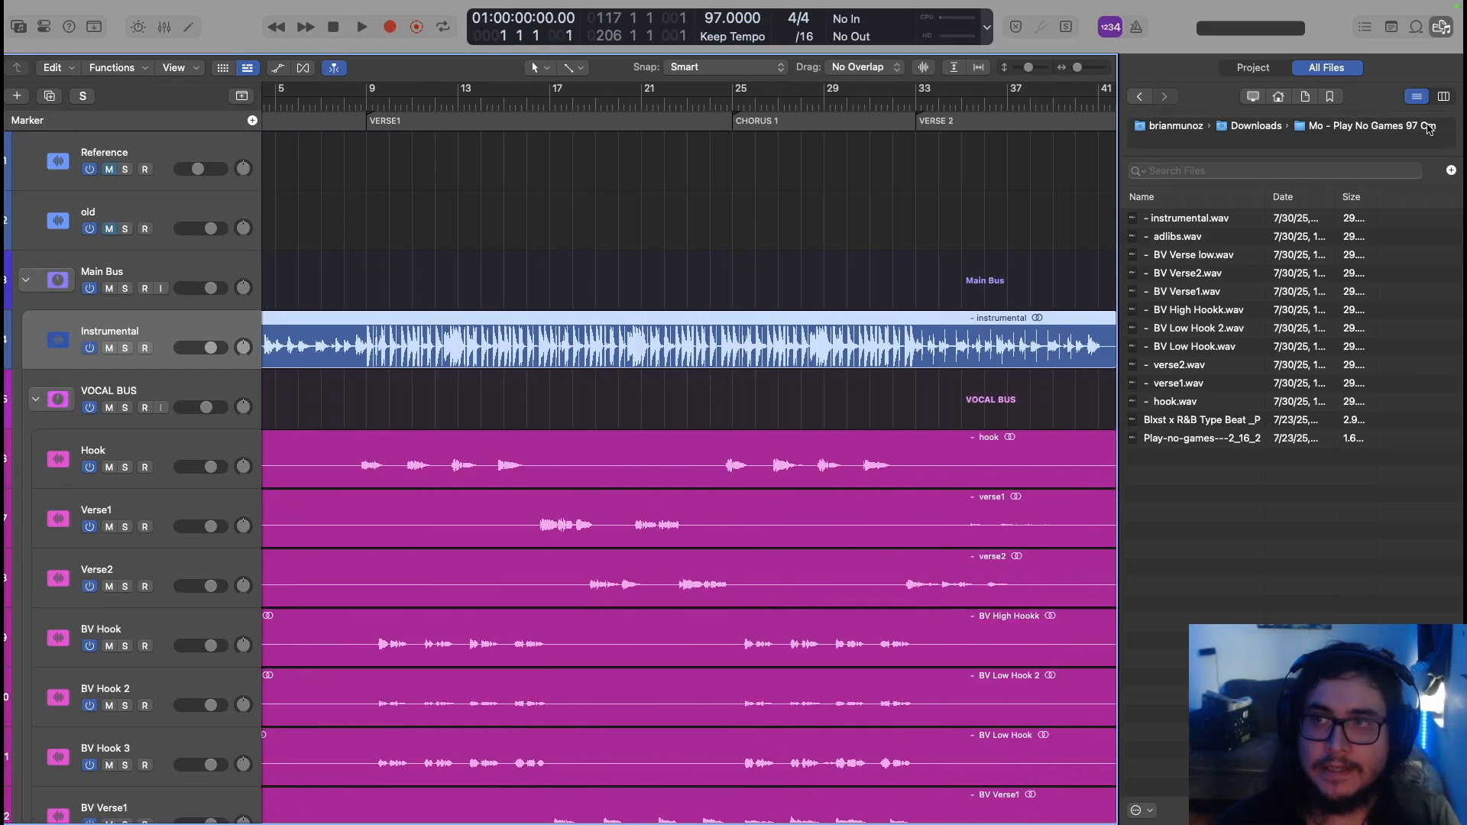
click(1442, 27)
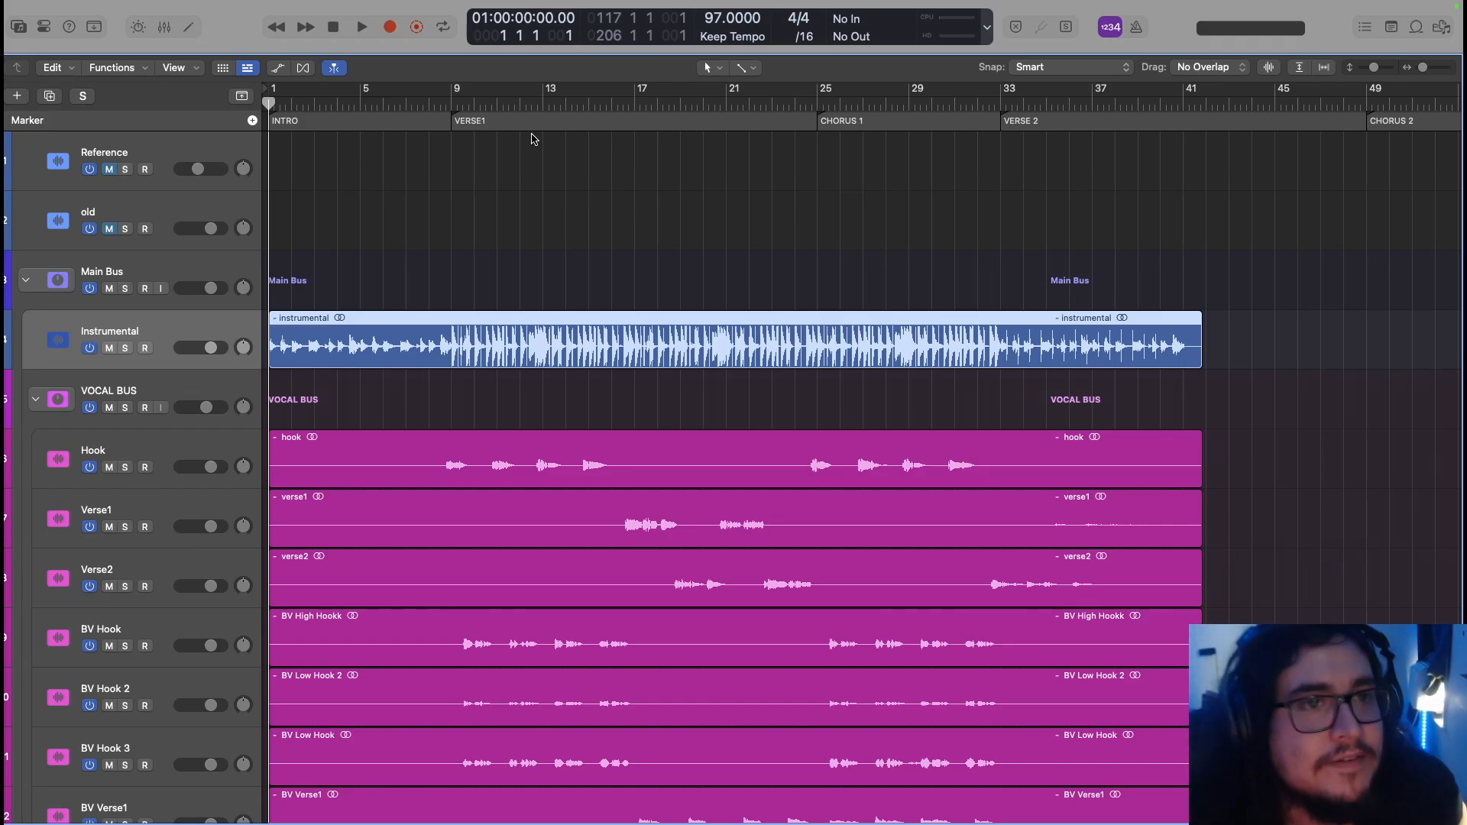
Move the chorus marker to start at bar 9 and extend CHORUS 1 to bar 17
click(533, 139)
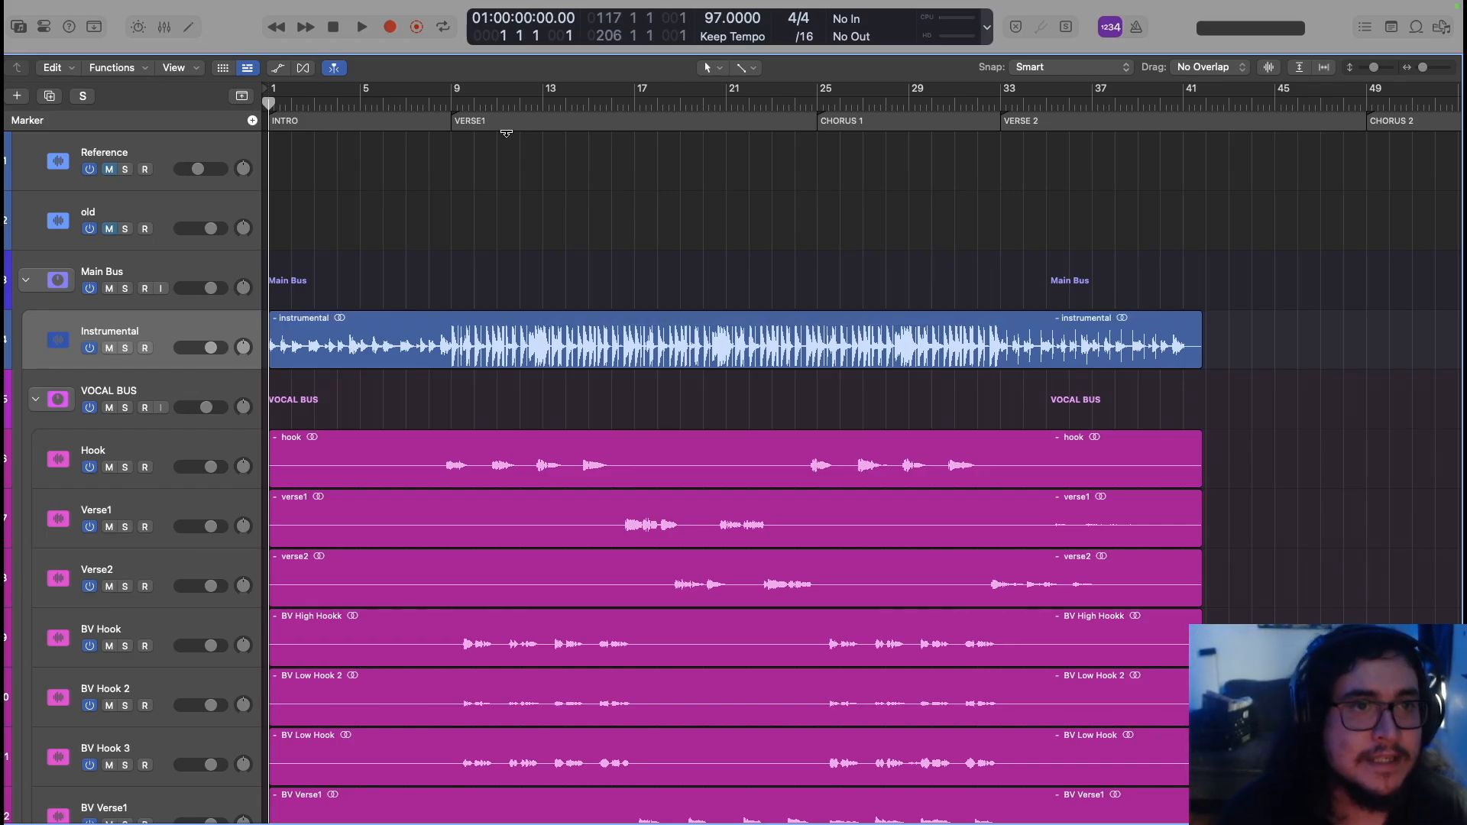
click(428, 104)
key(space)
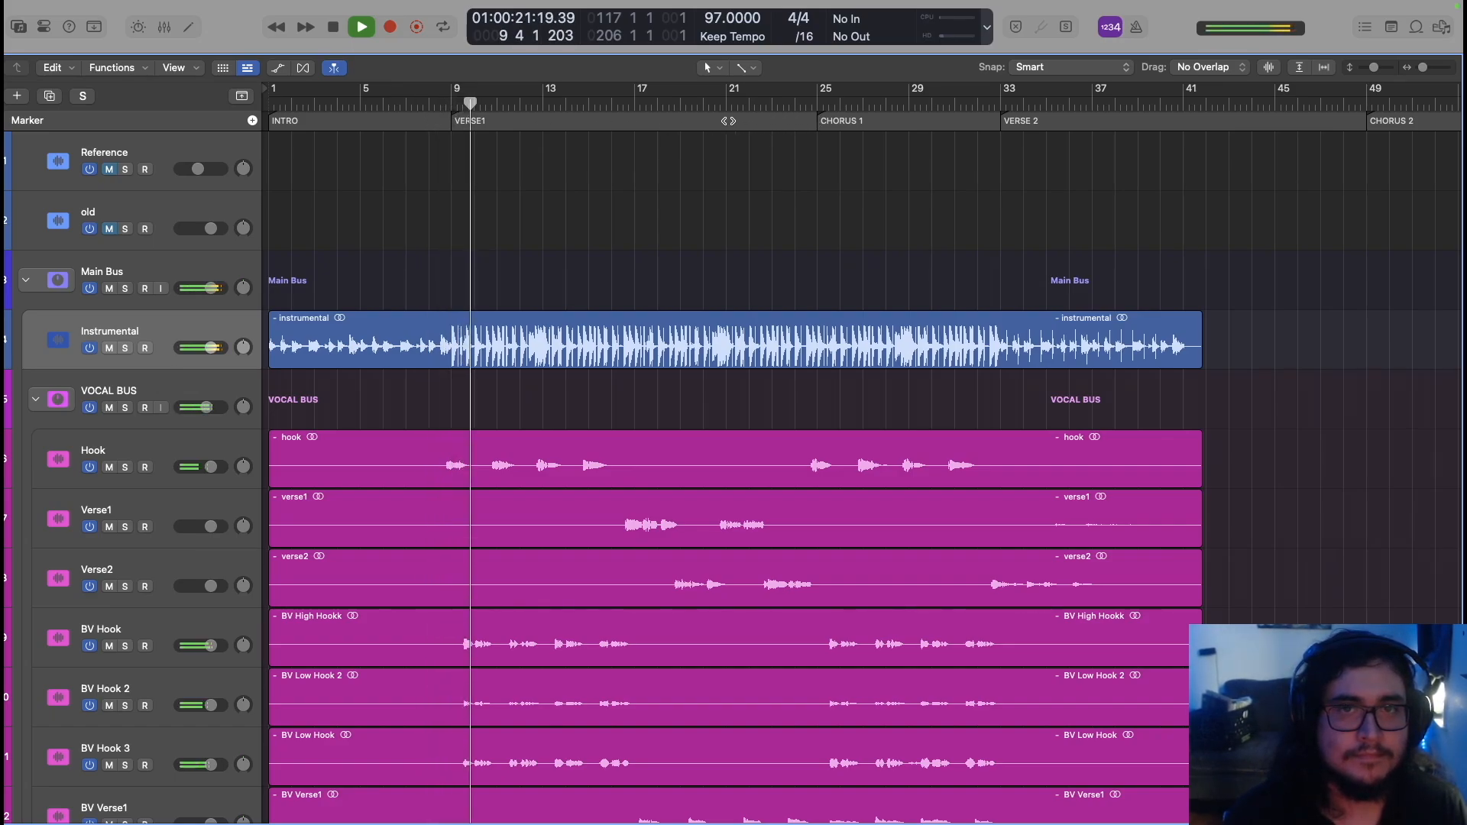
key(space)
mouse_move(867, 121)
mouse_down()
mouse_move(856, 195)
mouse_move(527, 195)
mouse_up()
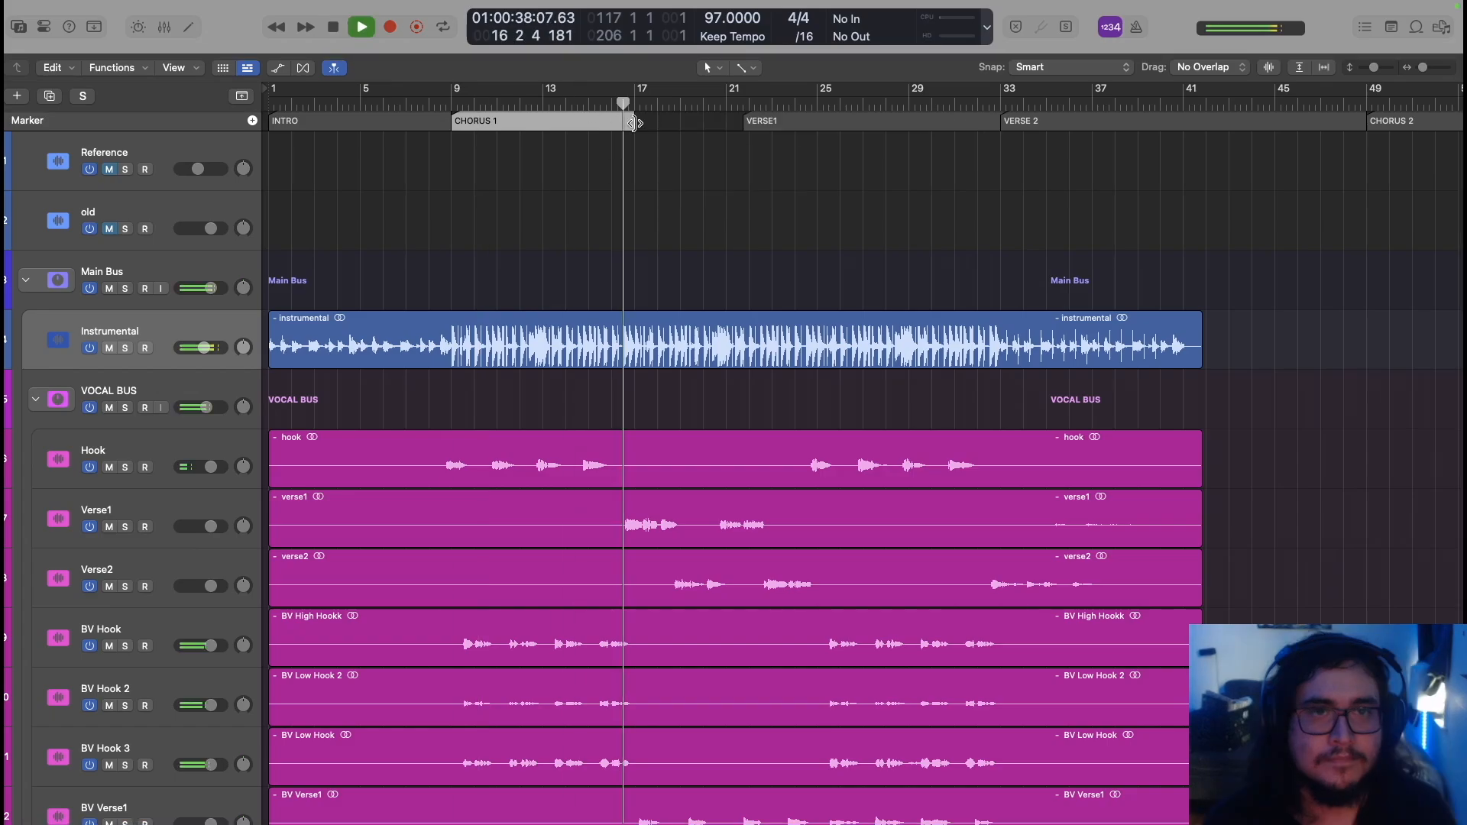
mouse_move(634, 127)
mouse_down()
mouse_move(692, 128)
mouse_move(636, 121)
mouse_up()
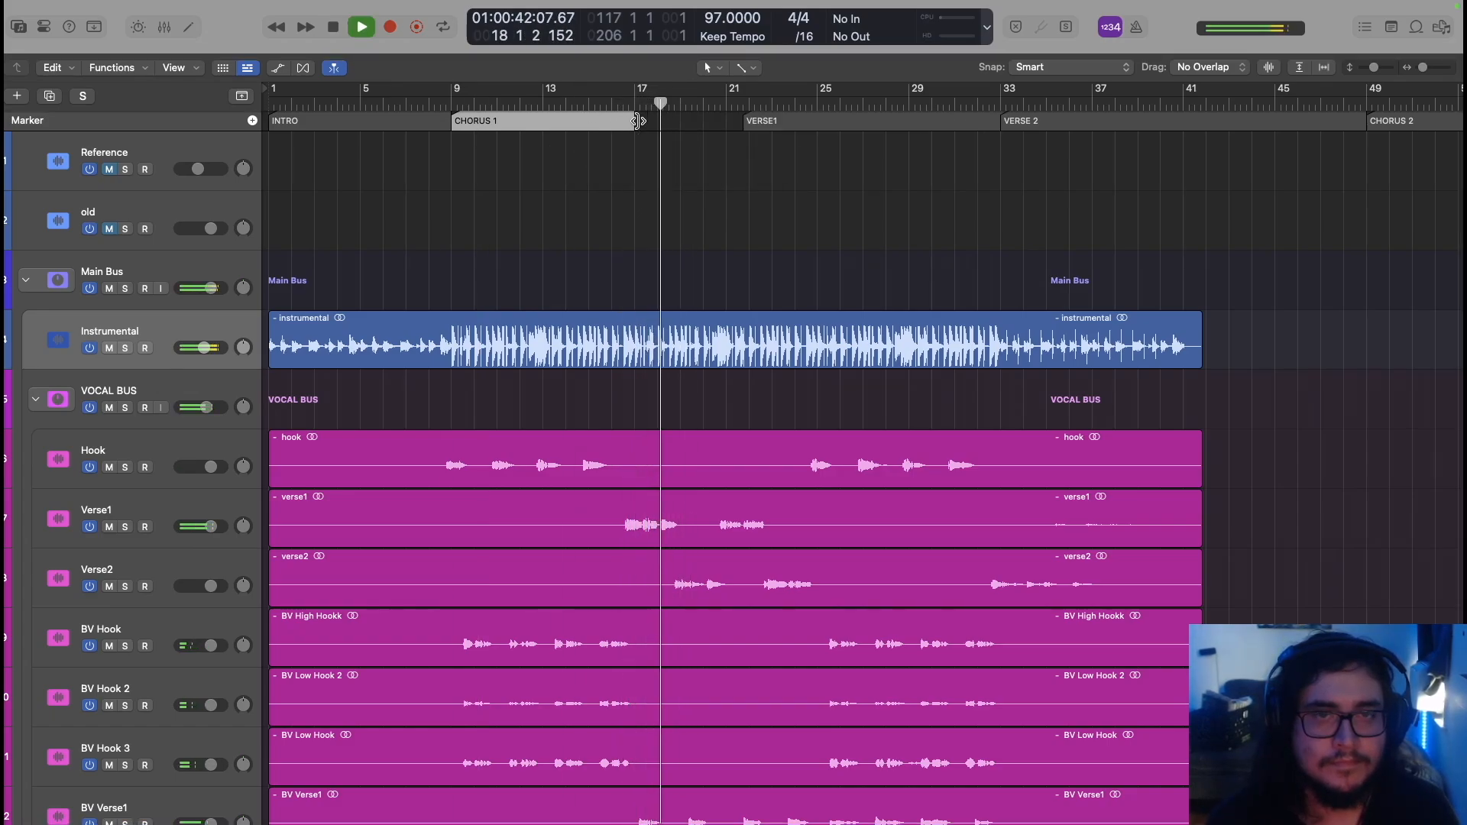
key(space)
Set VERSE1 to bars 17–25, delete VERSE 2, and move CHORUS 2 to bar 25
drag(791, 122, 728, 124)
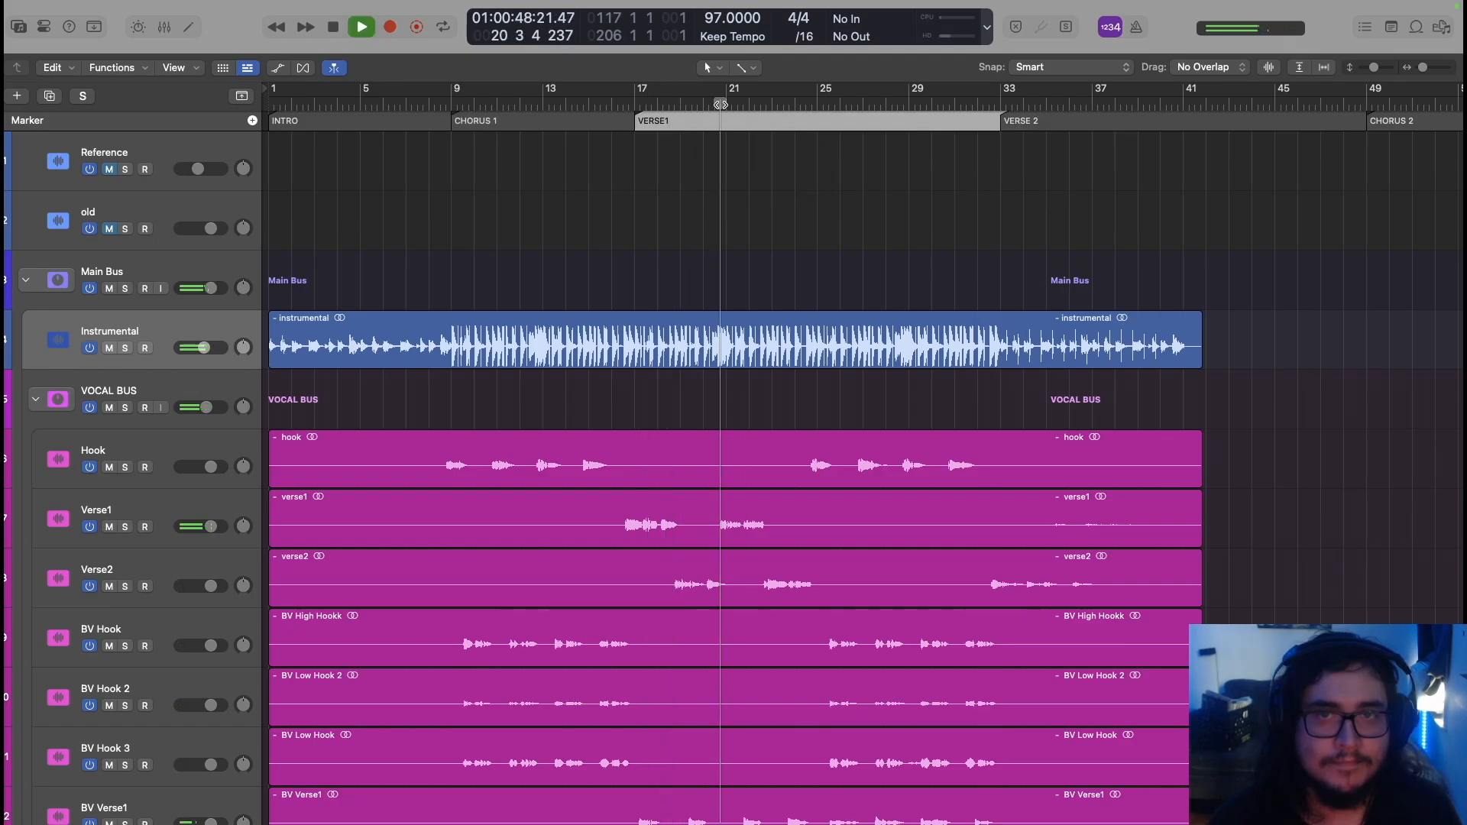
click(816, 104)
key(space)
drag(1000, 116, 814, 113)
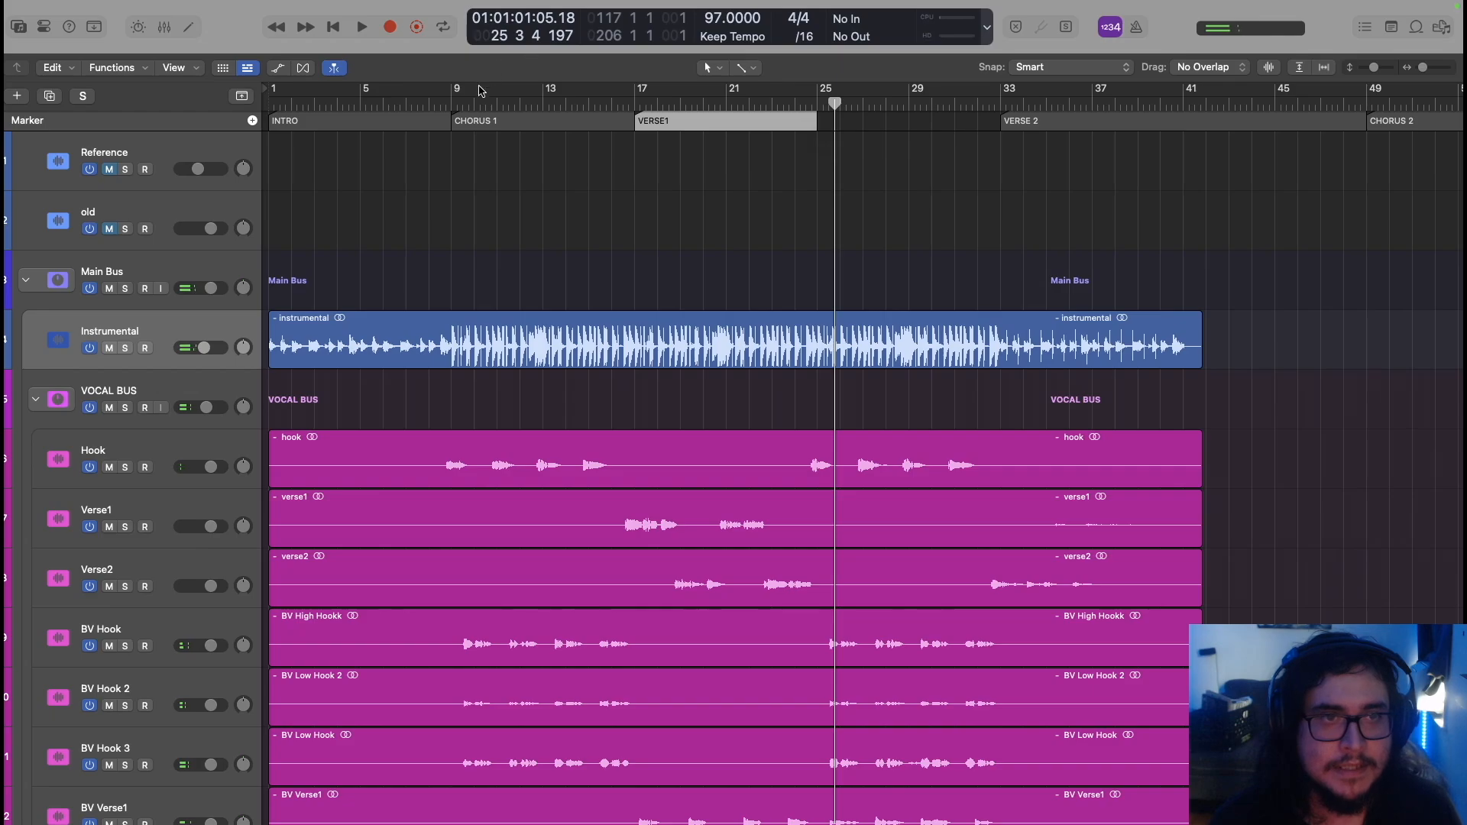
click(1073, 122)
key(Delete)
drag(1427, 120, 882, 130)
Create a new marker at bar 33 named OUTRO
click(977, 101)
key(space)
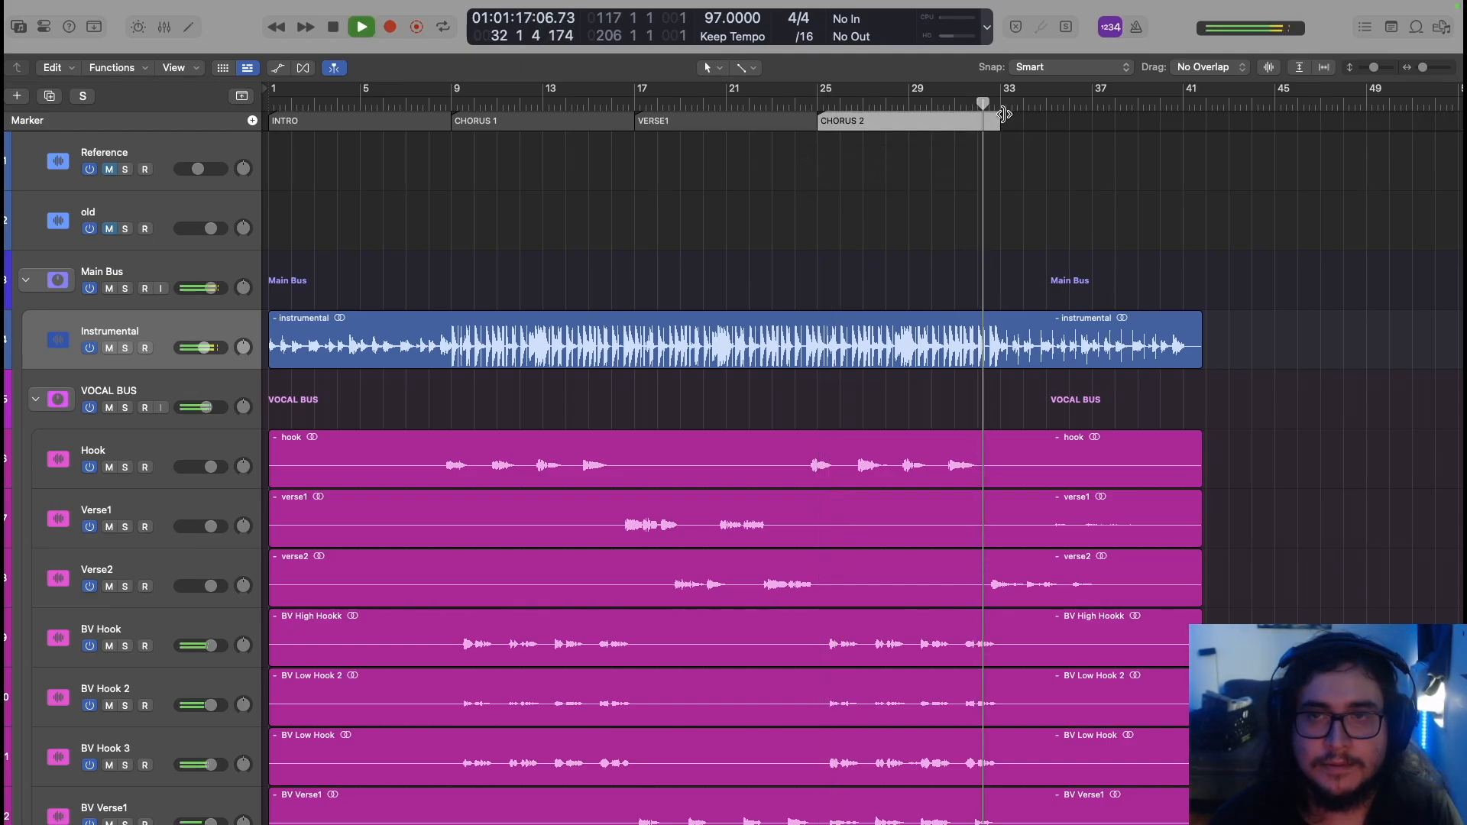
right_click(1005, 120)
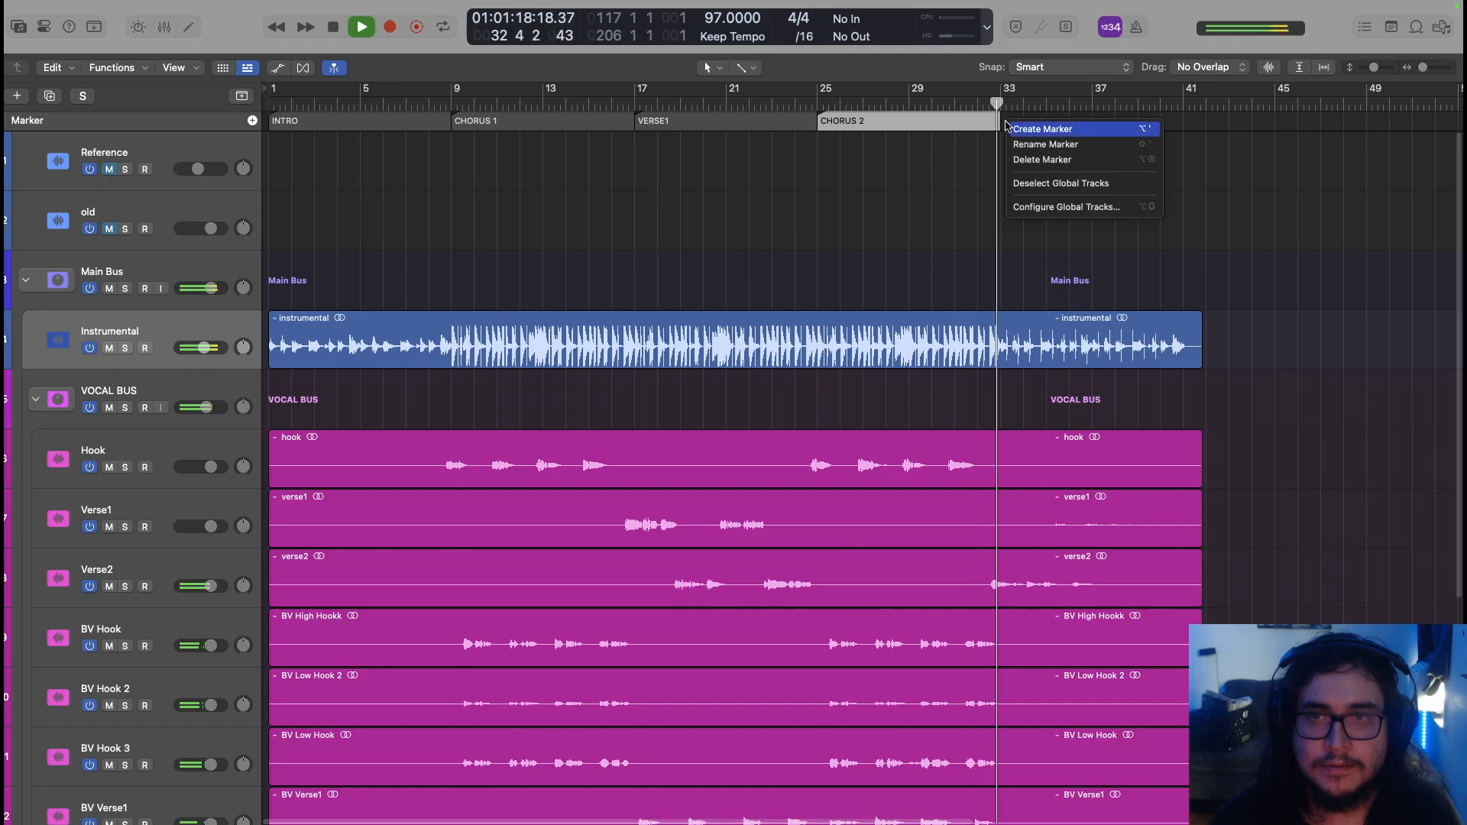
click(1041, 134)
double_click(1049, 122)
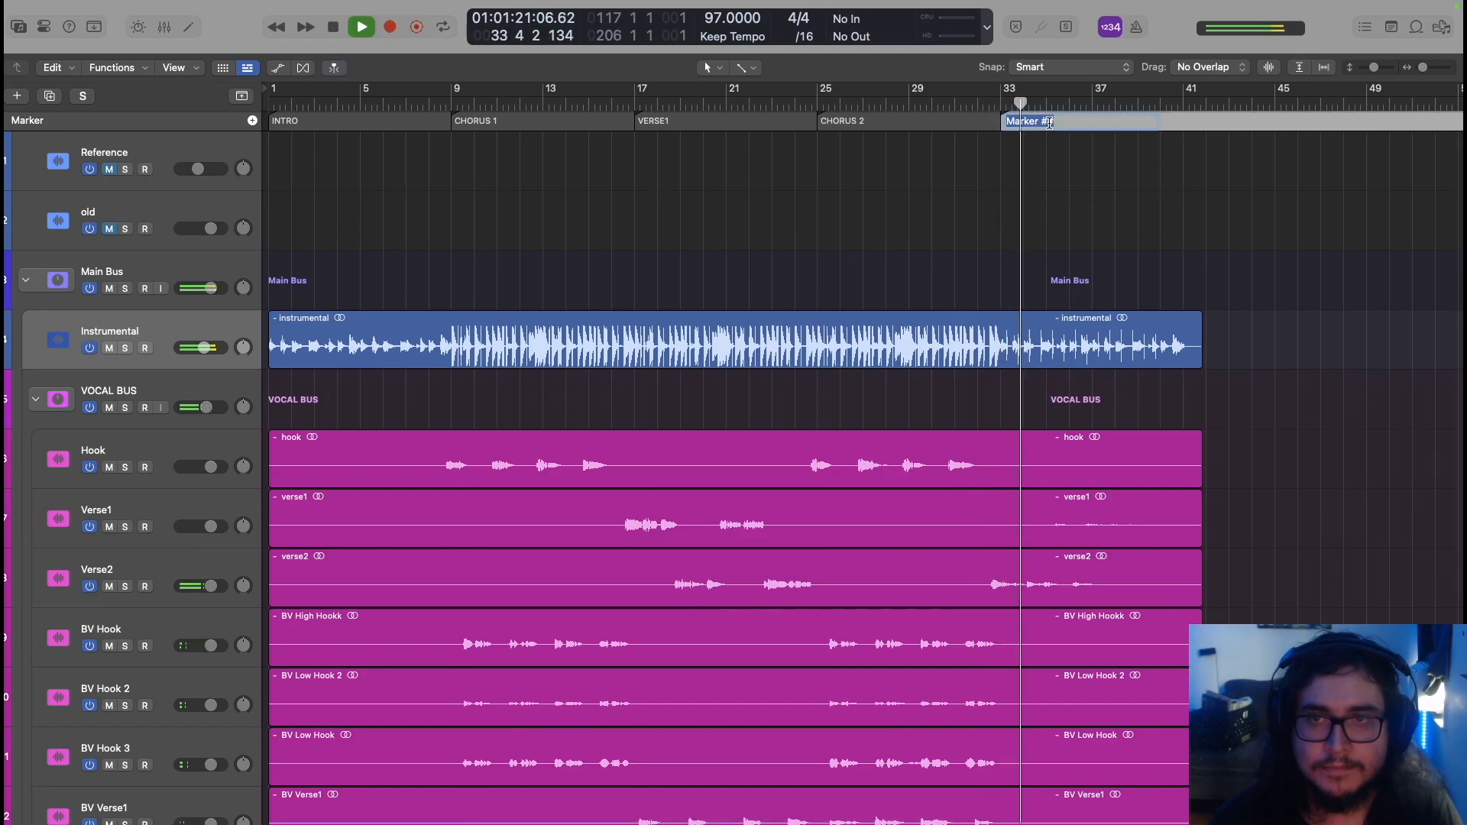
text(OU)
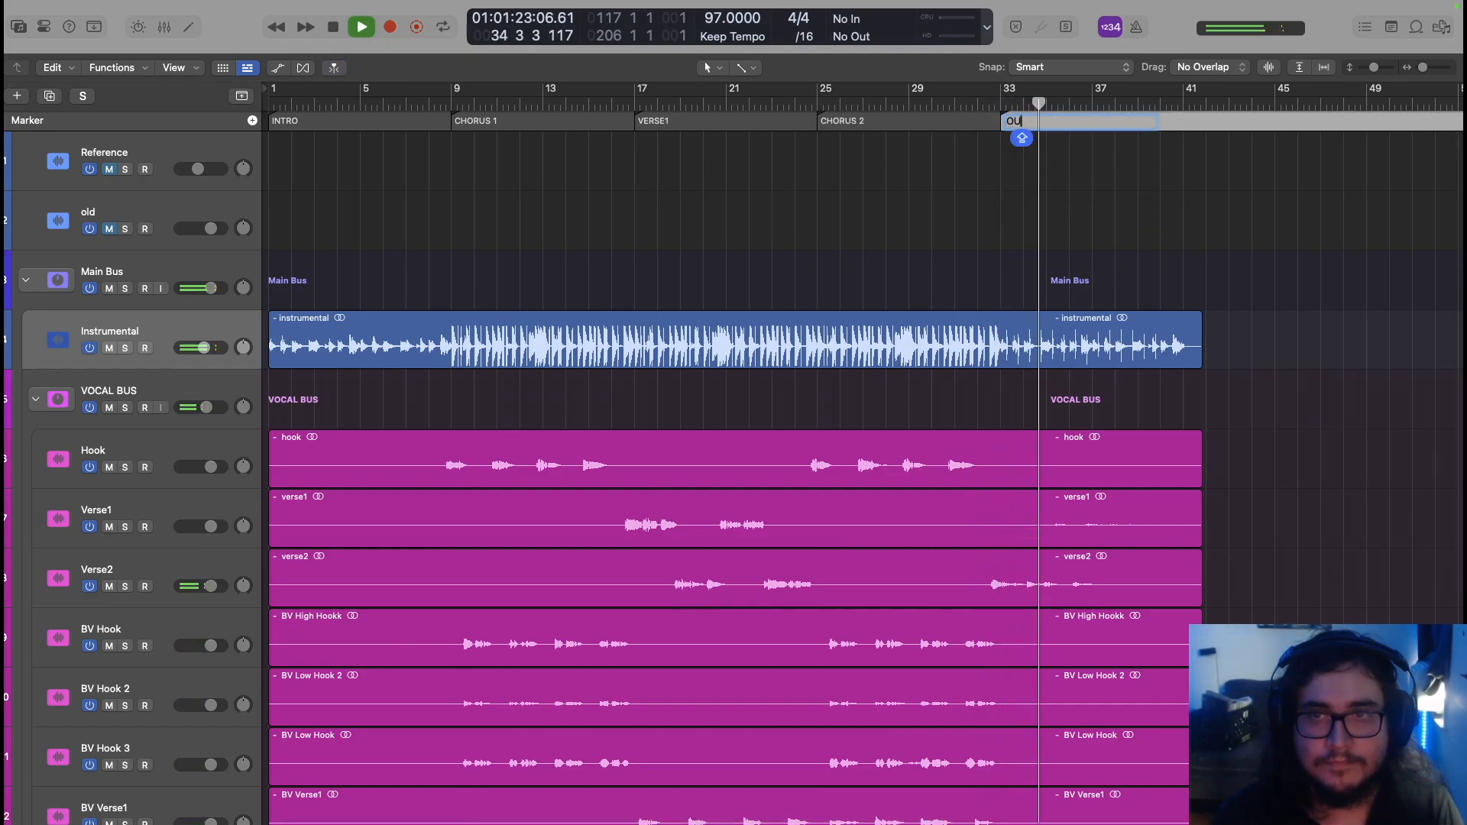
text(TRO)
key(Return)
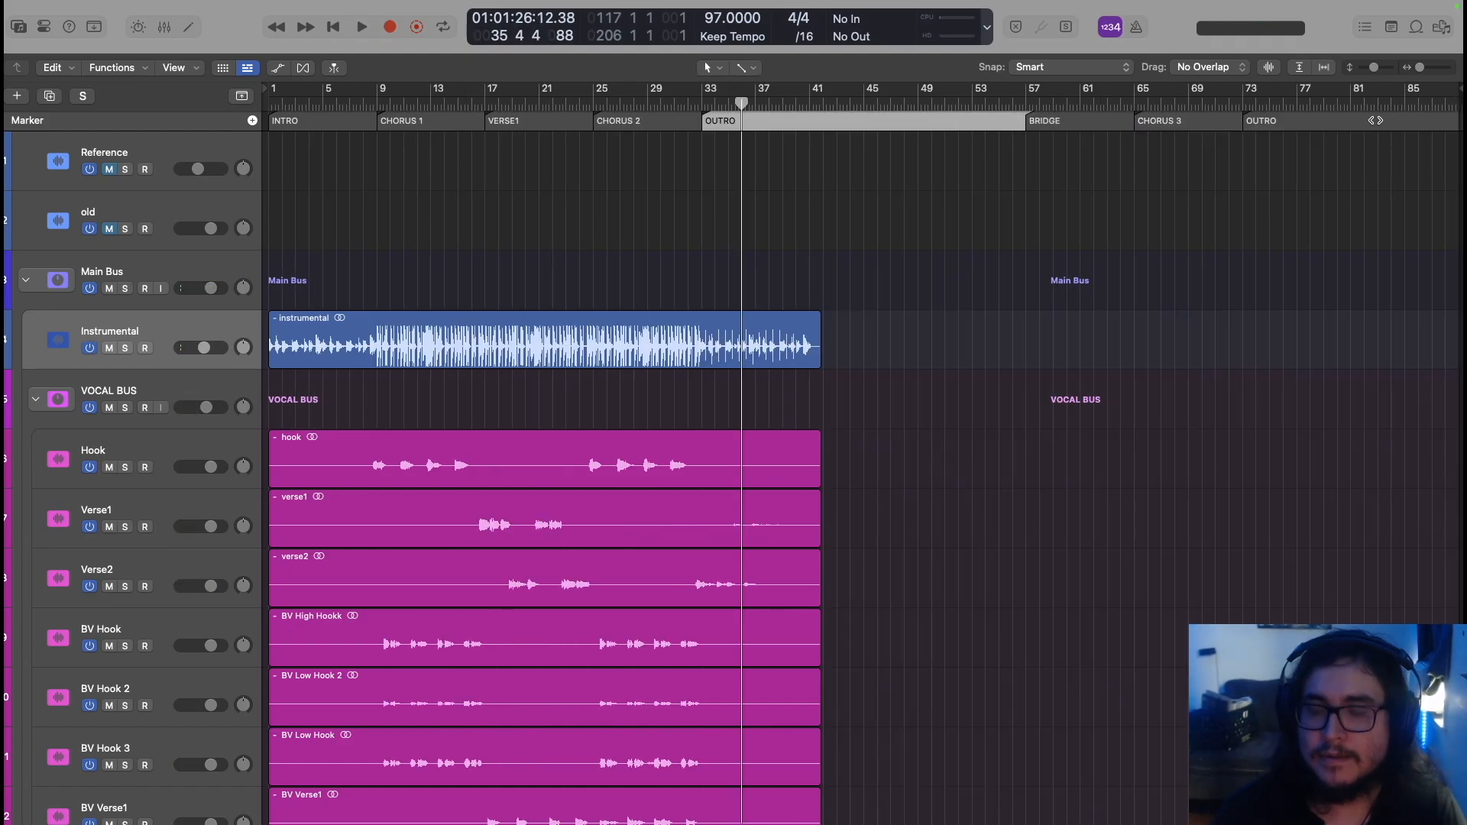
Delete the later OUTRO, CHORUS 3 and BRIDGE markers
click(1375, 120)
key(Delete)
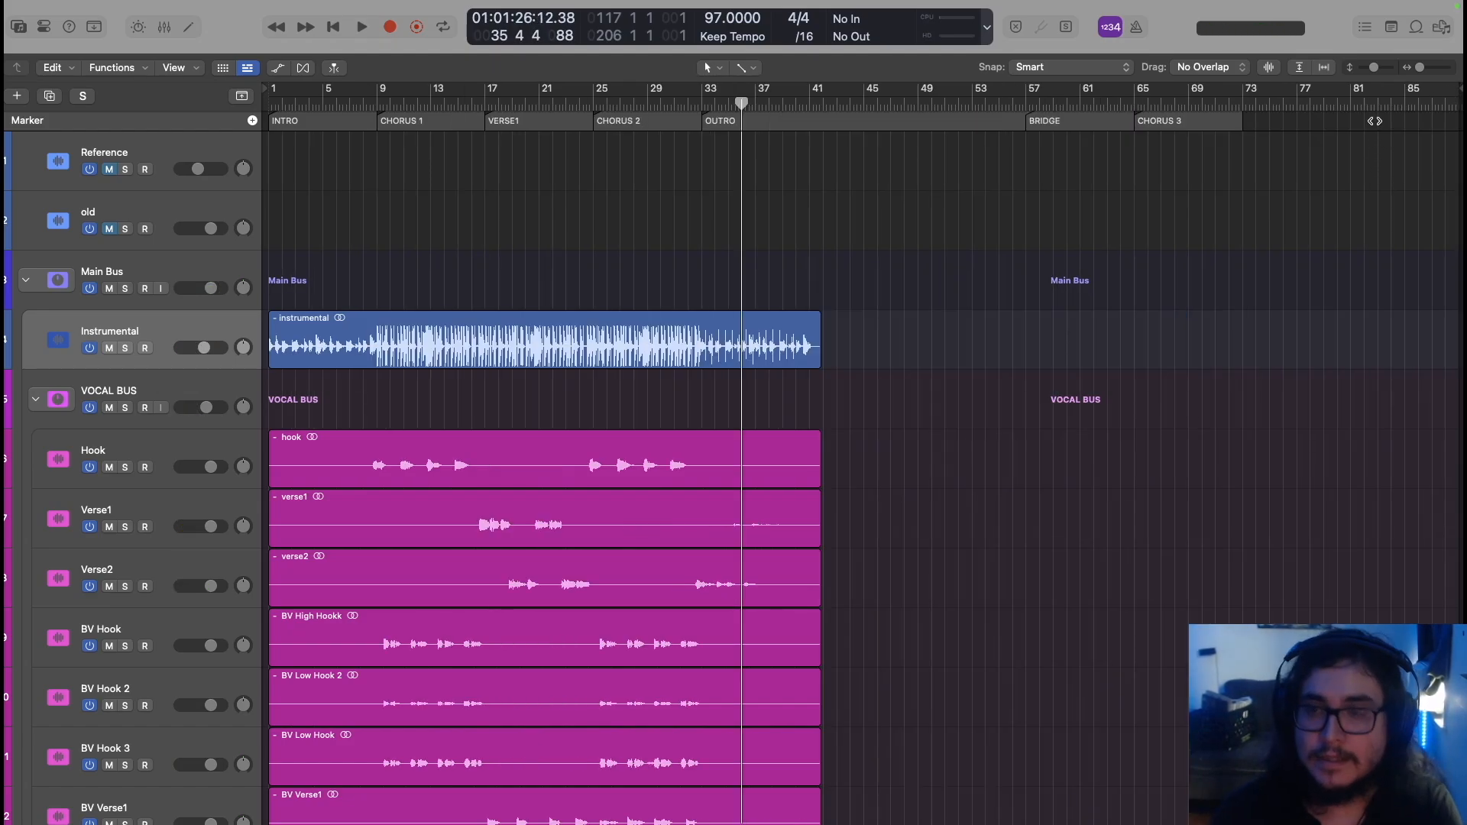
click(1169, 120)
key(Delete)
click(1092, 120)
key(Delete)
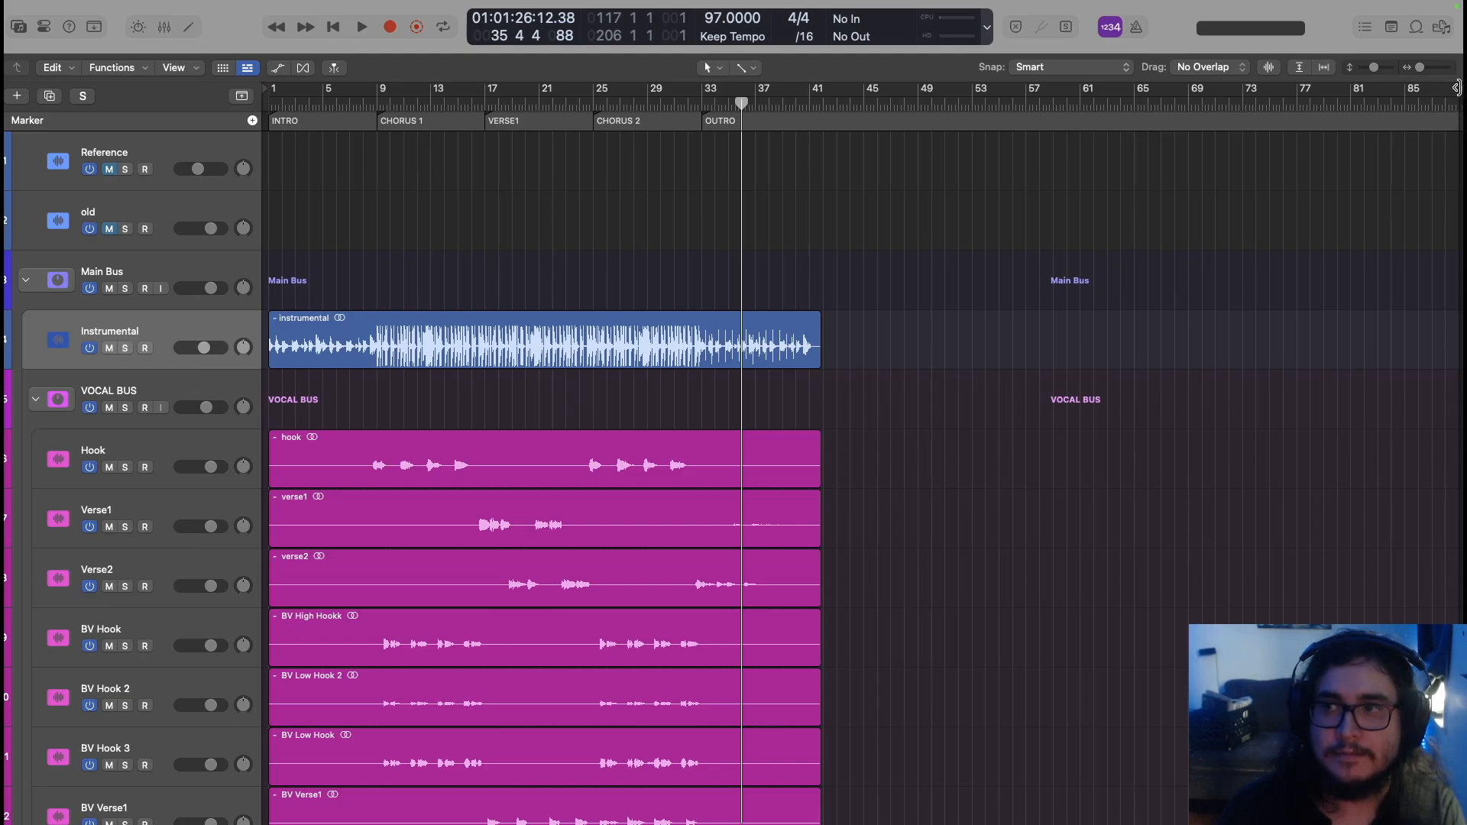
Pull the project end back to about bar 42, zoom to fit, and select the Hook track
mouse_move(1456, 87)
mouse_down()
mouse_move(1371, 102)
mouse_move(820, 104)
mouse_up()
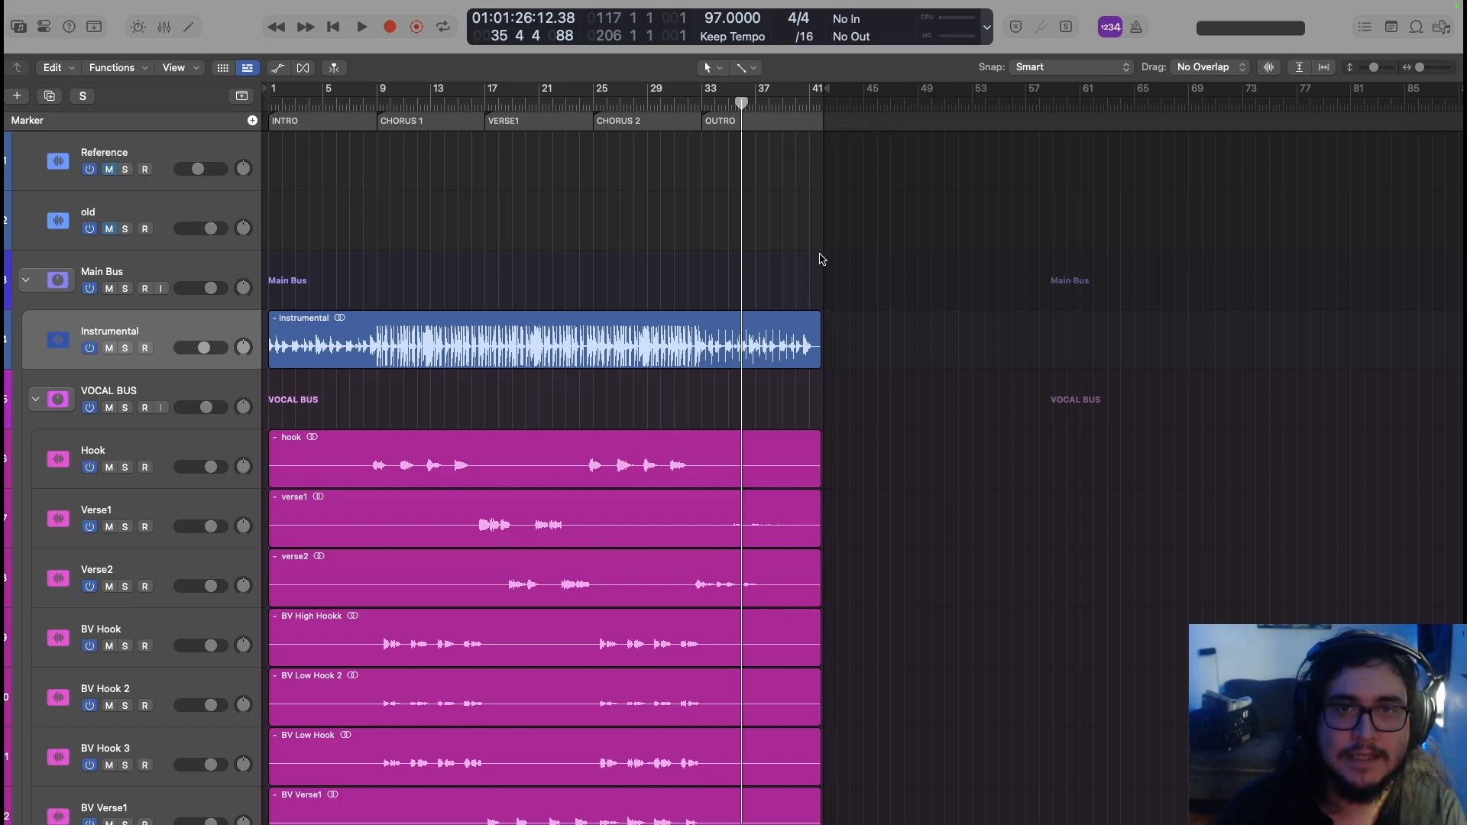
key(z)
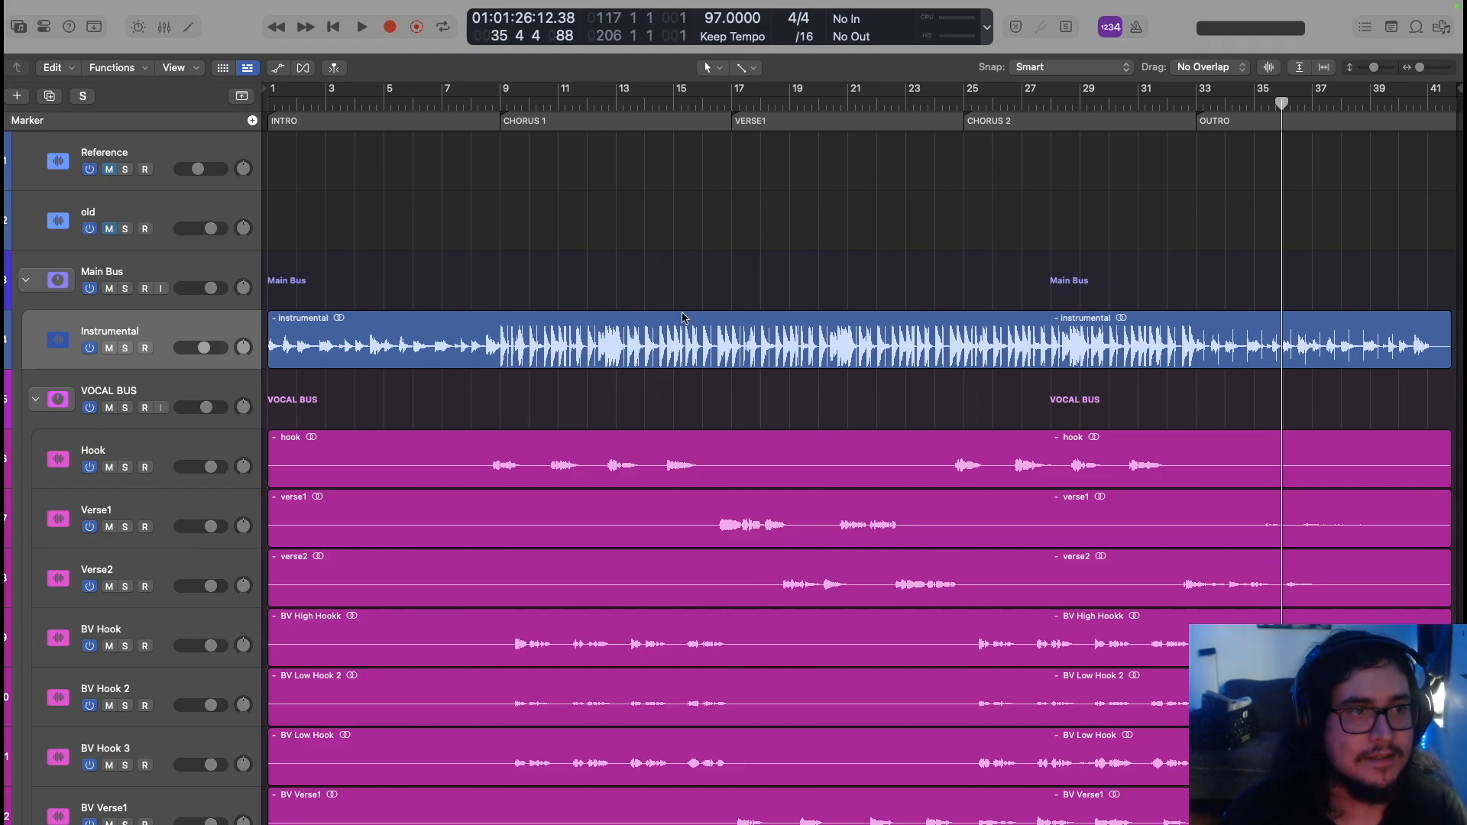
click(36, 399)
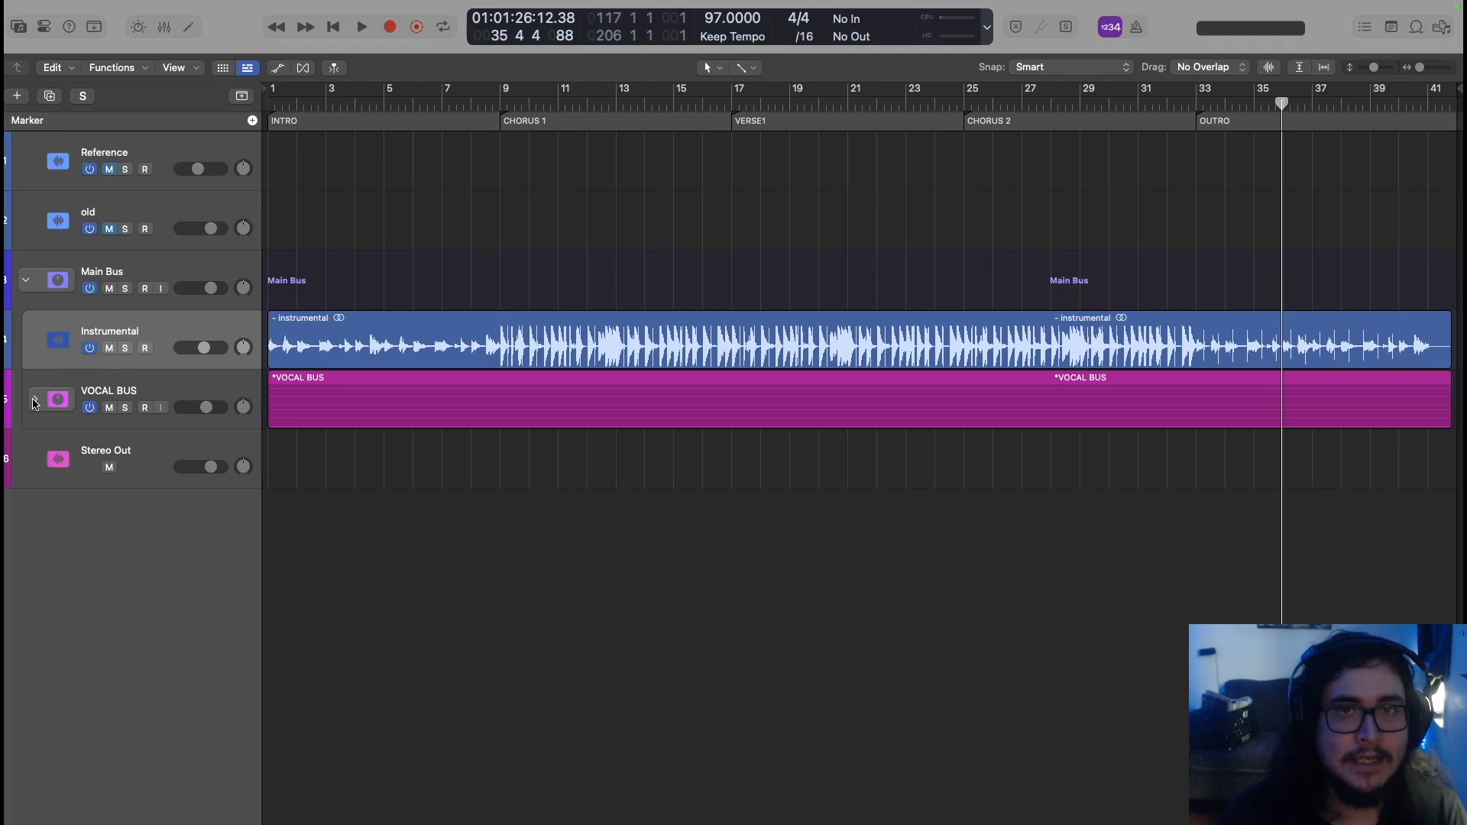
click(35, 400)
scroll(37, 404, down, 2)
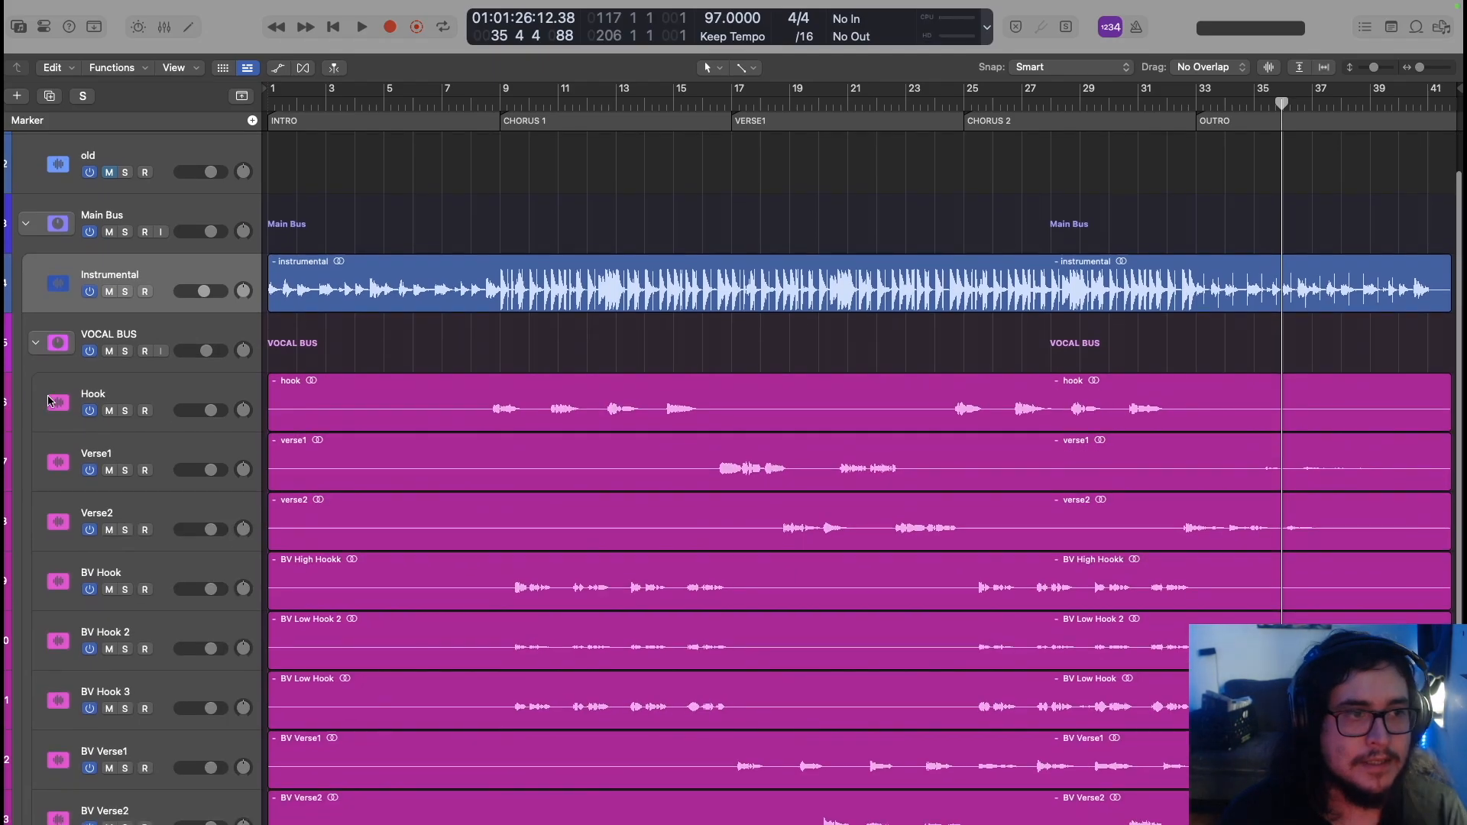
click(156, 391)
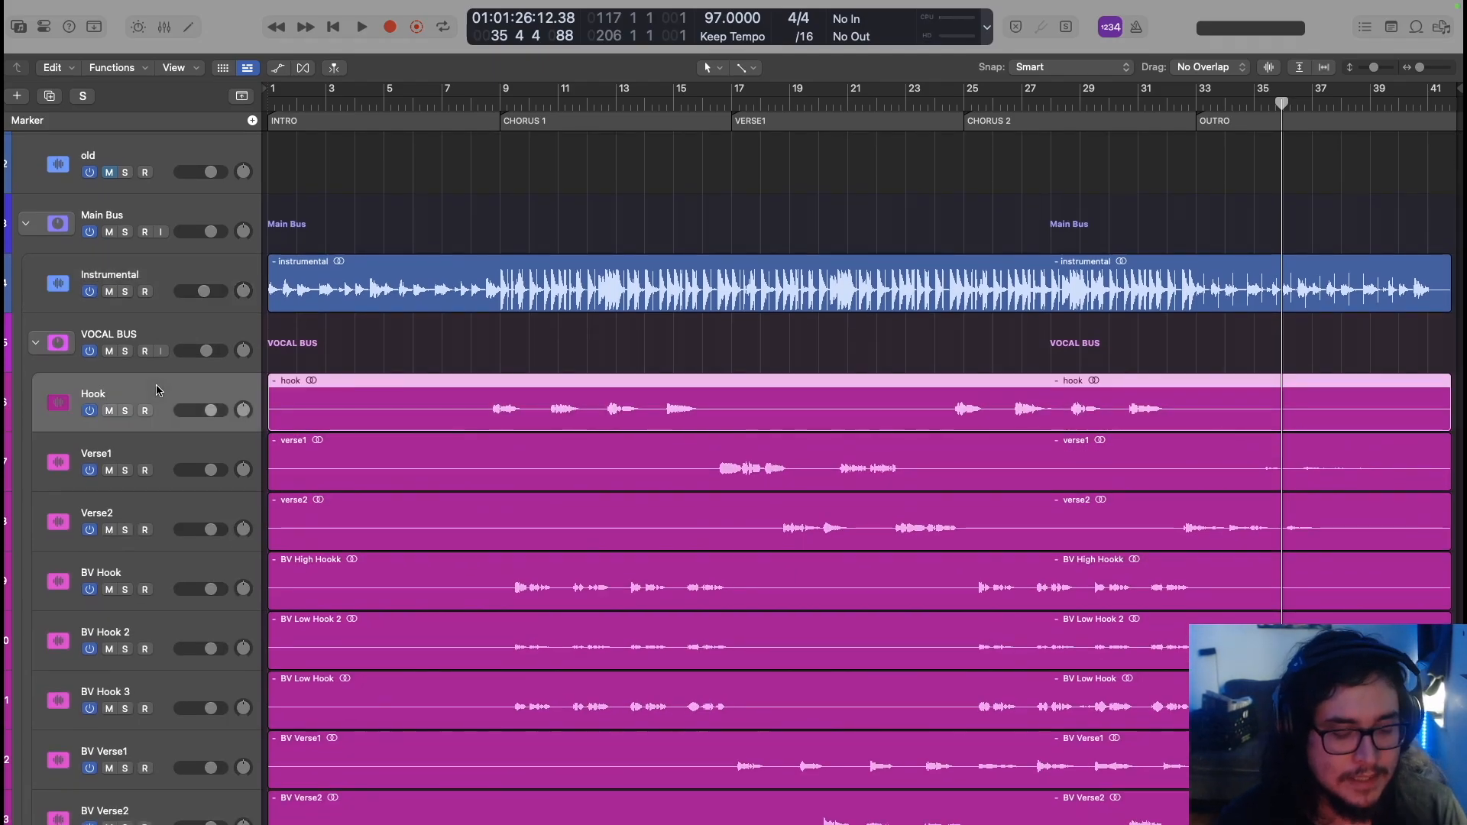
In the mixer, insert Melodyne (ARA) Stereo in the Hook channel's first Audio FX slot
key(x)
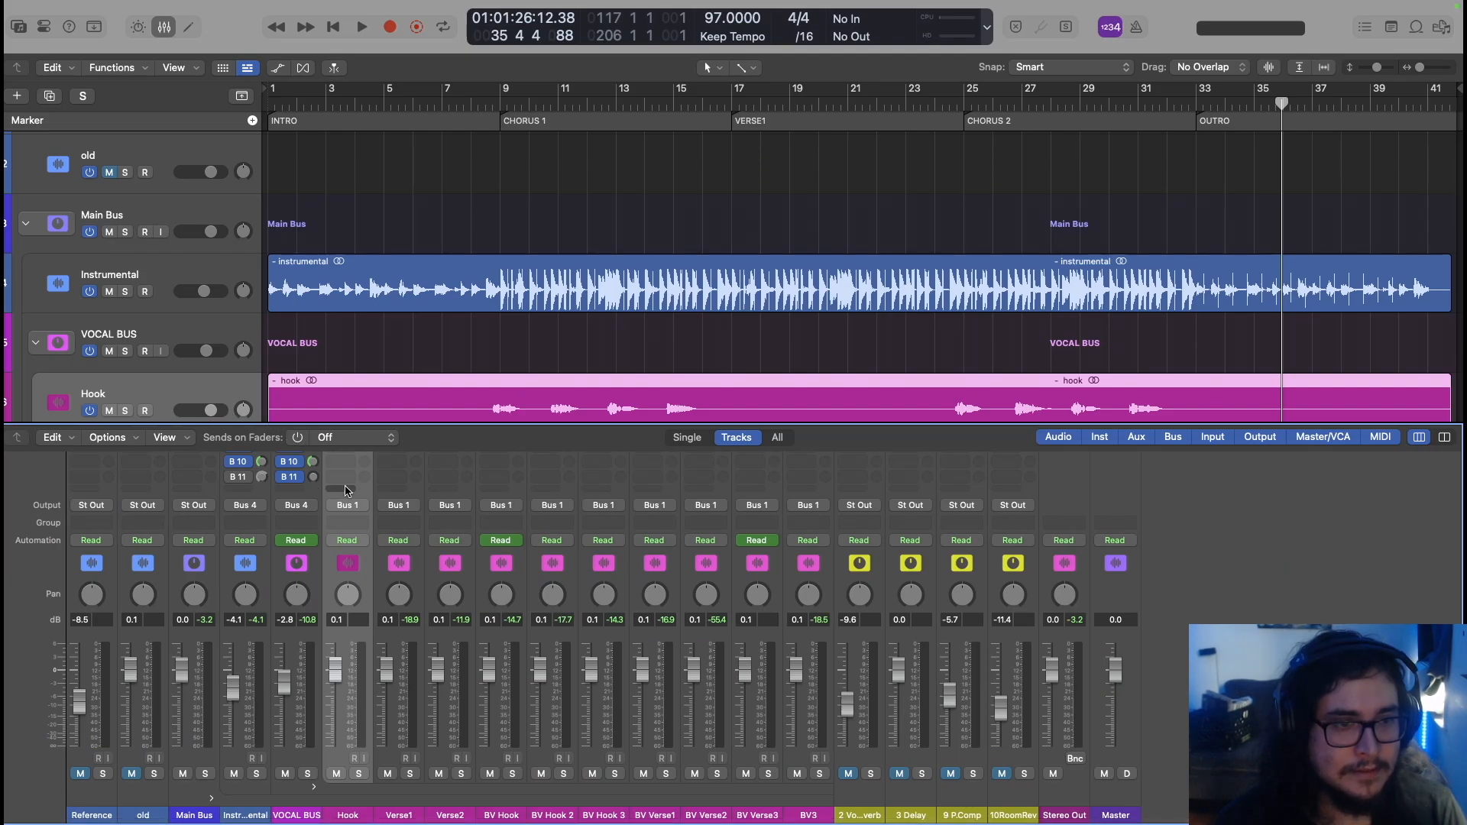
scroll(345, 491, up, 10)
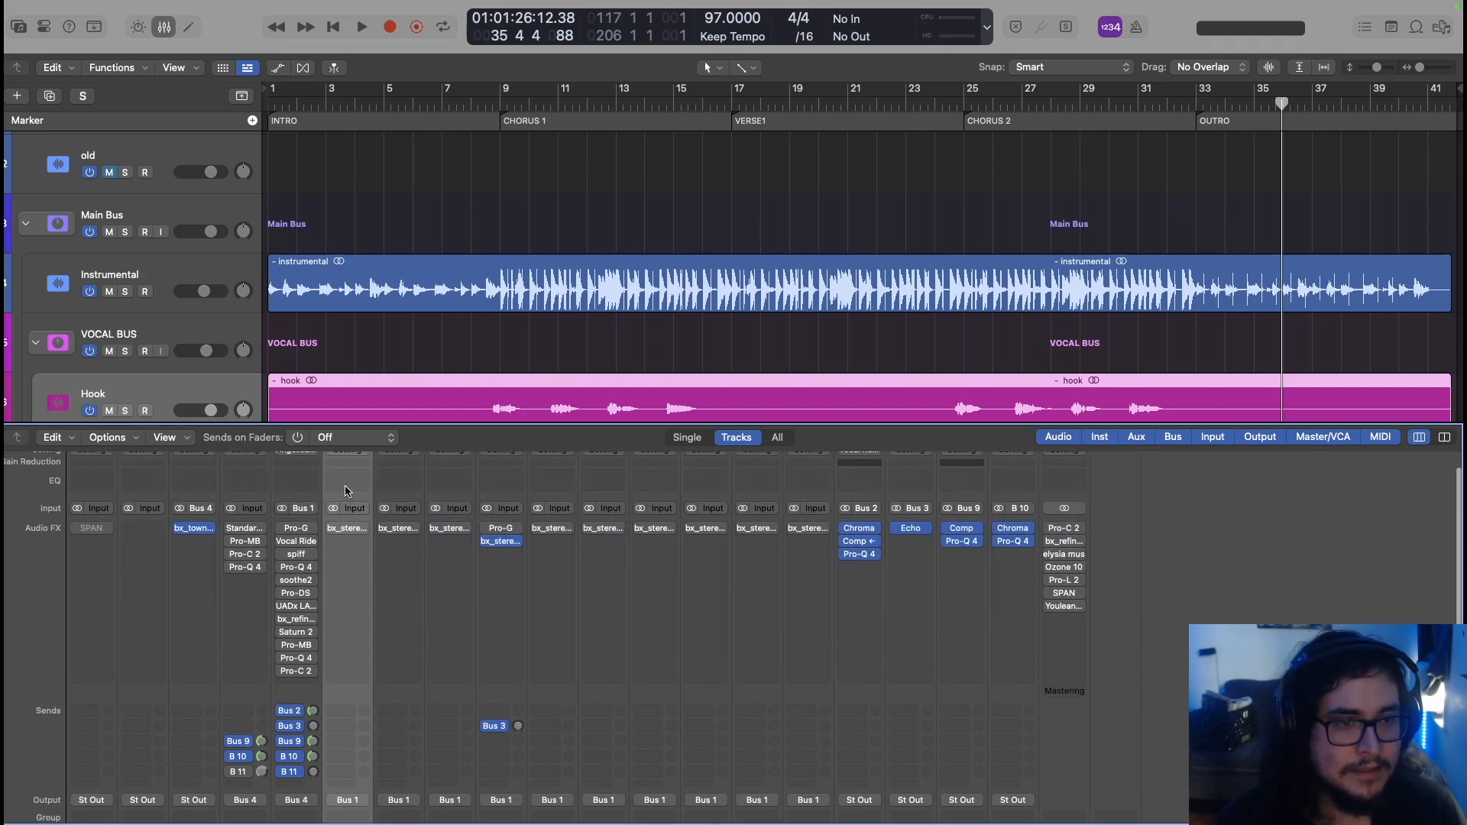
click(347, 525)
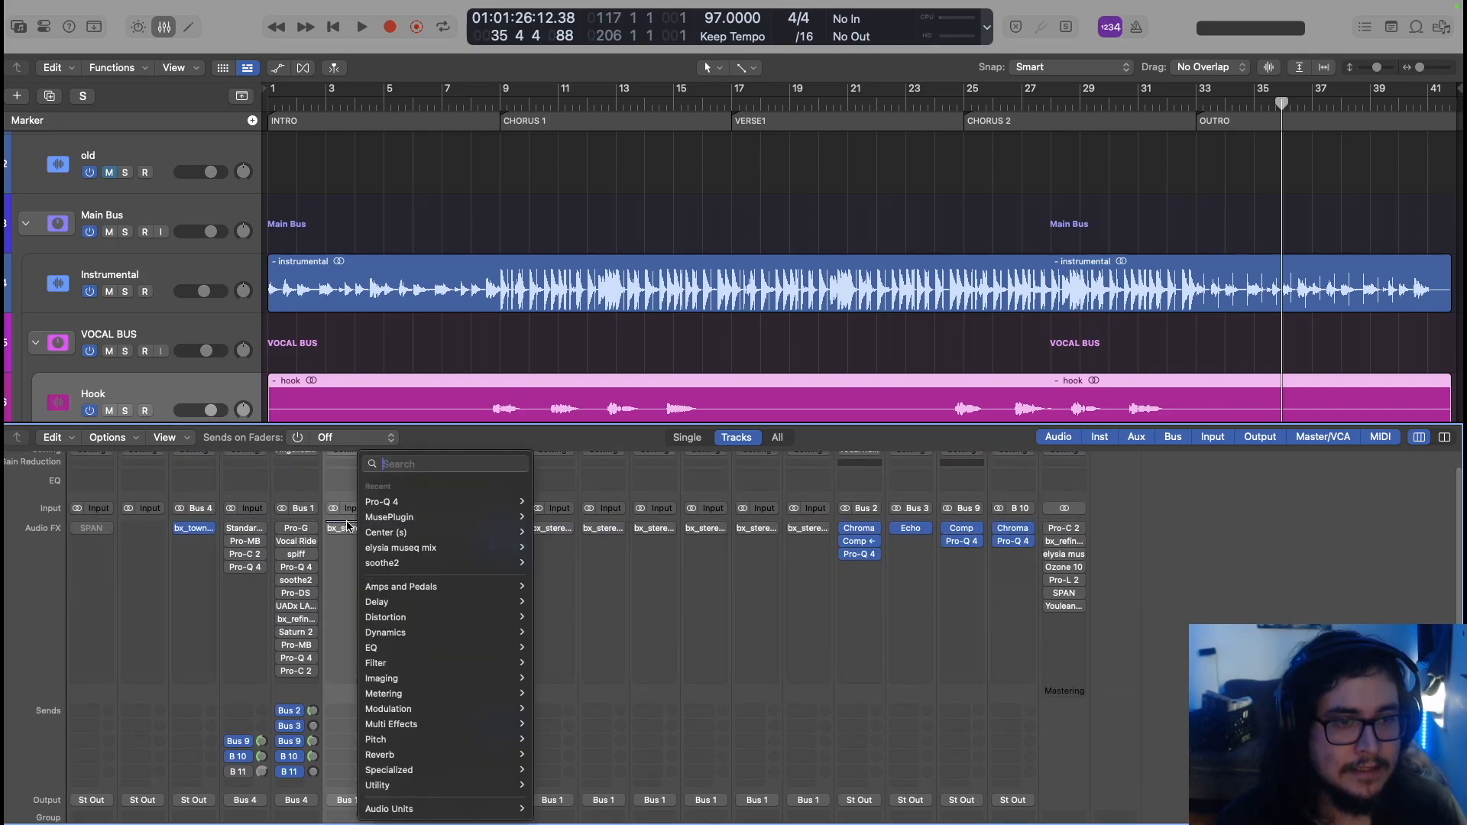
mouse_move(435, 571)
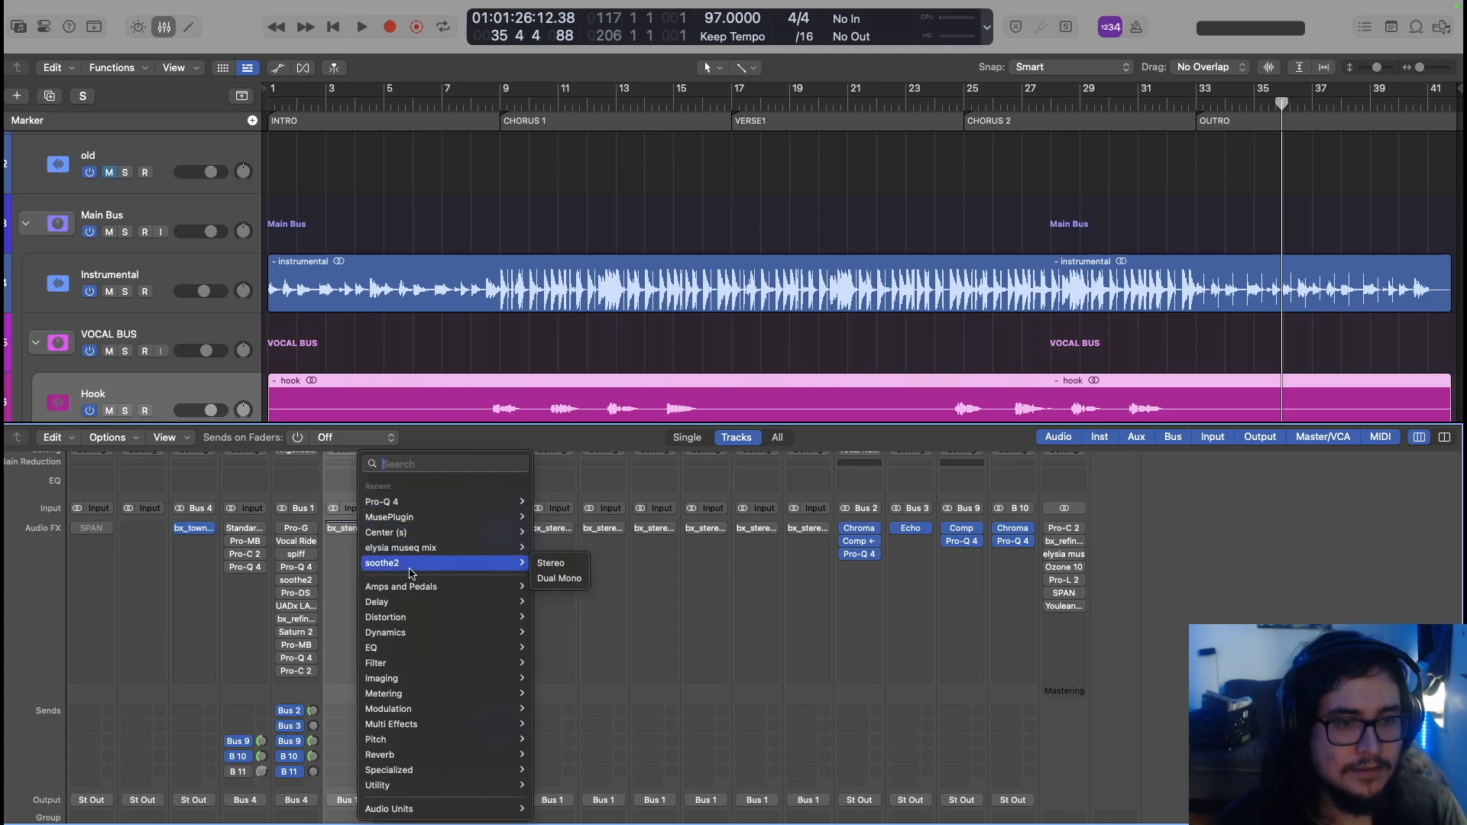
mouse_move(441, 523)
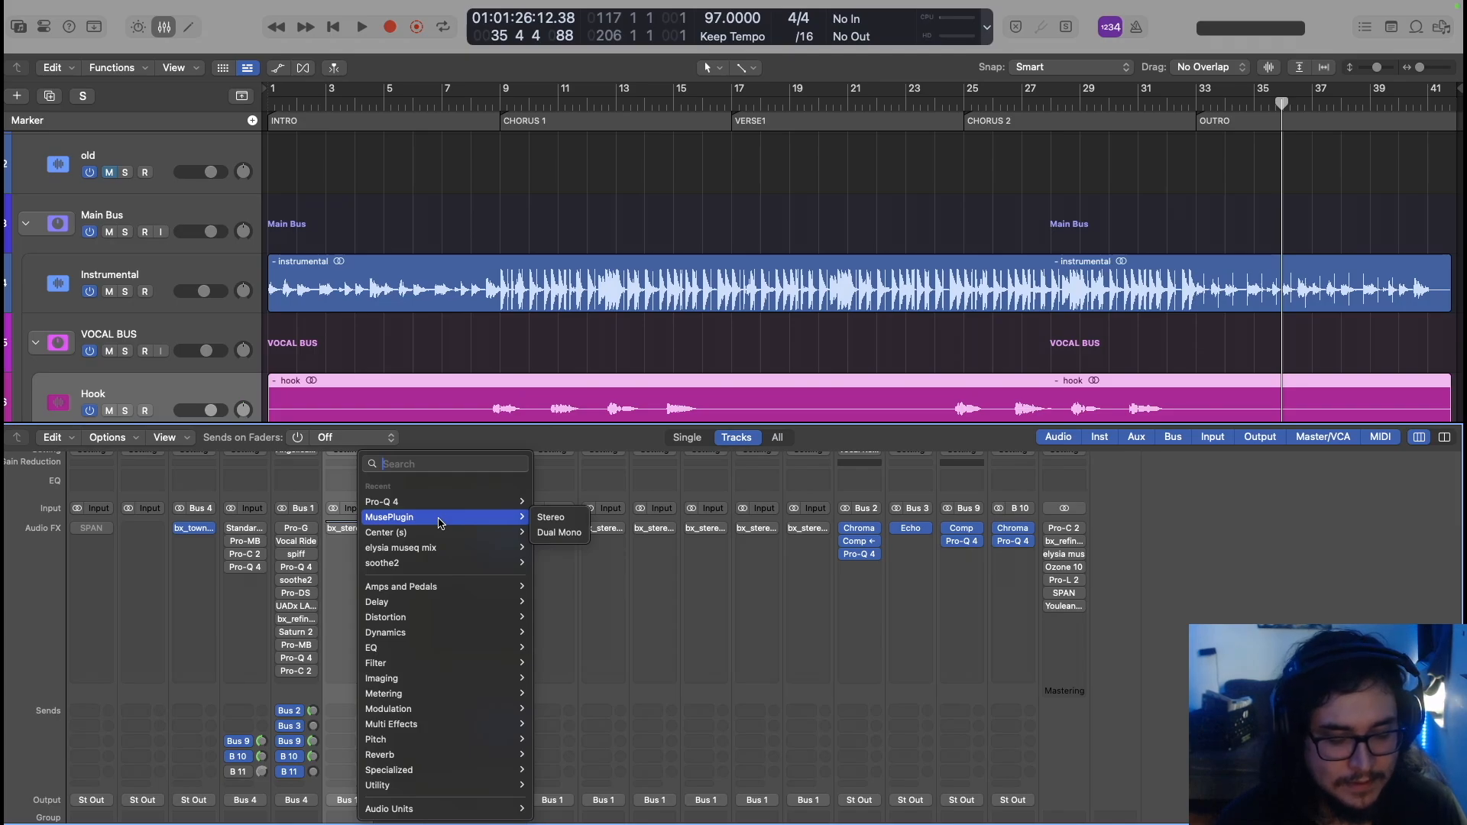
text(melod)
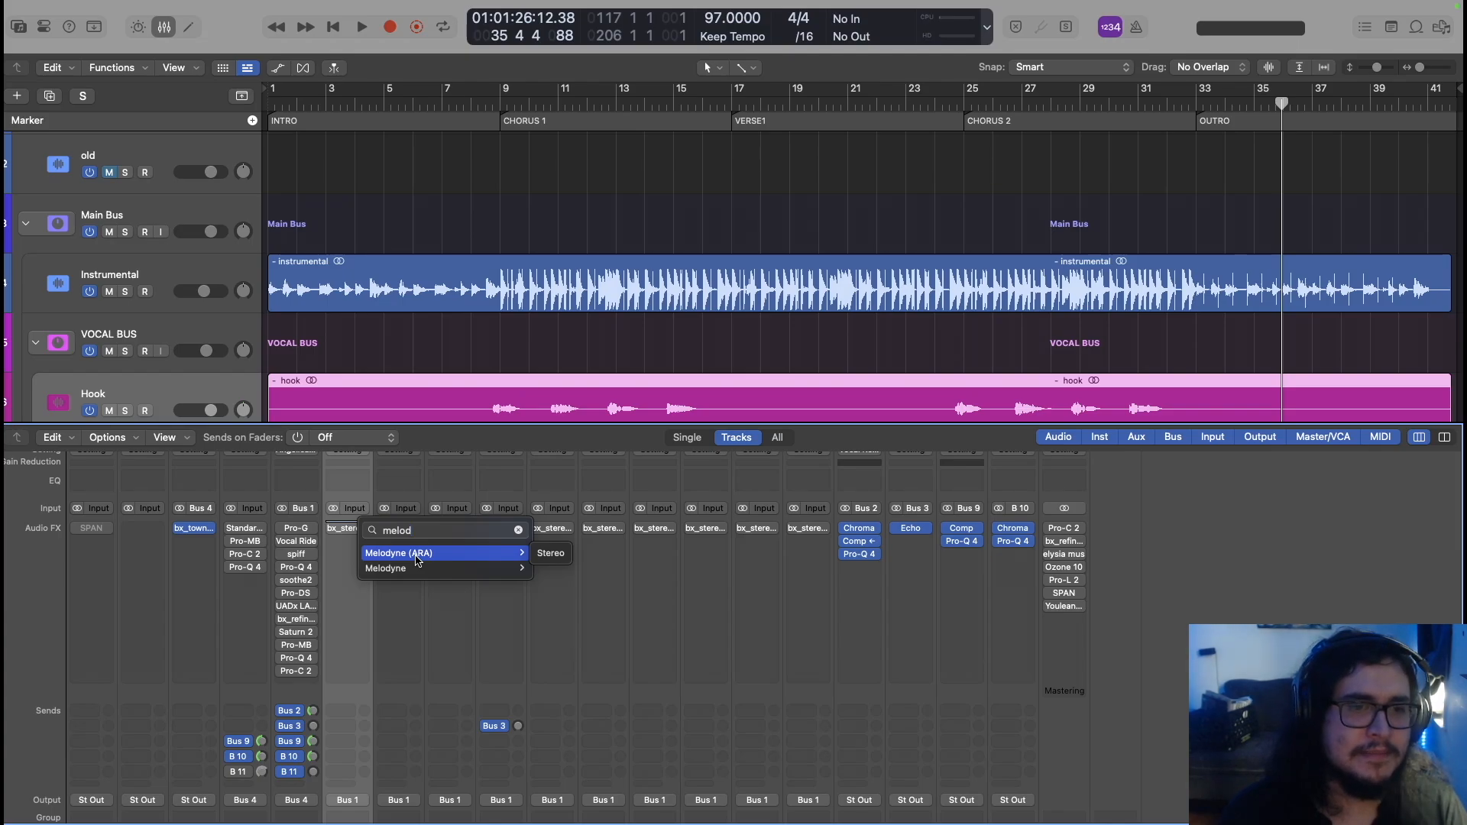
click(550, 553)
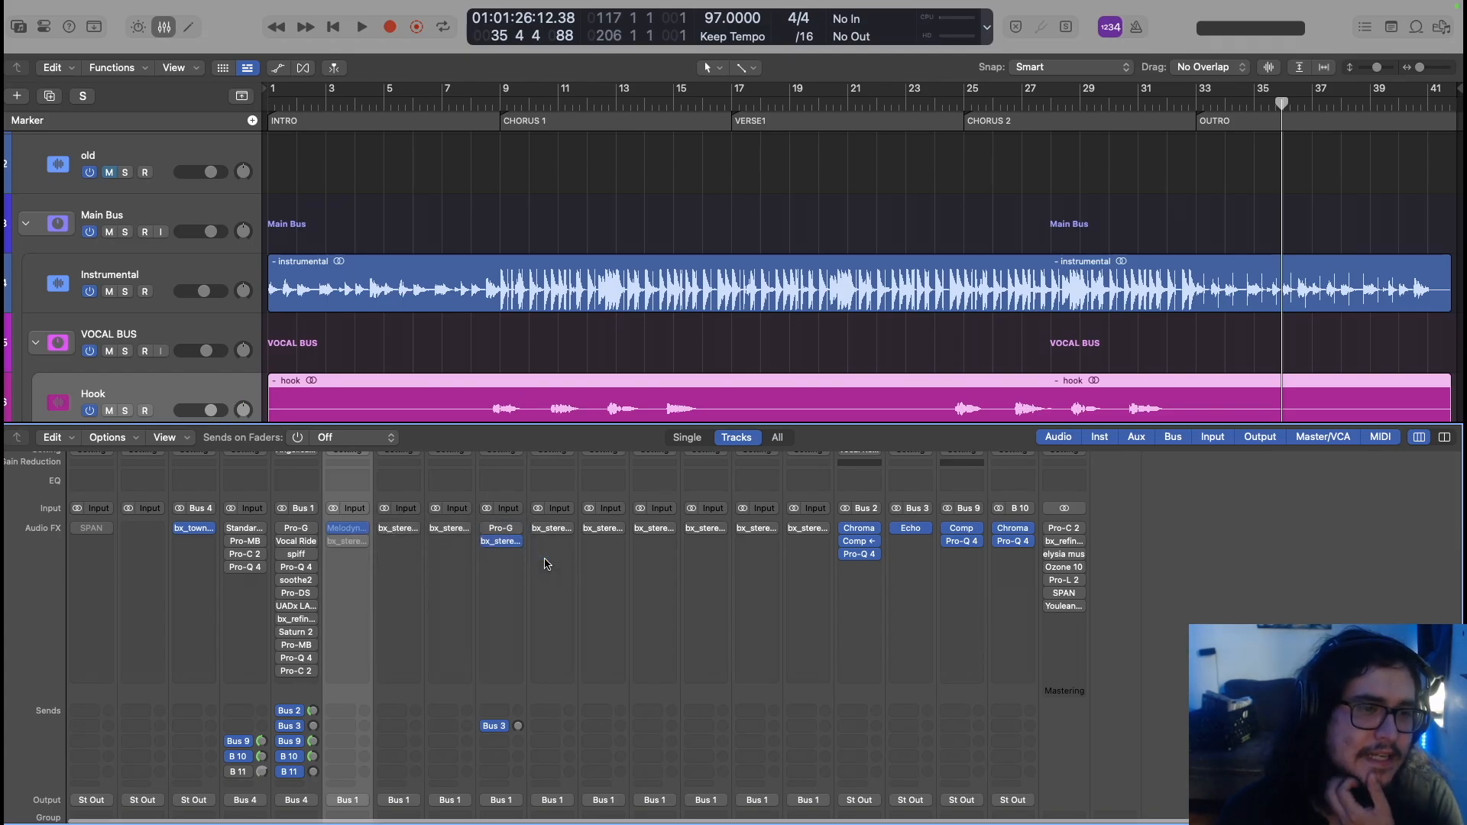
Open Melodyne on the Hook strip, dismiss its welcome message, move the window lower, and switch on Transfer
click(350, 531)
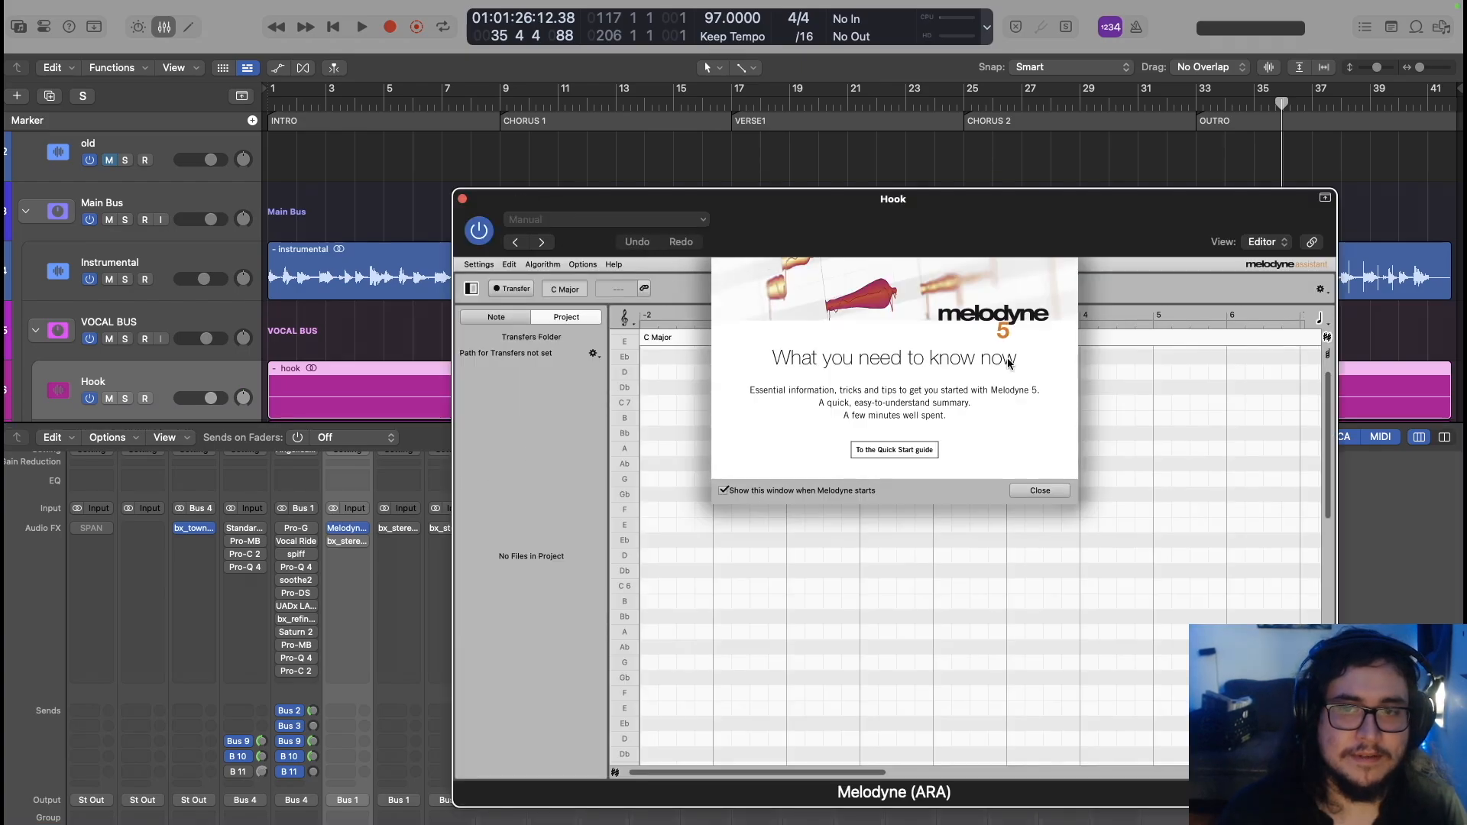
click(1064, 490)
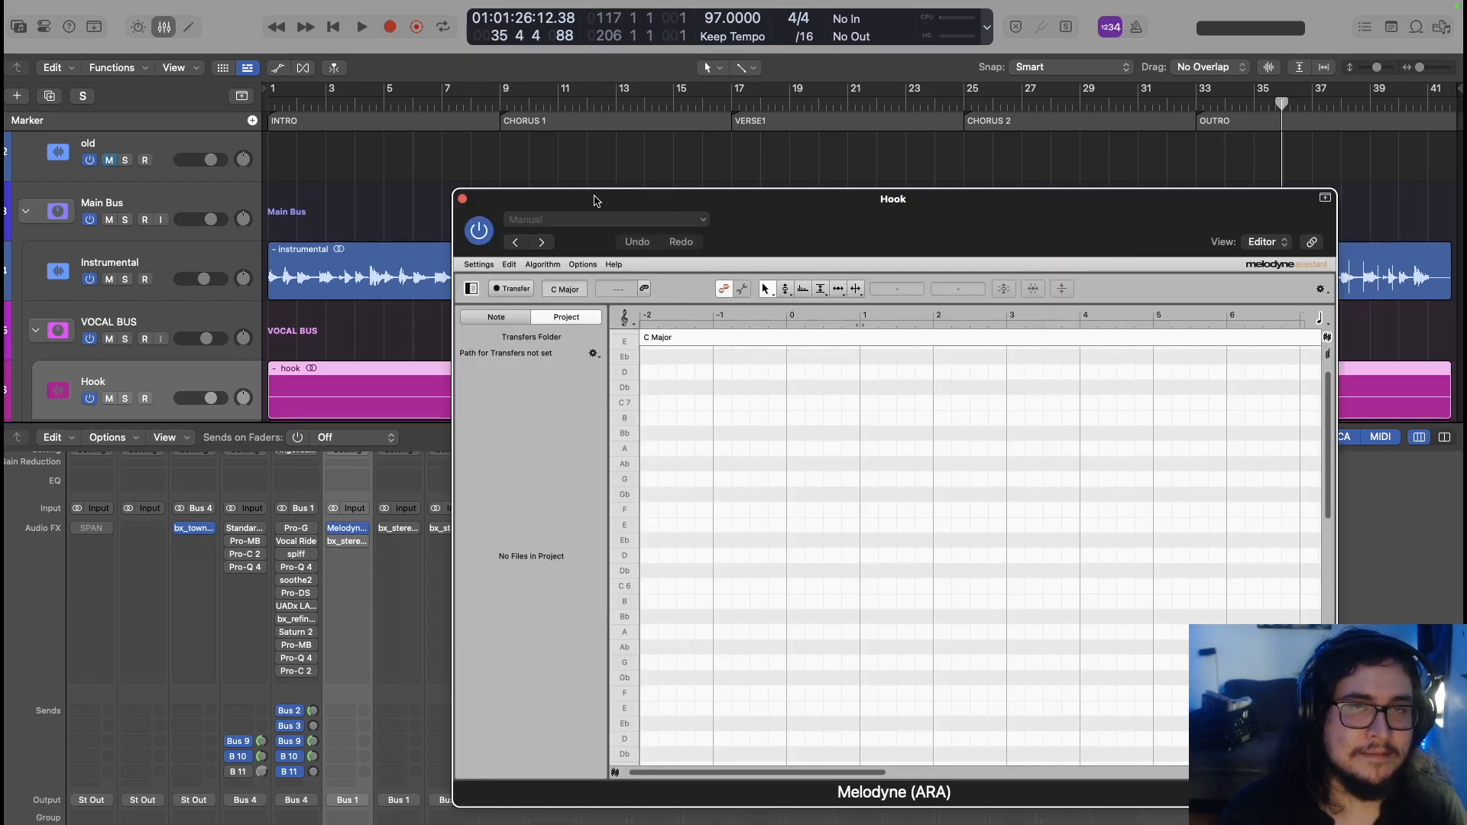
drag(595, 201, 585, 612)
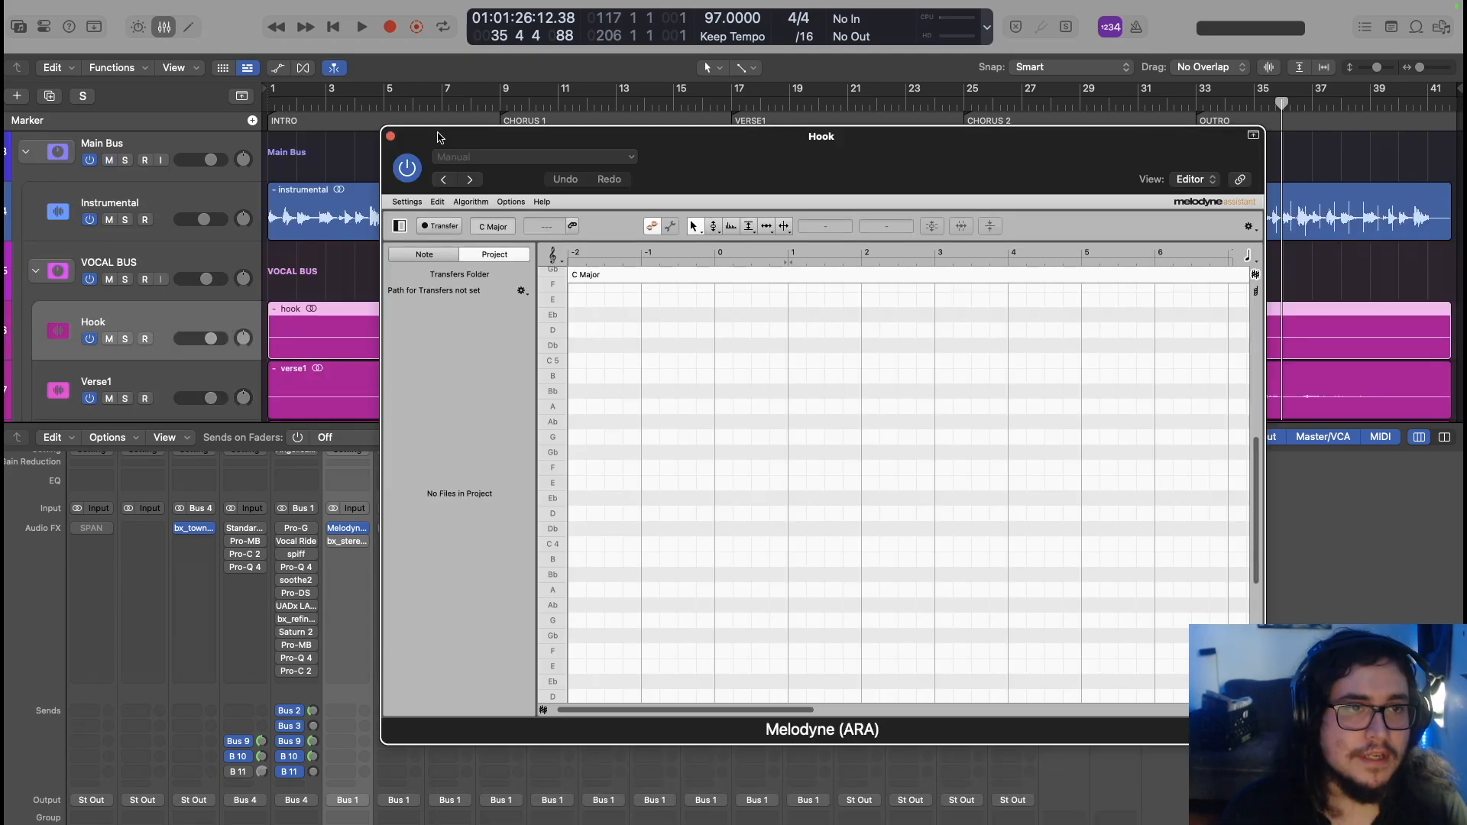
drag(438, 134, 583, 251)
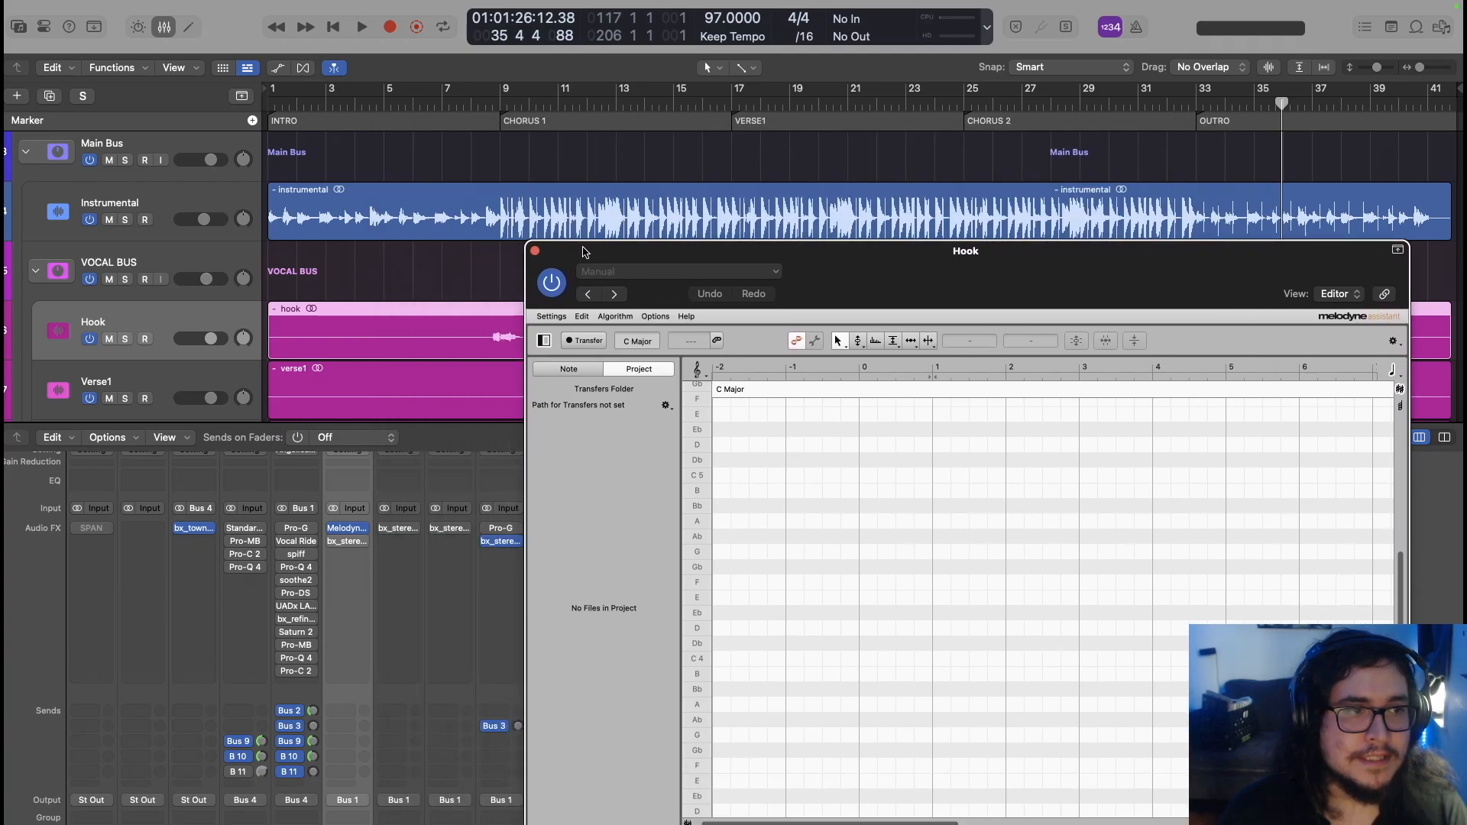
click(585, 341)
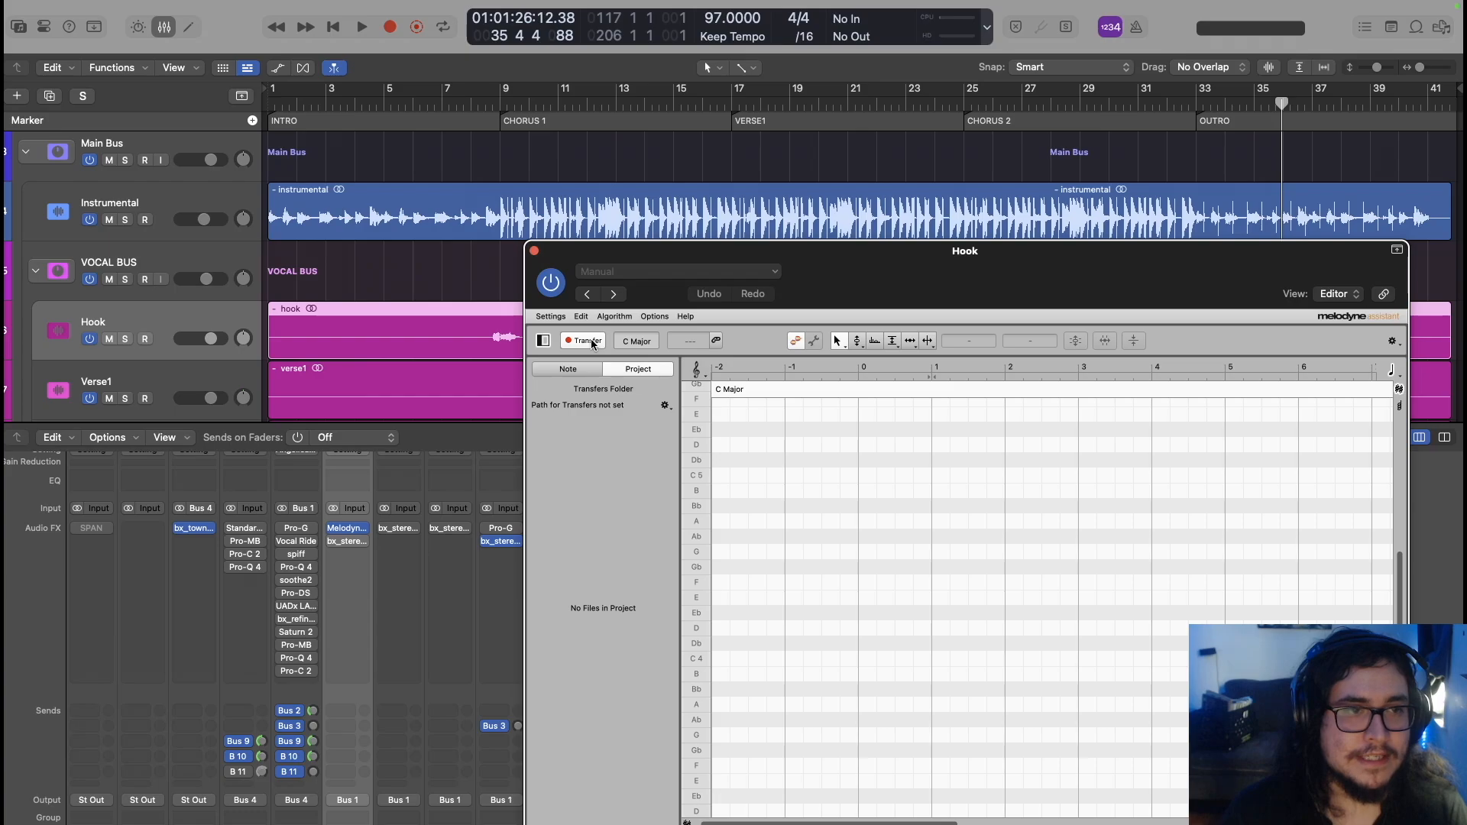
right_click(345, 313)
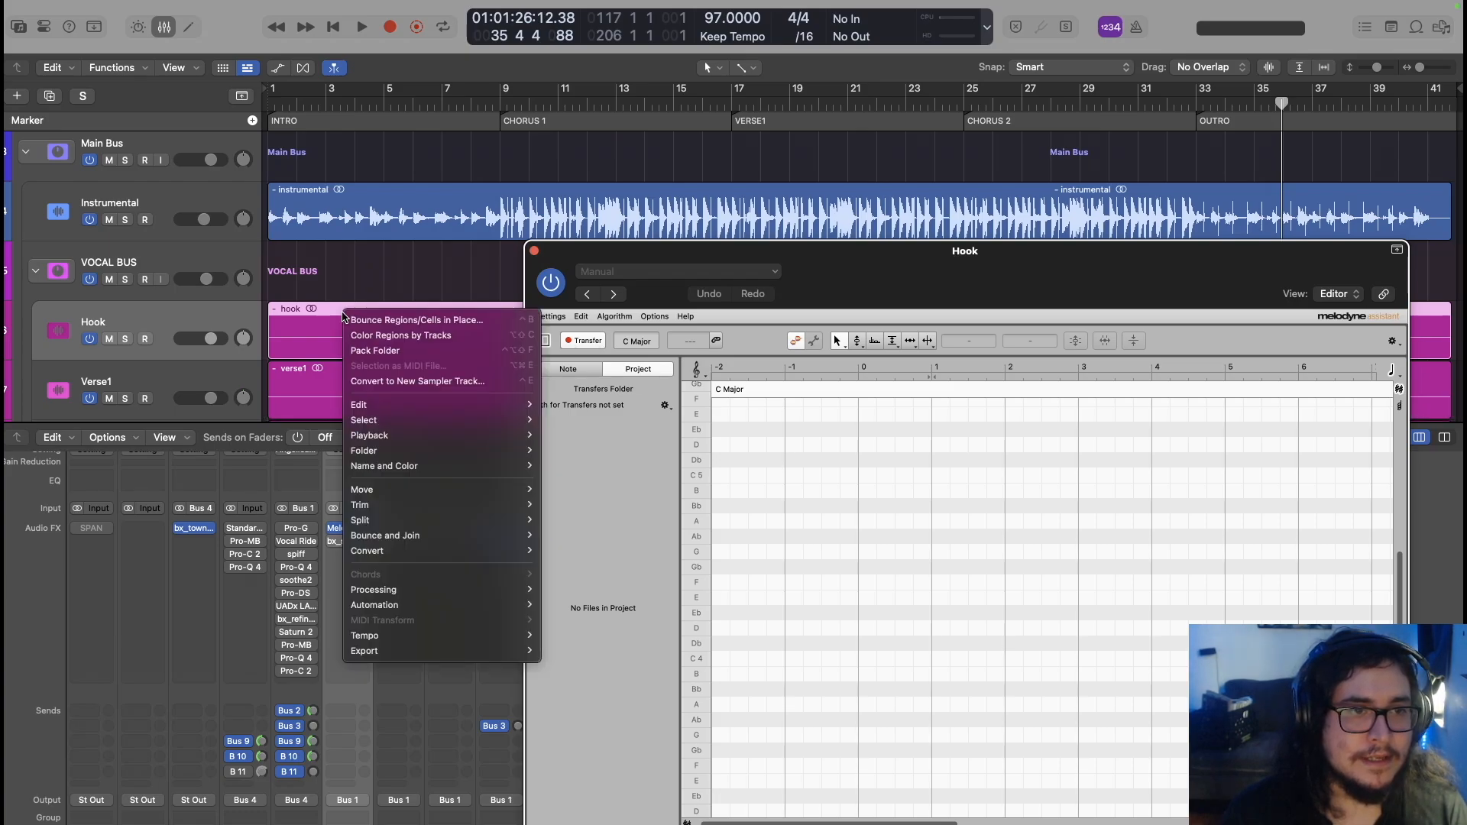
Bounce the hook region in place to a new track named hook_bip
mouse_move(410, 404)
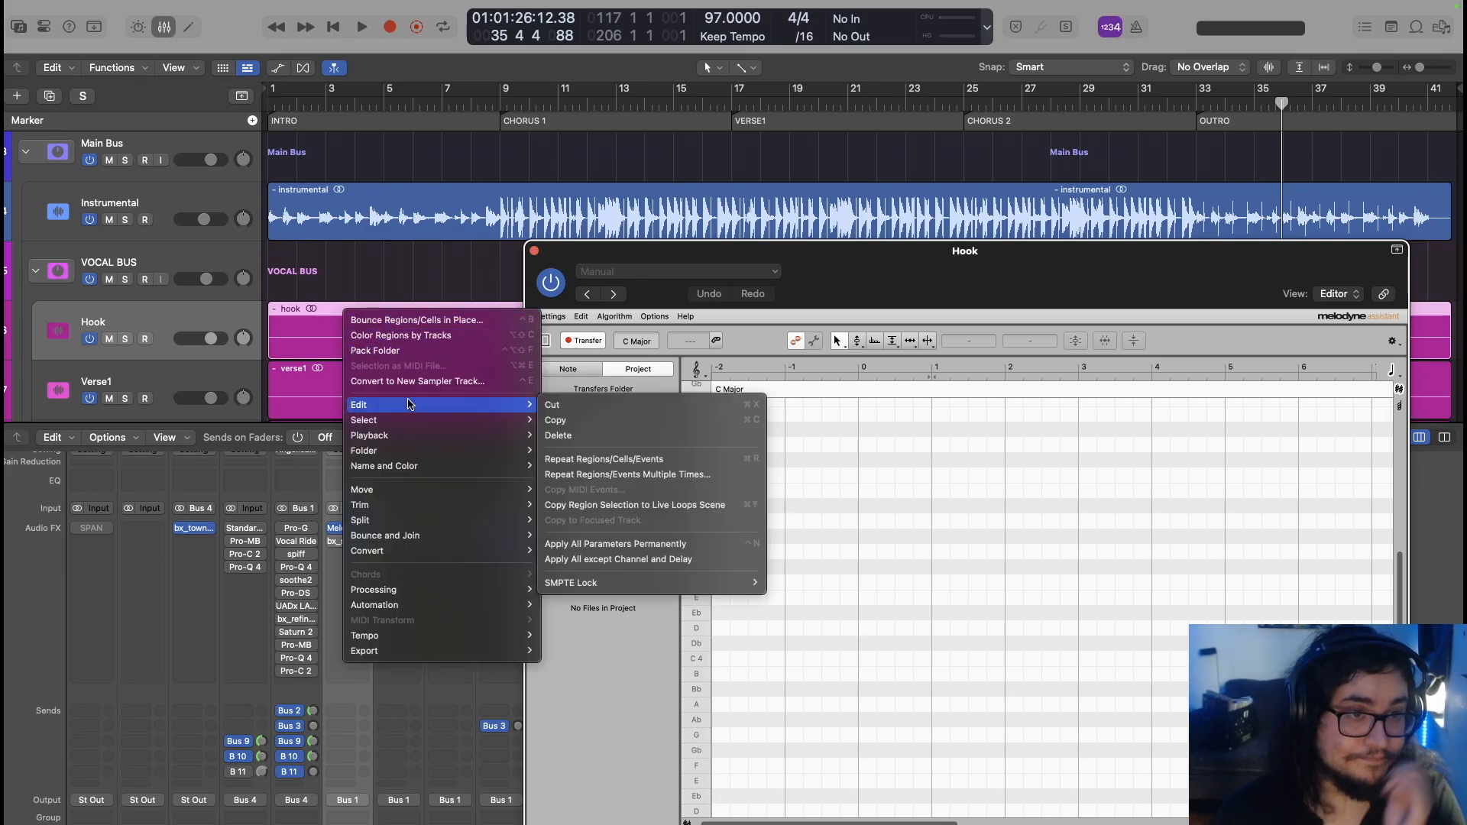
click(402, 322)
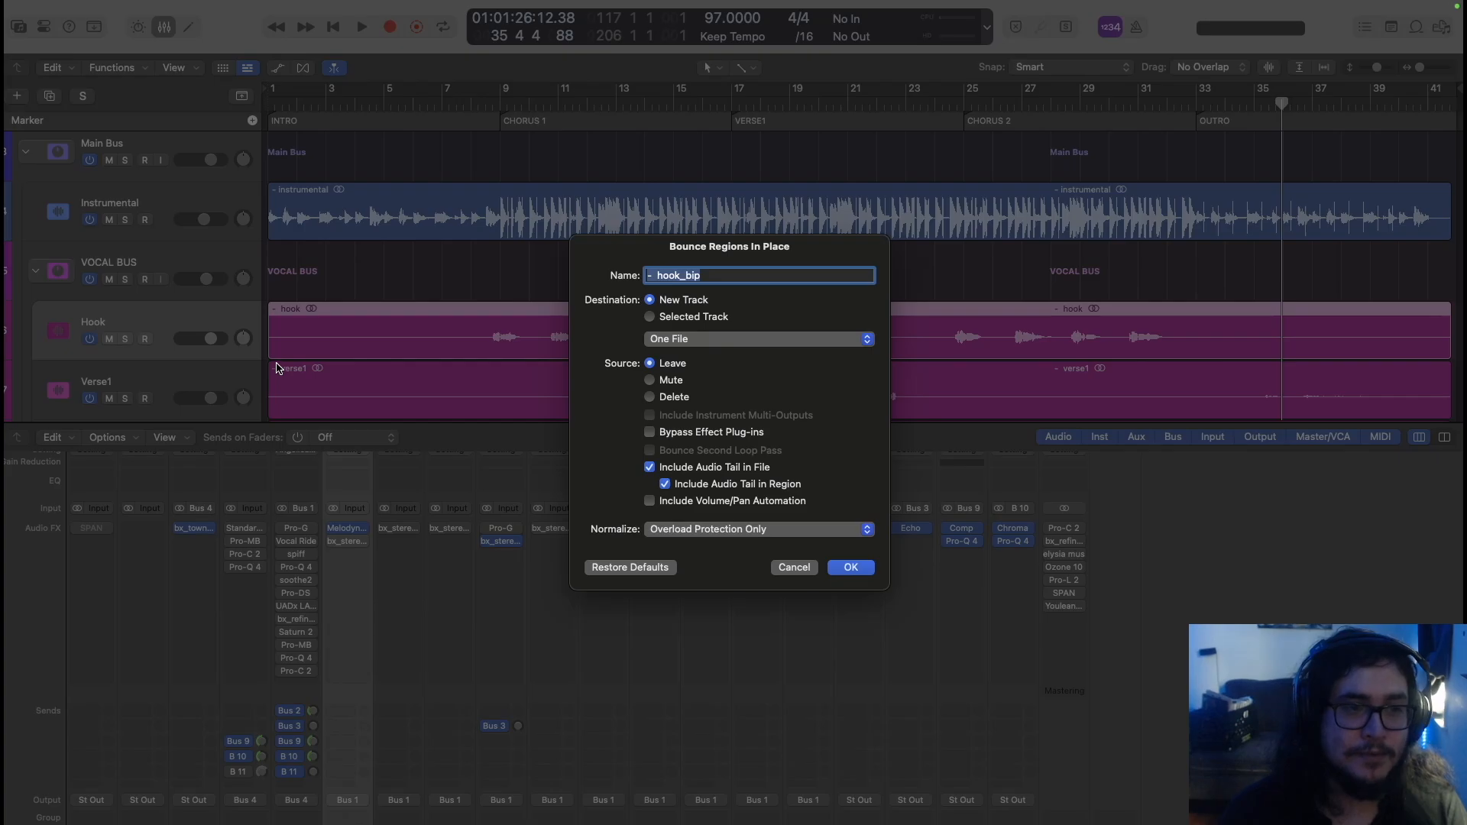
click(851, 569)
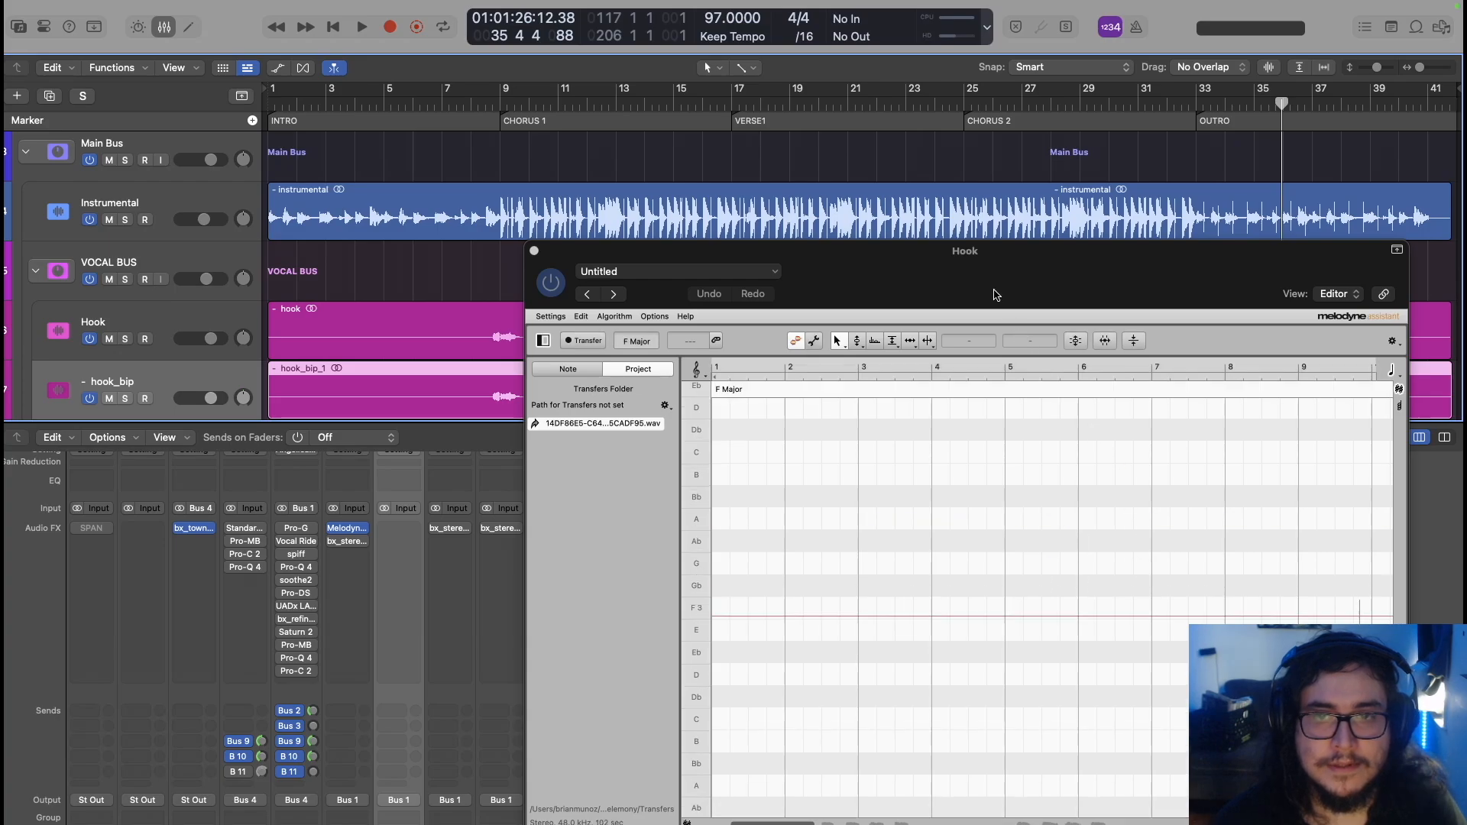
Move the playhead to the start of Chorus 1 and bring the Hook notes into view in Melodyne
drag(967, 250, 923, 127)
scroll(831, 528, down, 2)
scroll(832, 532, down, 5)
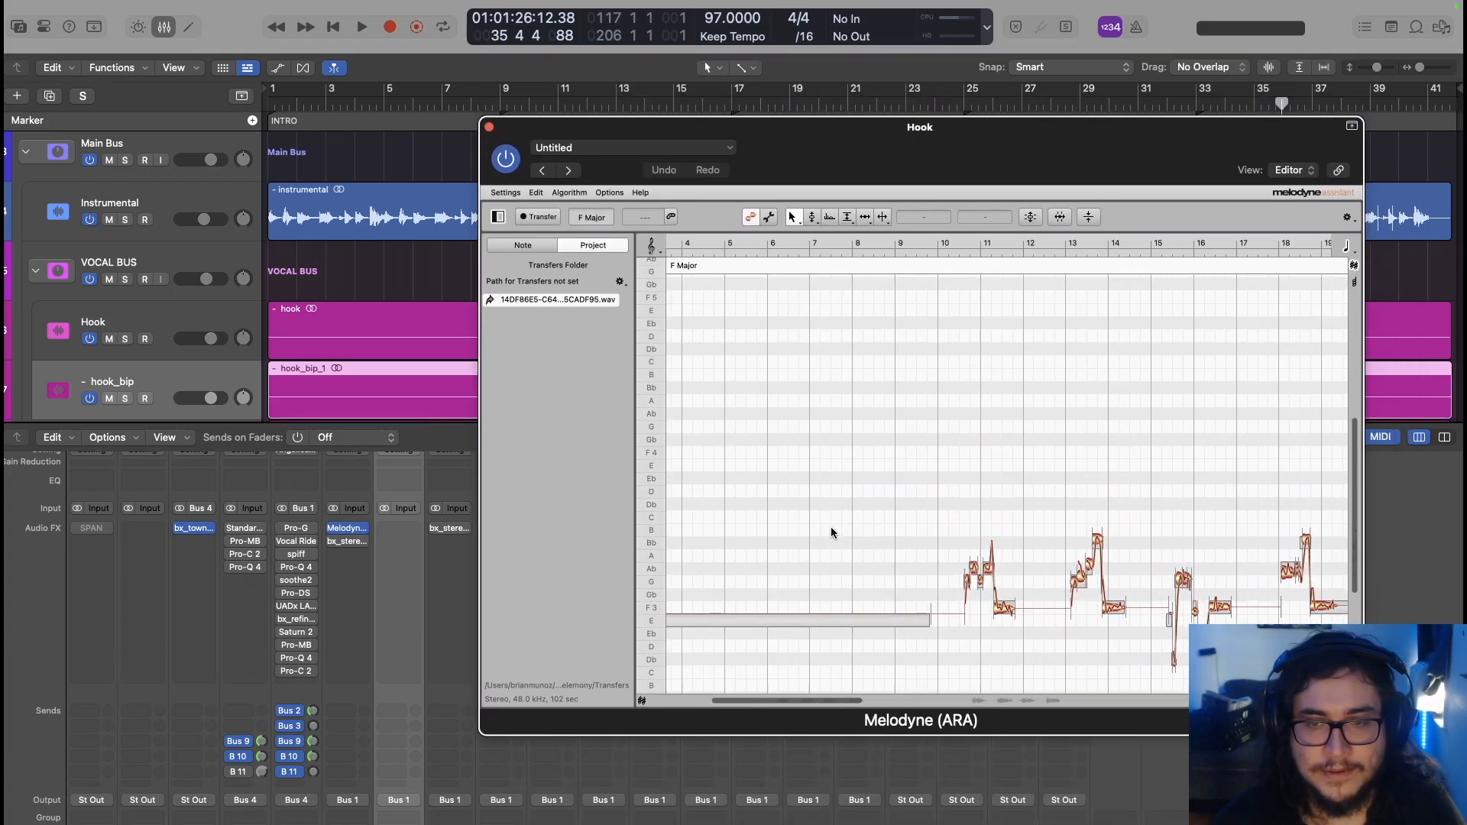
scroll(831, 533, up, 3)
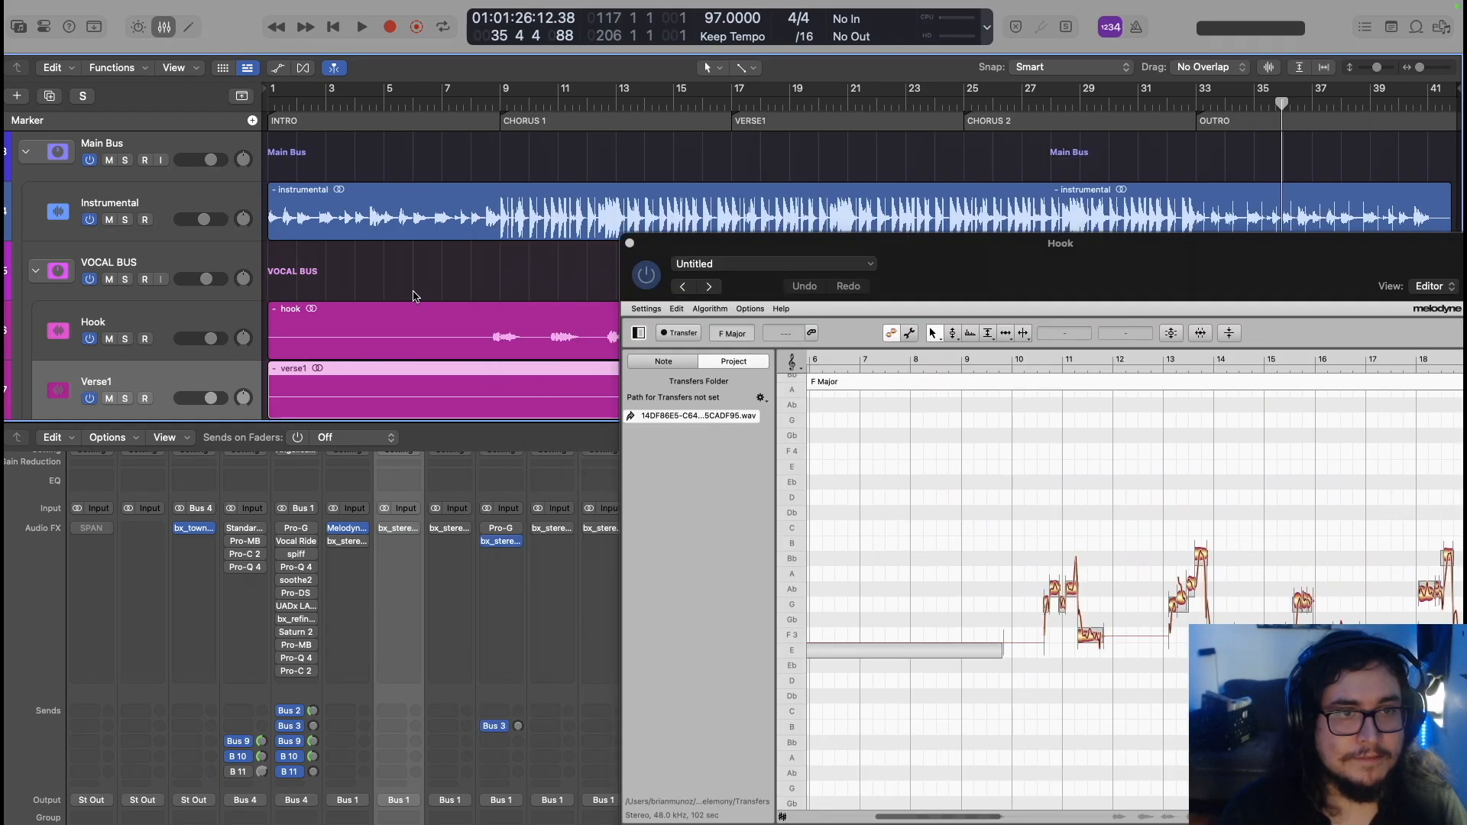
click(493, 105)
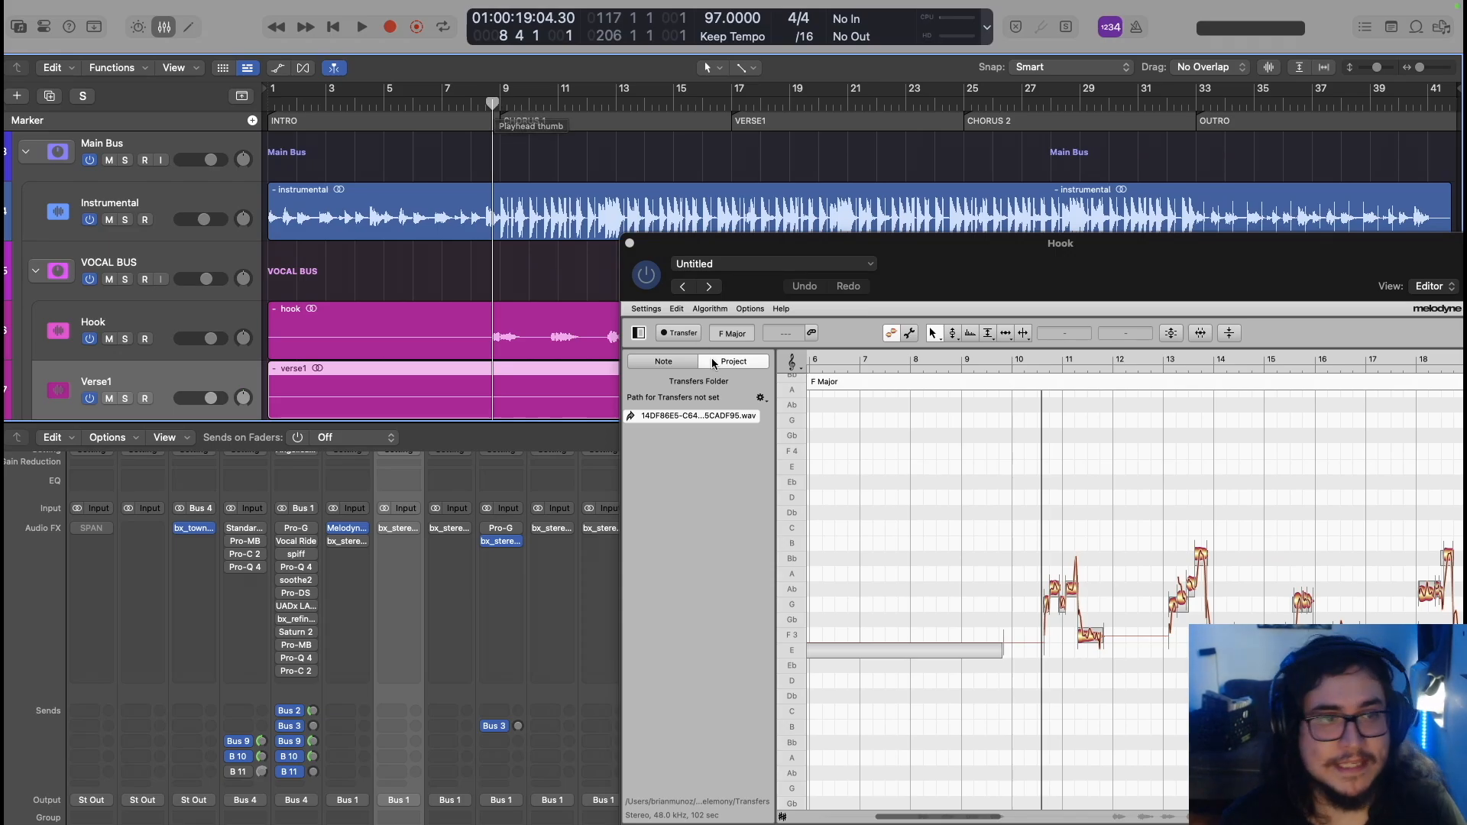
scroll(137, 404, down, 5)
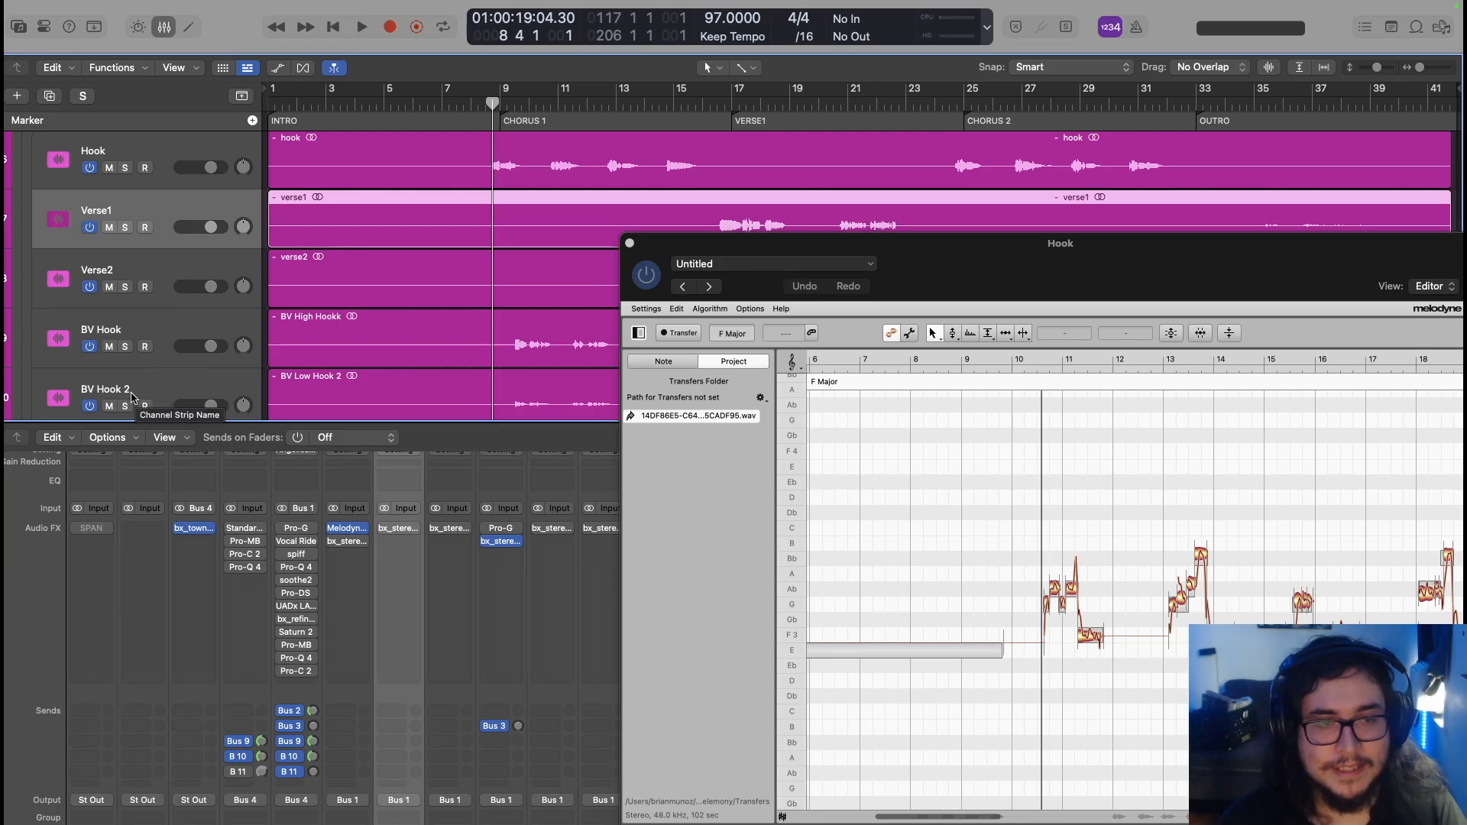
scroll(132, 400, up, 5)
scroll(1085, 550, down, 6)
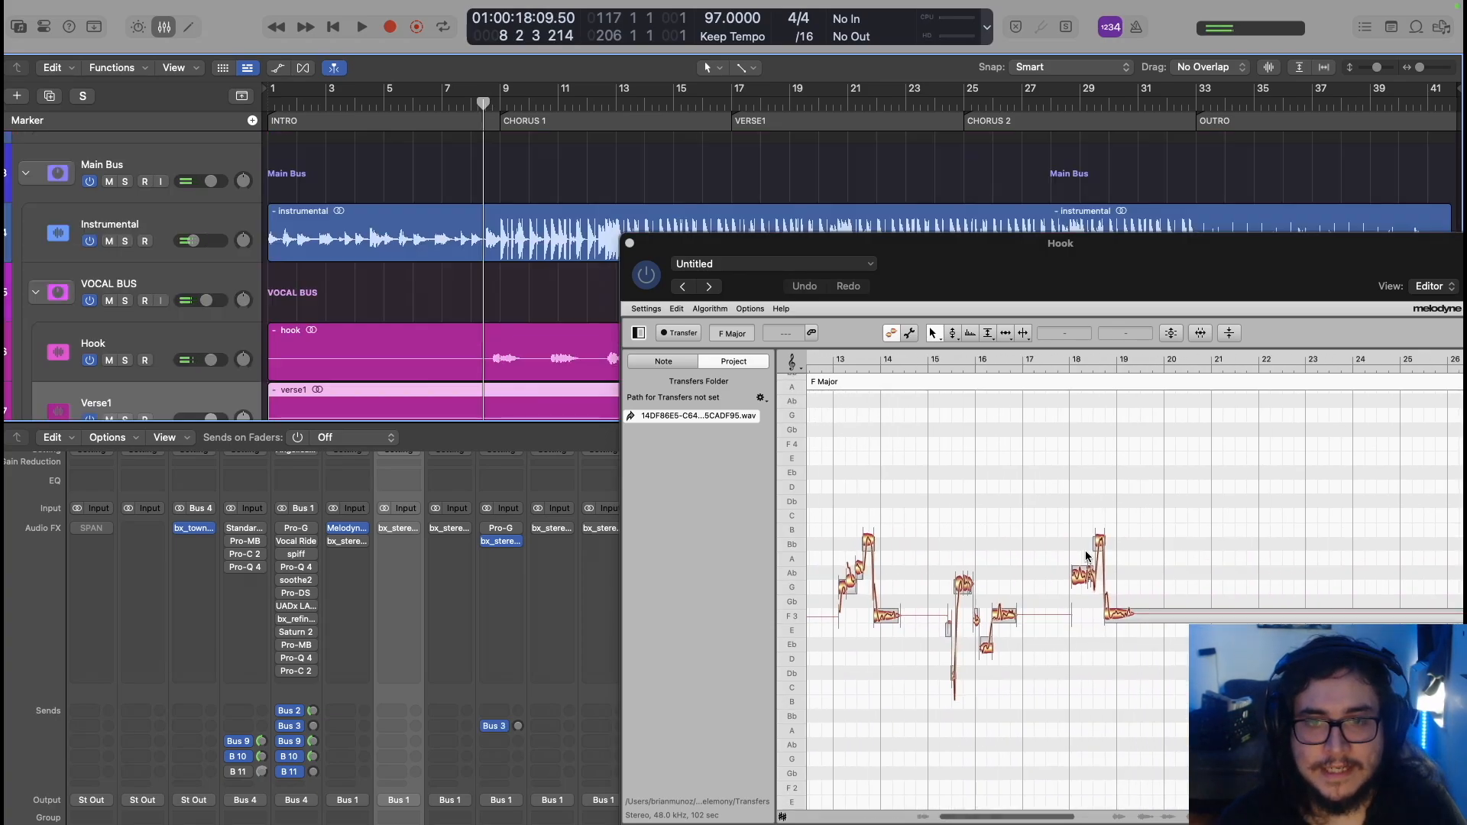
scroll(1002, 571, up, 5)
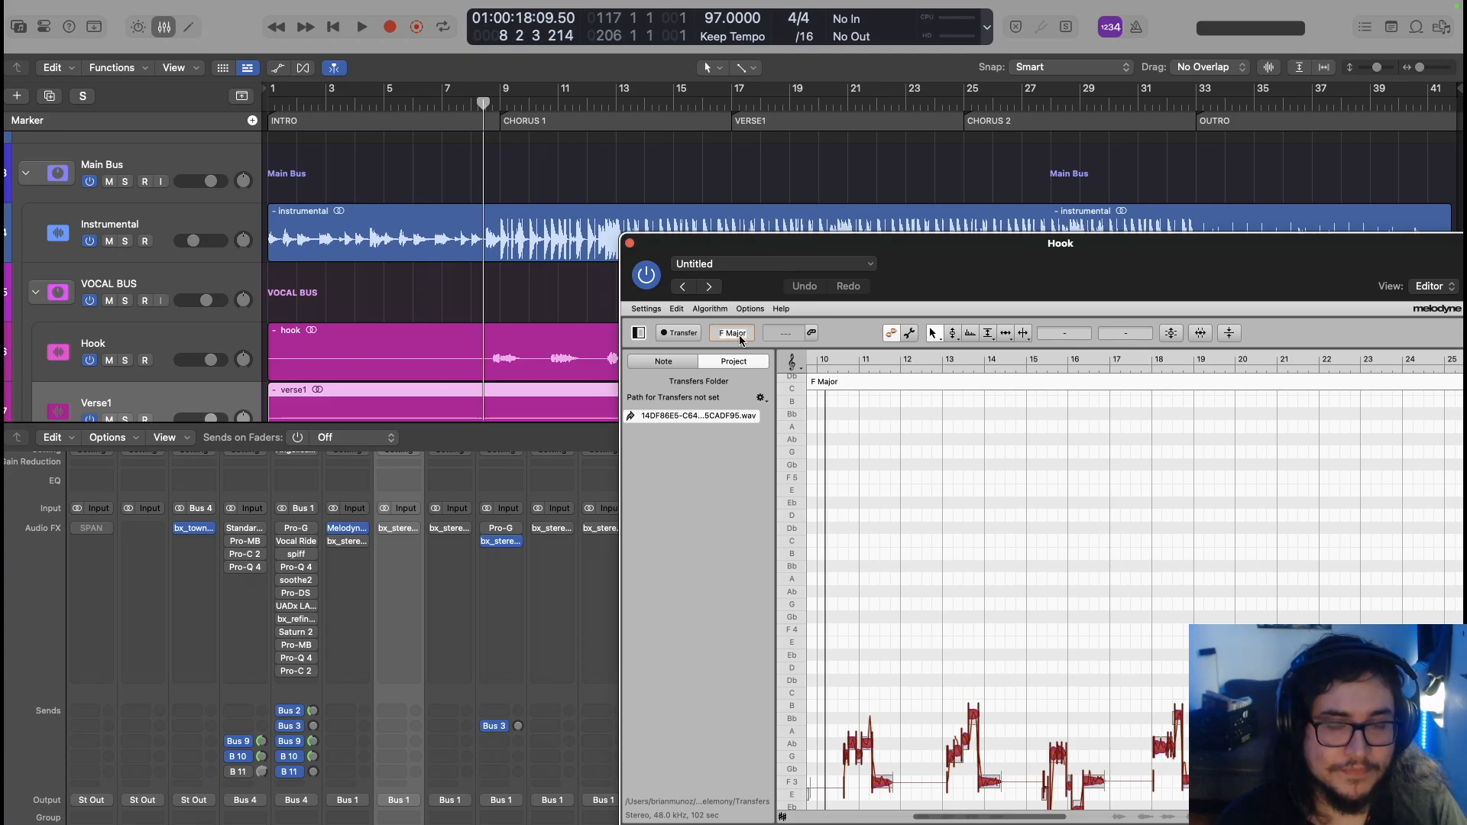
Change the Hook vocal's Melodyne scale to C Minor and set Pitch Center correction to 100%
text(minor)
key(Return)
scroll(1085, 474, down, 3)
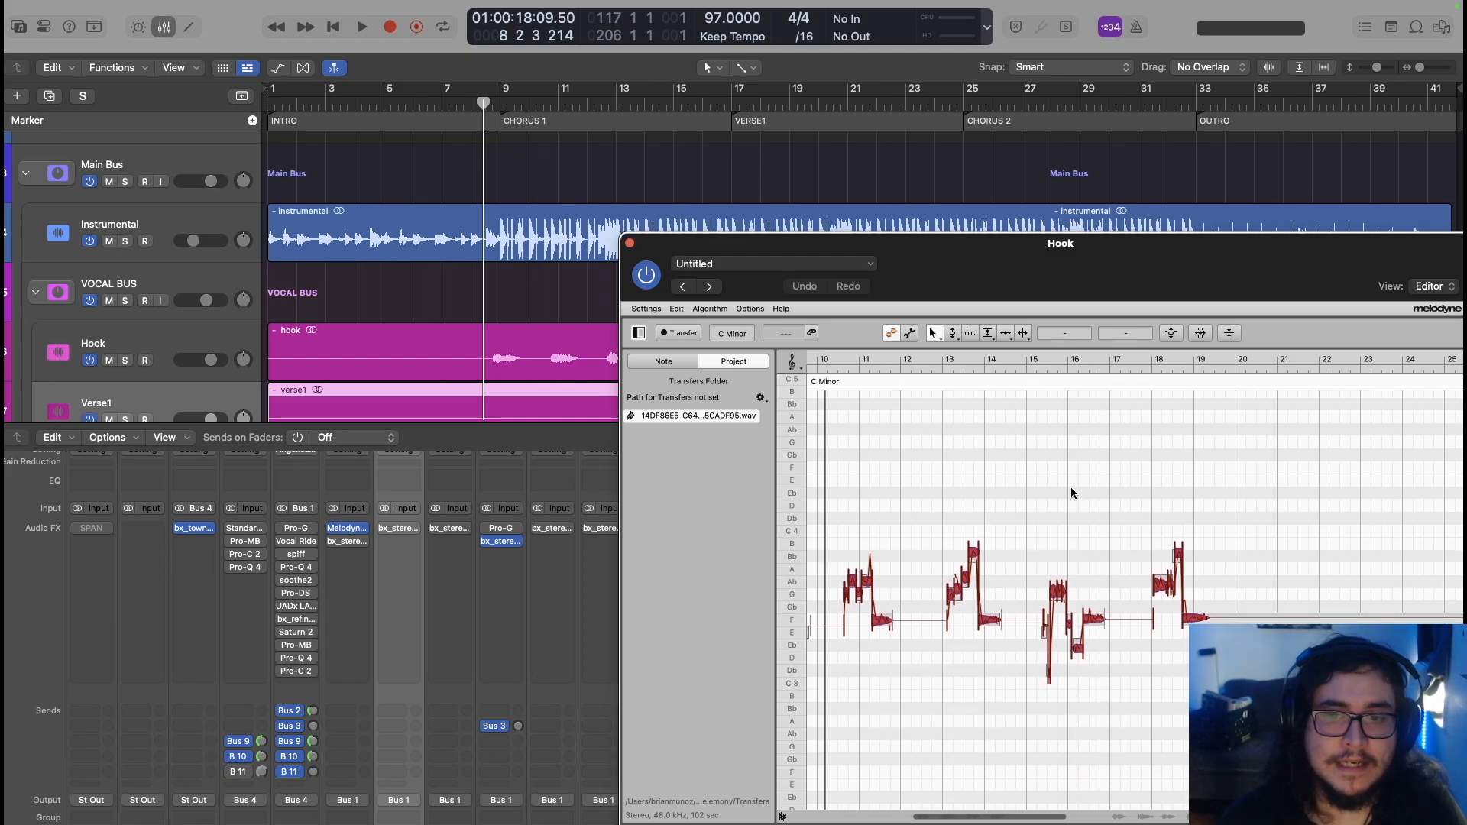
click(1171, 333)
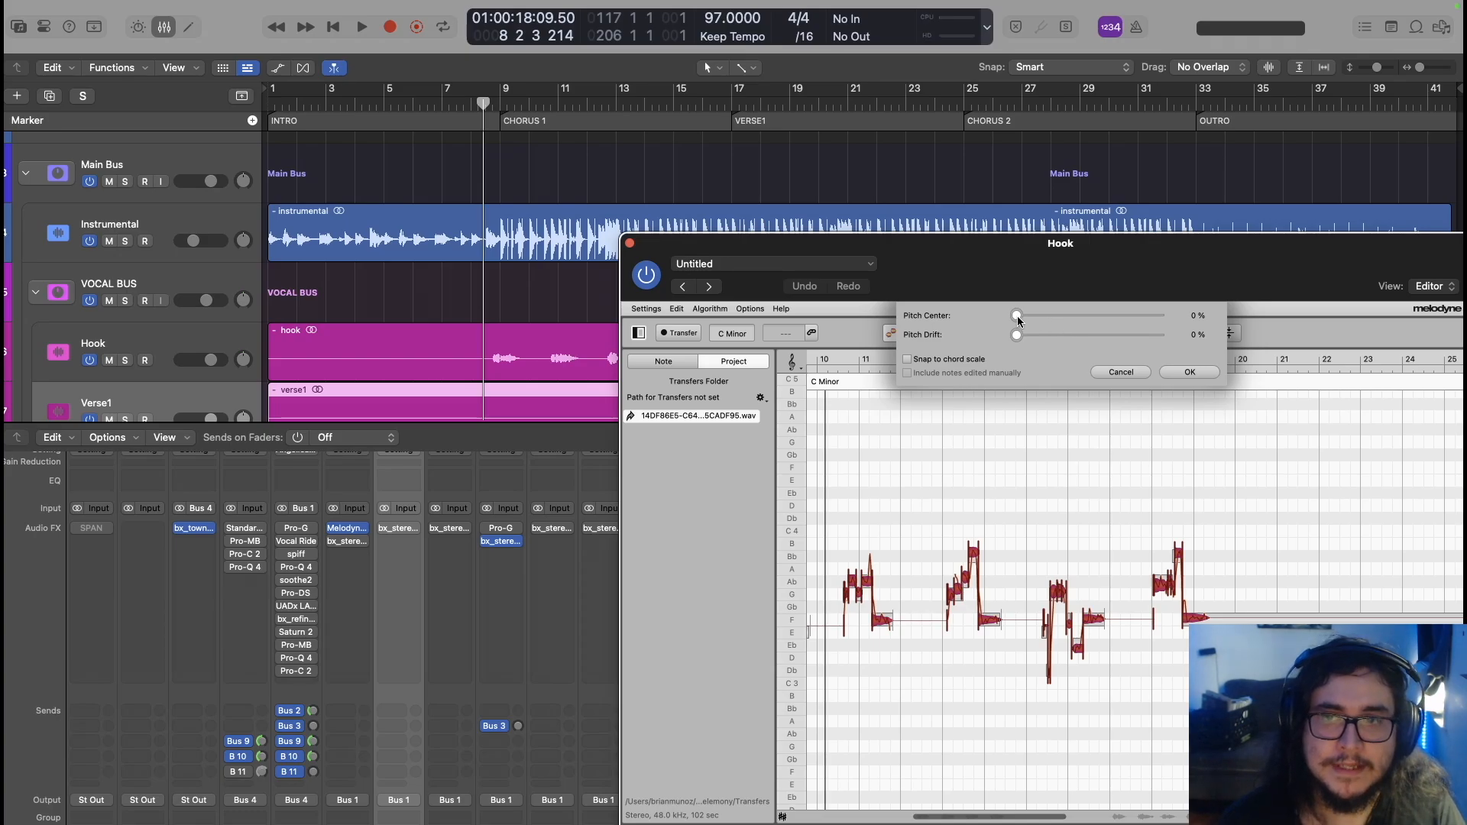
drag(1064, 321, 1188, 339)
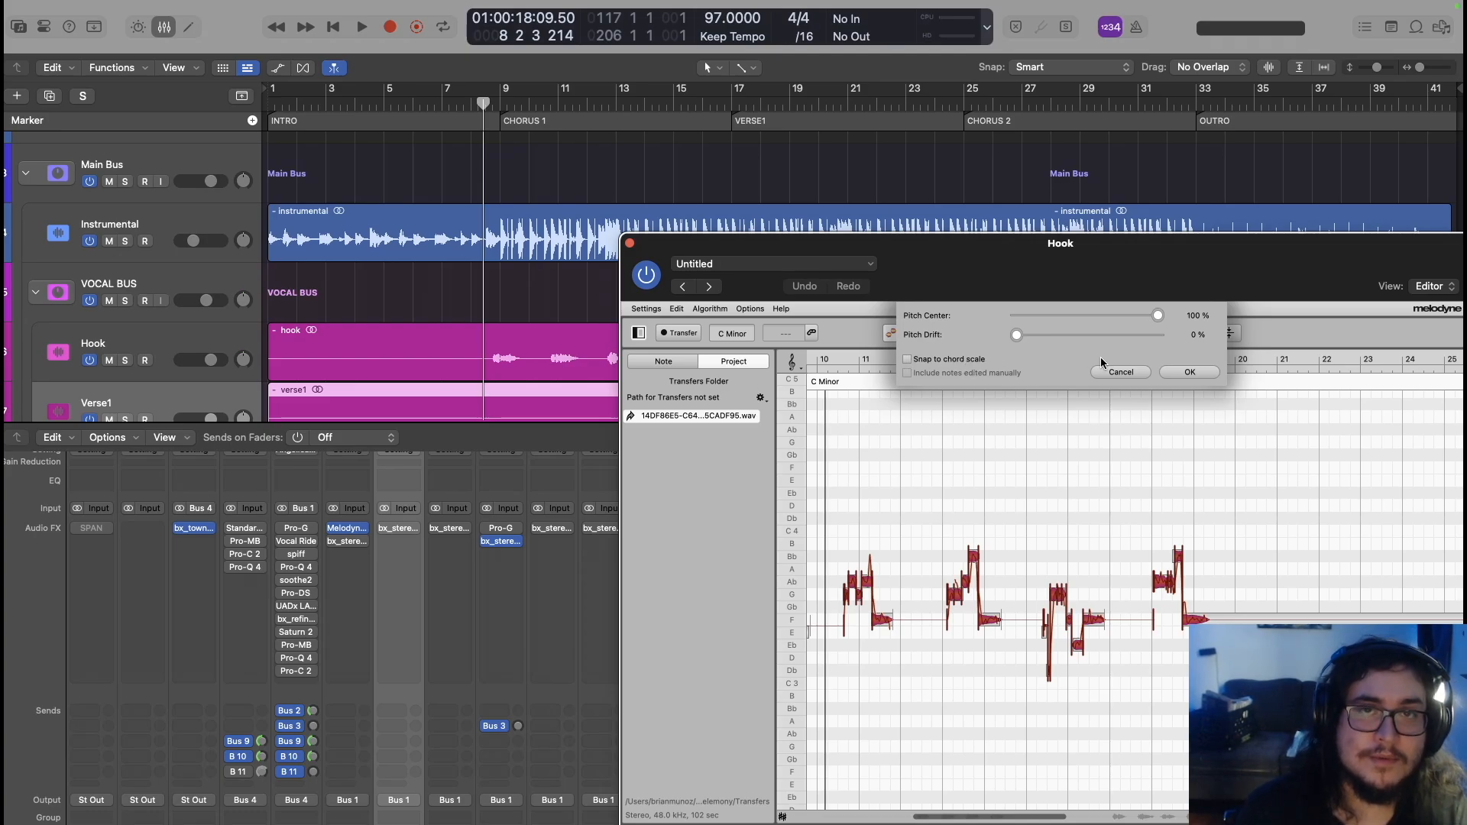
Apply the 100% pitch-centre correction and play the Hook vocal back to check it
click(1172, 372)
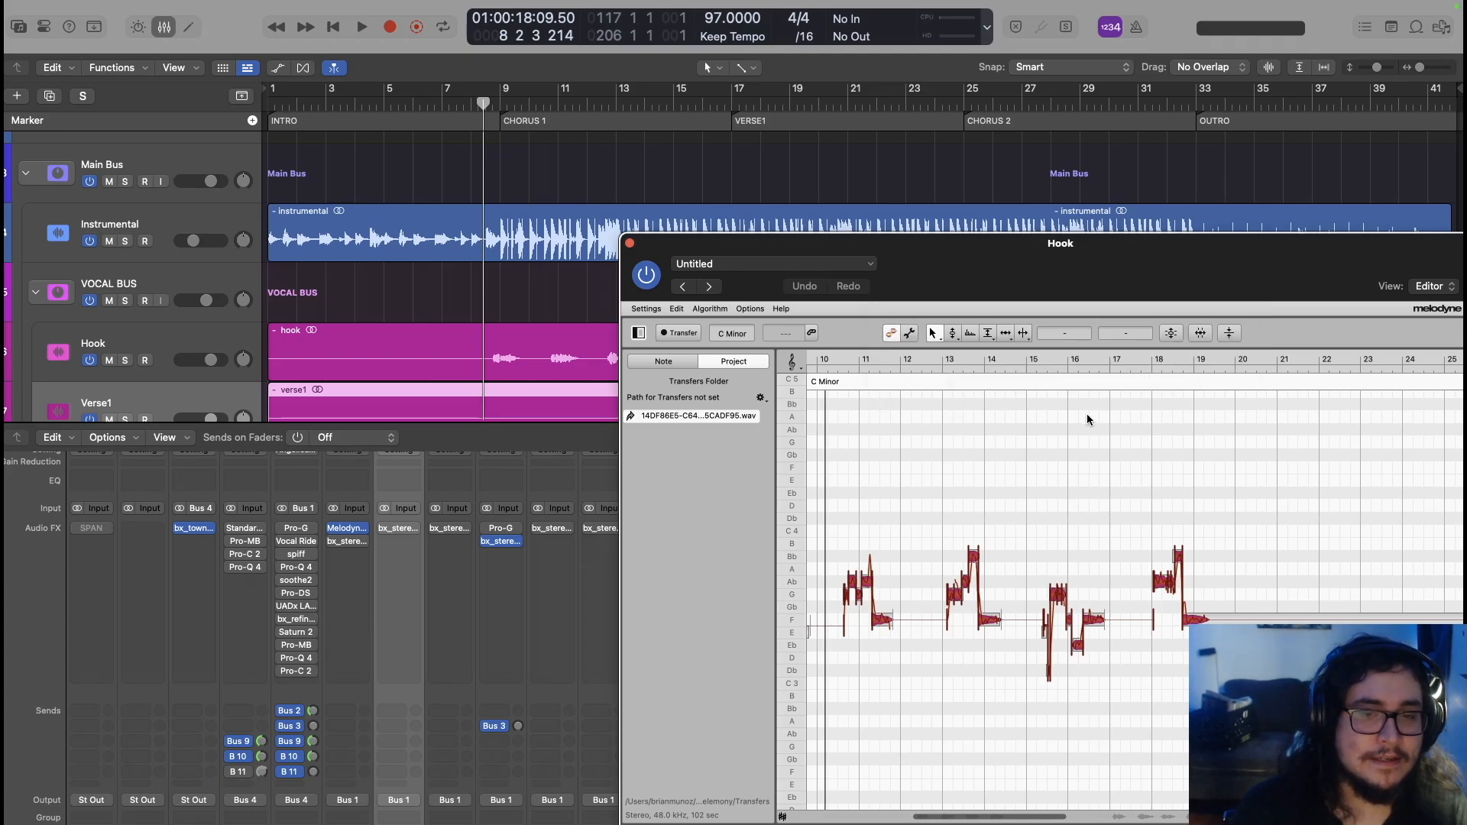
scroll(1032, 473, left, 5)
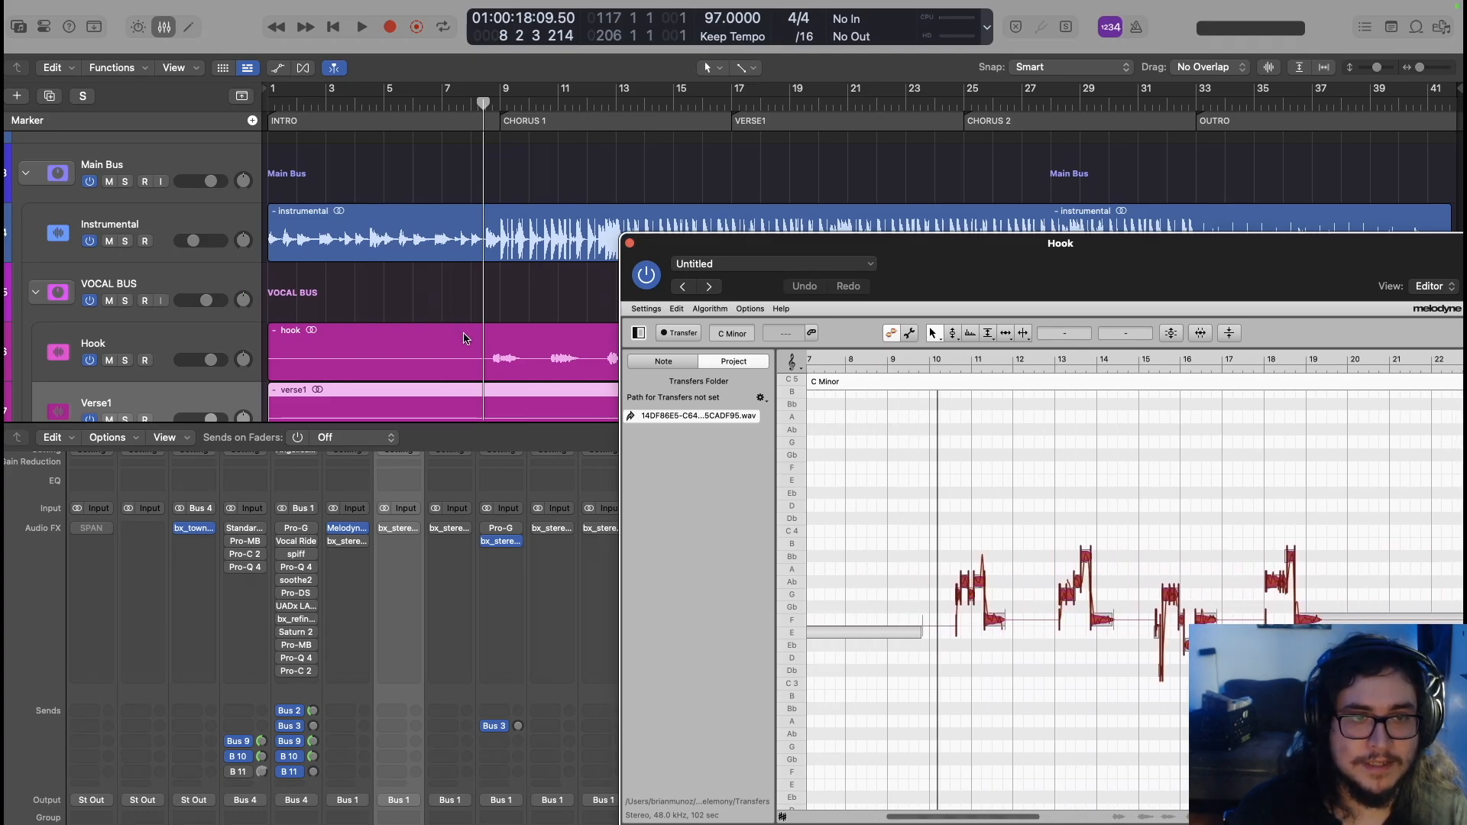
click(479, 355)
key(space)
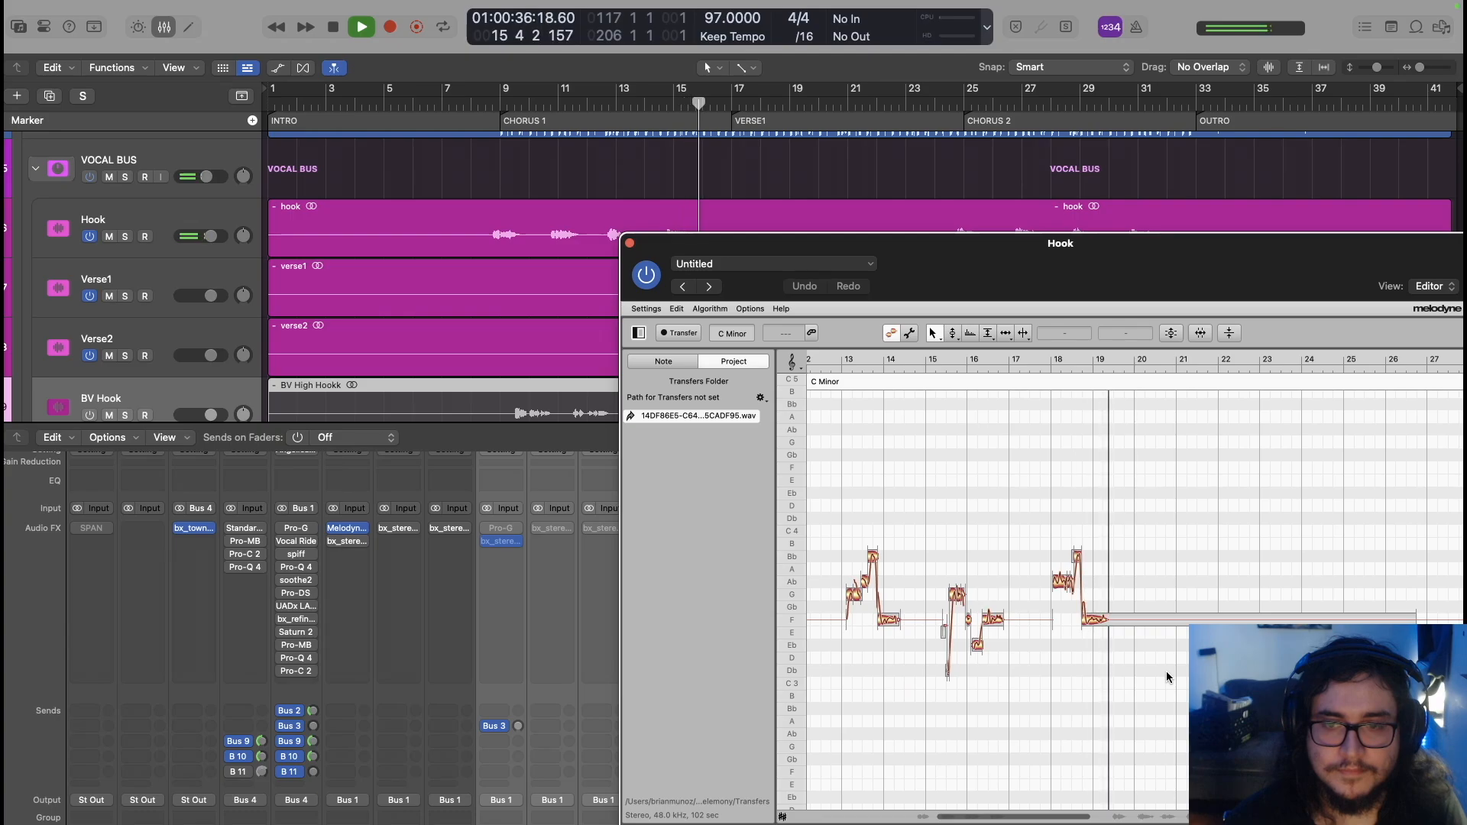
key(space)
drag(770, 247, 667, 351)
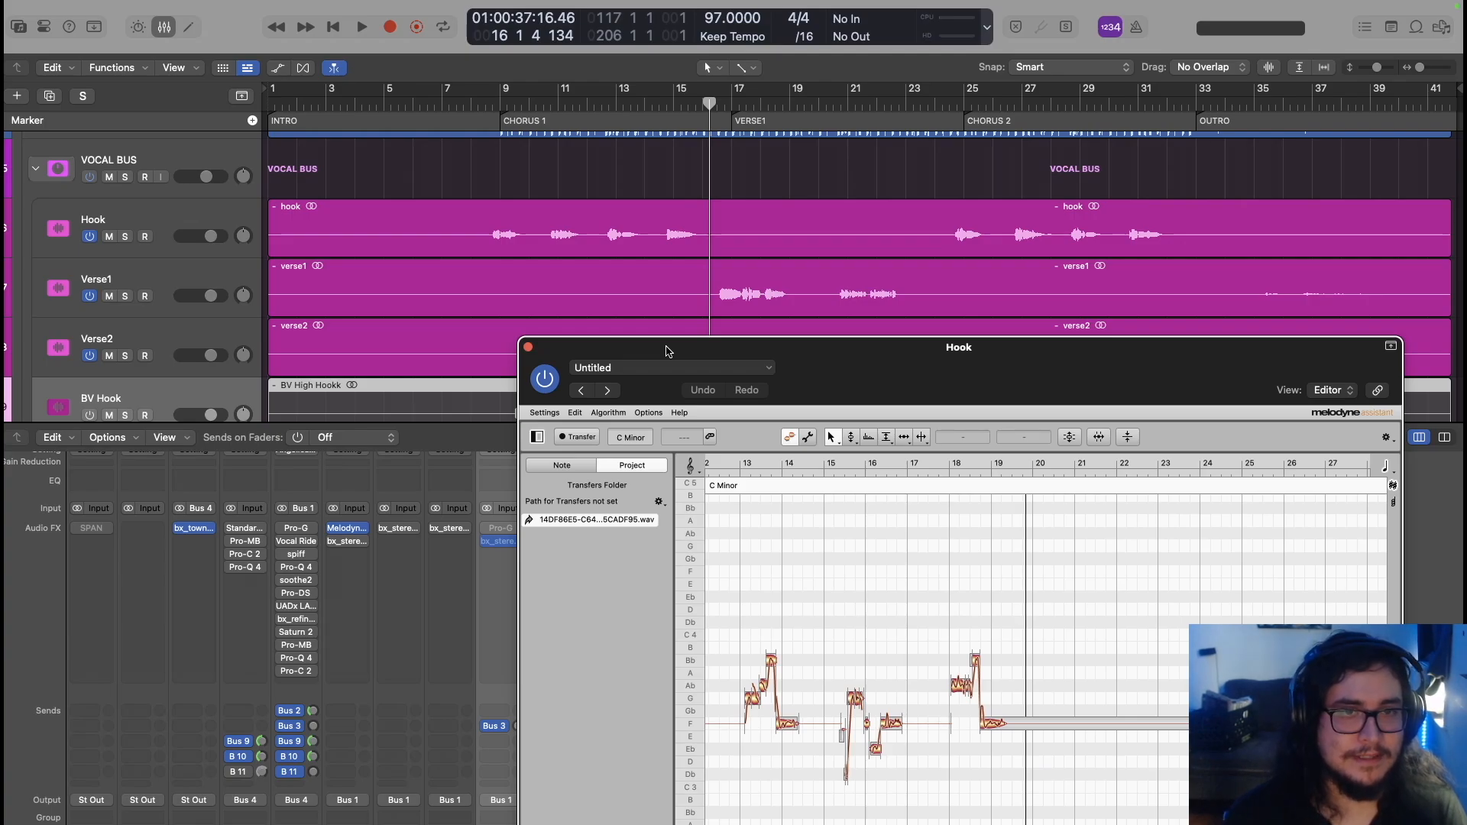
Play the tuned Hook vocal from bar 16, then from bar 24 through Chorus 2
drag(709, 106, 703, 106)
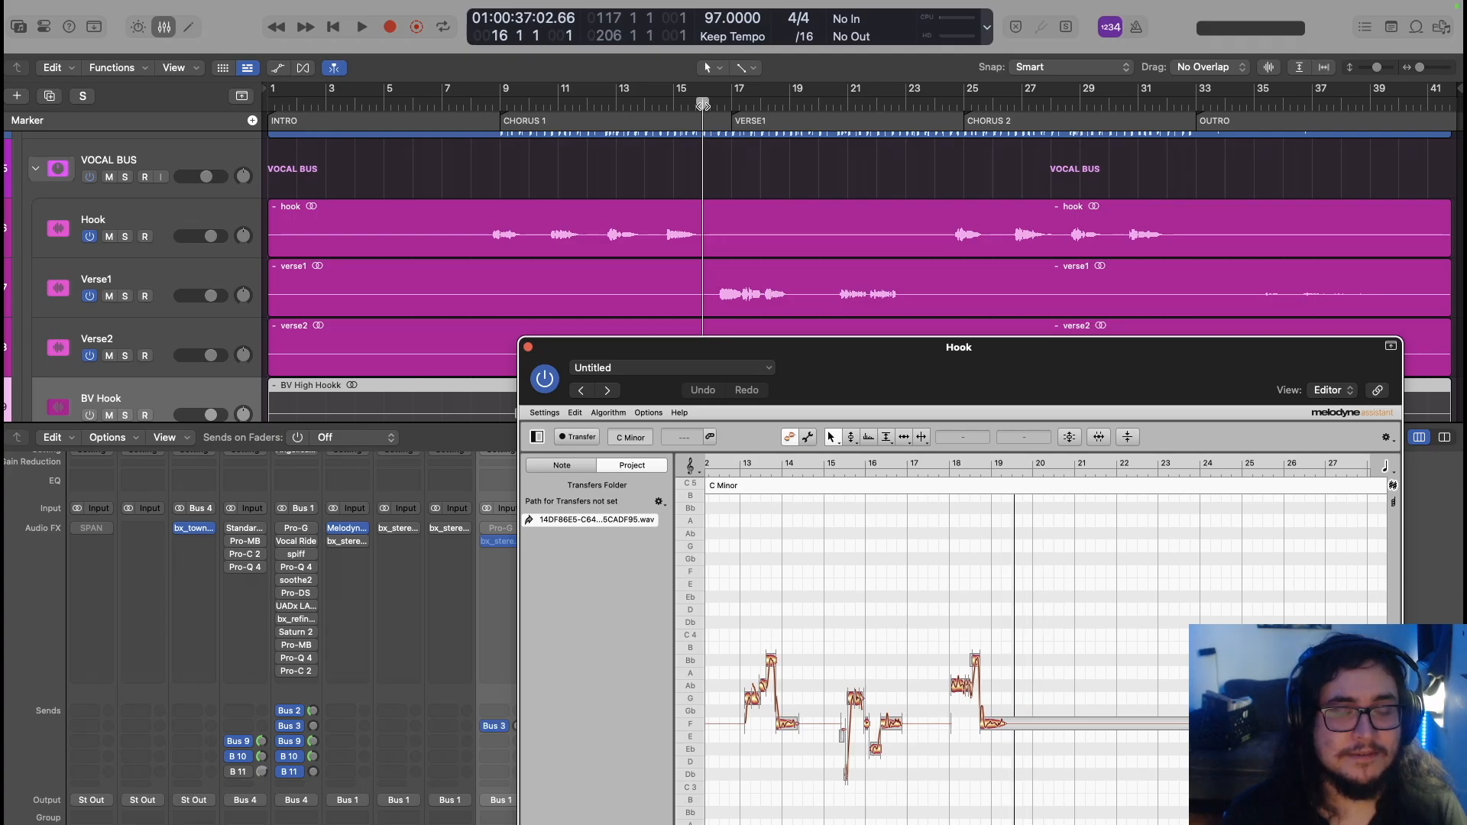
key(space)
click(945, 109)
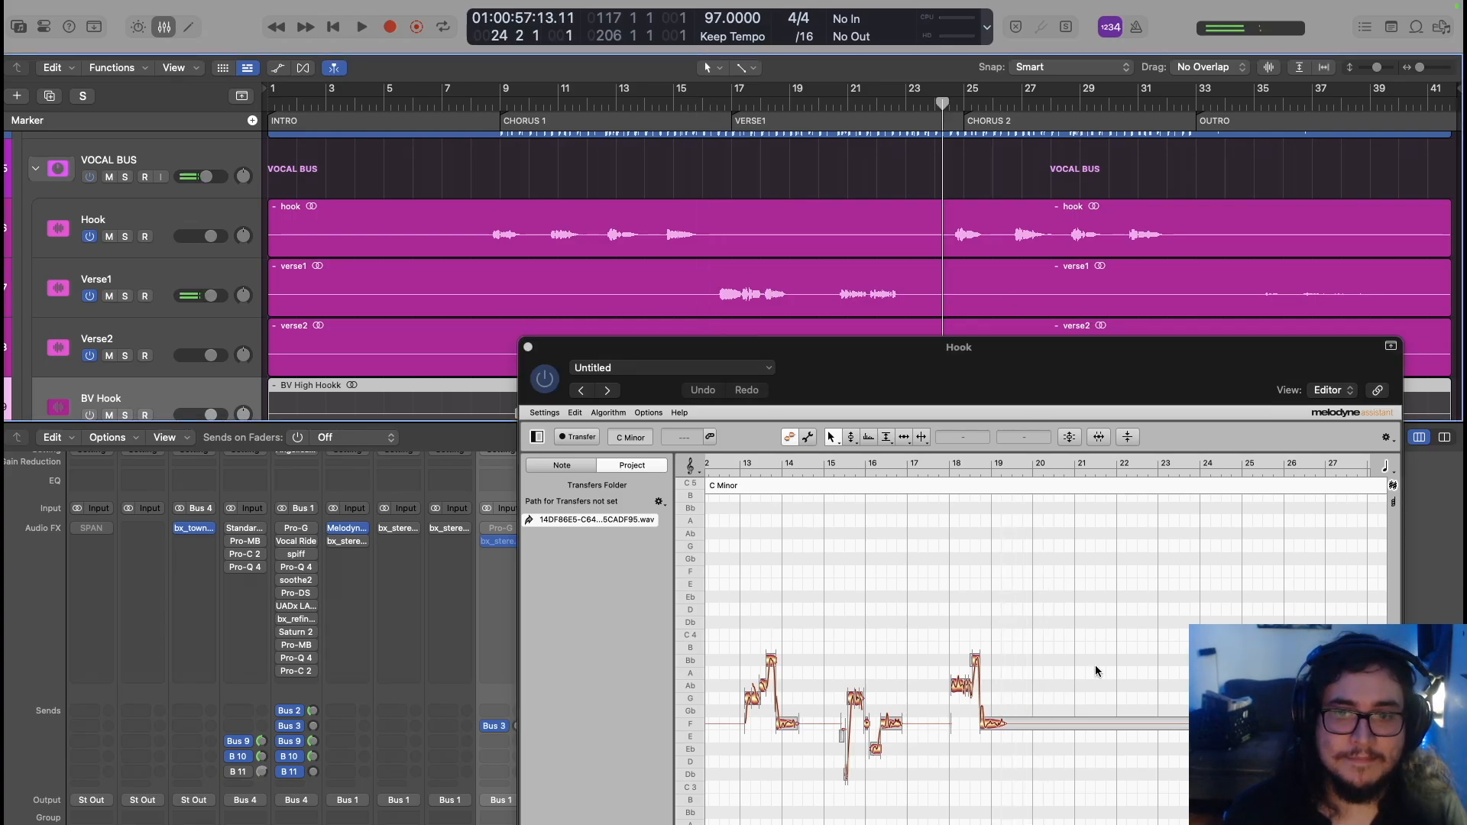
key(space)
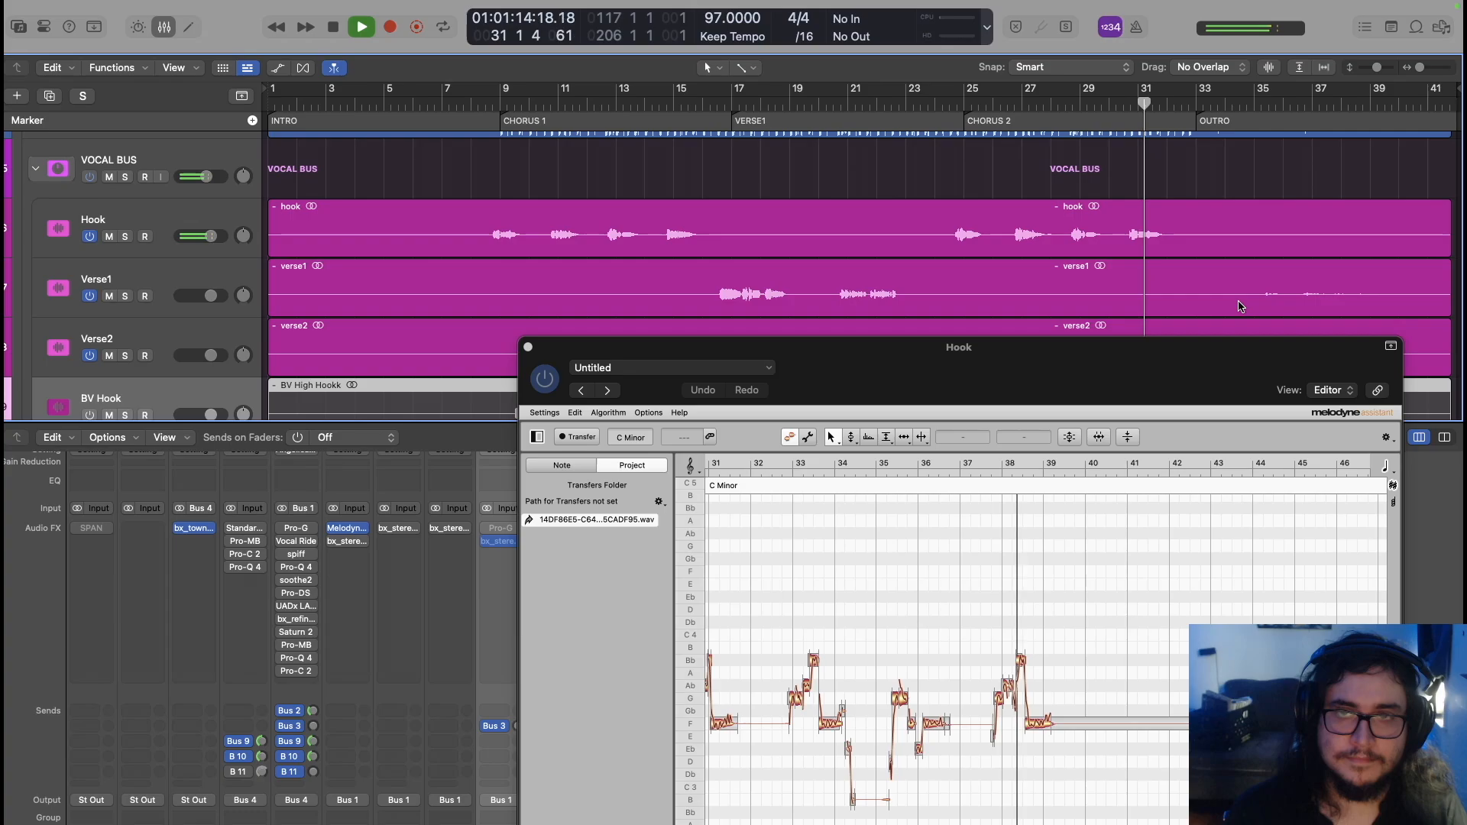
key(space)
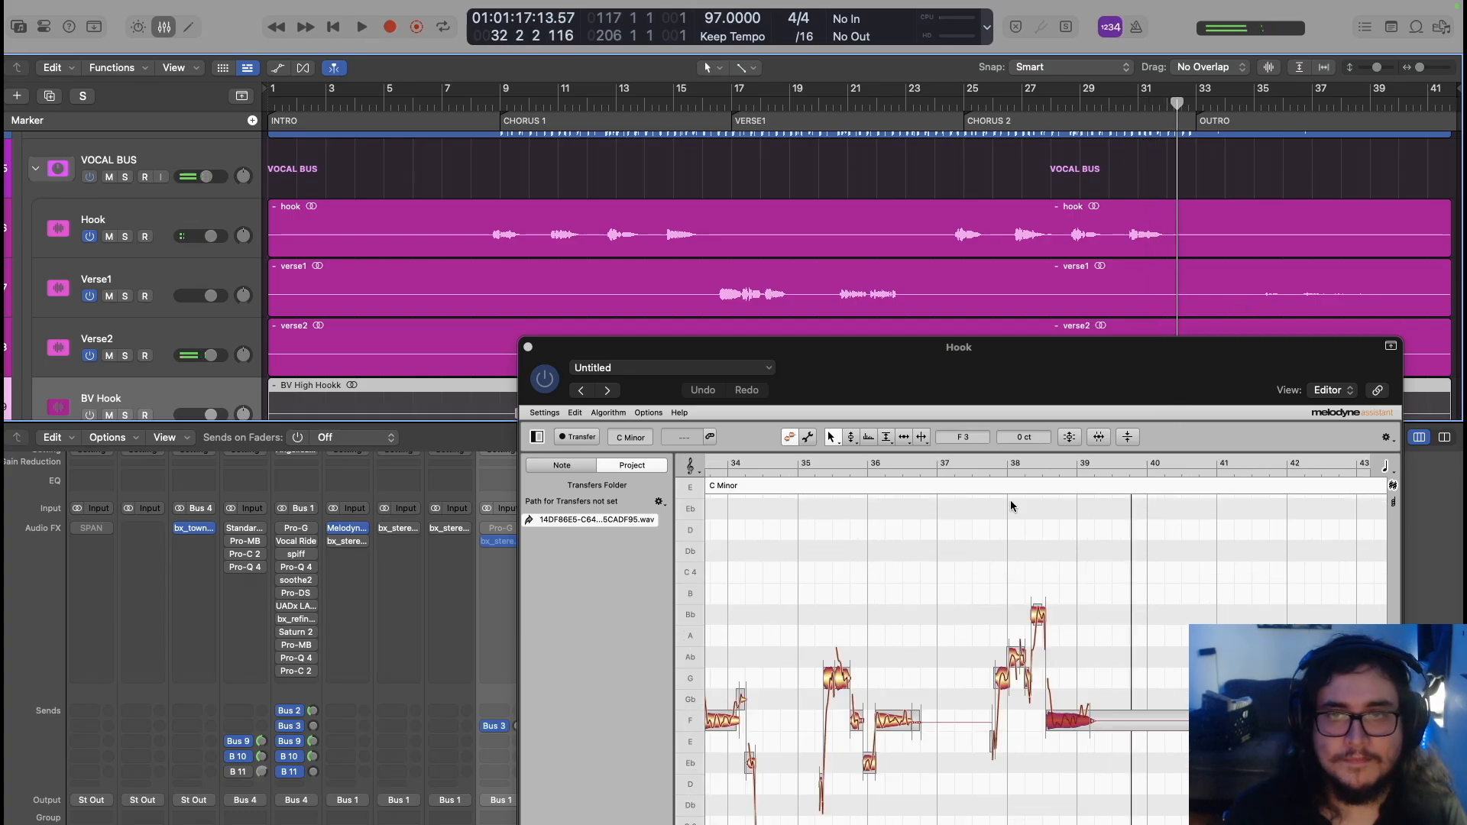
Close the Hook editor and pull all Verse1 notes about 96% toward their pitch centres
click(528, 347)
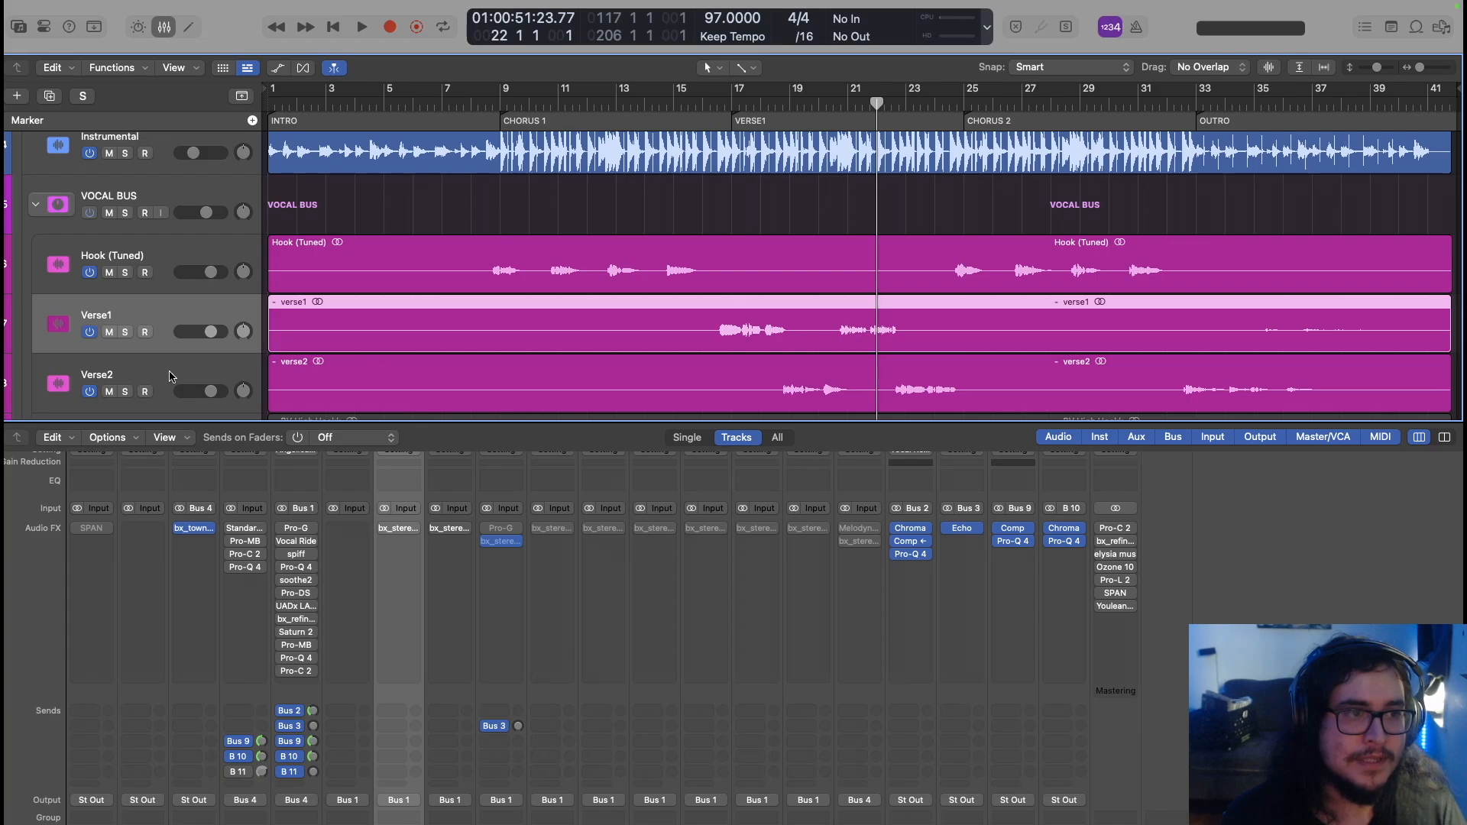
scroll(170, 377, down, 3)
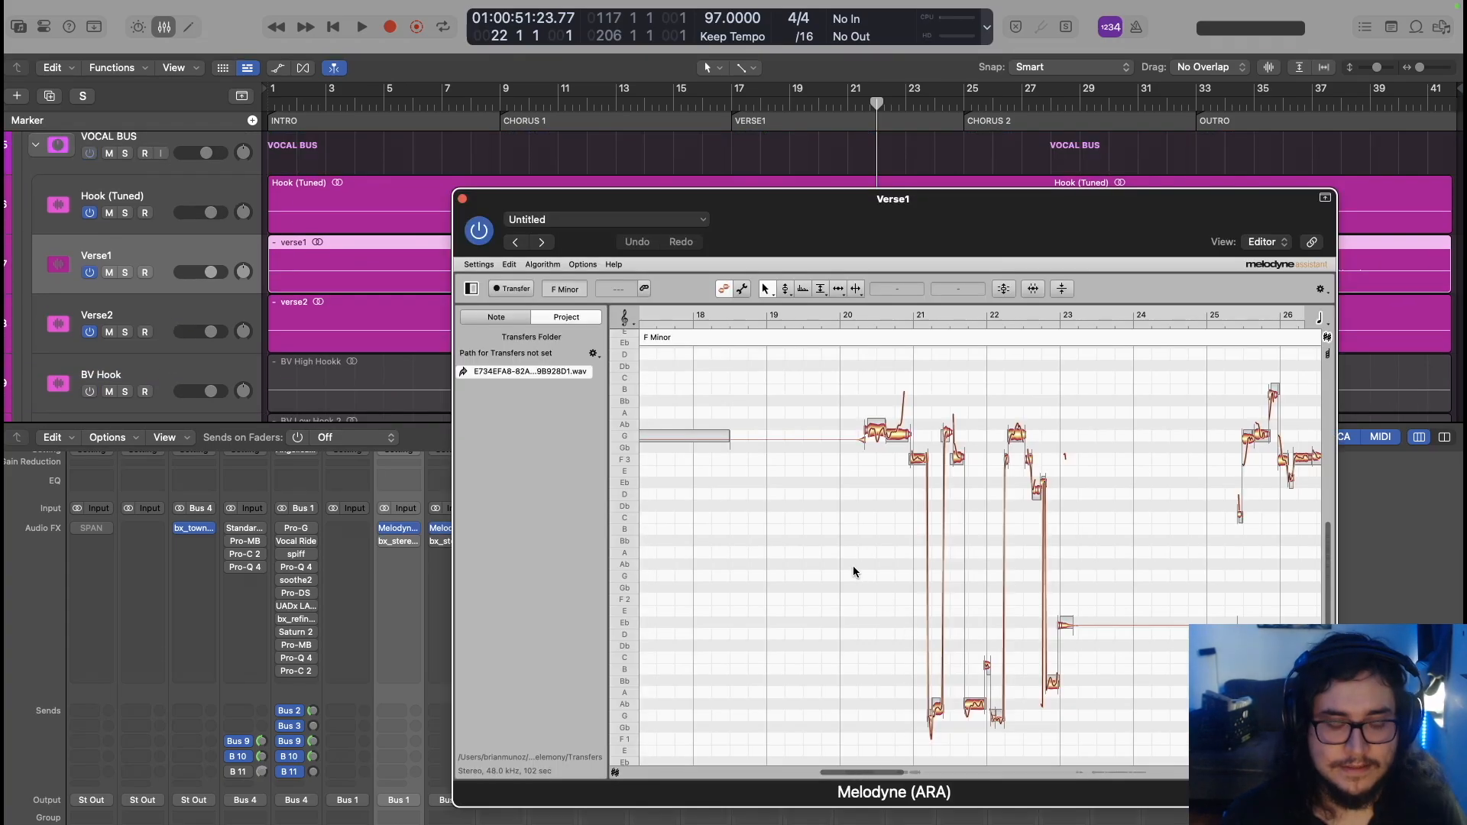
key(super+a)
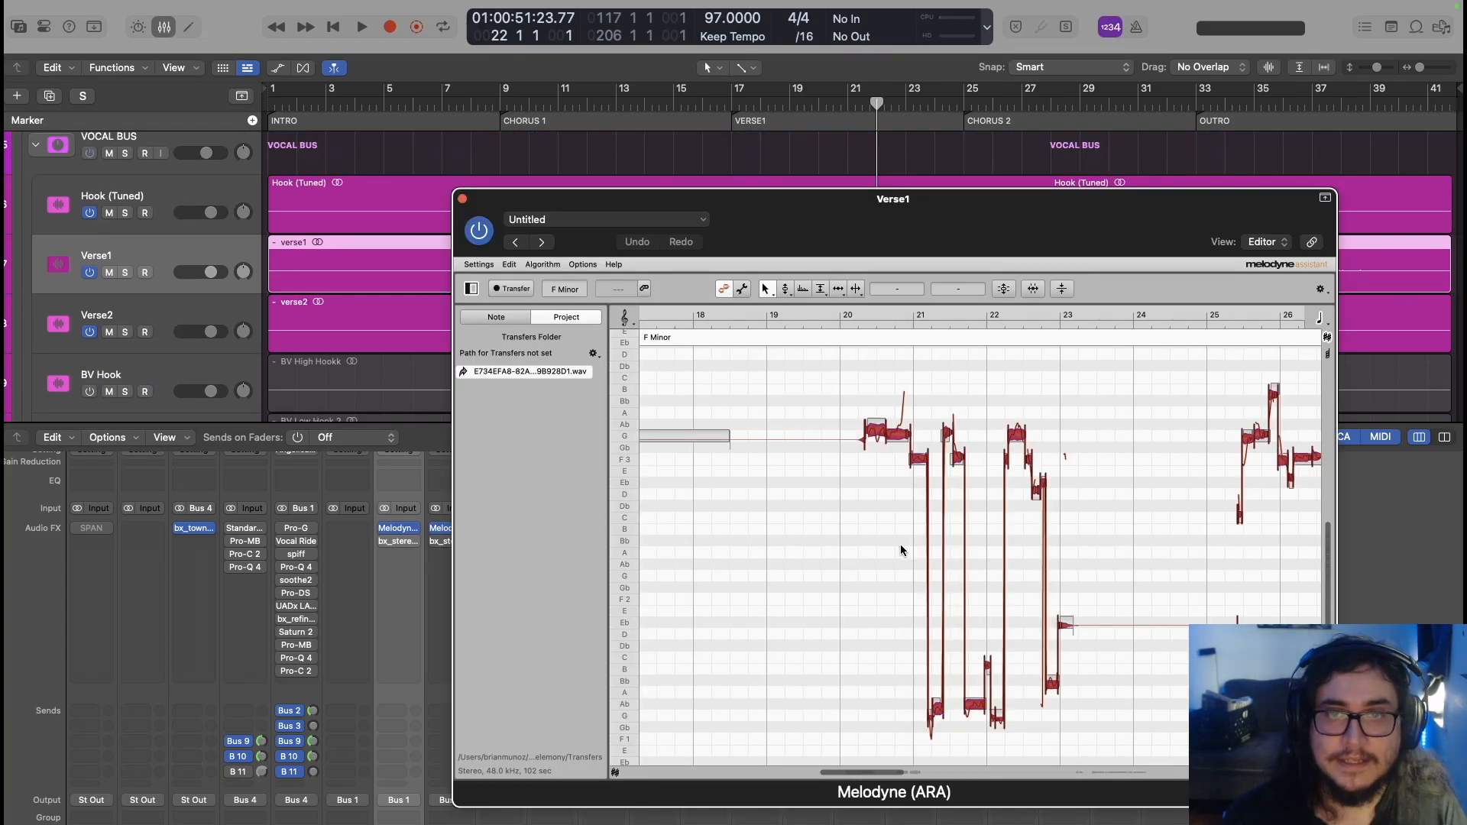
click(1004, 289)
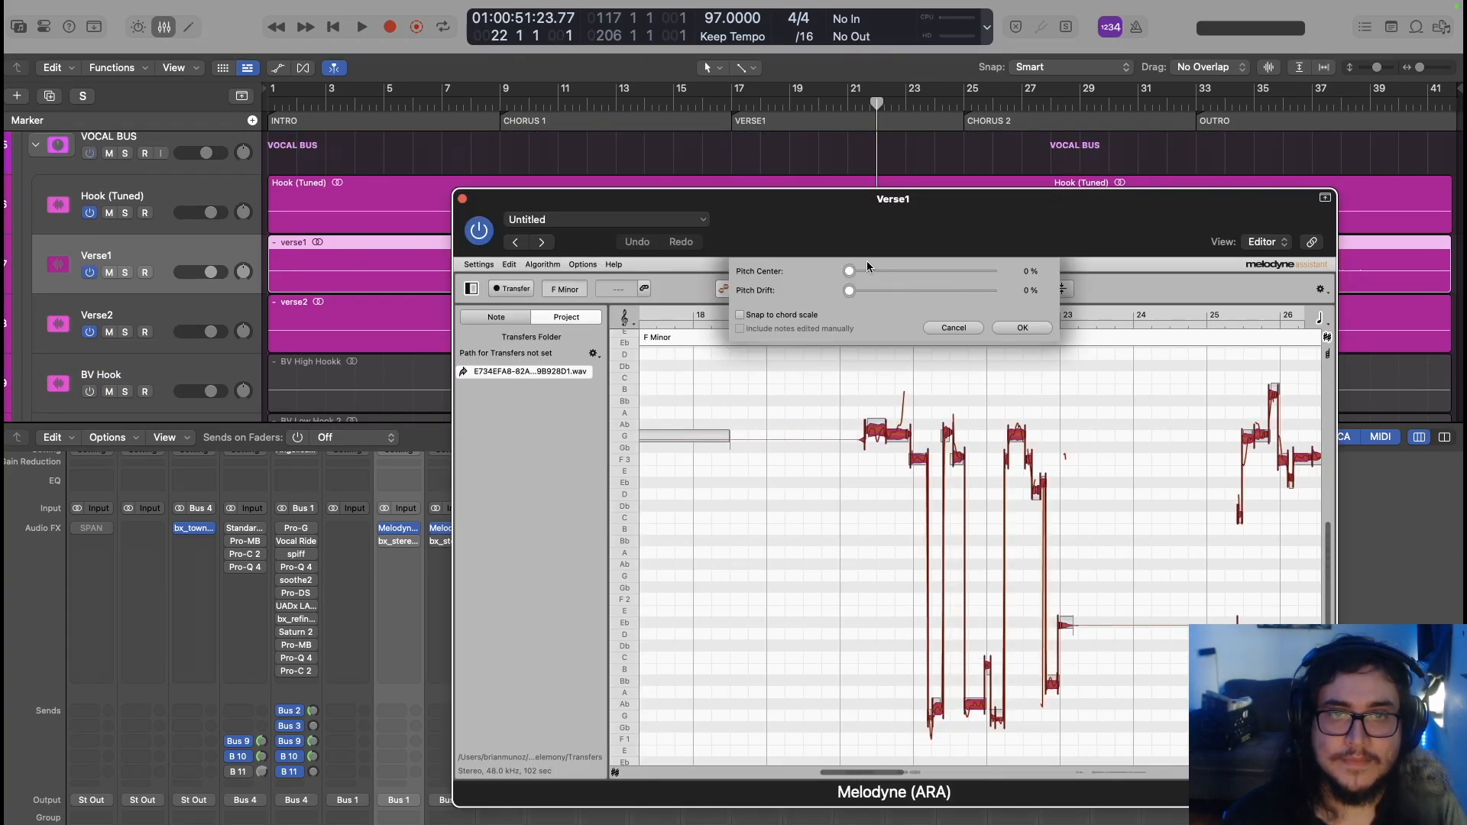
drag(850, 272, 988, 288)
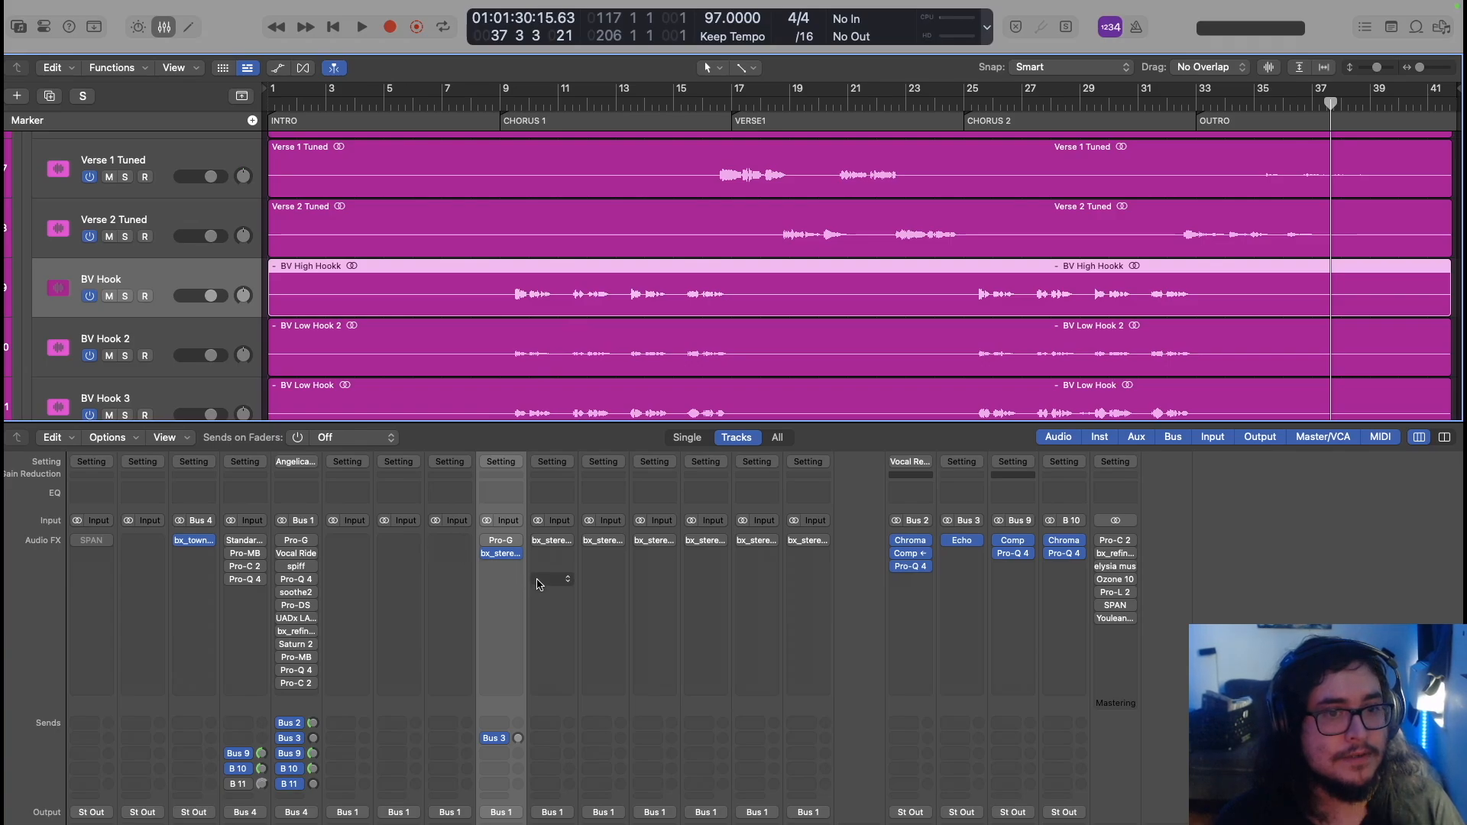
Insert Pitch Correction on the BV Hook channel, close bx_stereomaker, and return the playhead to bar 9
click(503, 553)
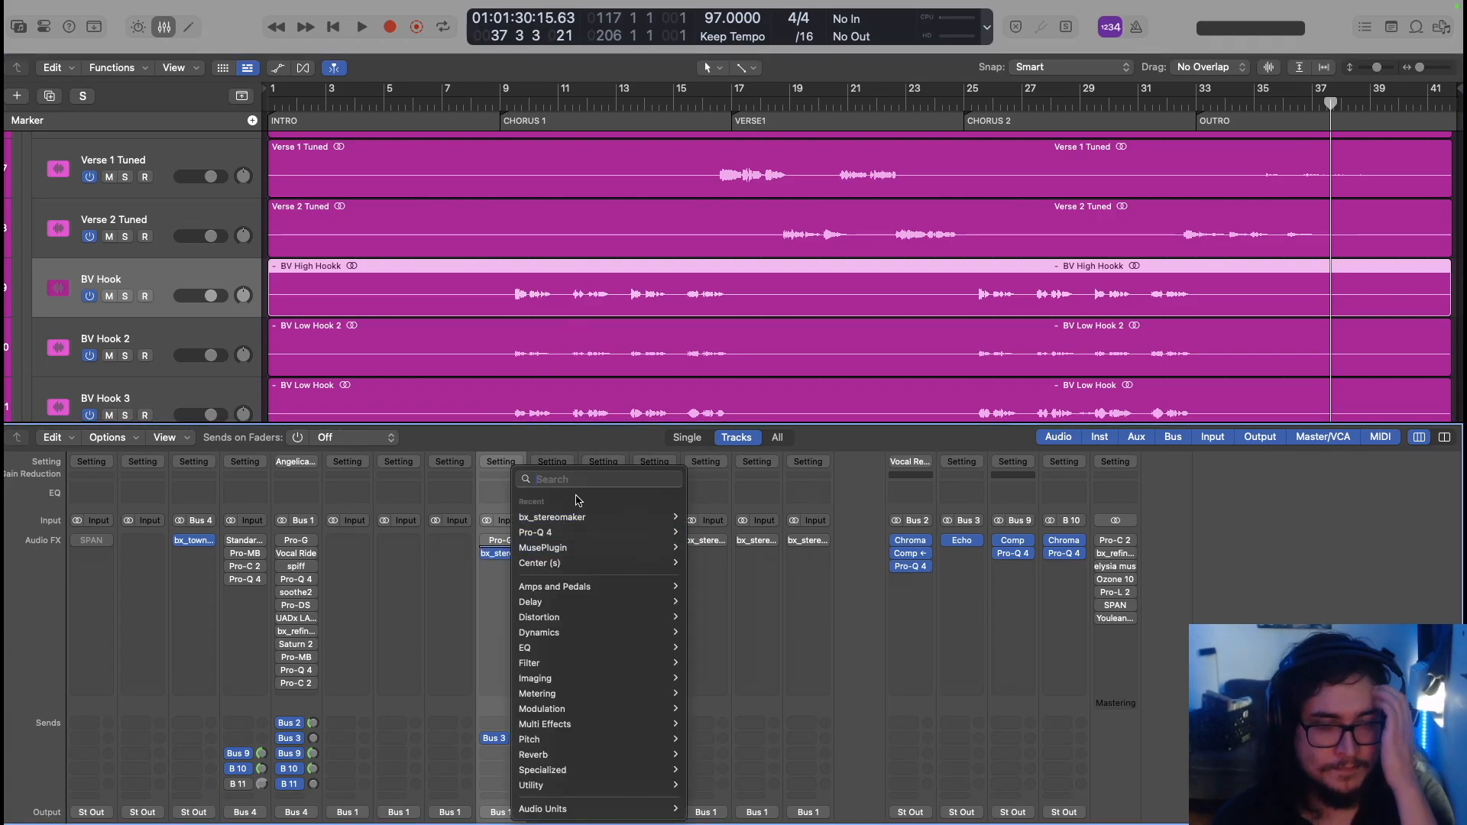
text(pit)
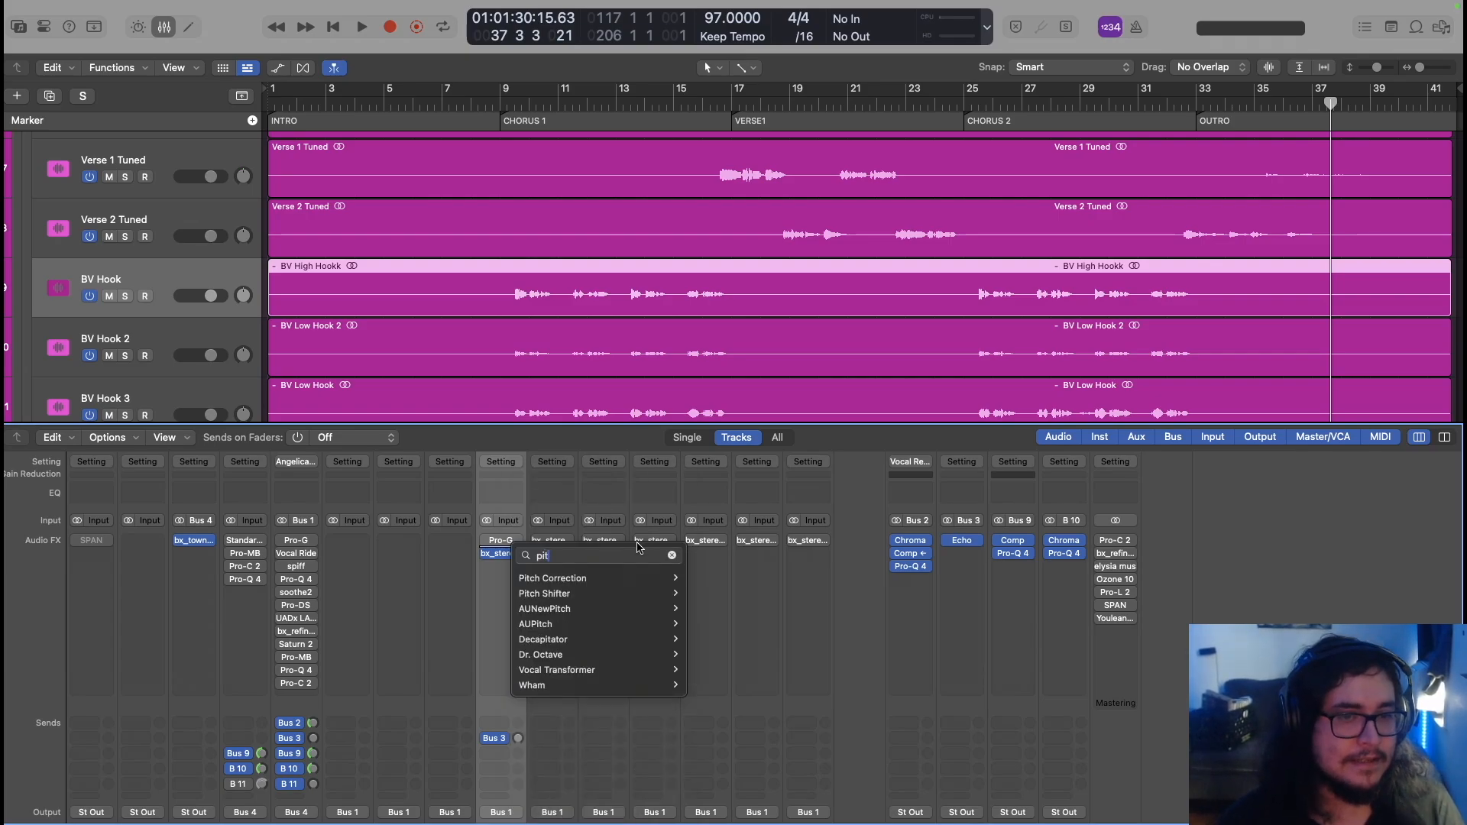
click(577, 579)
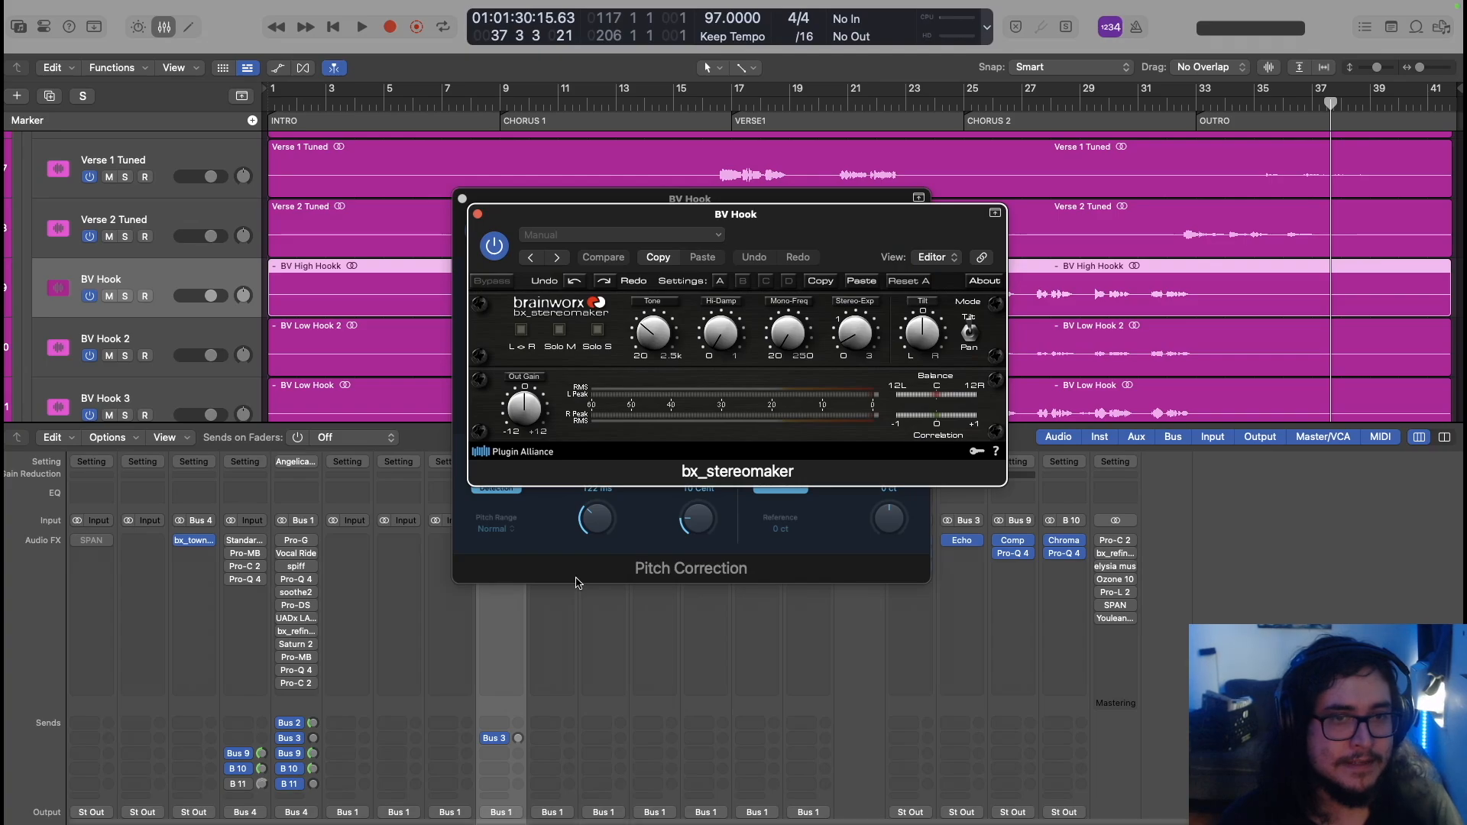
click(478, 214)
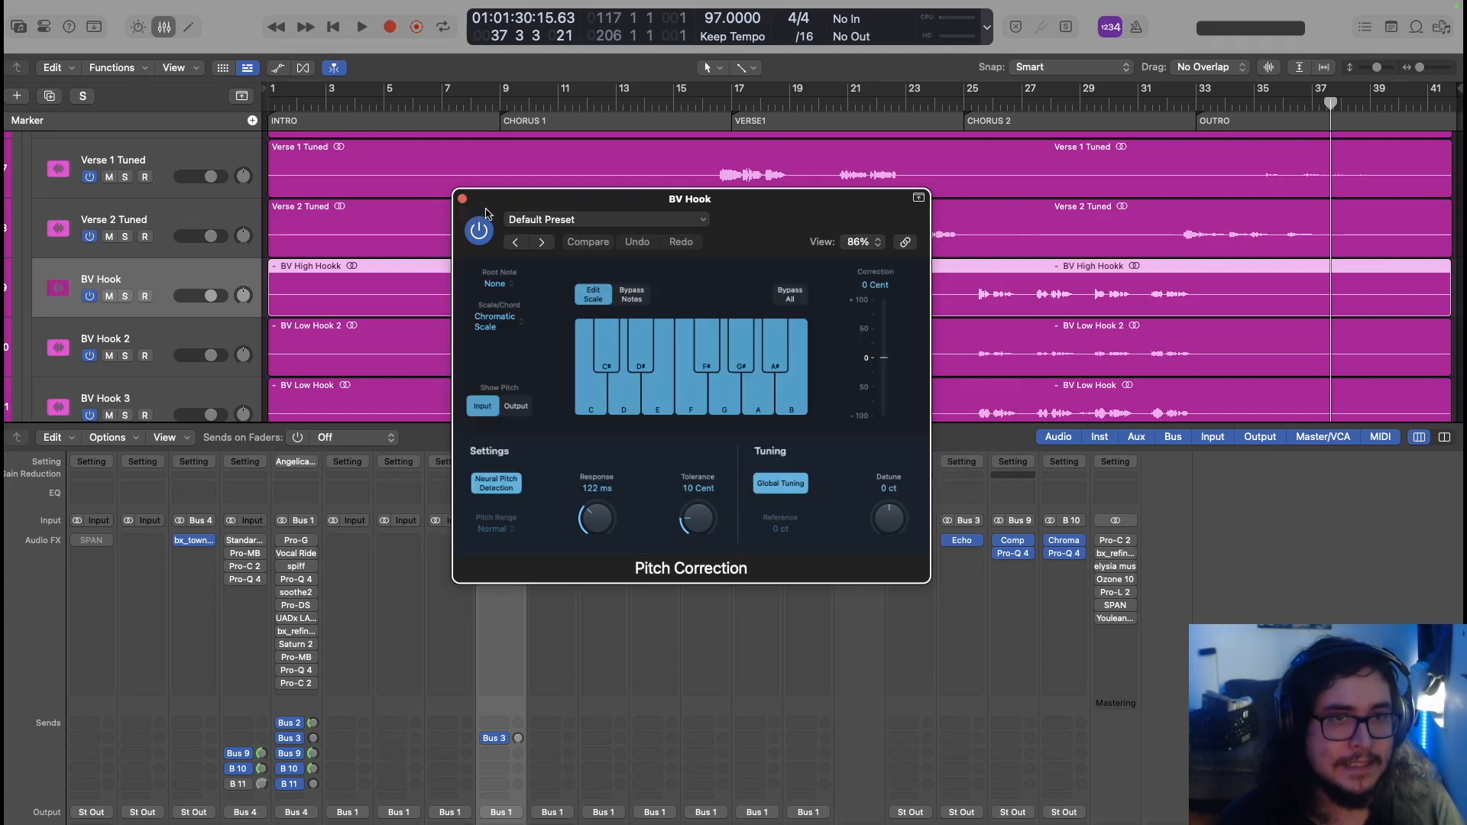
drag(501, 207, 649, 376)
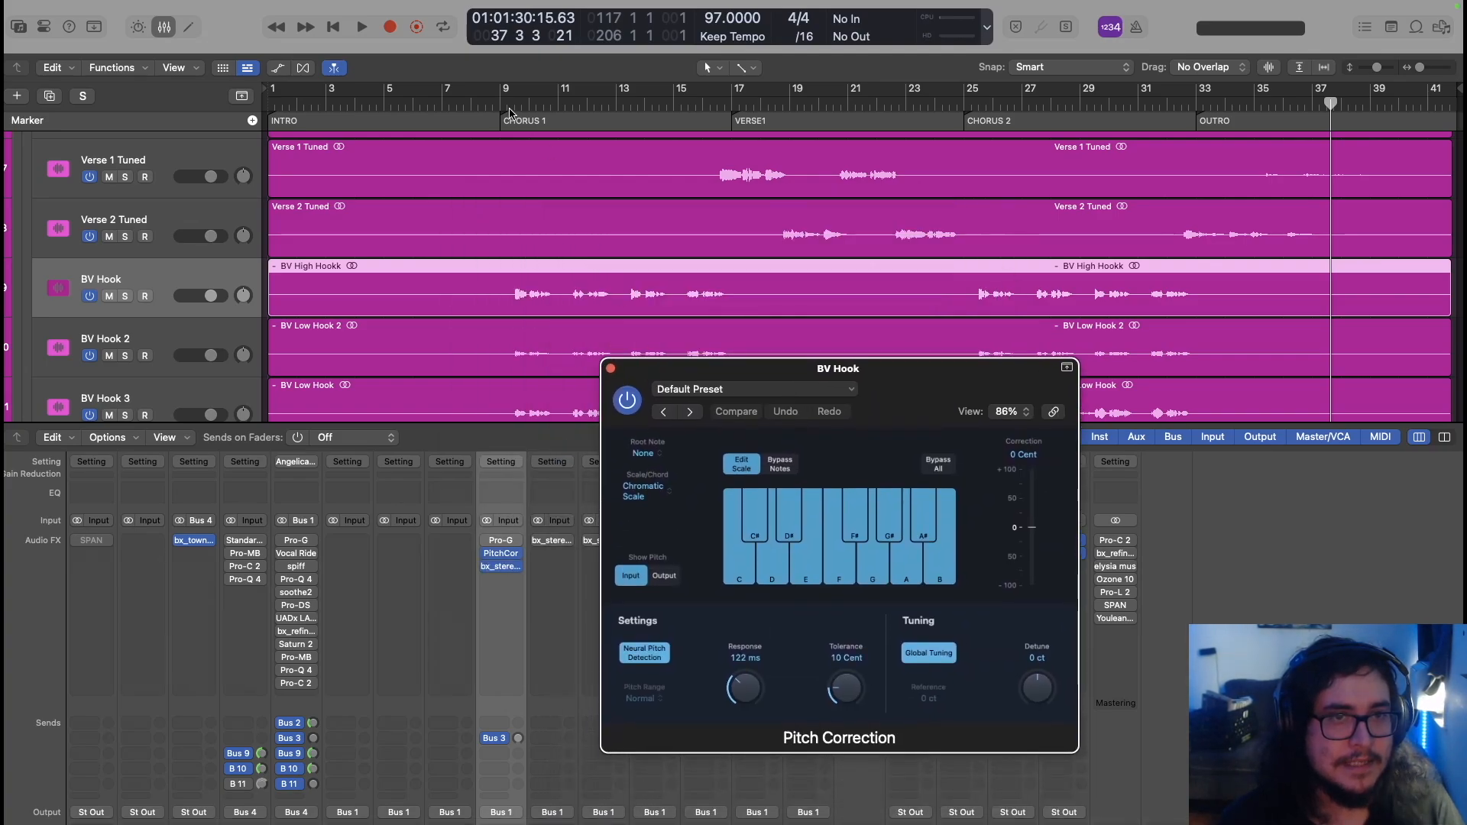
click(496, 101)
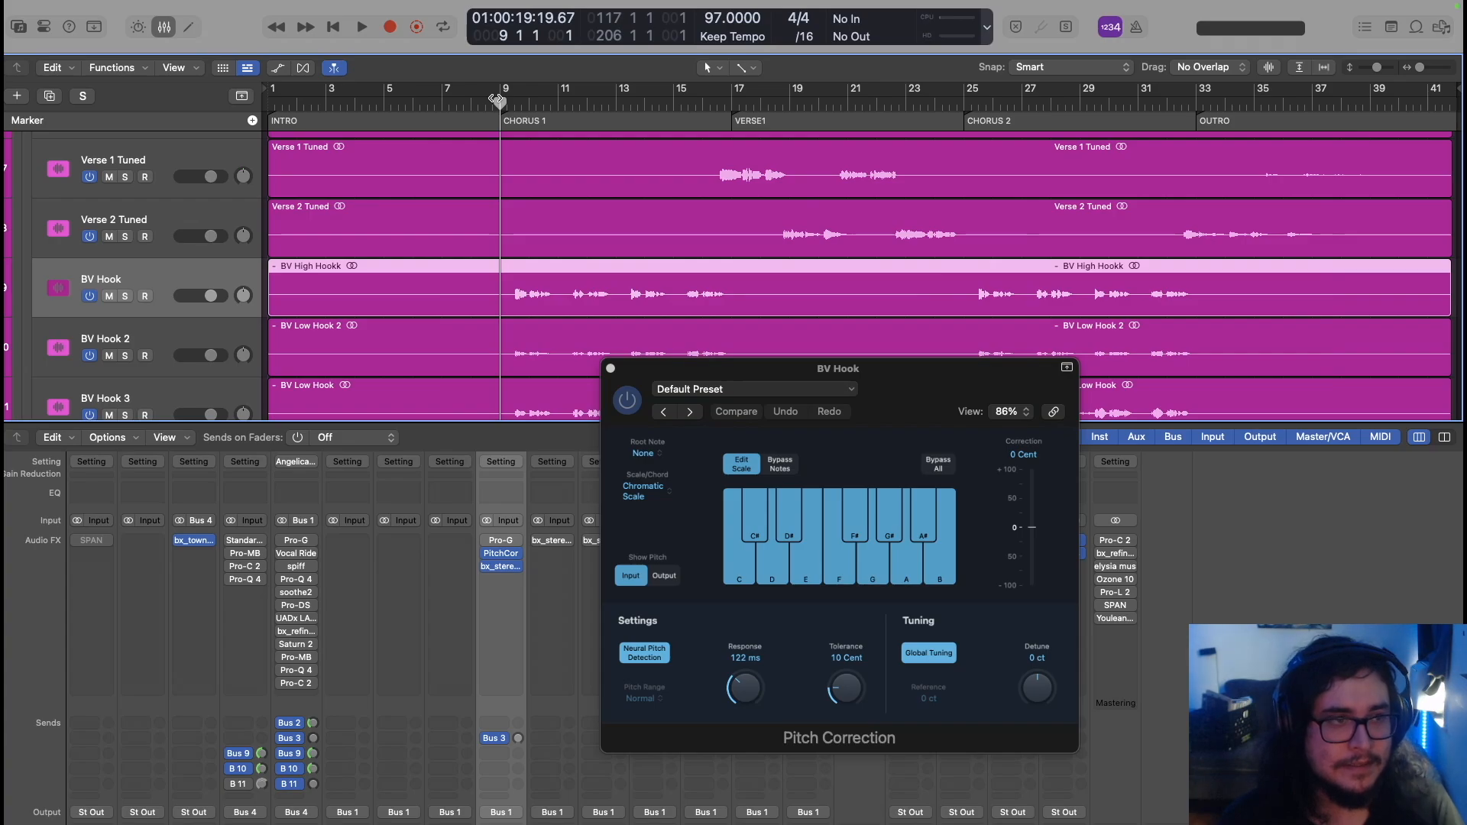
Set BV Hook's Pitch Correction root to F with the Natural Minor scale
click(660, 453)
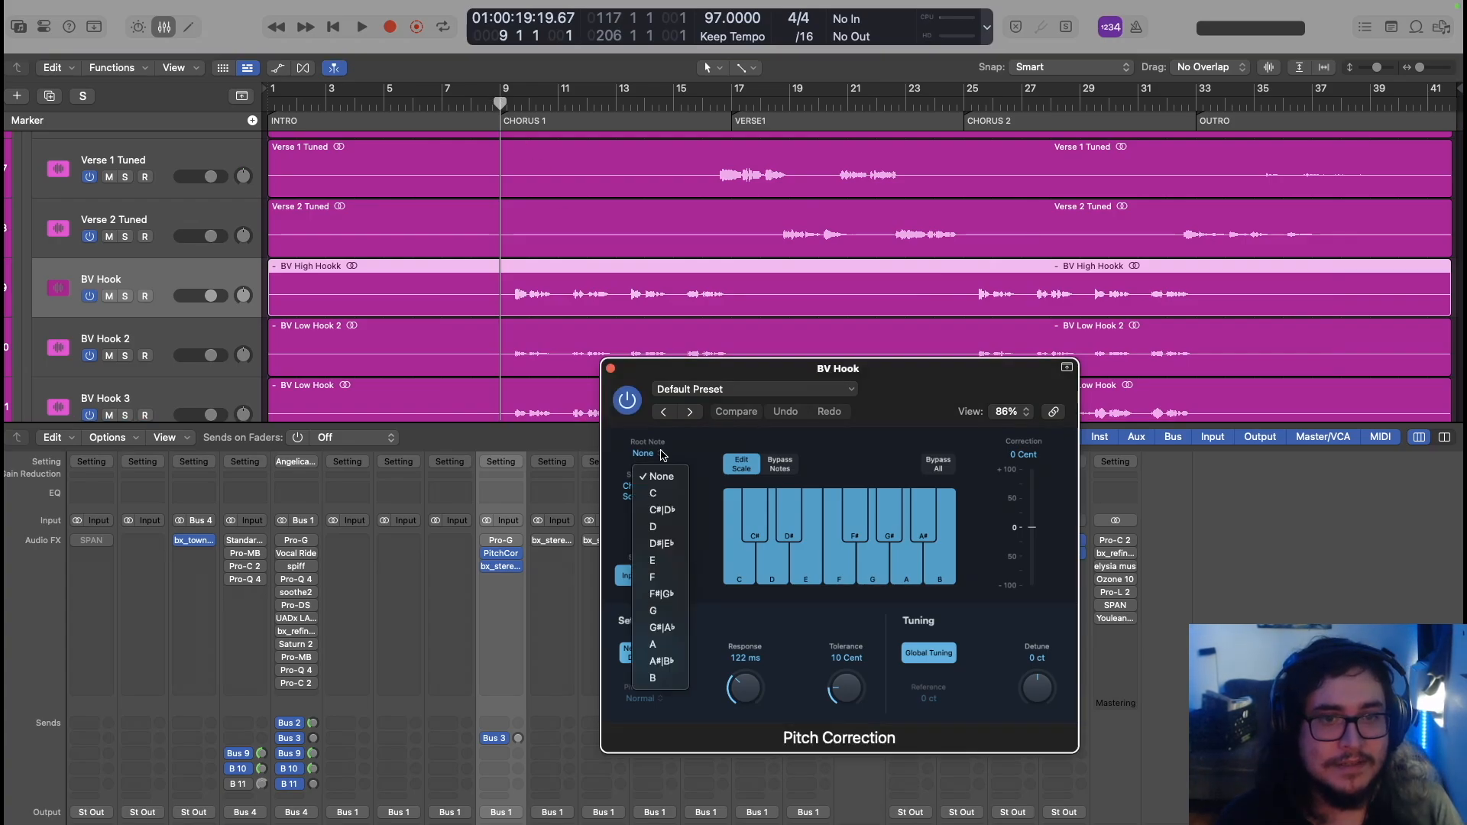
click(653, 577)
click(654, 492)
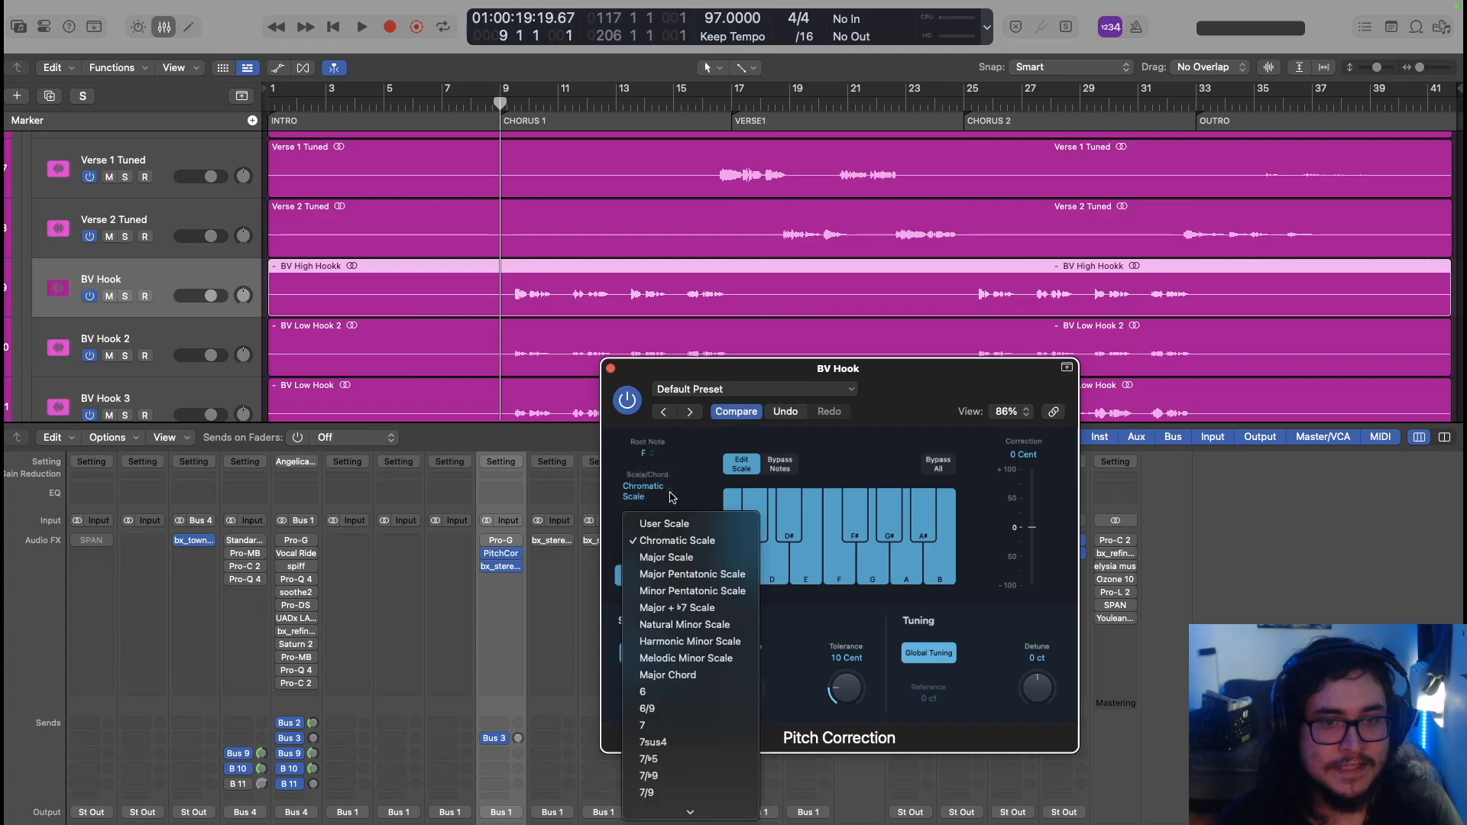
click(667, 623)
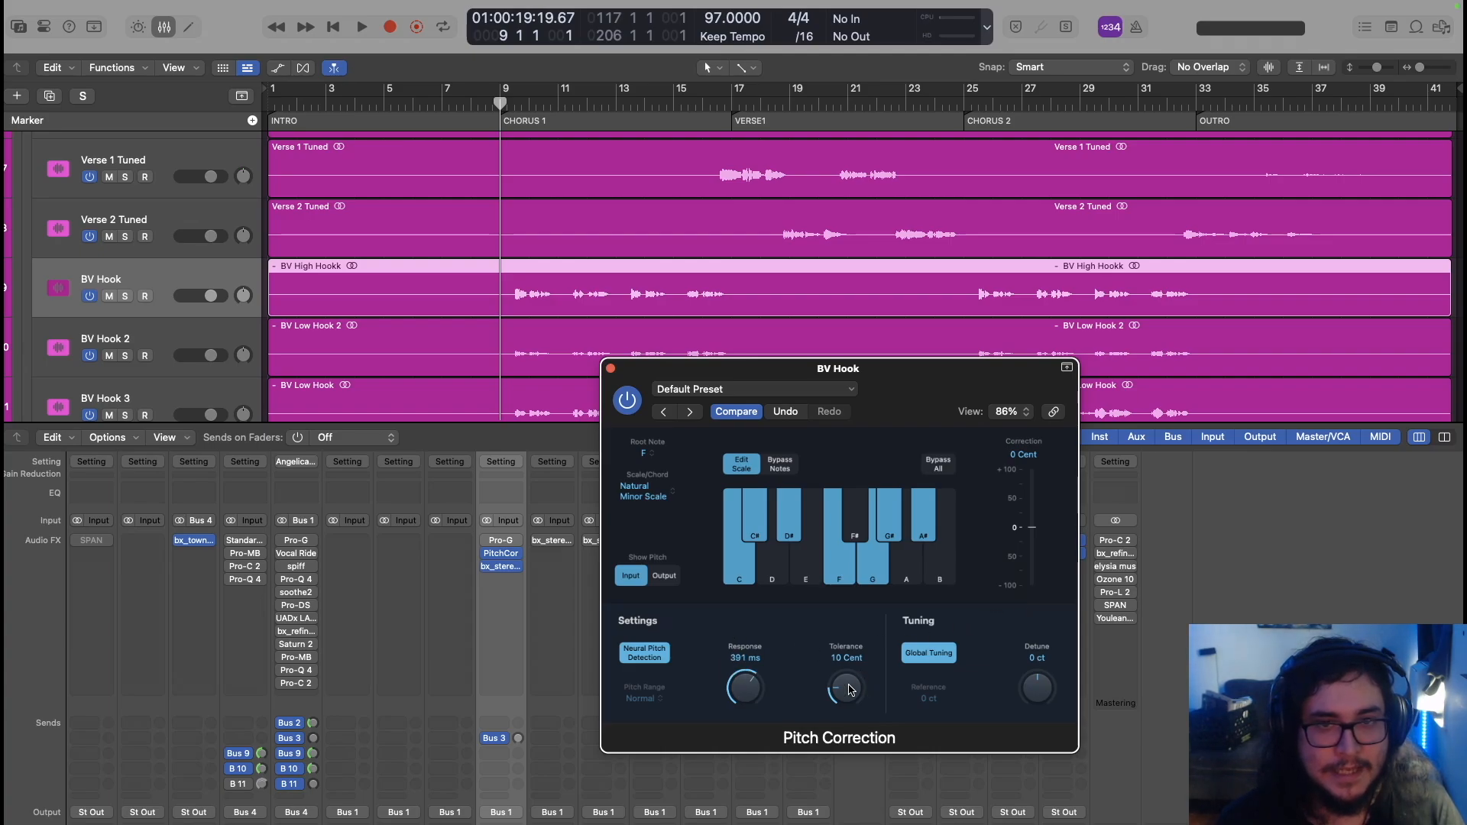
Move the playhead back and play the BV Hook vocal to audition the correction
click(494, 102)
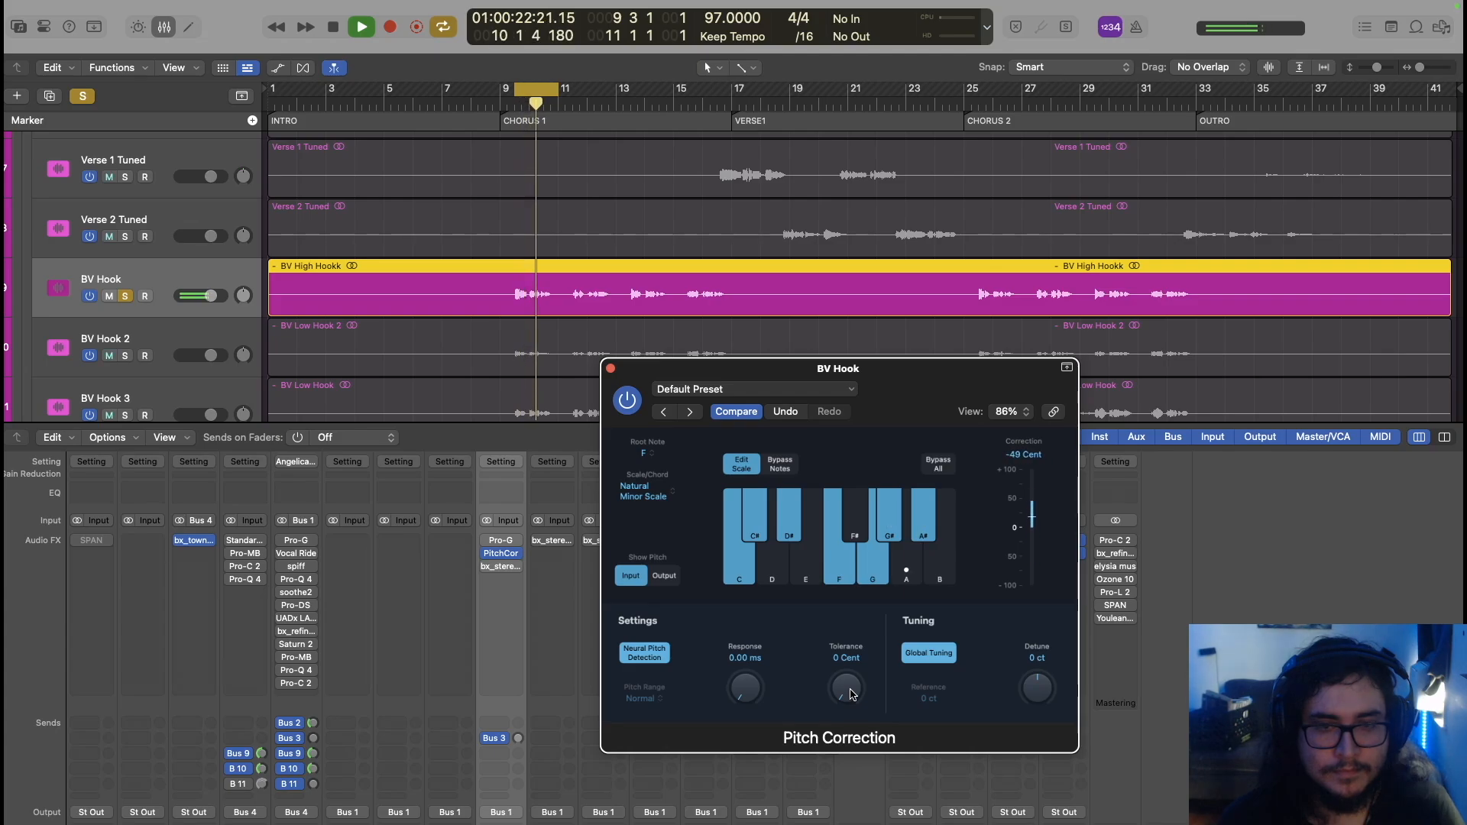
key(space)
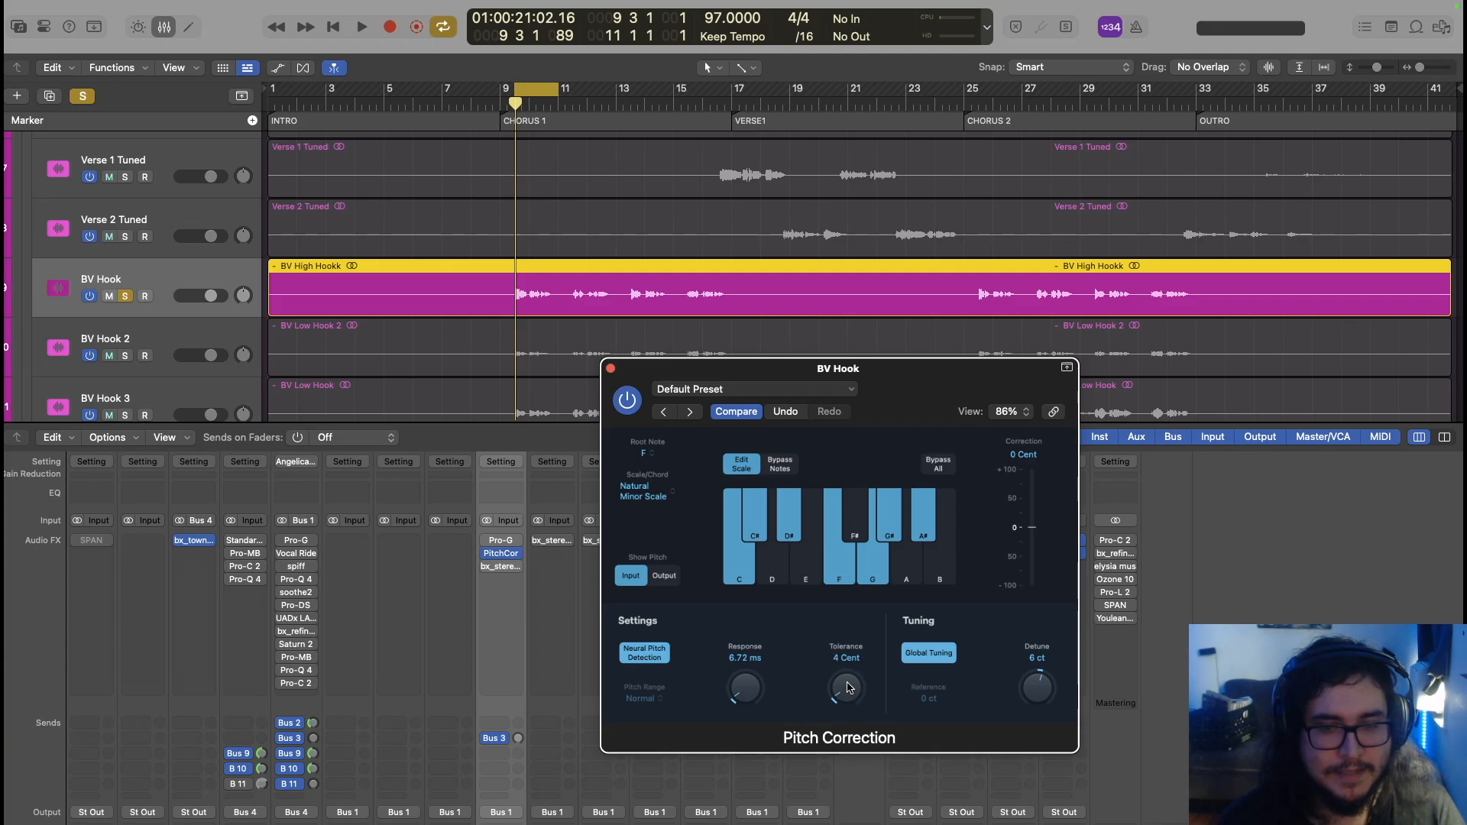
key(space)
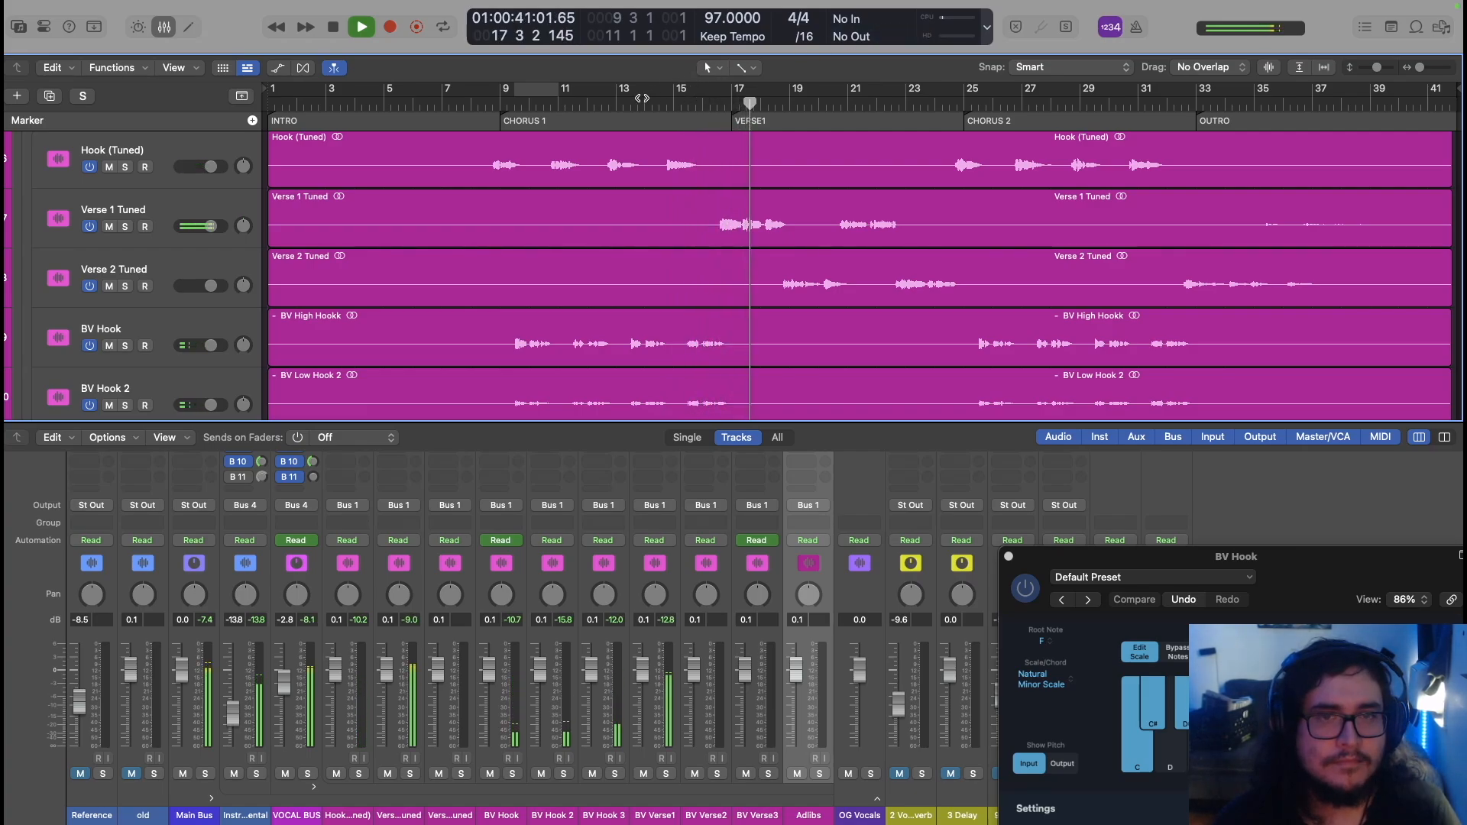
Rewind to before bar 17, select the Adlibs region, and play the section back
key(space)
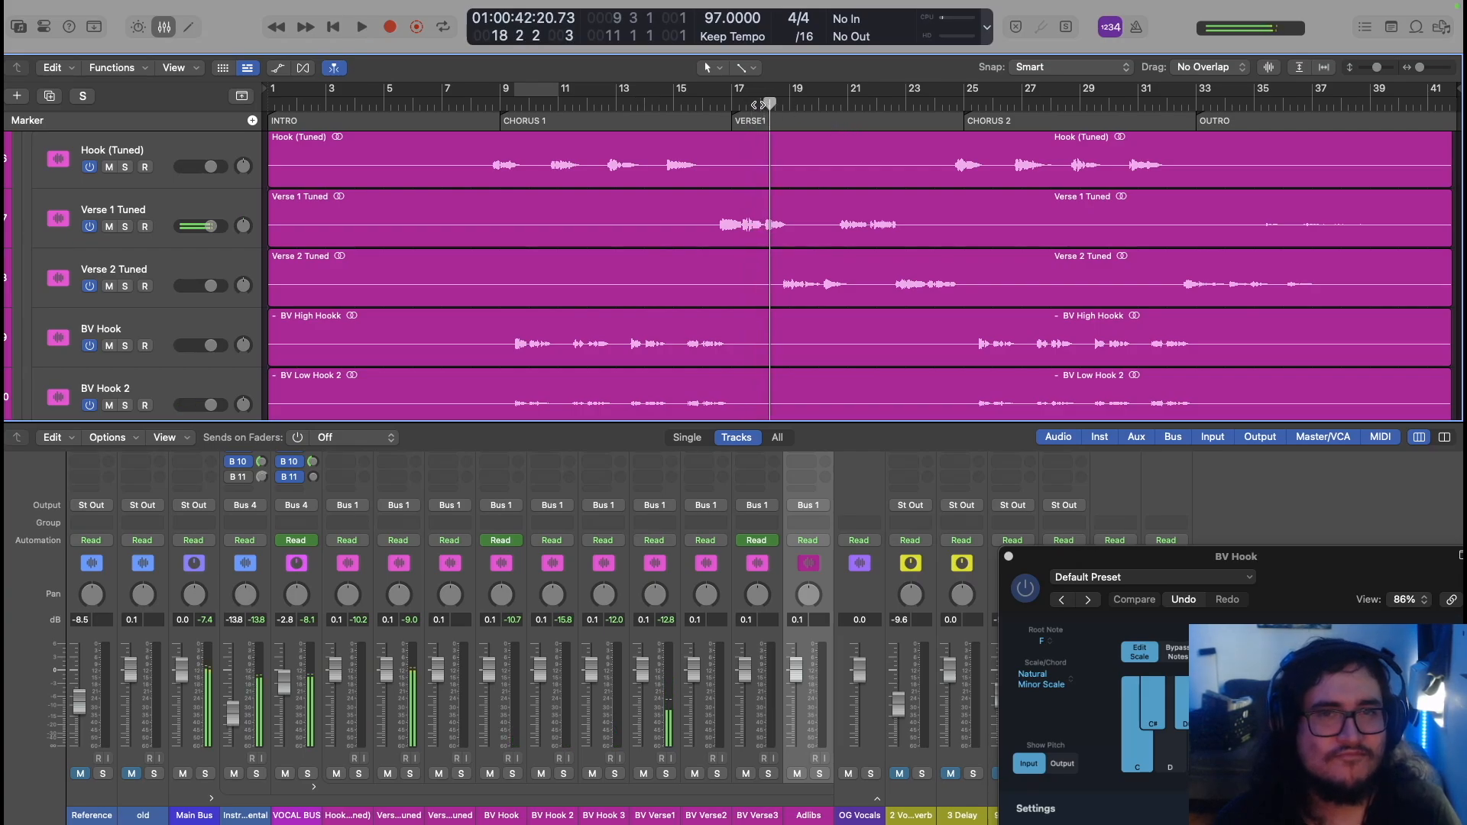
click(718, 104)
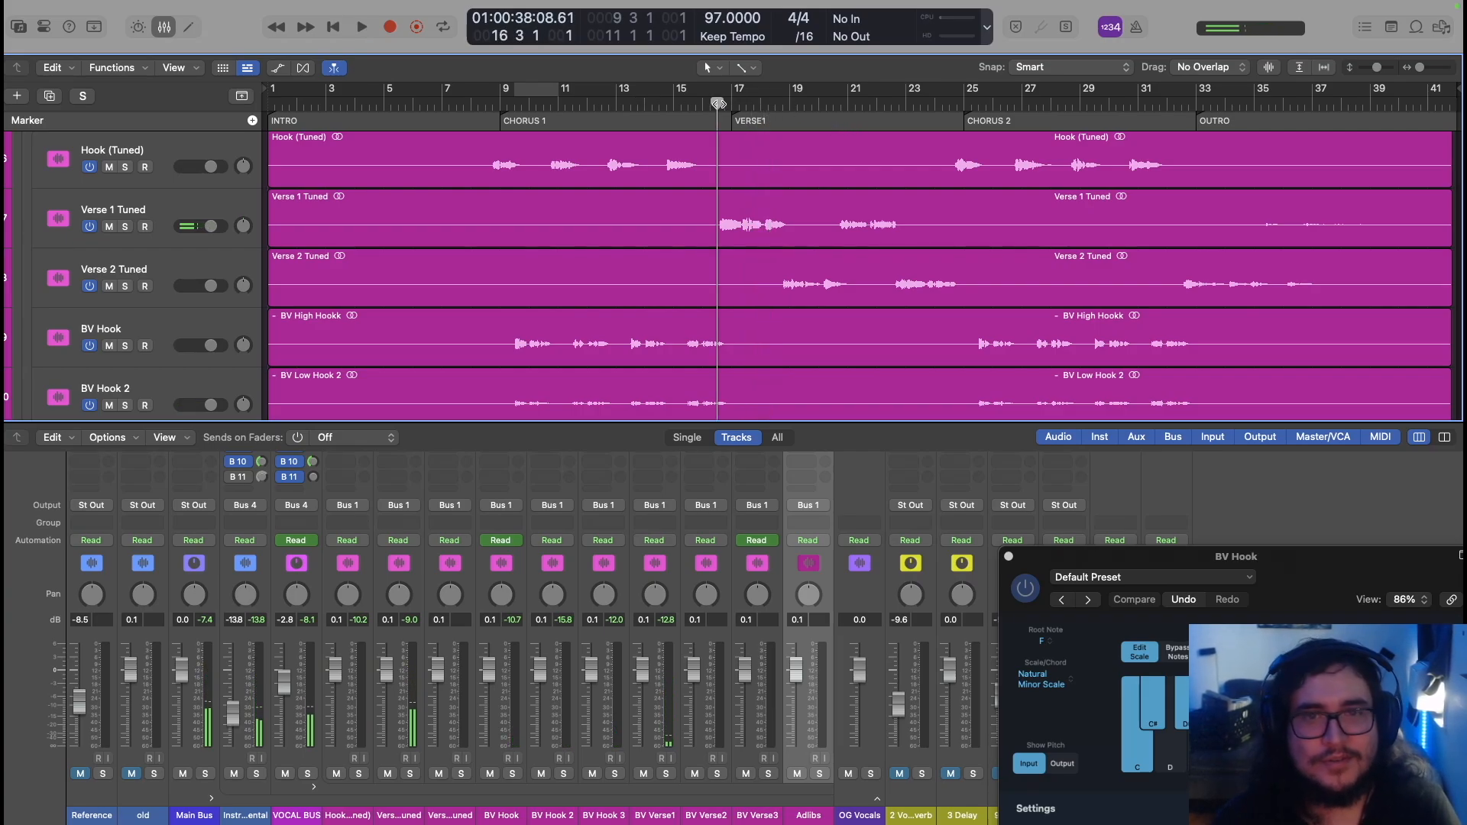
scroll(798, 298, down, 8)
click(795, 298)
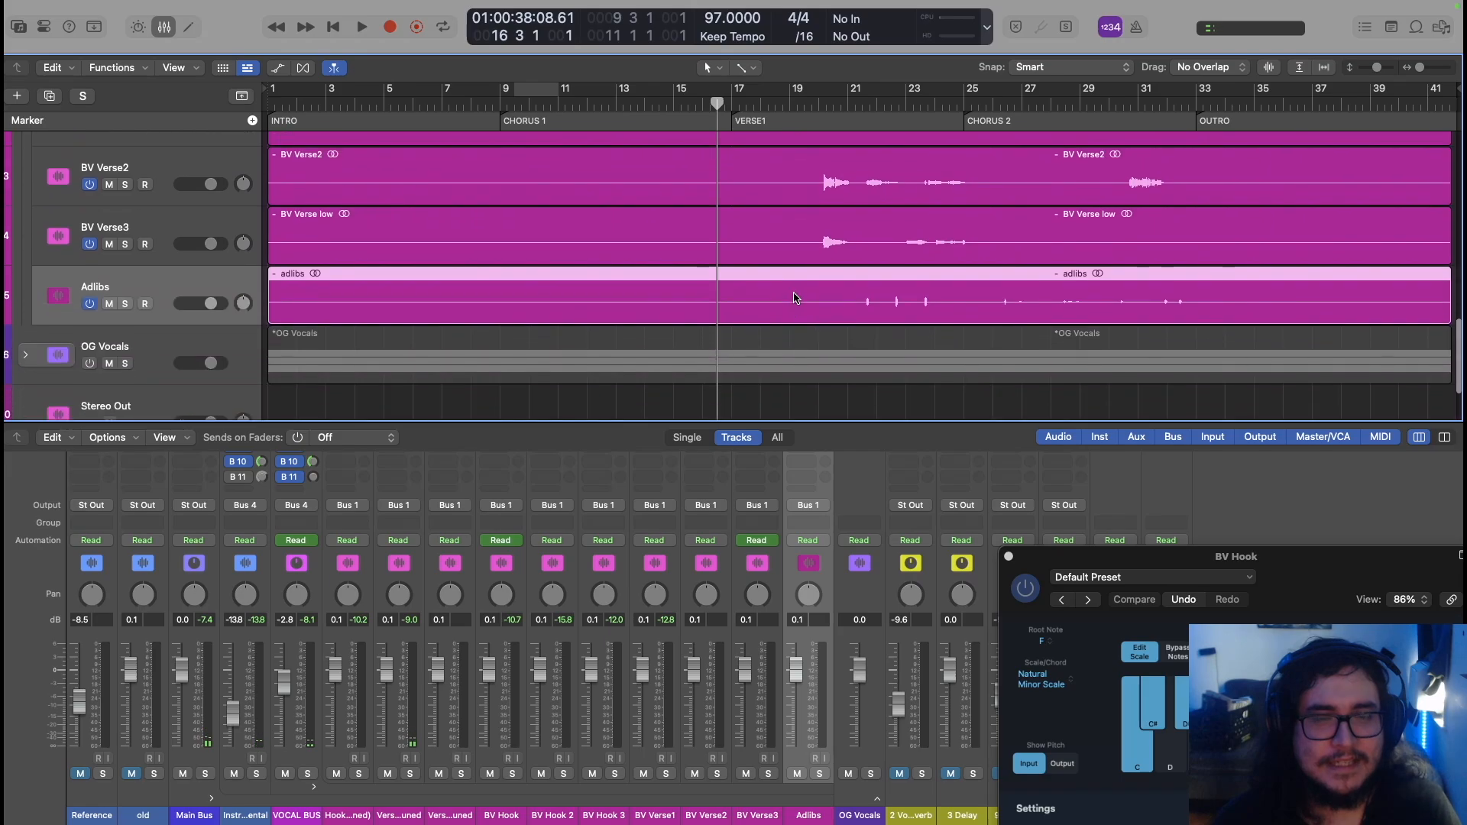
scroll(794, 298, up, 5)
key(space)
scroll(744, 256, up, 4)
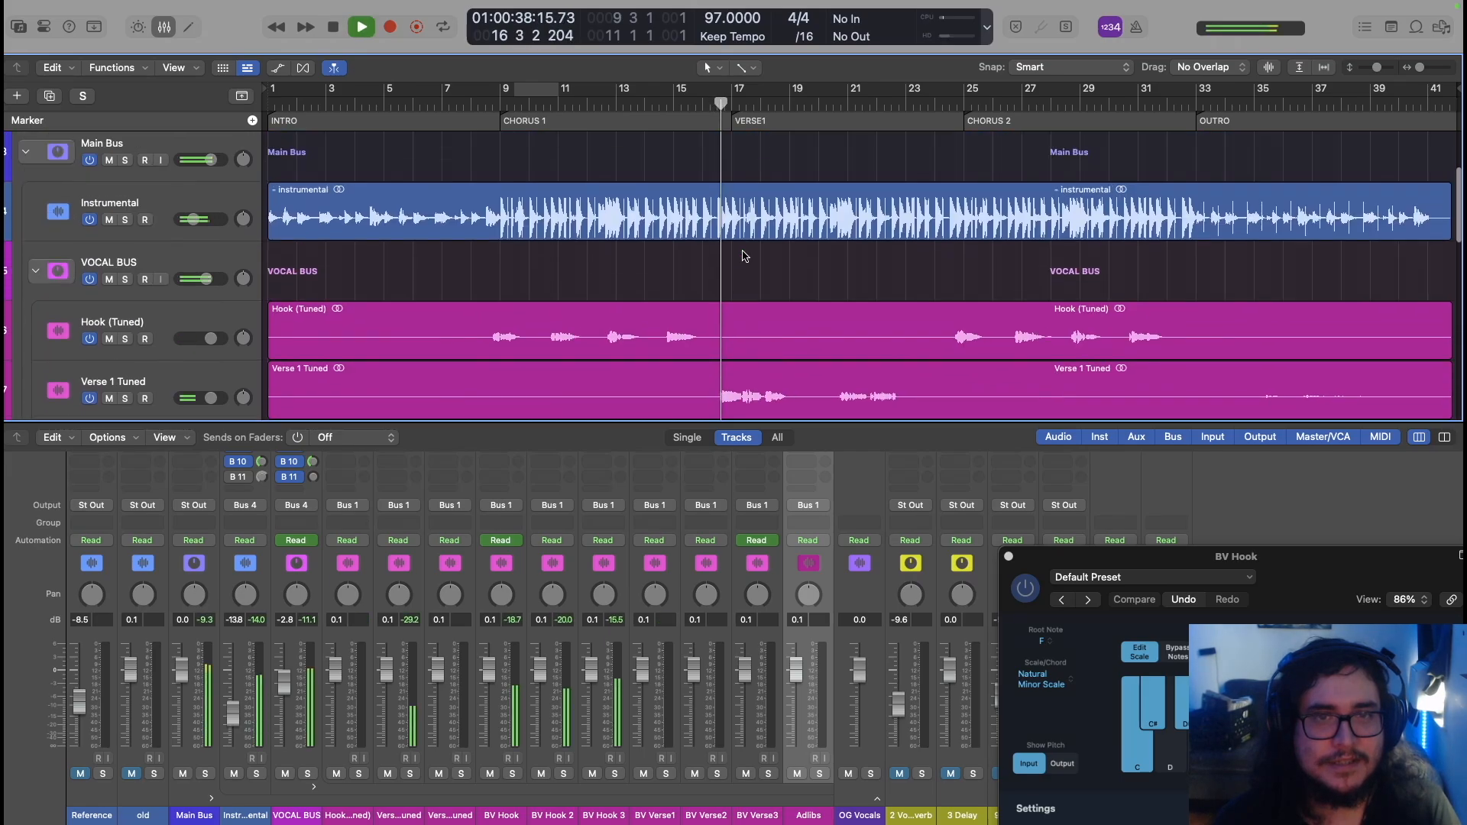
scroll(745, 256, down, 8)
scroll(745, 256, down, 1)
key(space)
Select BV Verse1, audition it from around bar 16, and open its F Natural Minor Pitch Correction
click(135, 318)
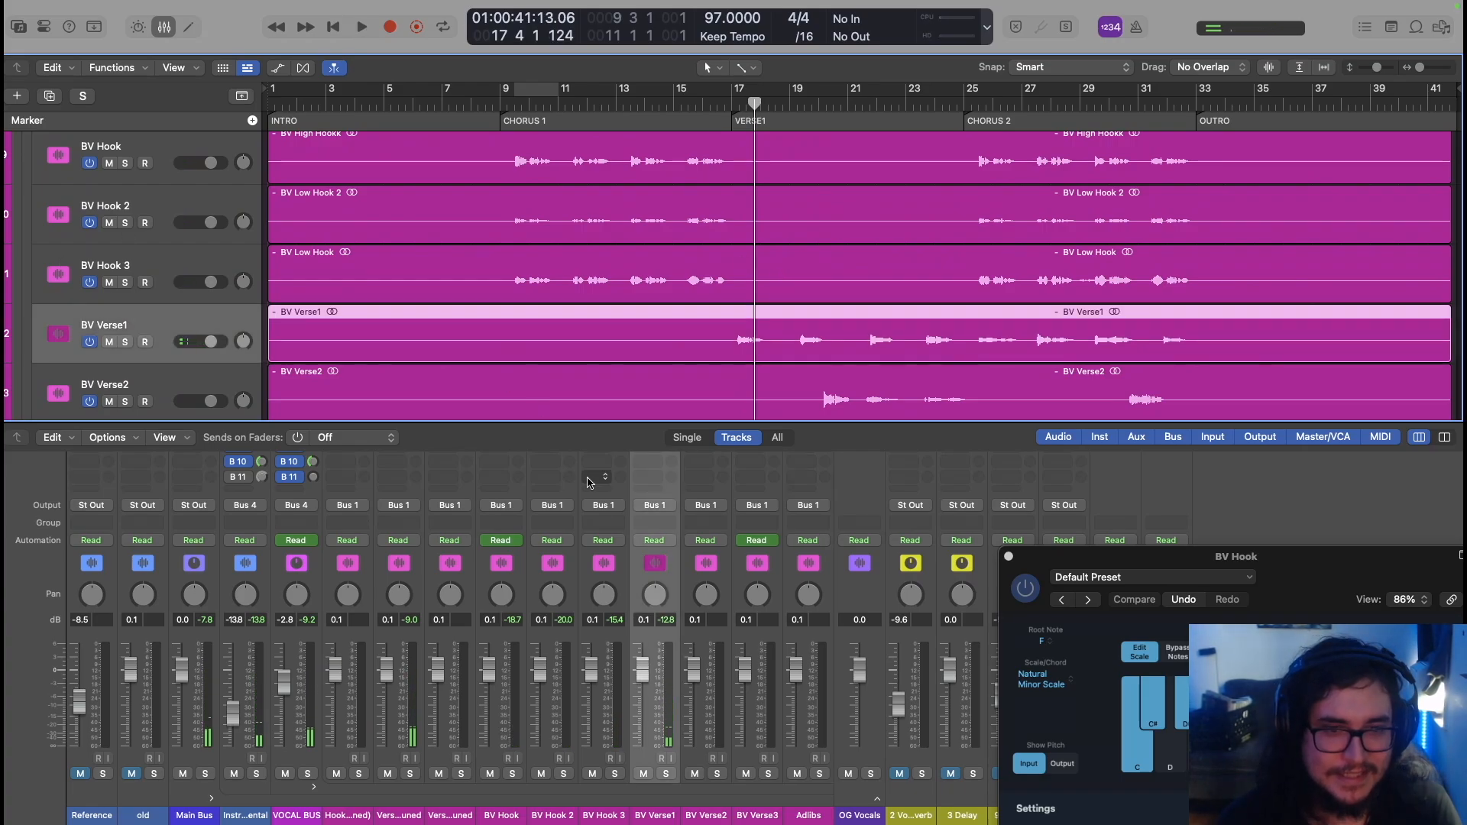
scroll(603, 504, up, 5)
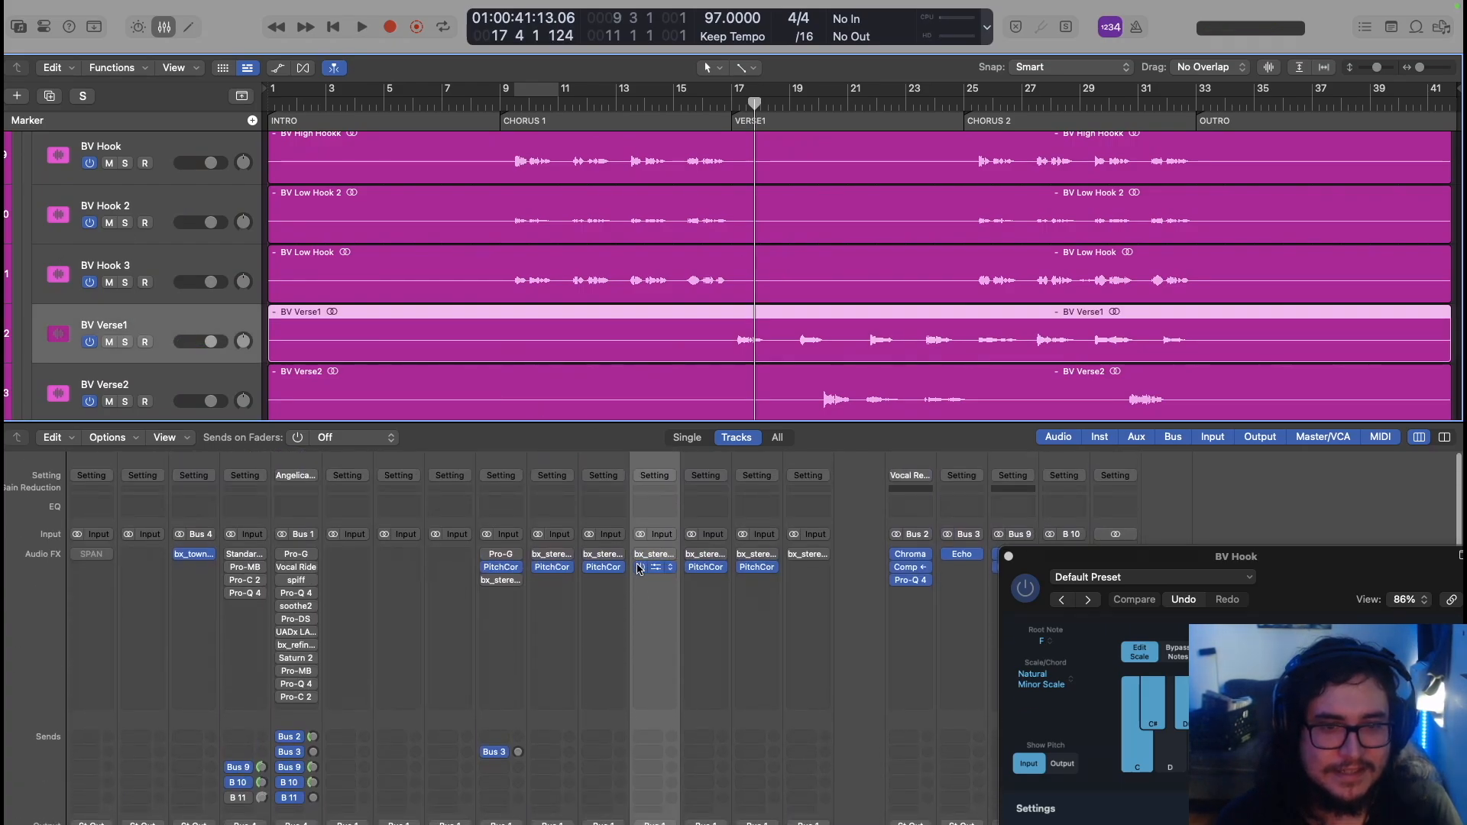
key(space)
click(730, 104)
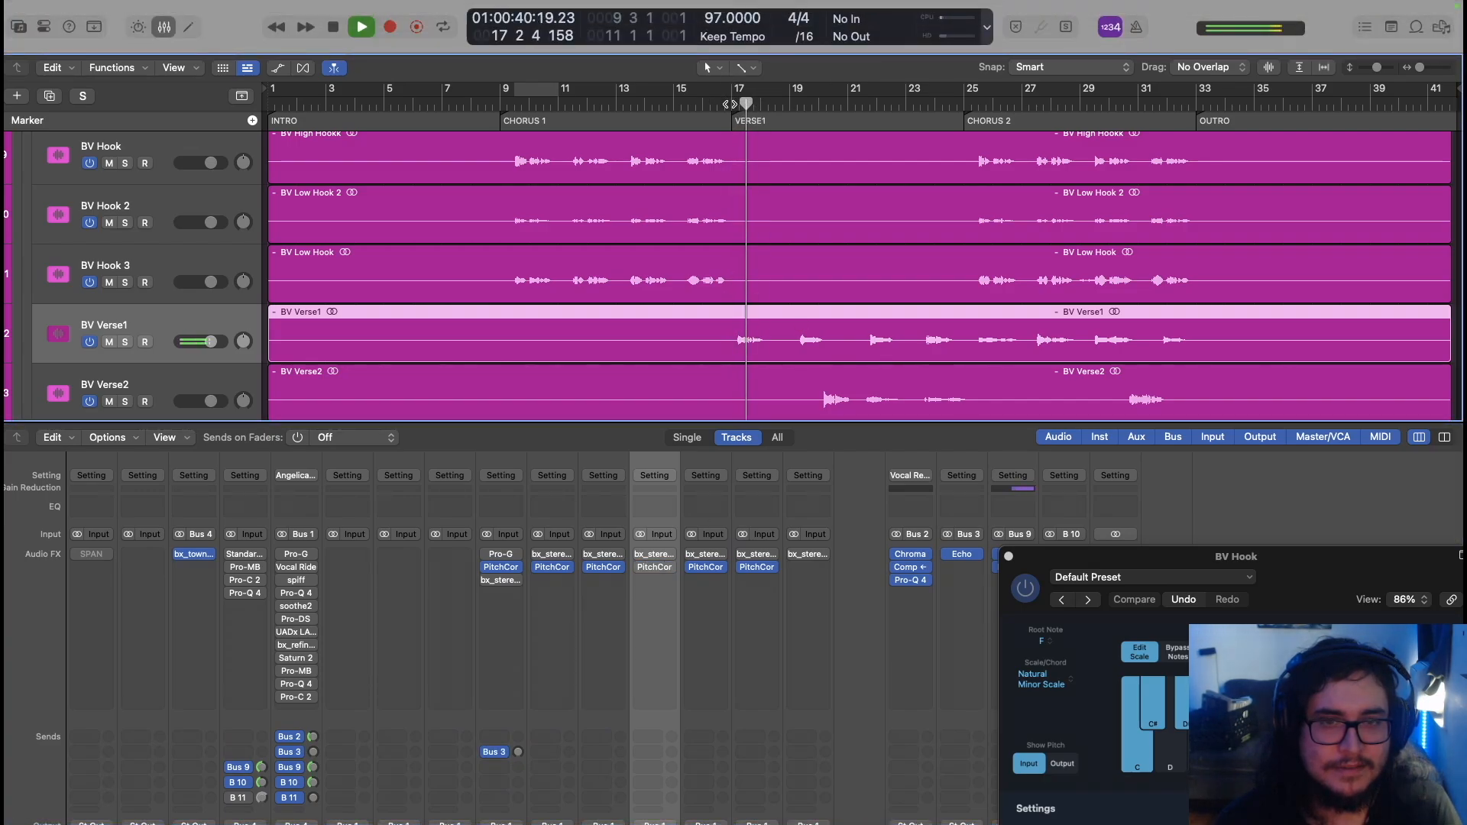
key(space)
click(731, 104)
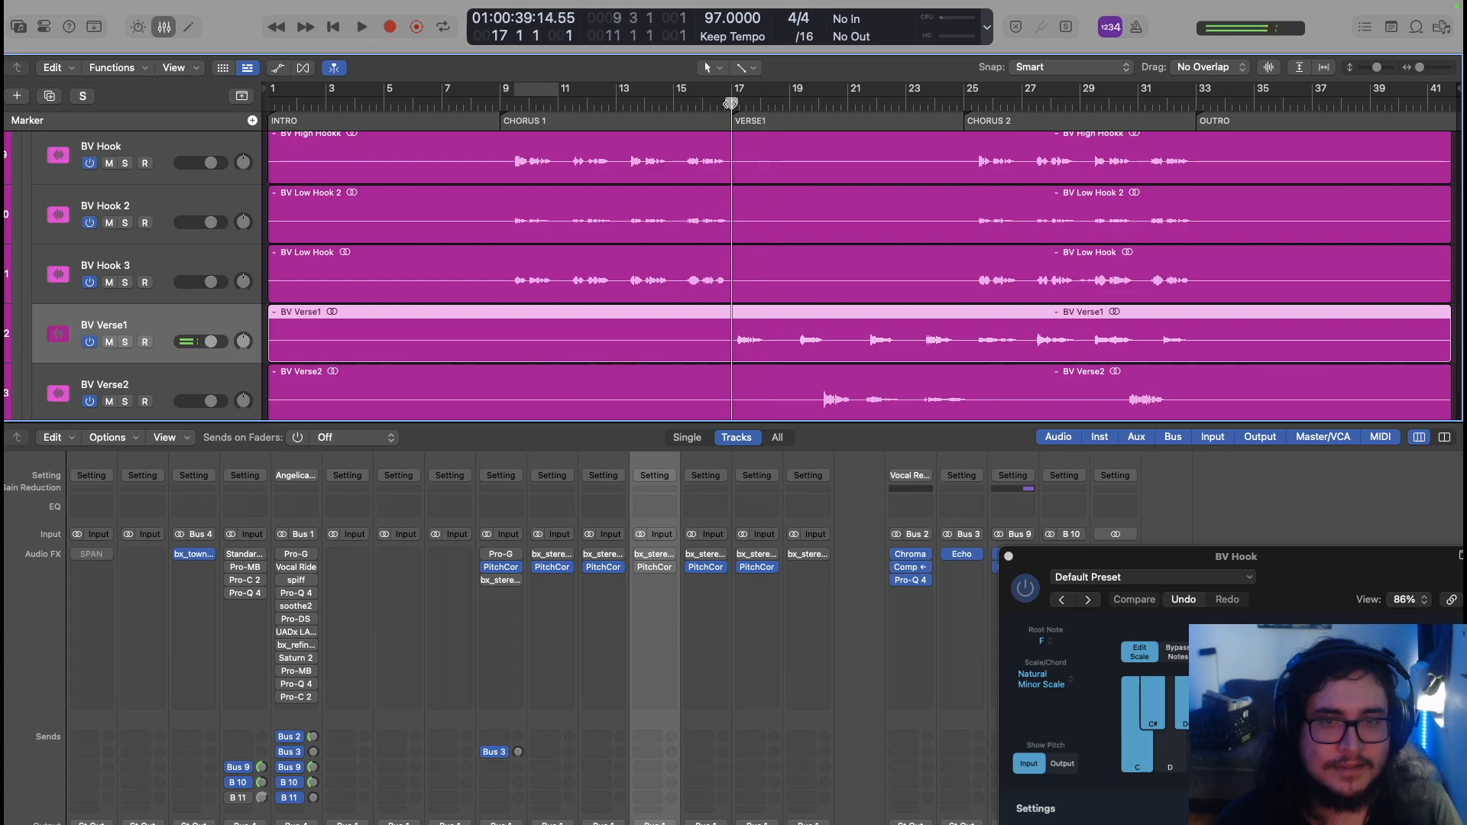
click(656, 568)
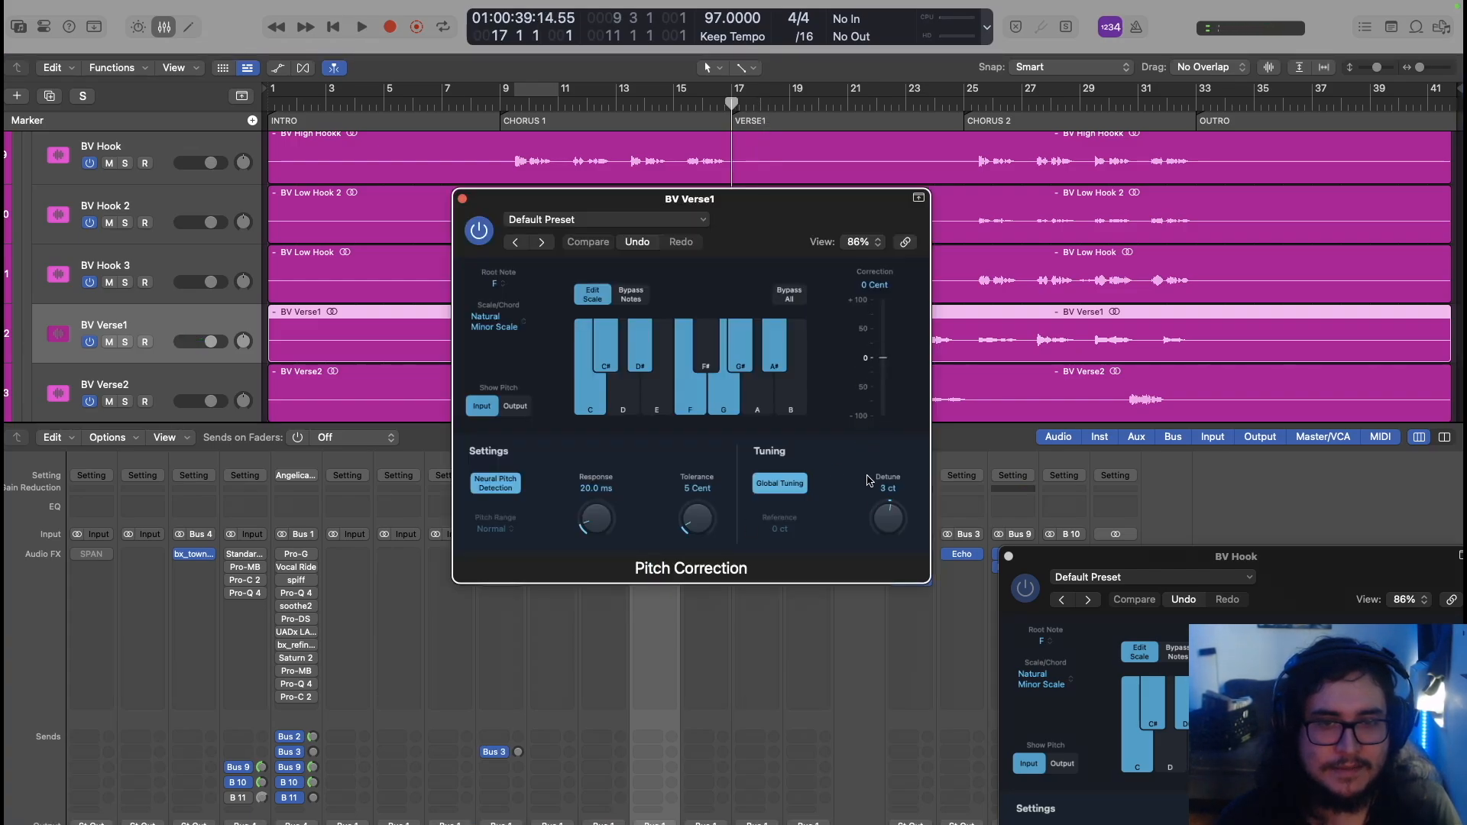
Reset BV Verse1's Pitch Correction detune to 0 ct, audition it, close the plug-in, and return to bar 17
alt+click(884, 516)
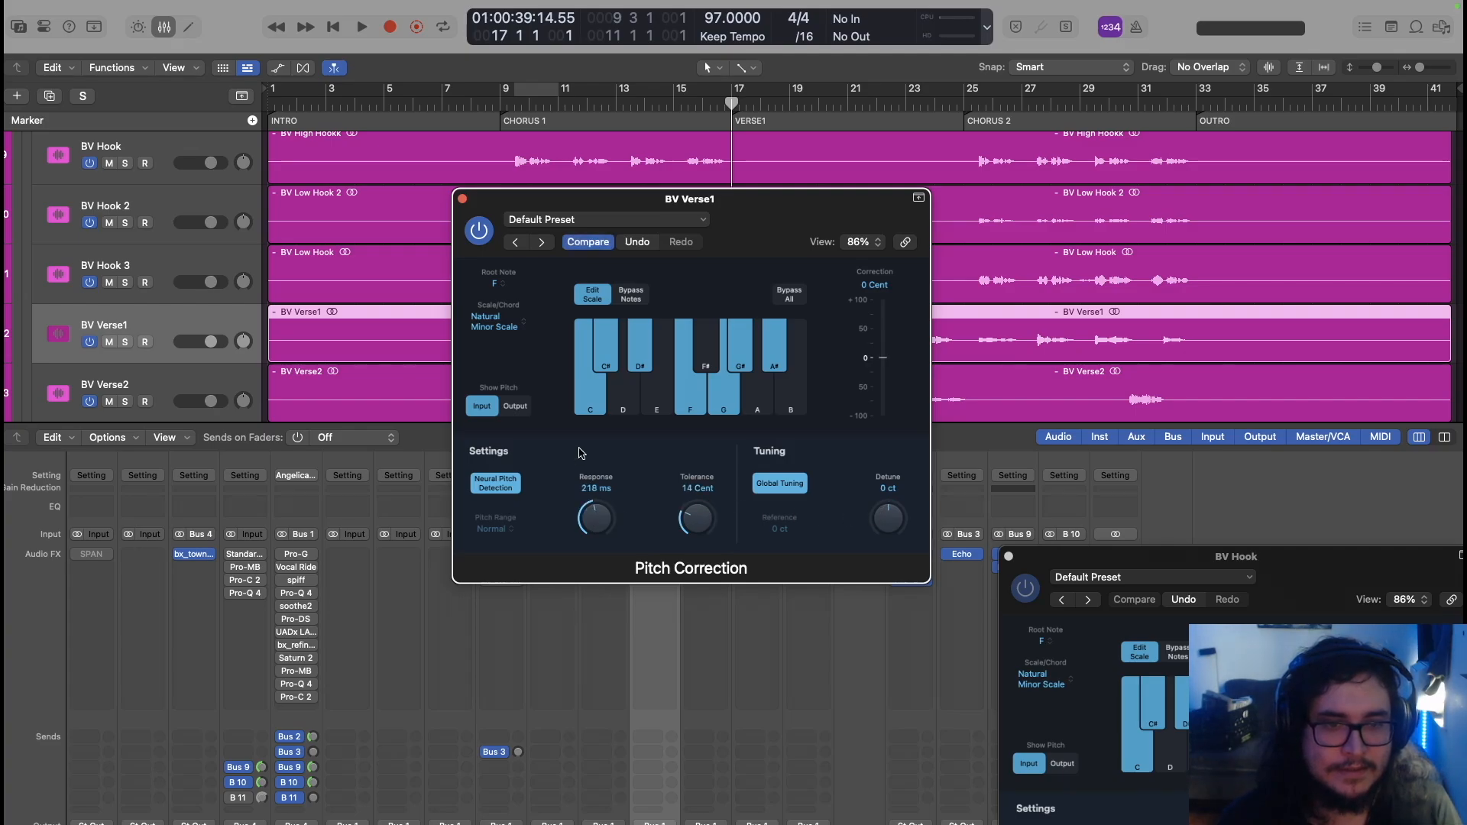
key(space)
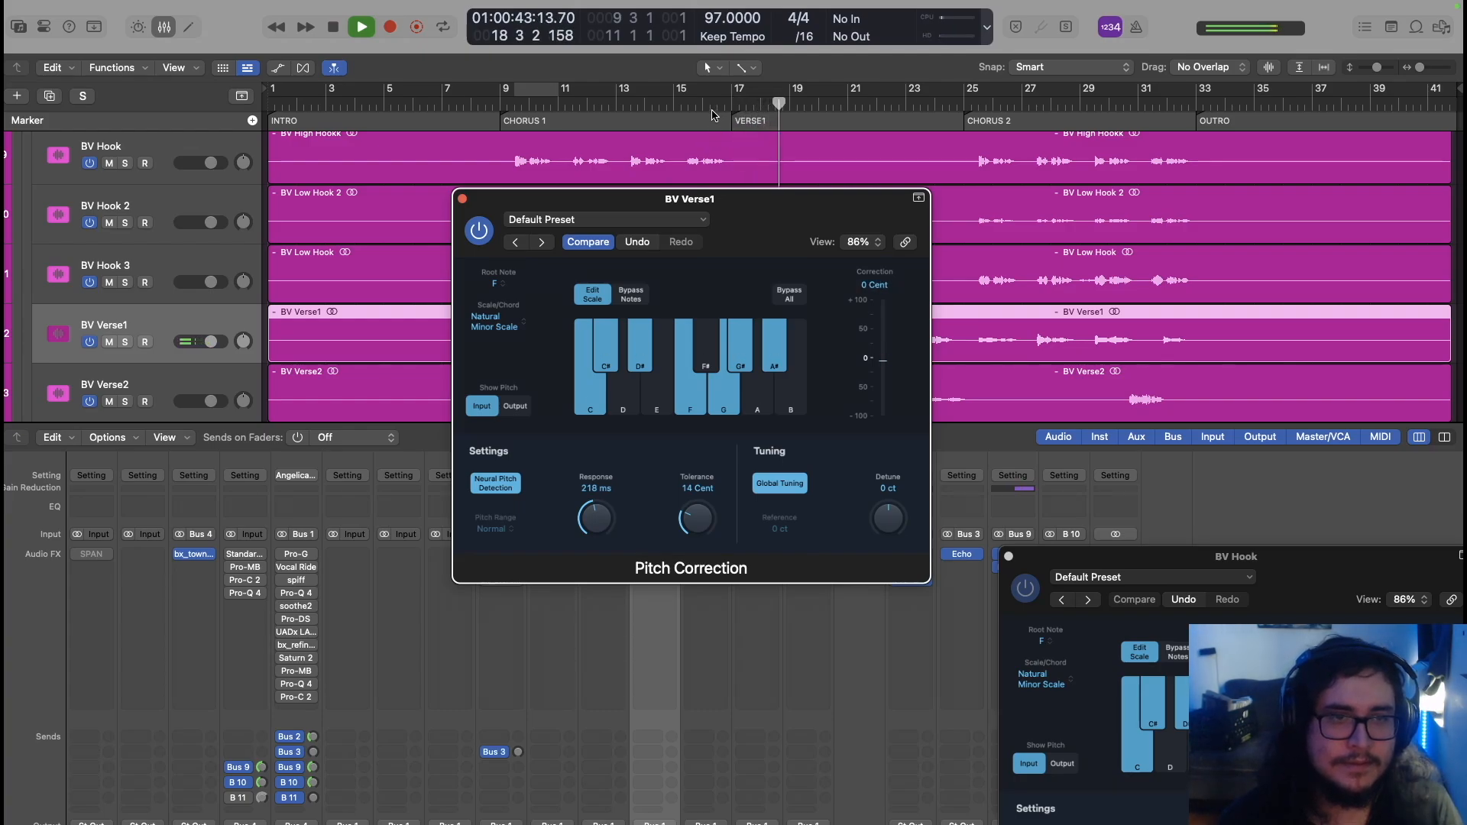
click(461, 198)
click(730, 104)
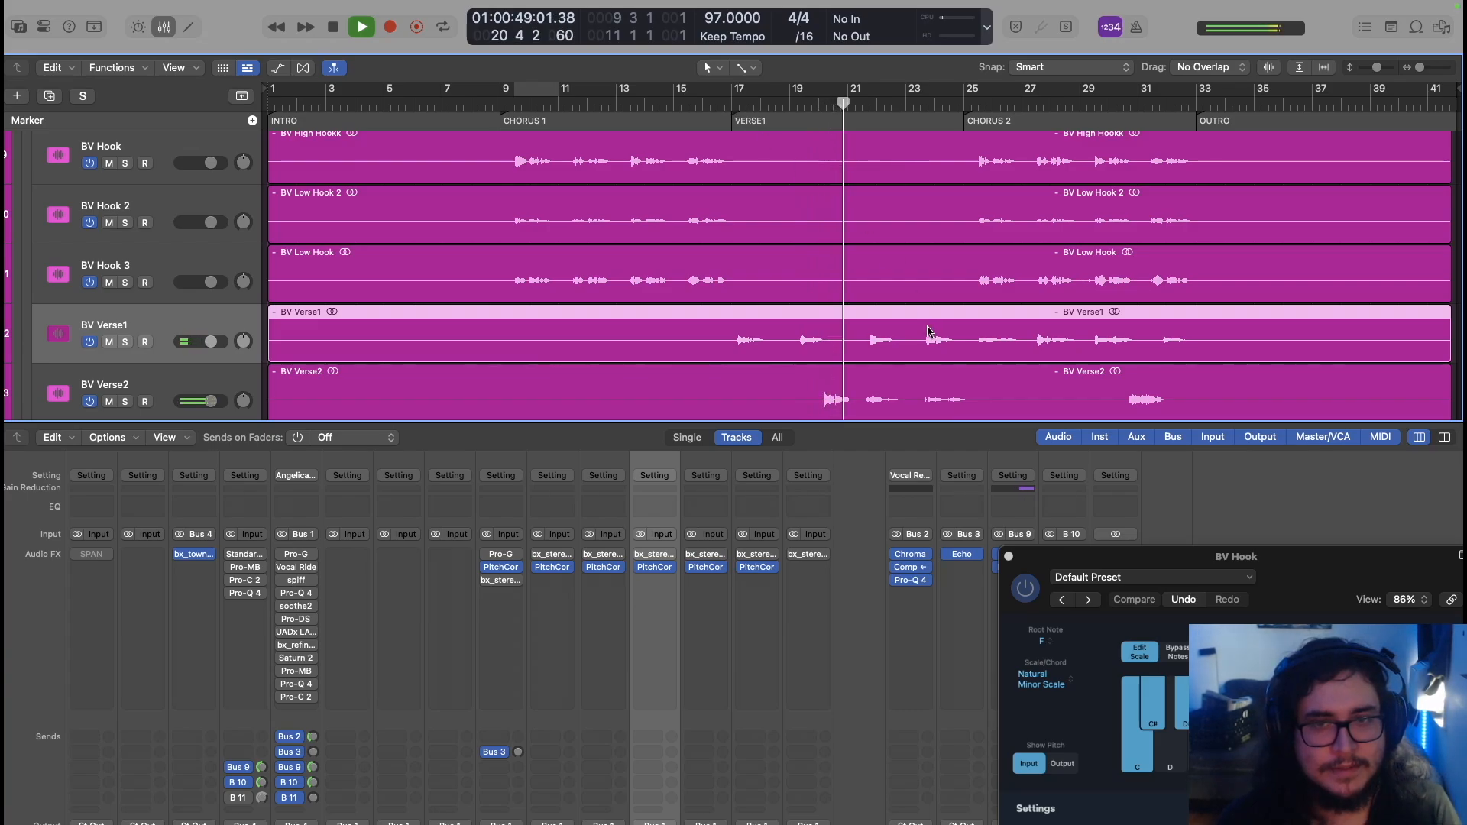
click(812, 107)
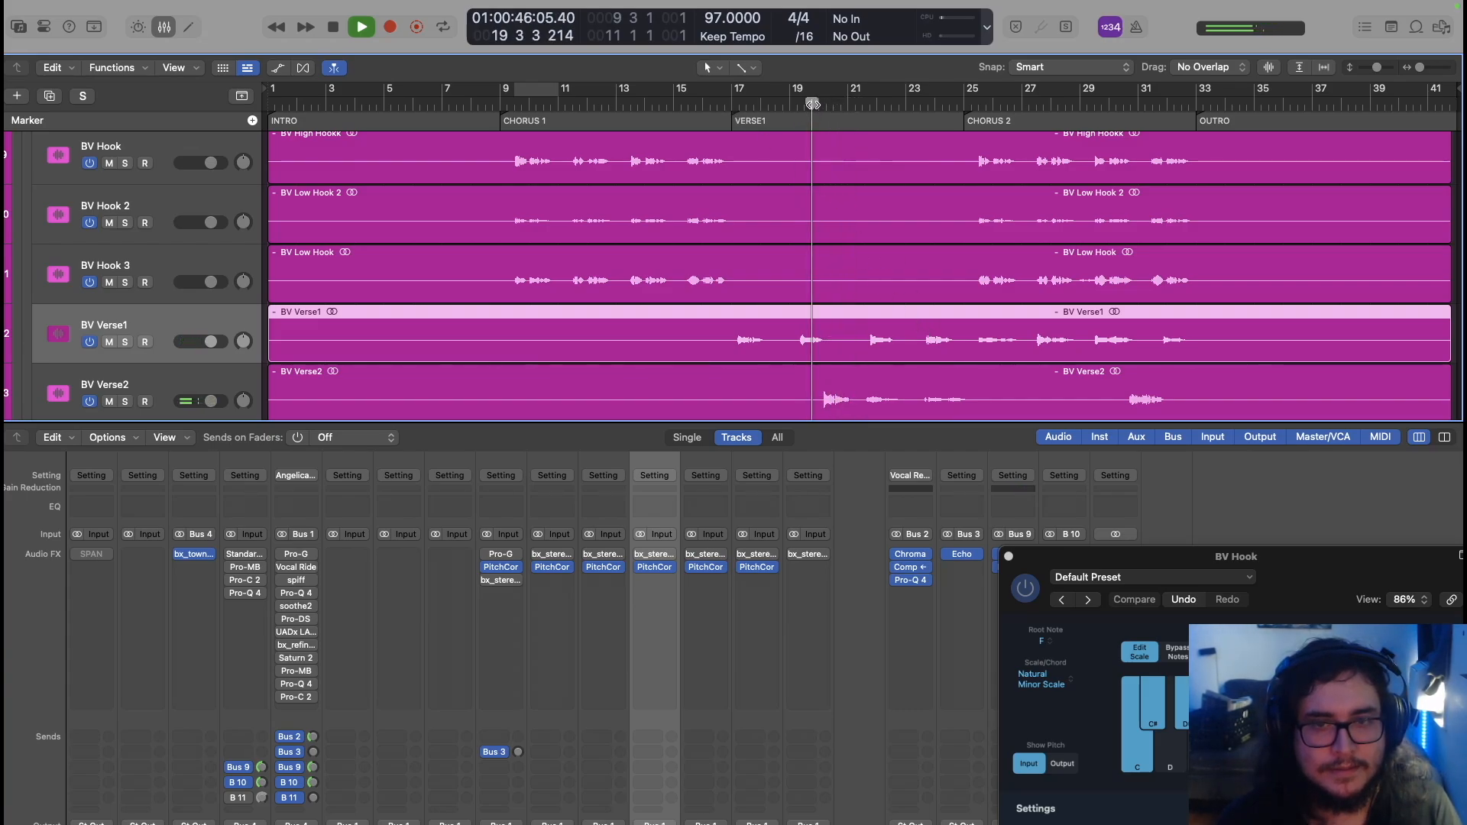
key(space)
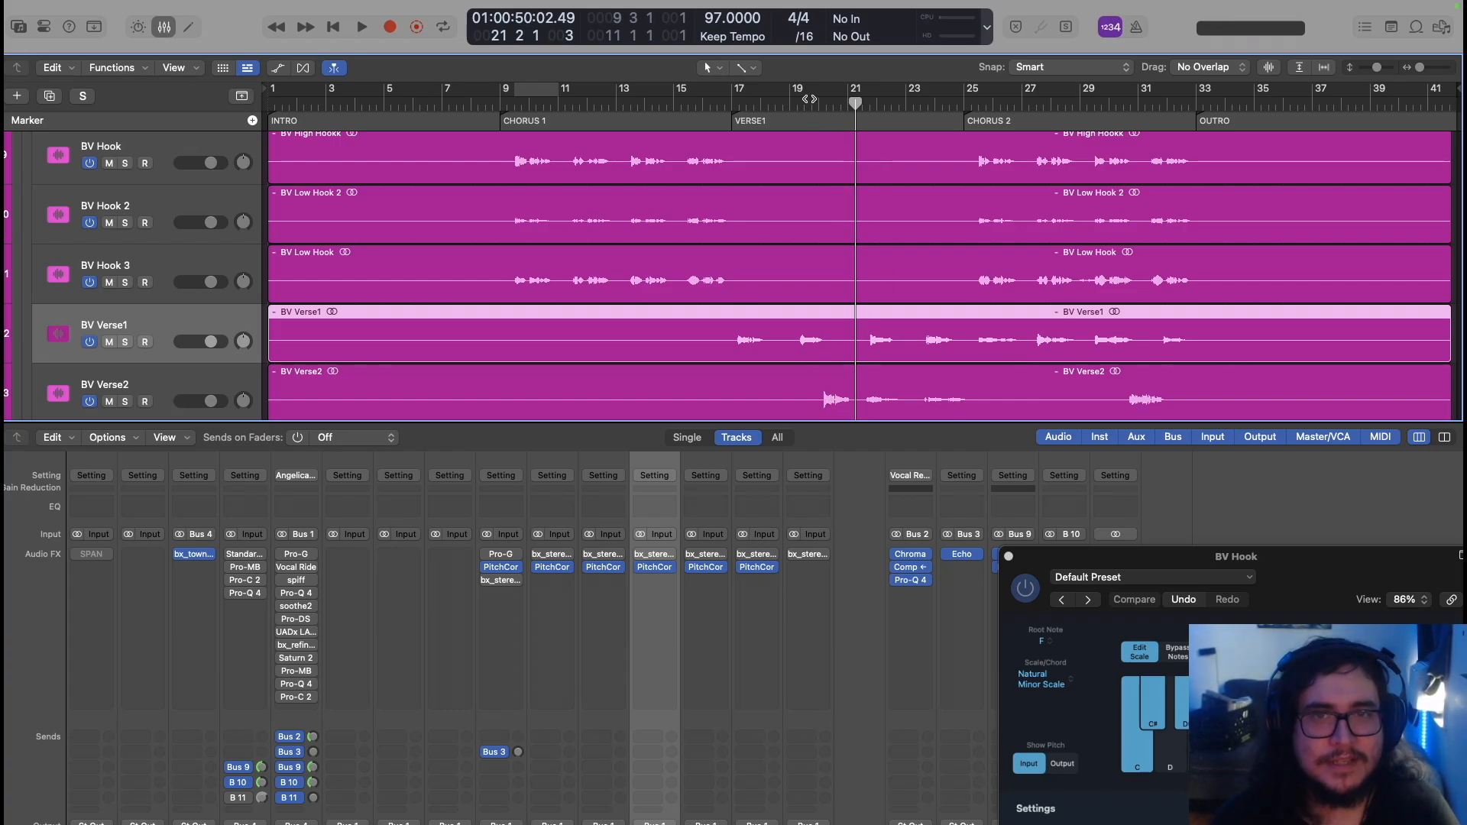
click(817, 104)
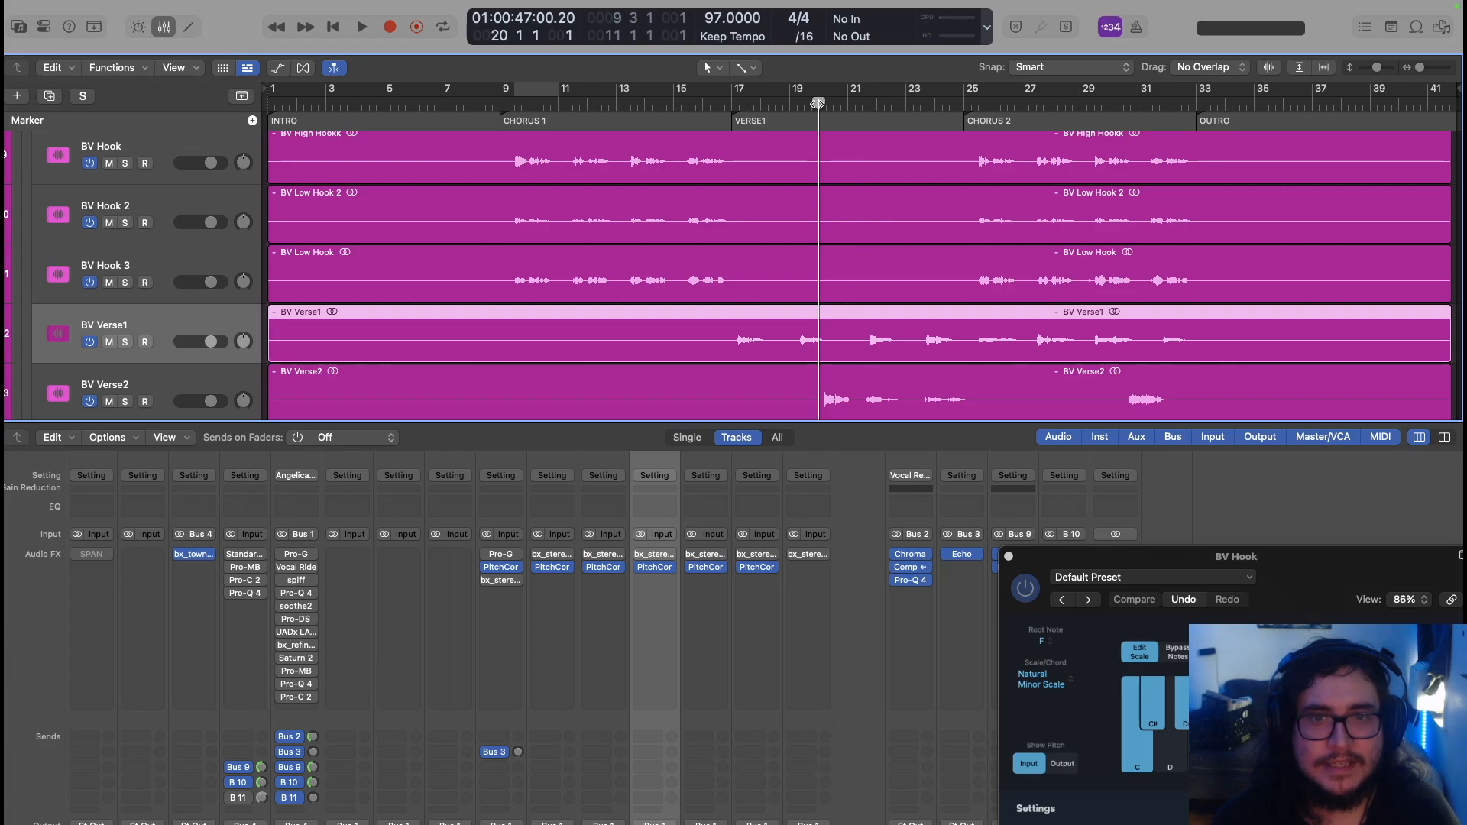
key(space)
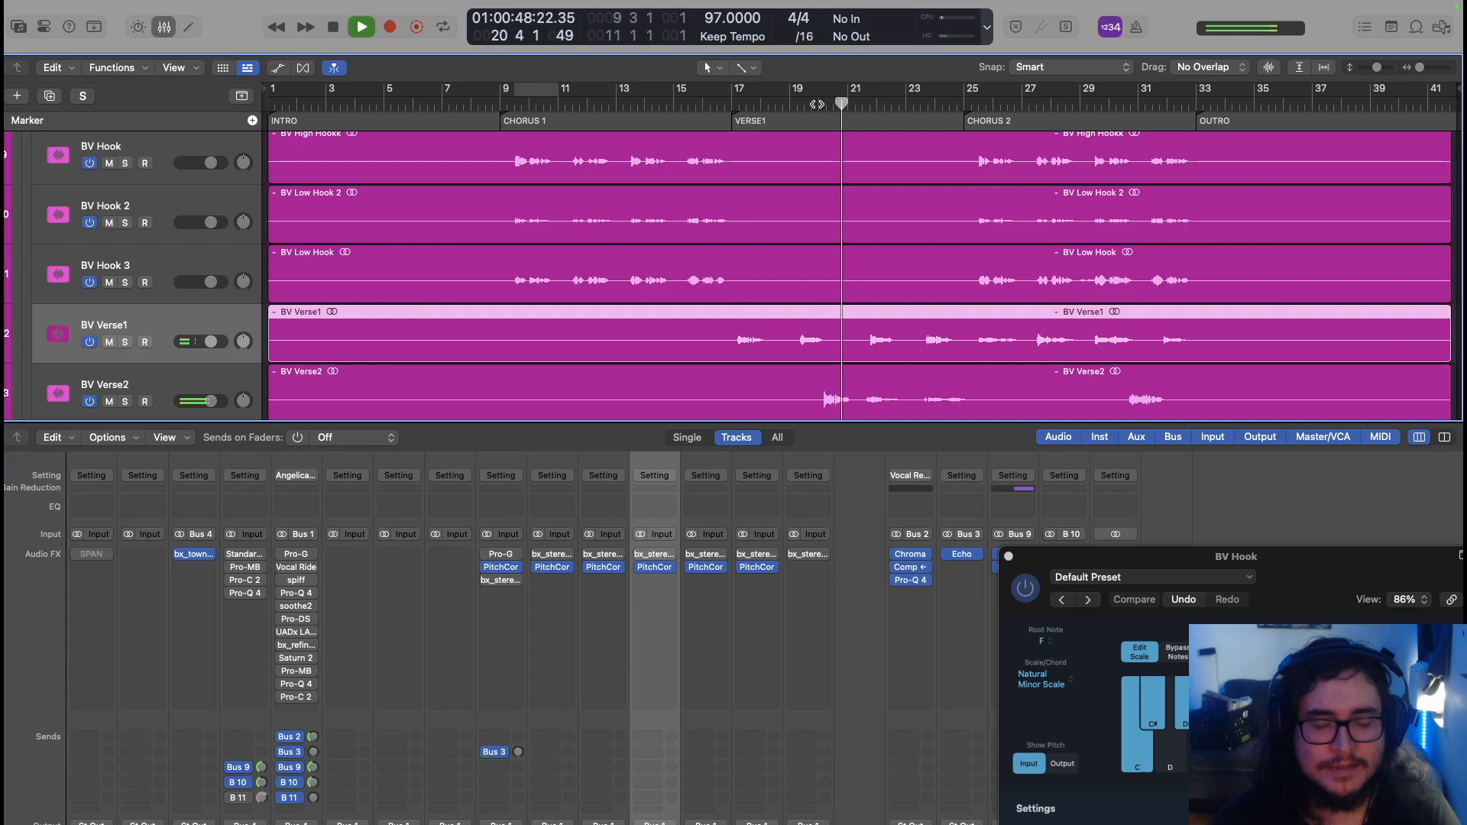
key(space)
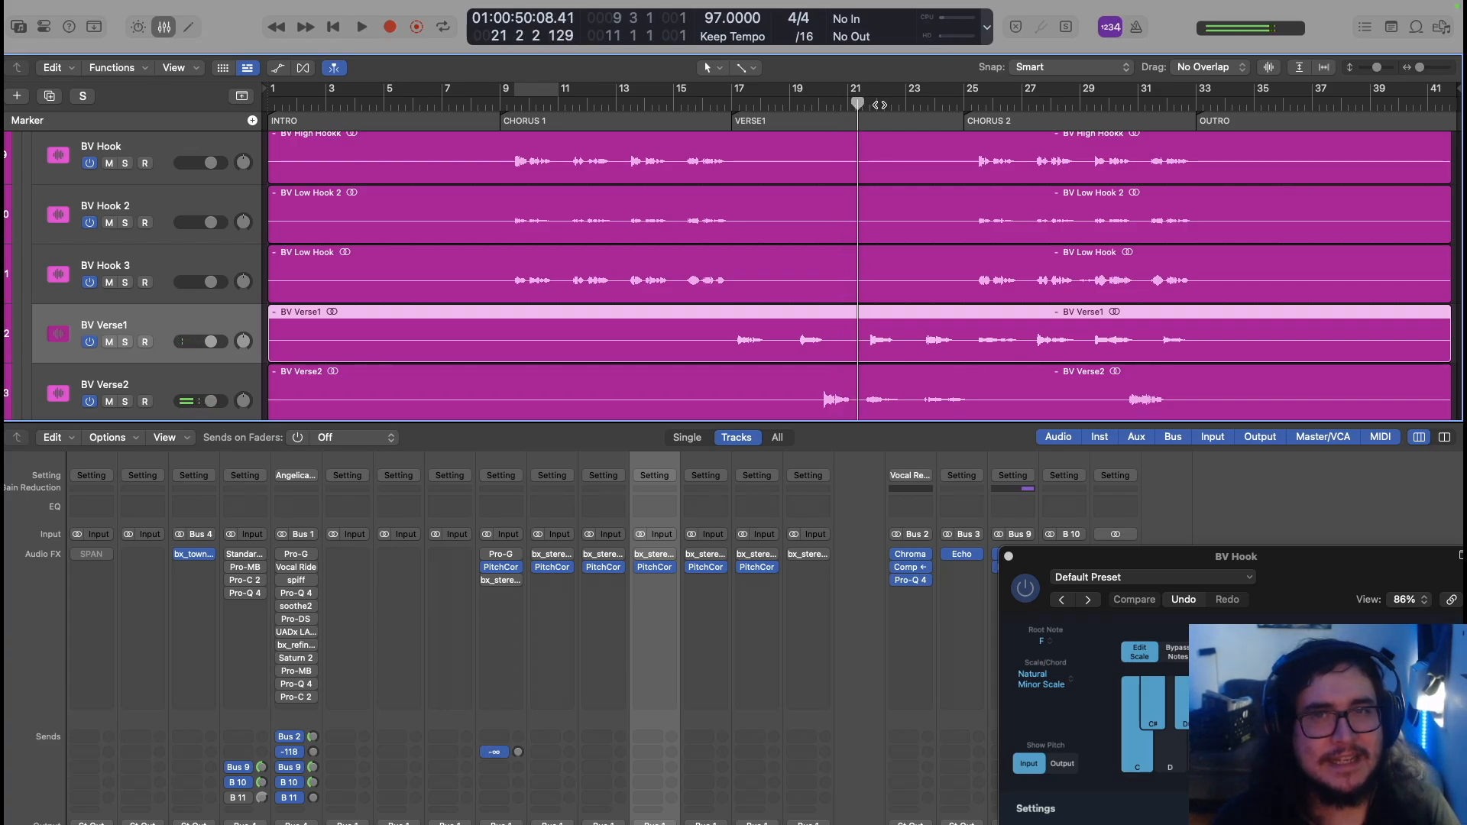
key(space)
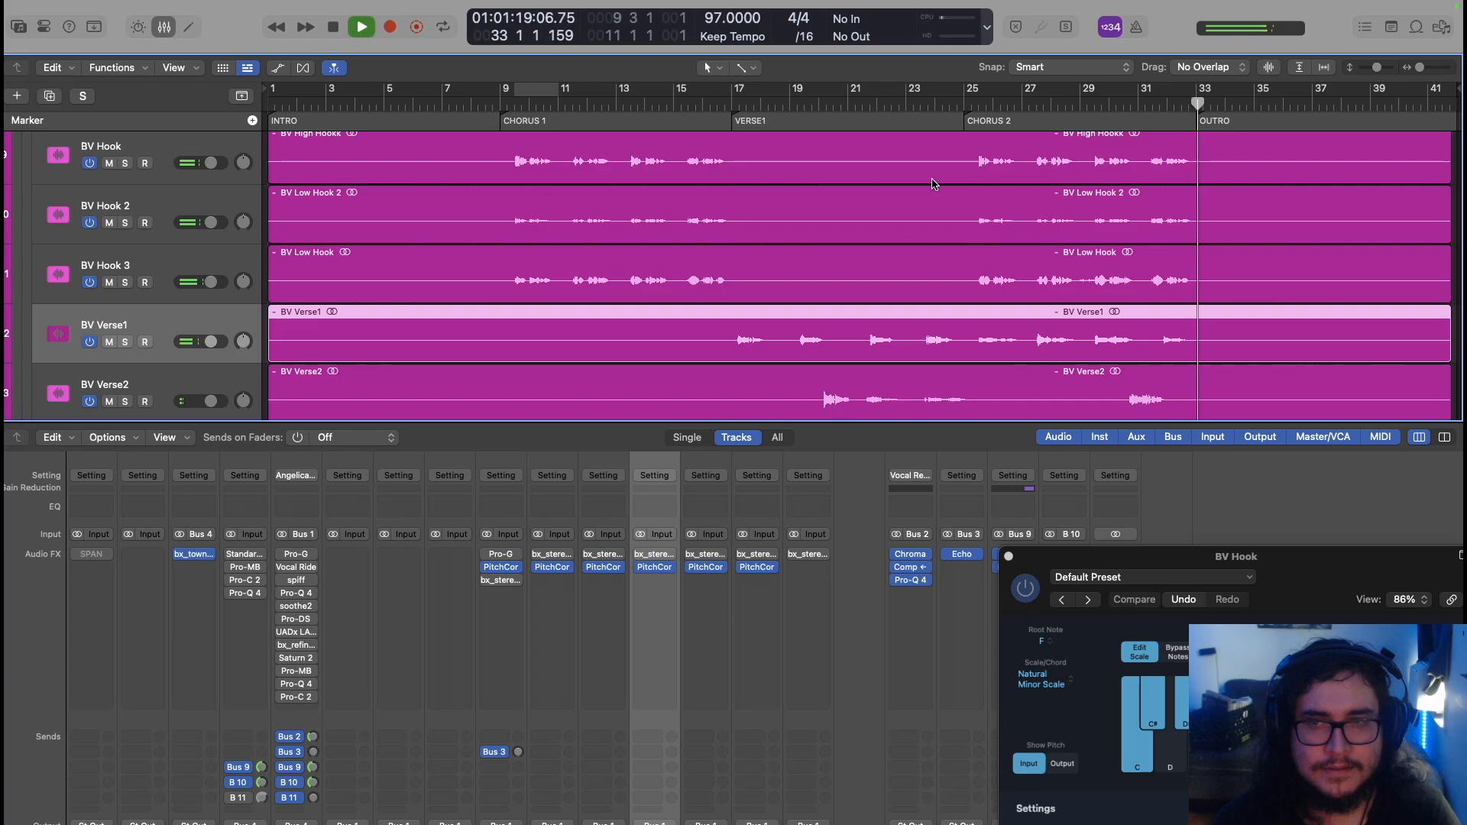
key(space)
key(Down)
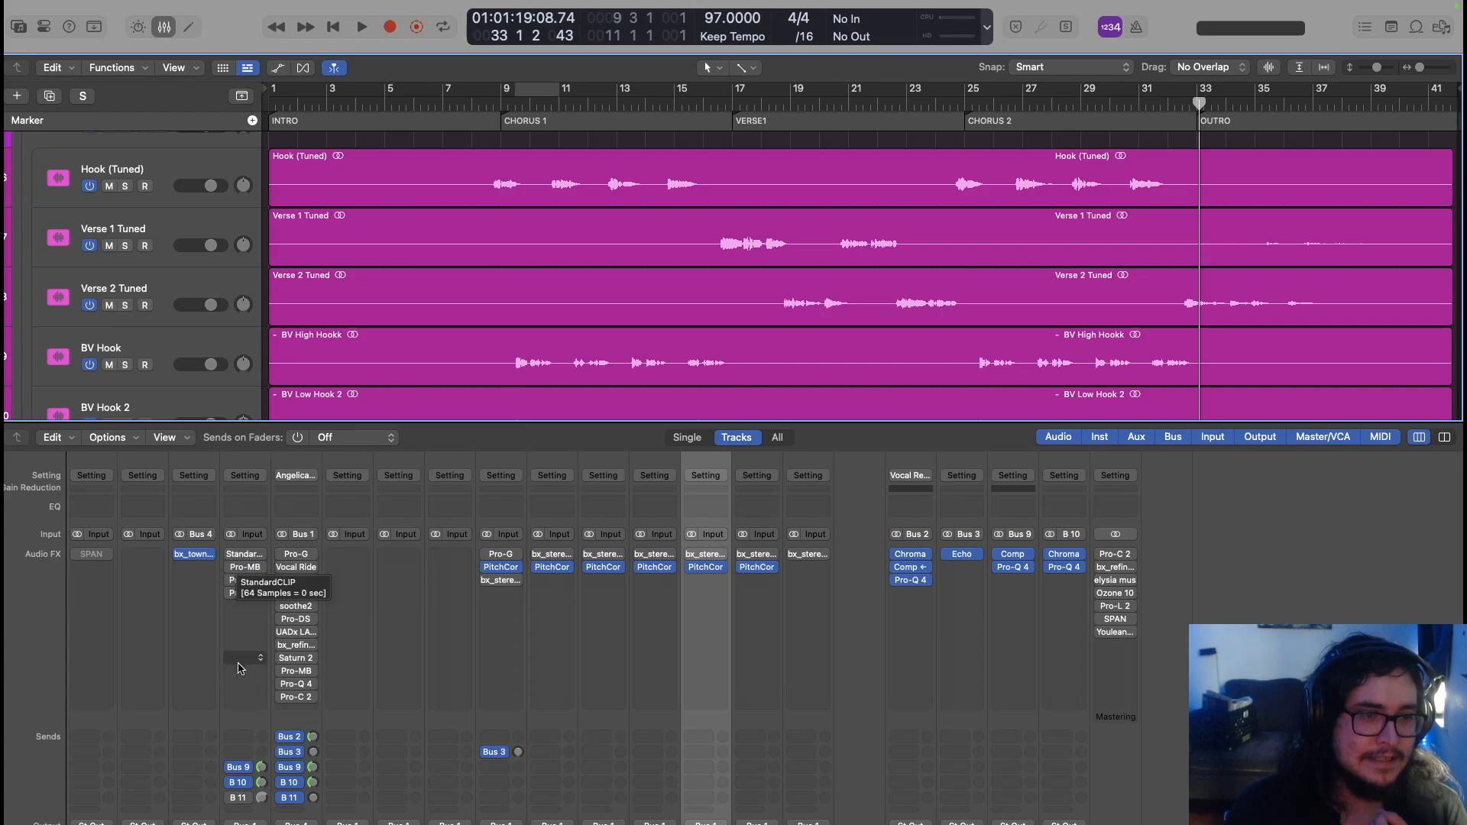
scroll(241, 669, down, 10)
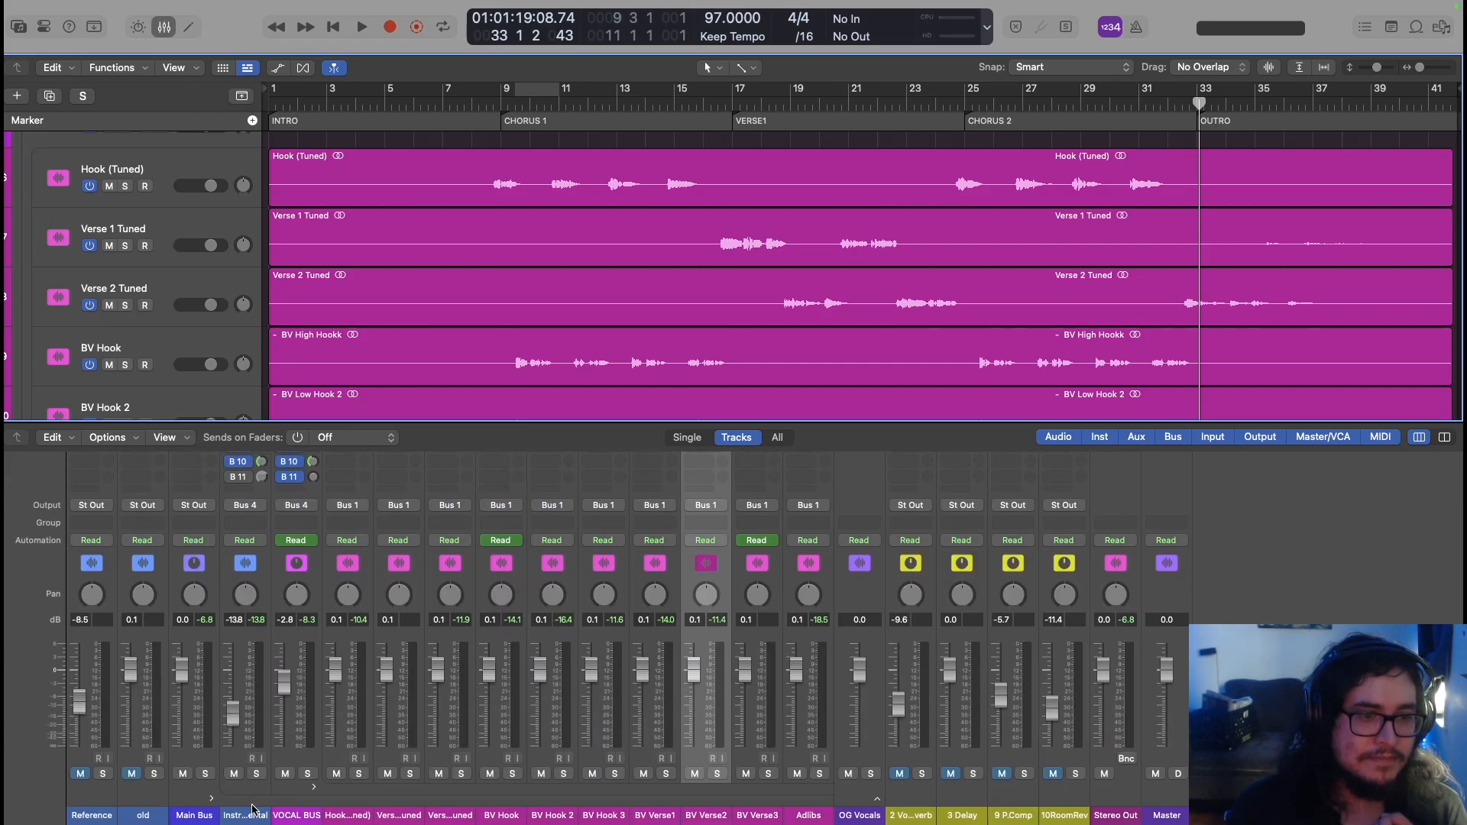
click(252, 809)
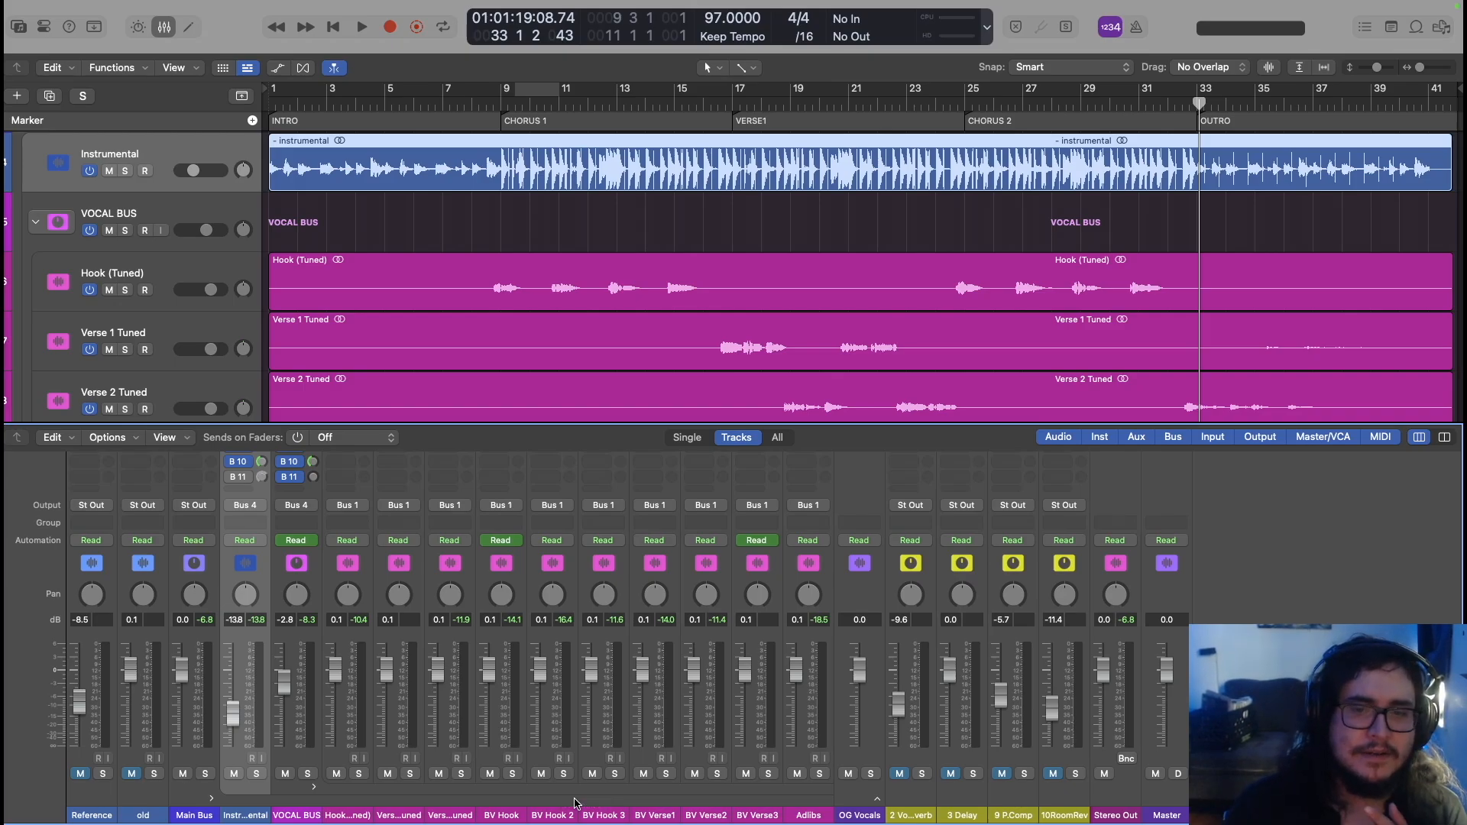
click(914, 810)
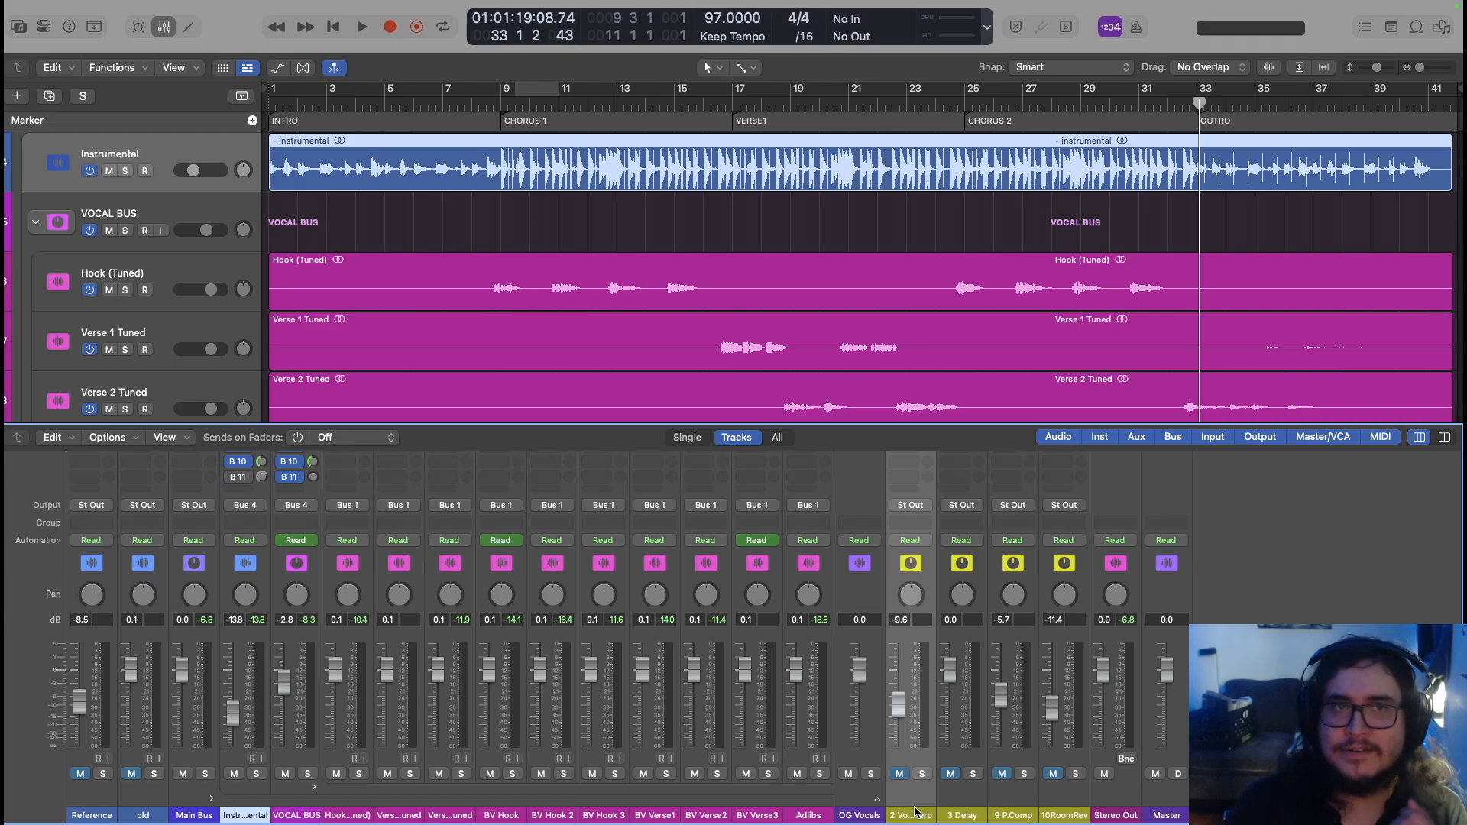